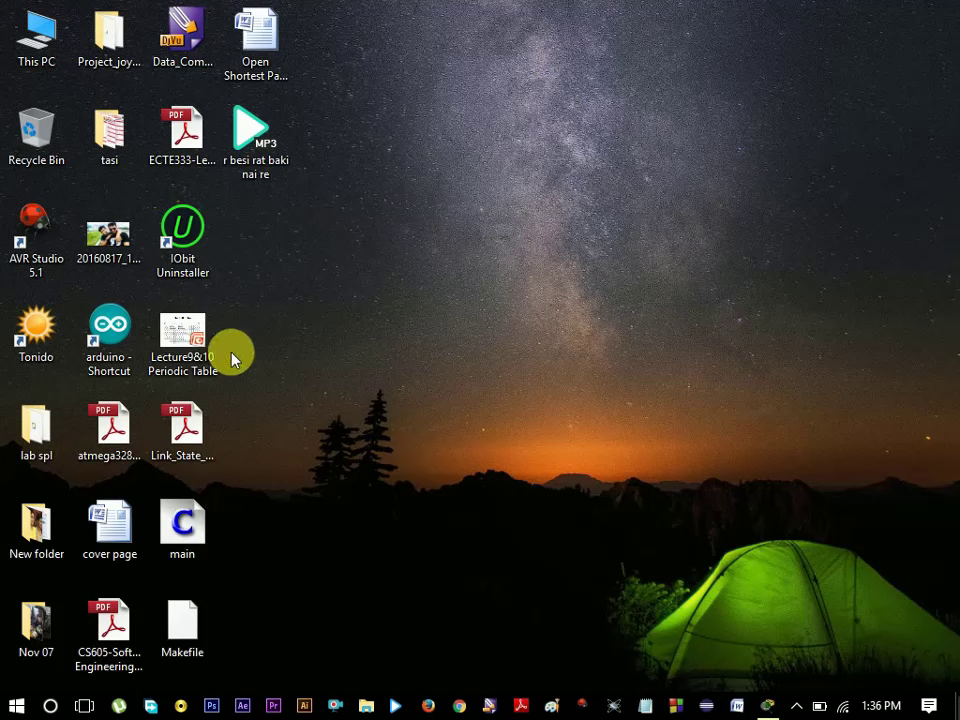
- Switch to Cisco Packet Tracer and place two 2960 switches side by side in the empty workspace
left_click_drag(12, 640, 669, 583)
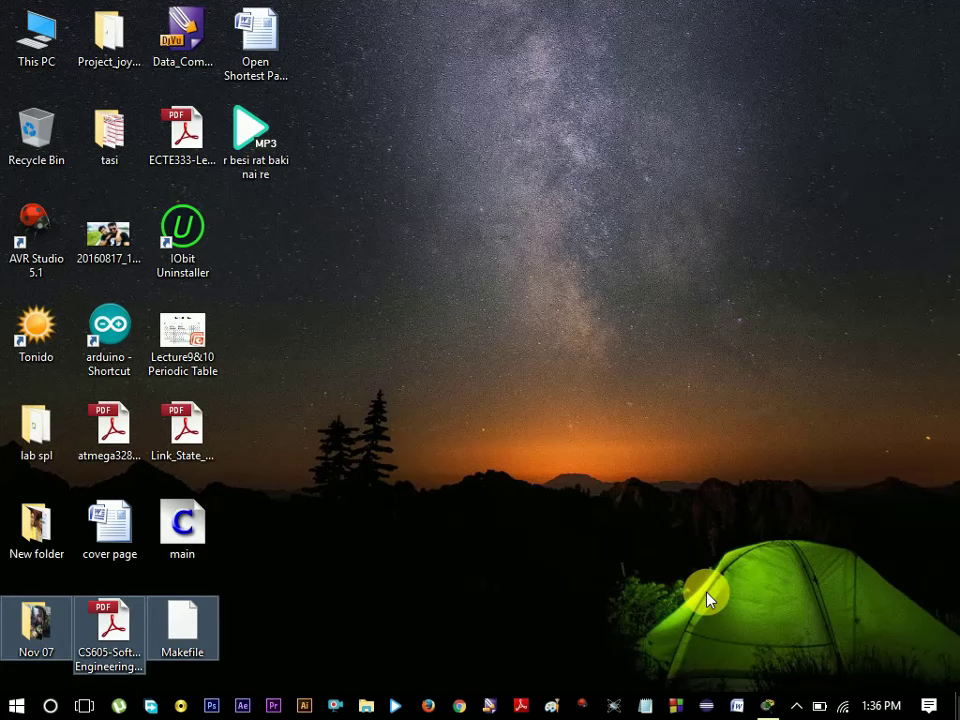
left_click(767, 706)
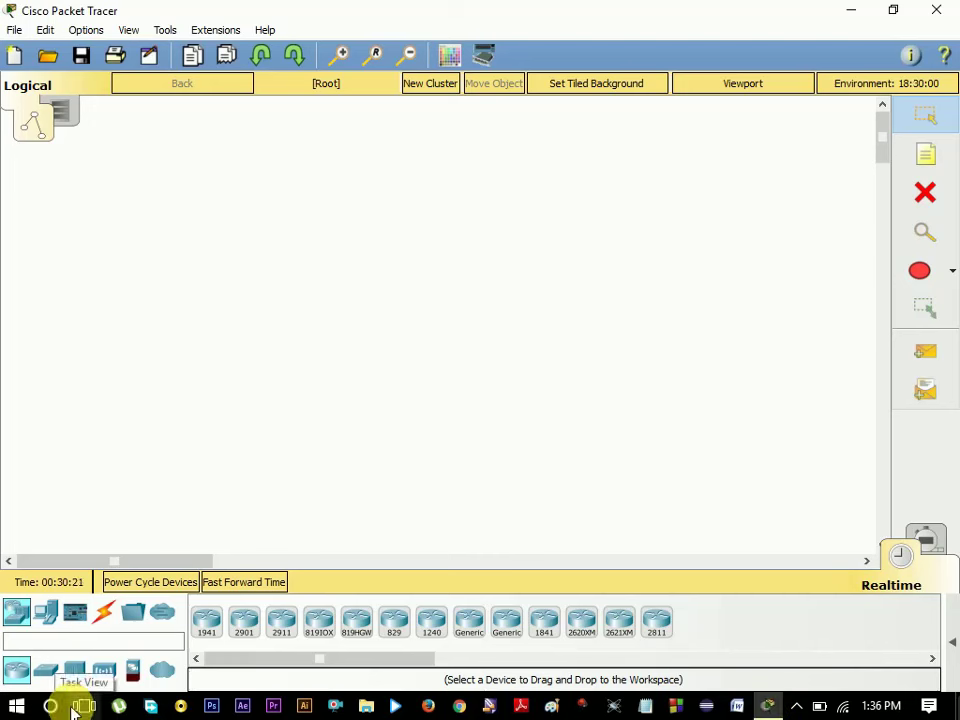
left_click(17, 641)
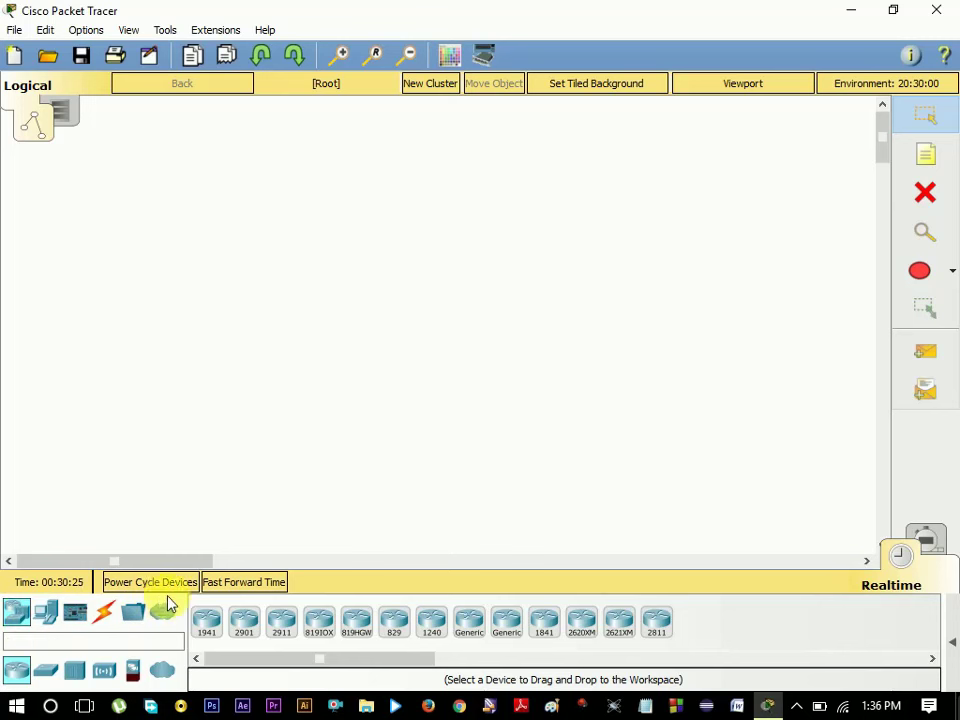
left_click(44, 678)
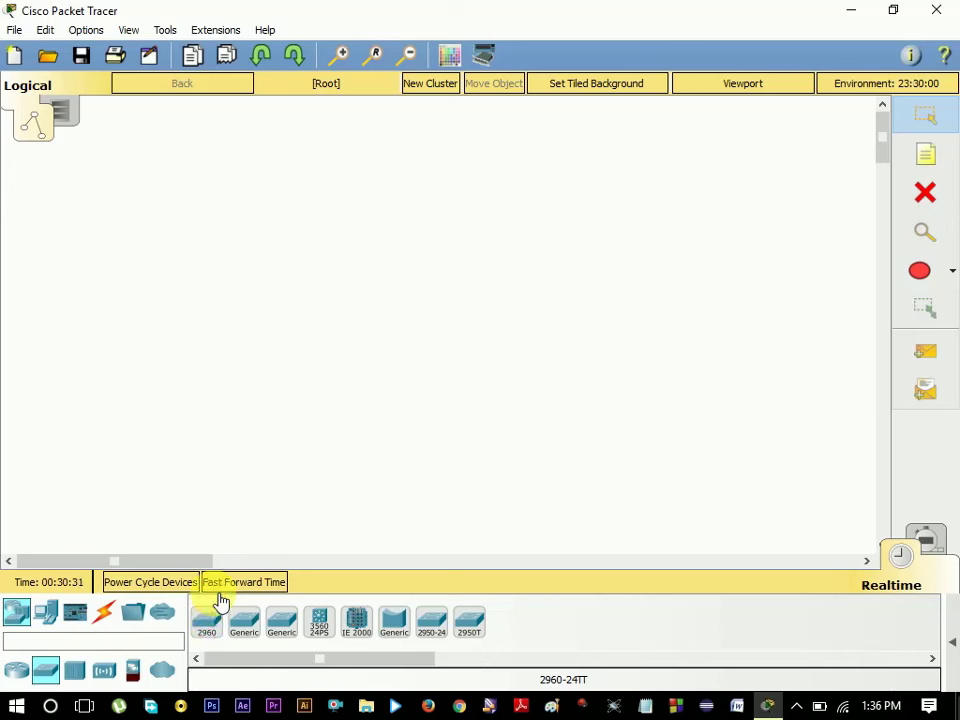
left_click_drag(208, 620, 255, 304)
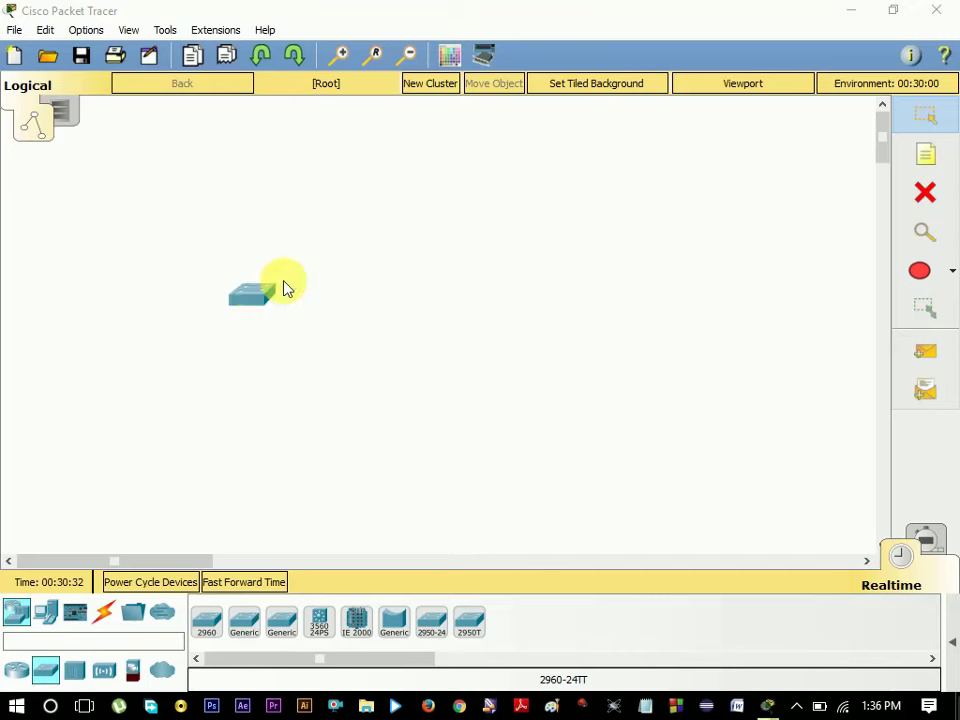
left_click(262, 295)
left_click(706, 140)
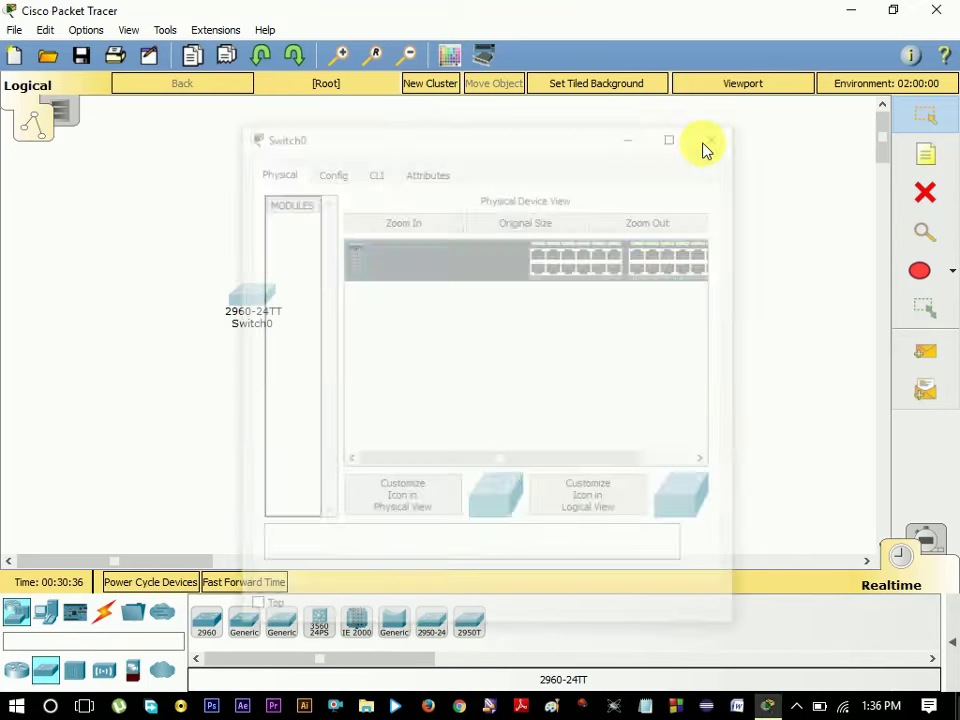
left_click(208, 628)
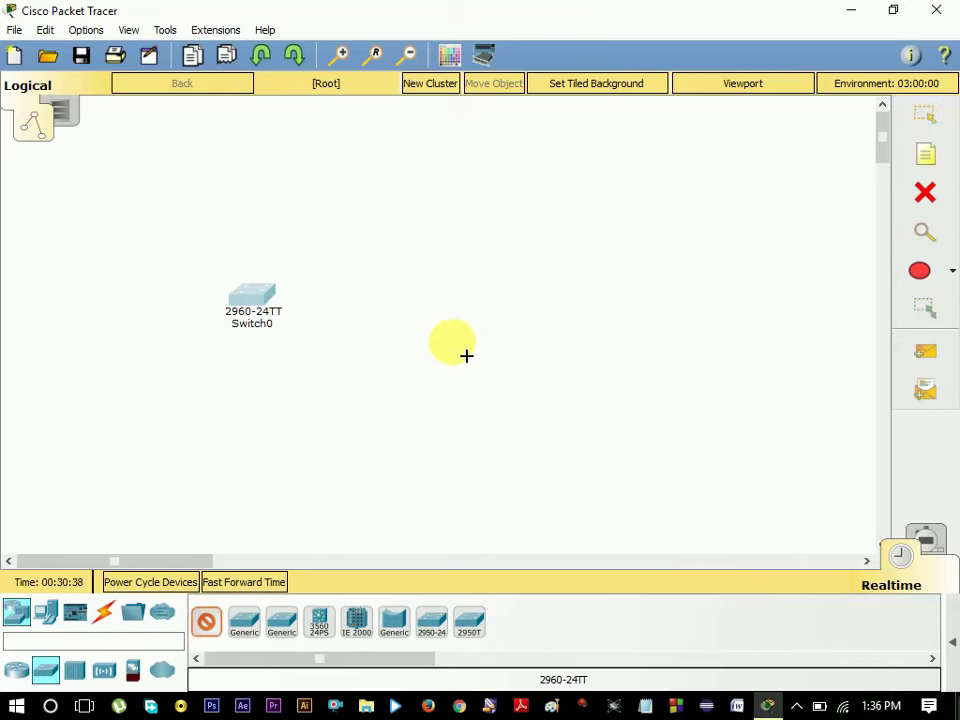
left_click(450, 303)
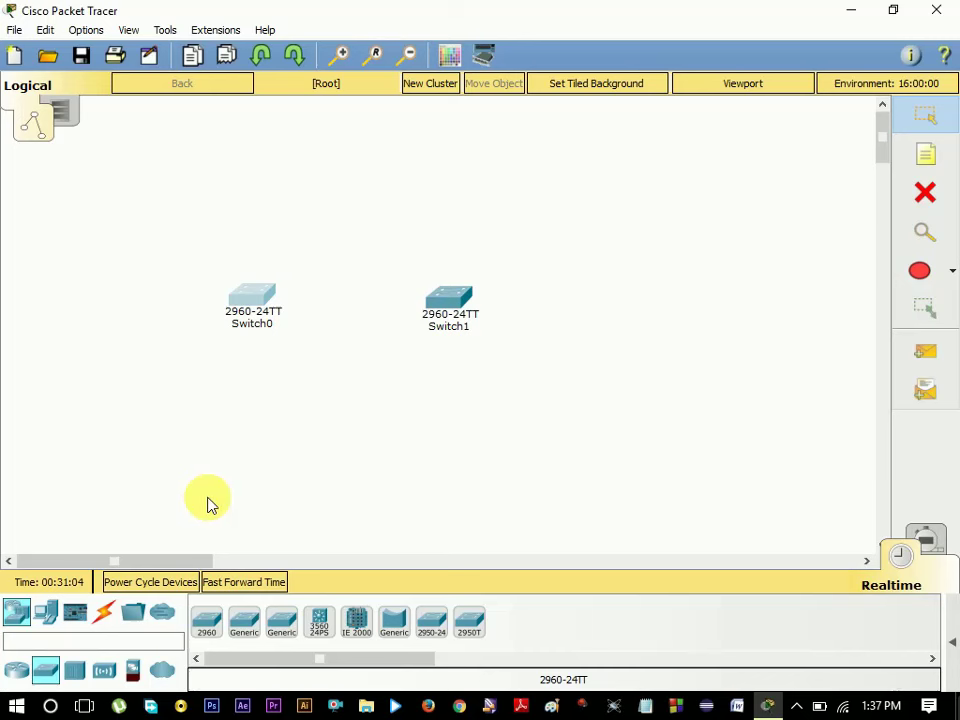
- Place two generic laptops below Switch0
left_click(48, 616)
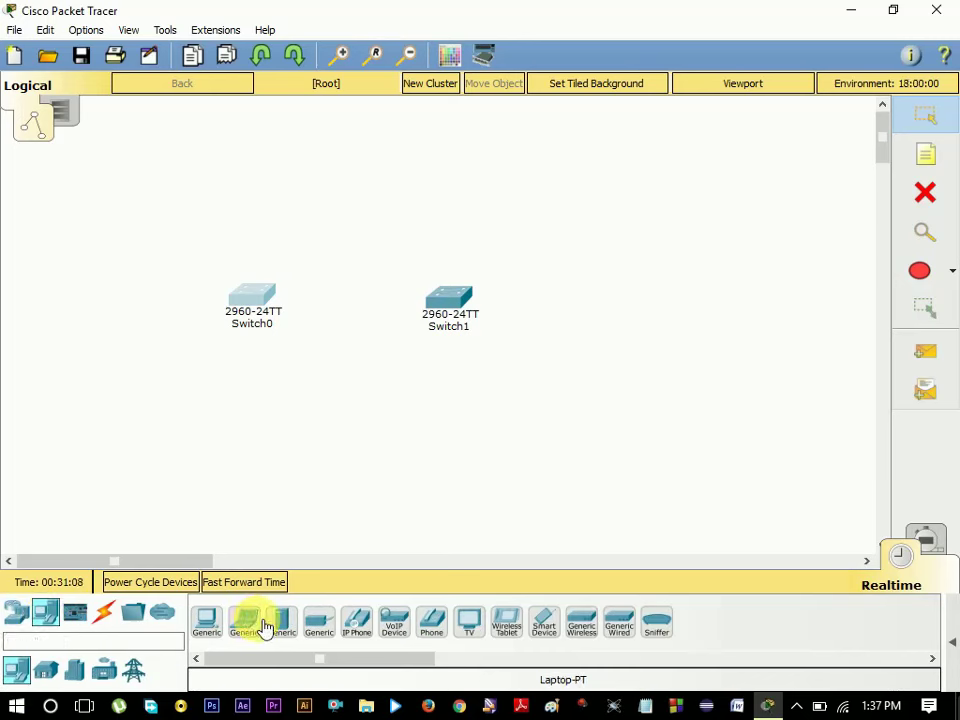
left_click_drag(264, 628, 207, 408)
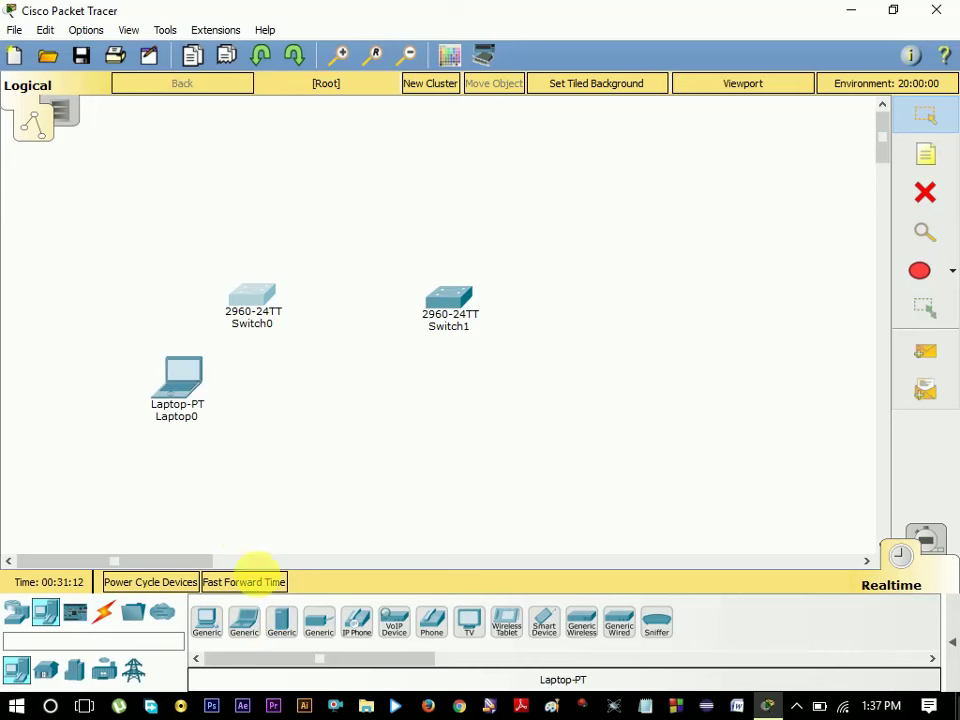
left_click_drag(244, 622, 294, 410)
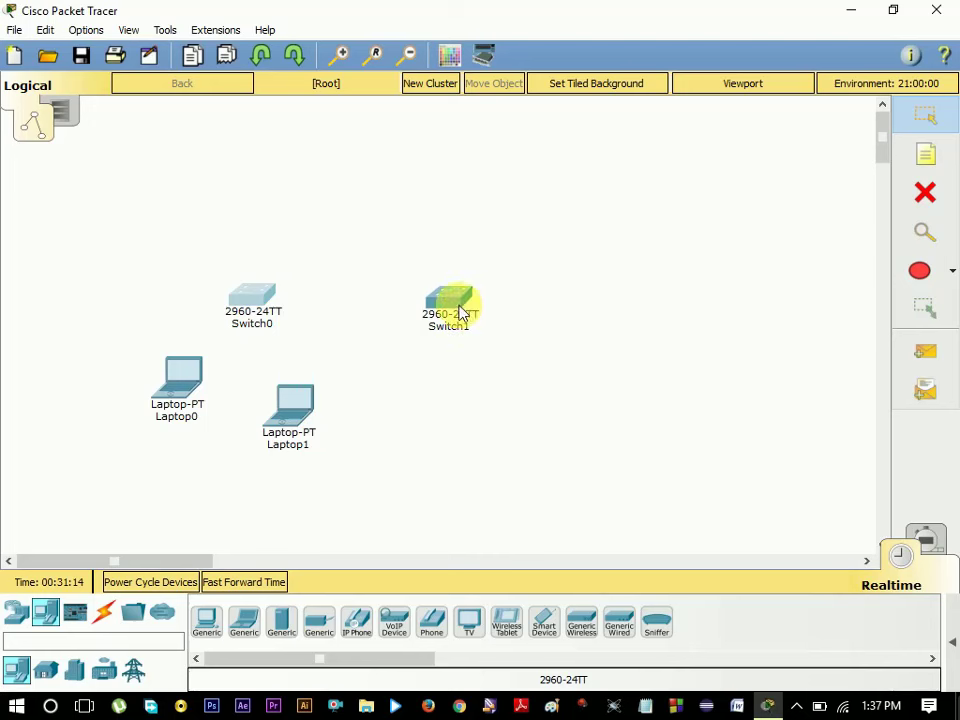
- Move Switch1 farther away from Switch0 and spread Laptop0 and Laptop1 apart below Switch0
left_click_drag(459, 313, 614, 305)
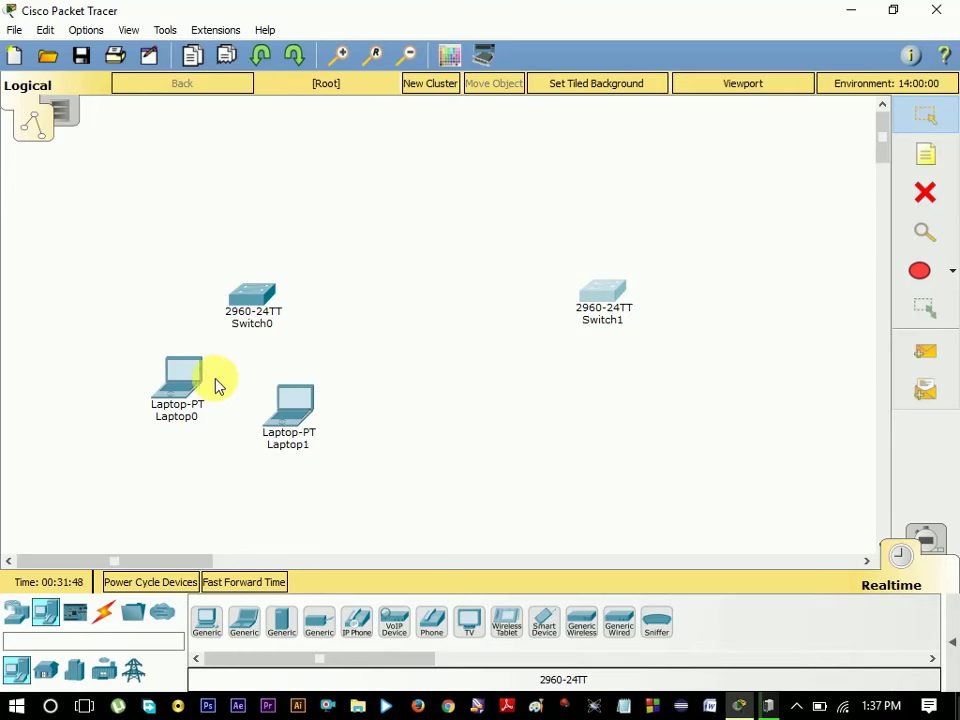
left_click_drag(187, 386, 132, 420)
left_click_drag(283, 437, 287, 446)
- Place two more generic laptops below Switch1 and shift Switch0 slightly to centre it above its laptops
left_click_drag(247, 632, 522, 412)
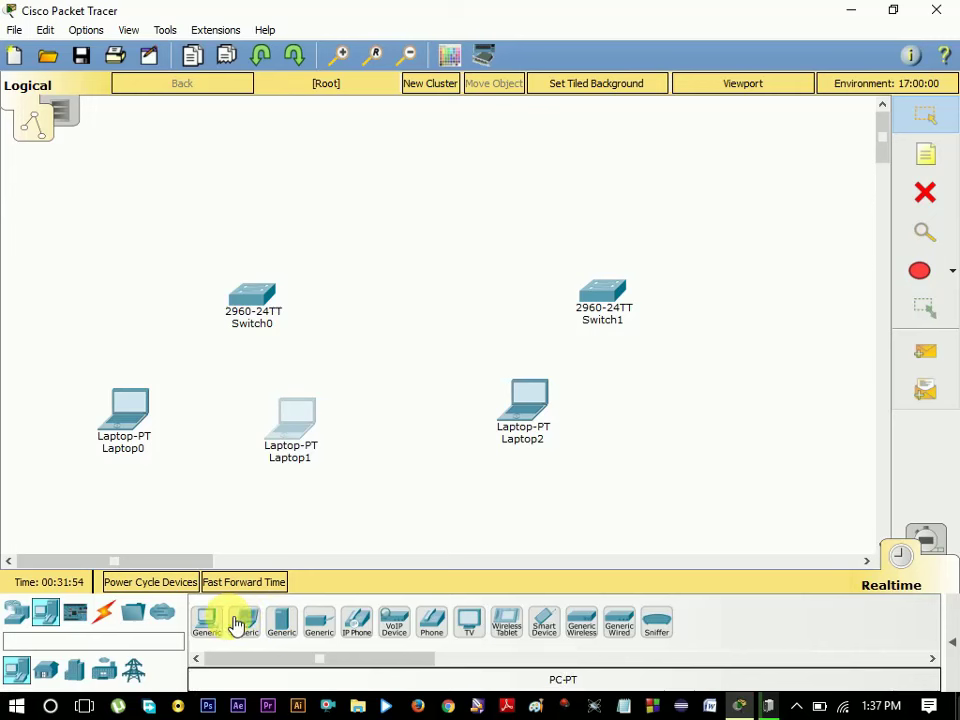
left_click_drag(240, 626, 719, 436)
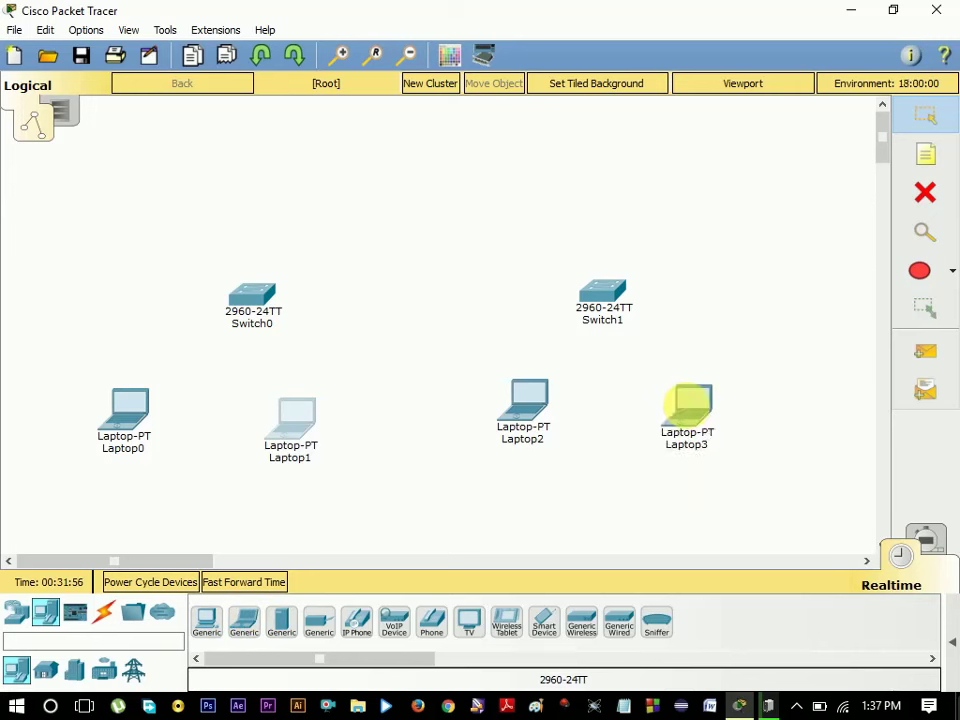
left_click_drag(265, 293, 272, 289)
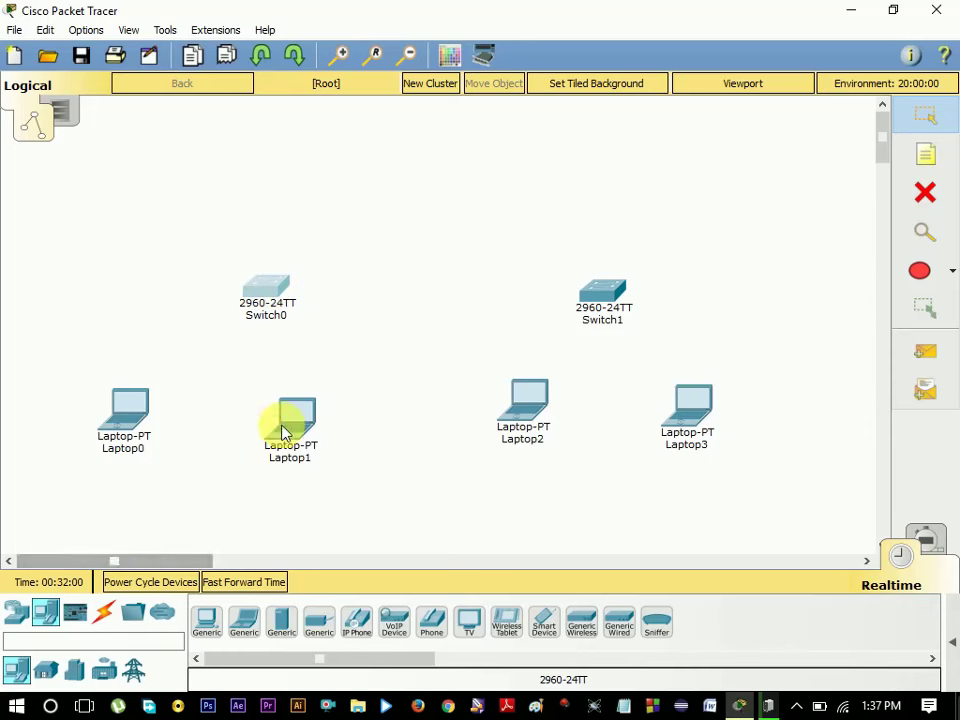
- Connect Switch0 FastEthernet0/1 to Switch1 FastEthernet0/1 with a copper cross-over cable and nudge Switch1 to level the link
left_click(110, 624)
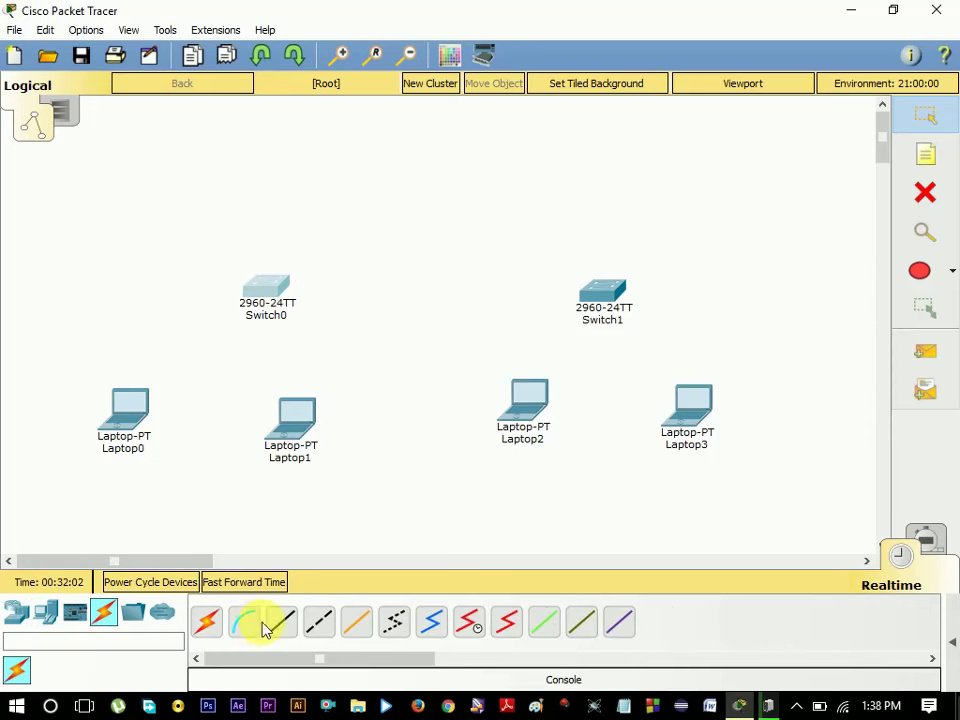
left_click(331, 632)
left_click(252, 290)
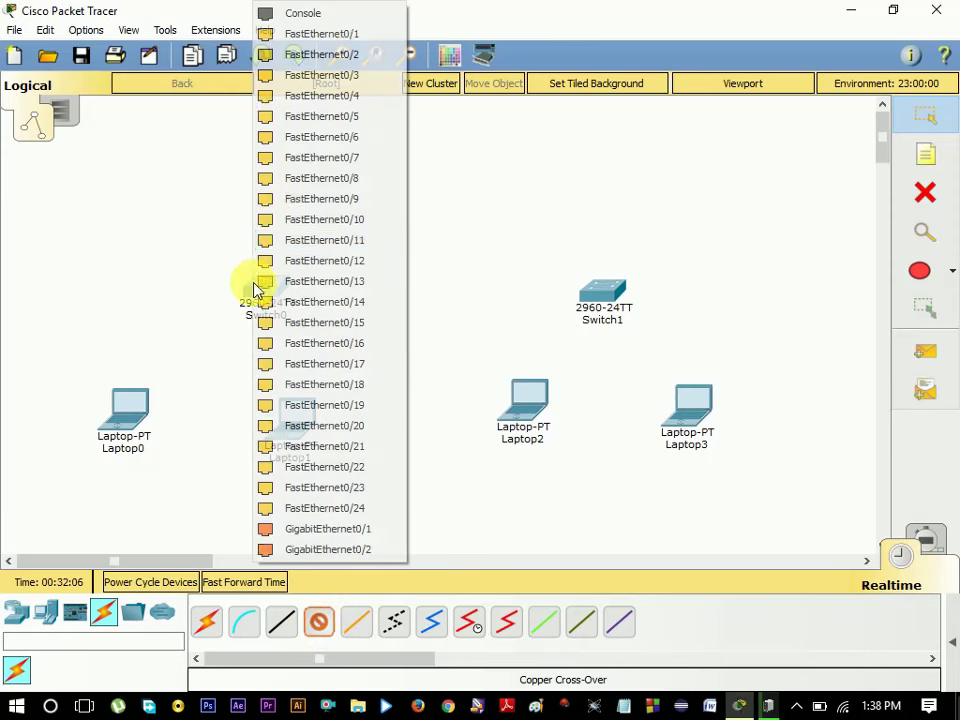
left_click(266, 54)
left_click(612, 290)
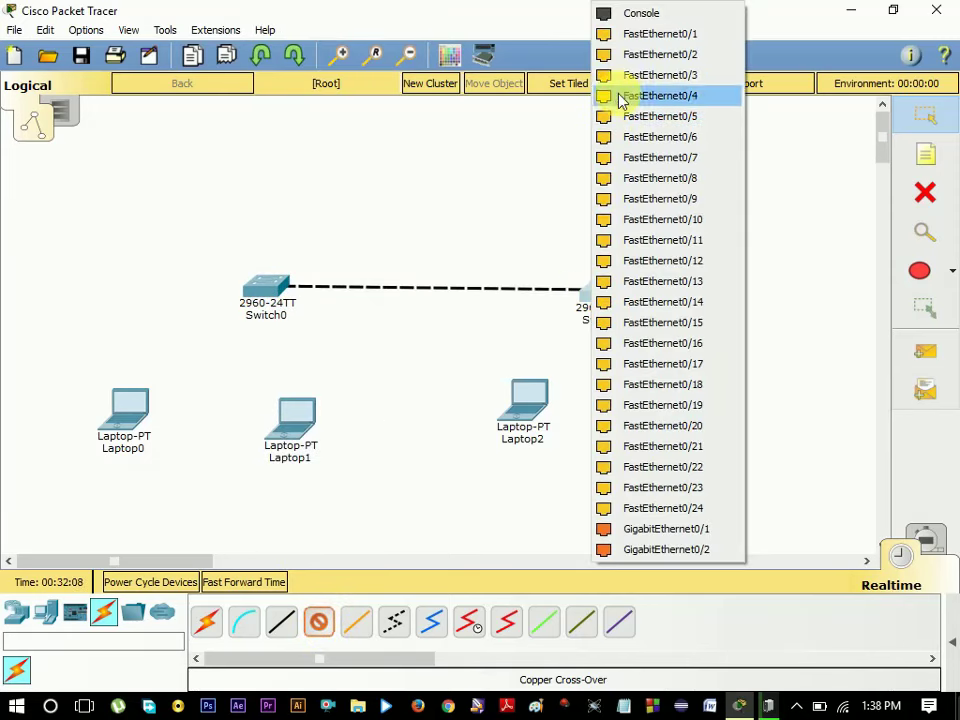
left_click(627, 36)
left_click_drag(611, 275, 606, 267)
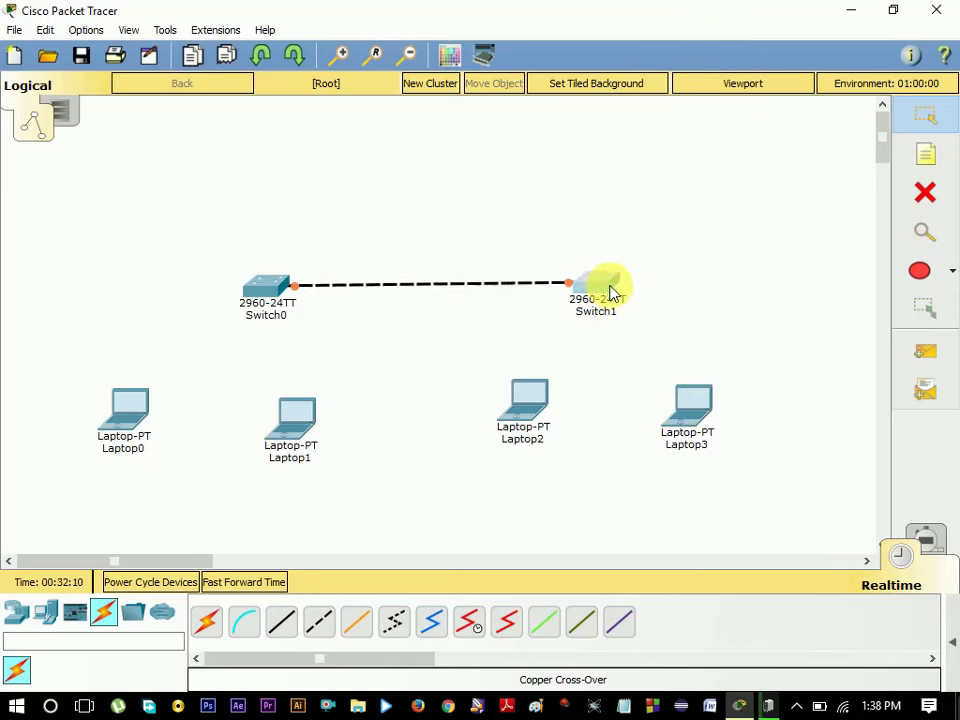
- Connect Switch0 FastEthernet0/2 to Laptop0 FastEthernet0 with a copper cross-over cable
left_click(319, 624)
left_click(270, 300)
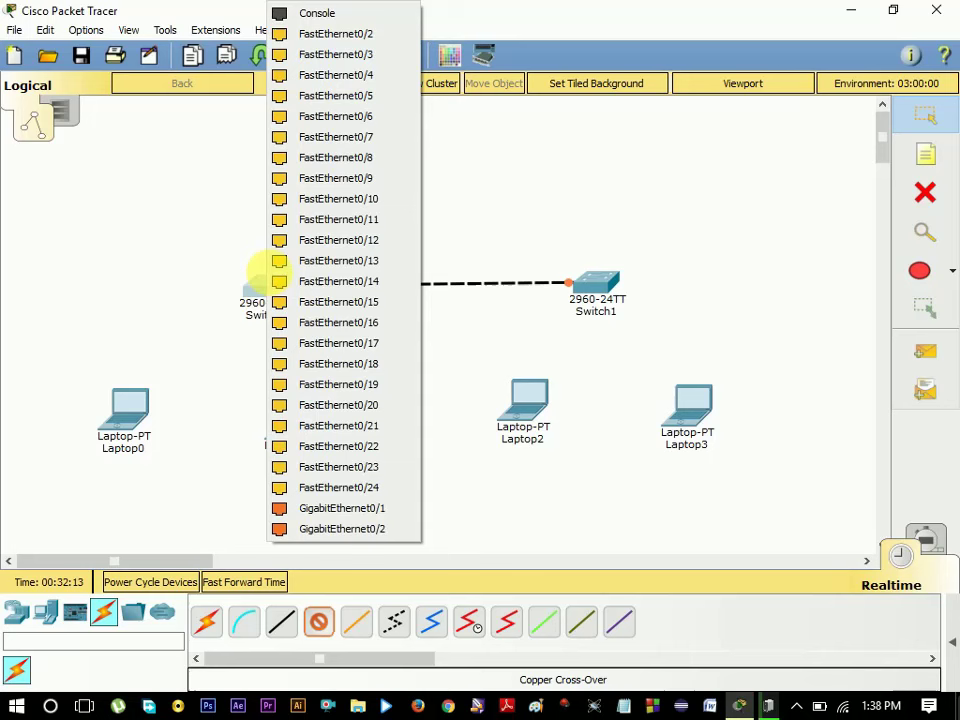
left_click(285, 54)
left_click(136, 427)
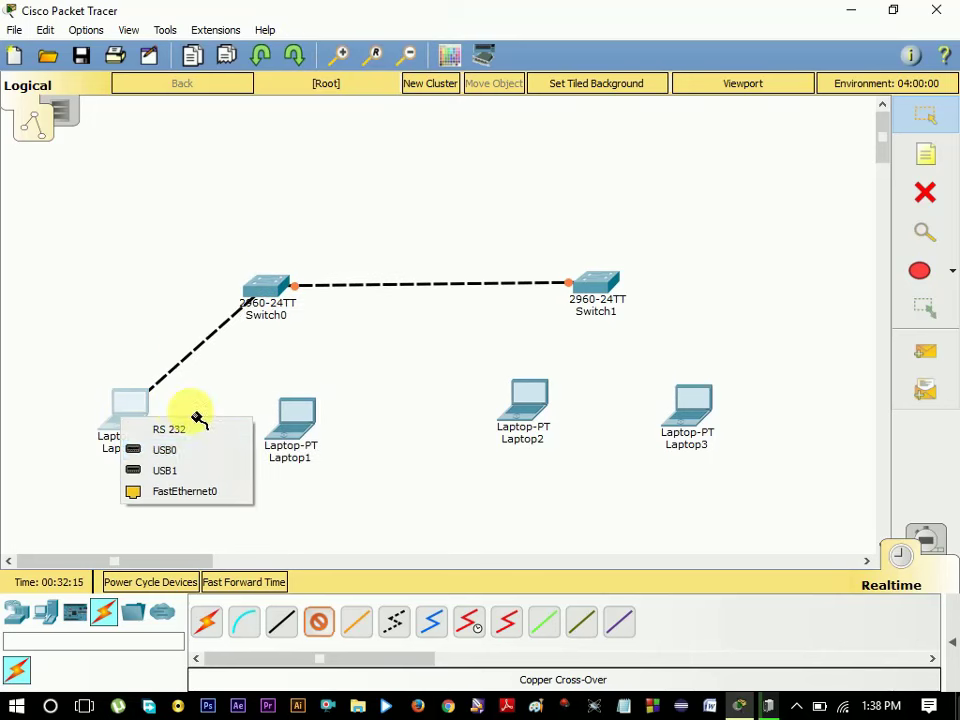
left_click(214, 491)
- Connect Switch0 FastEthernet0/3 to Laptop1 FastEthernet0 with a copper cross-over cable
left_click(330, 634)
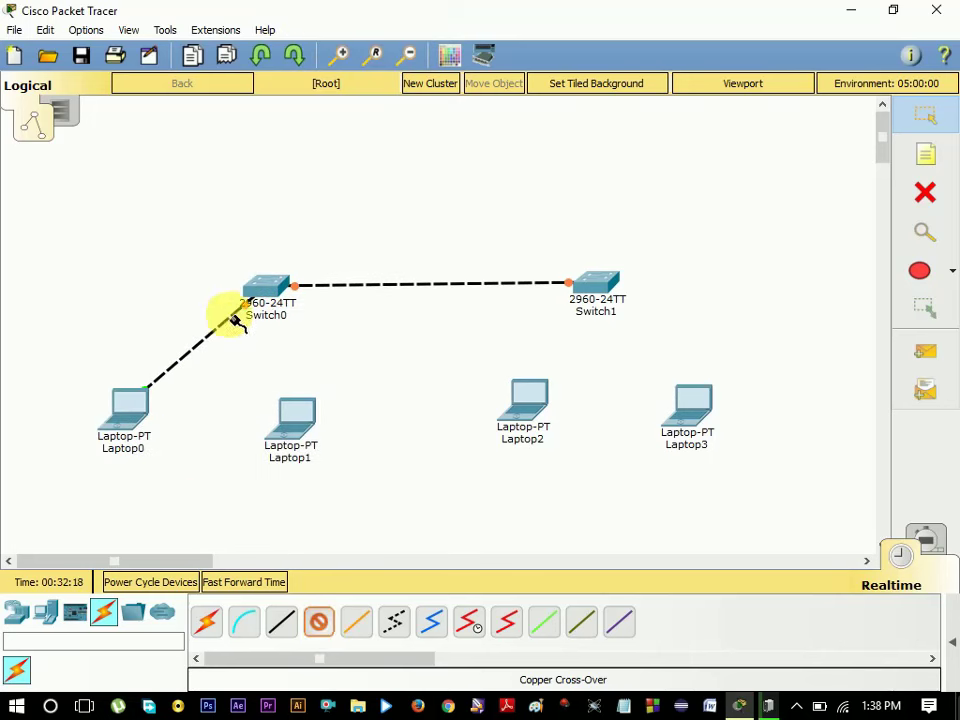
left_click(252, 284)
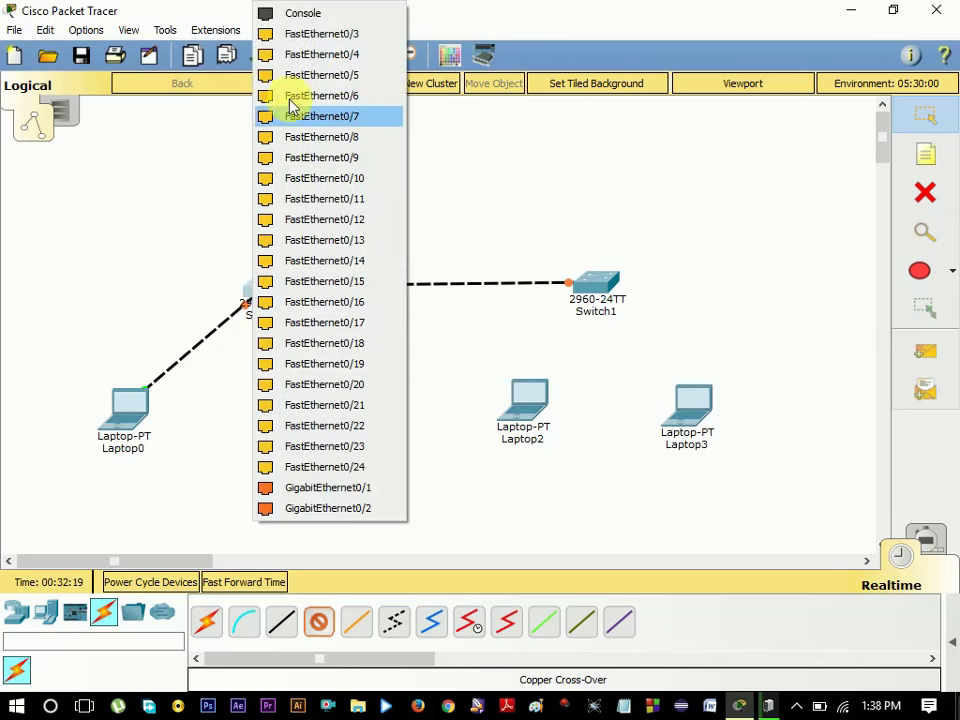
left_click(300, 34)
left_click(300, 420)
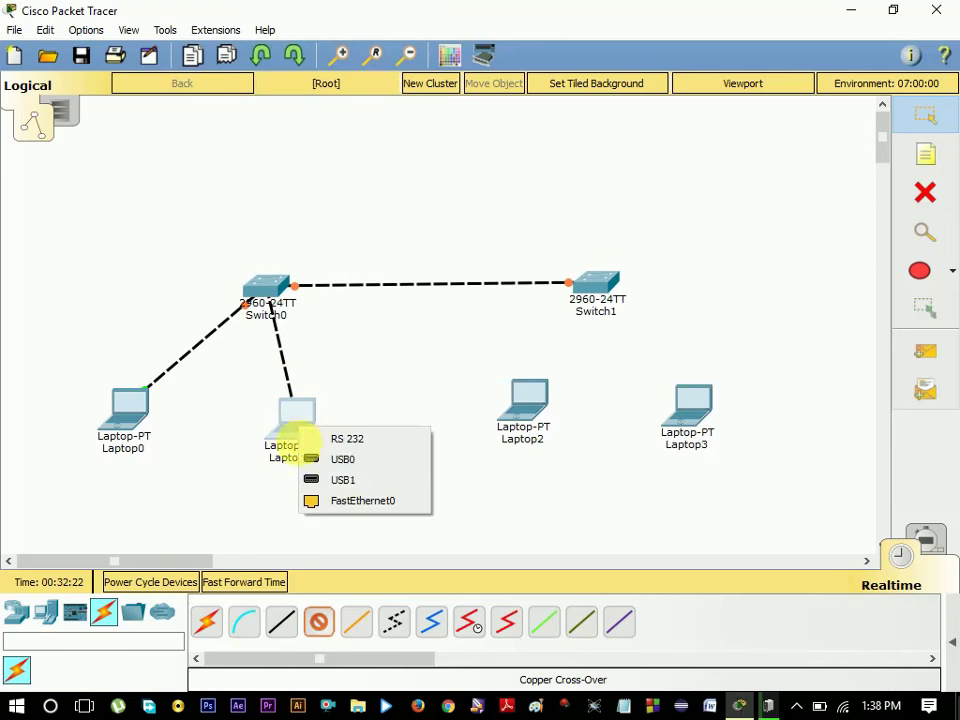
left_click(364, 501)
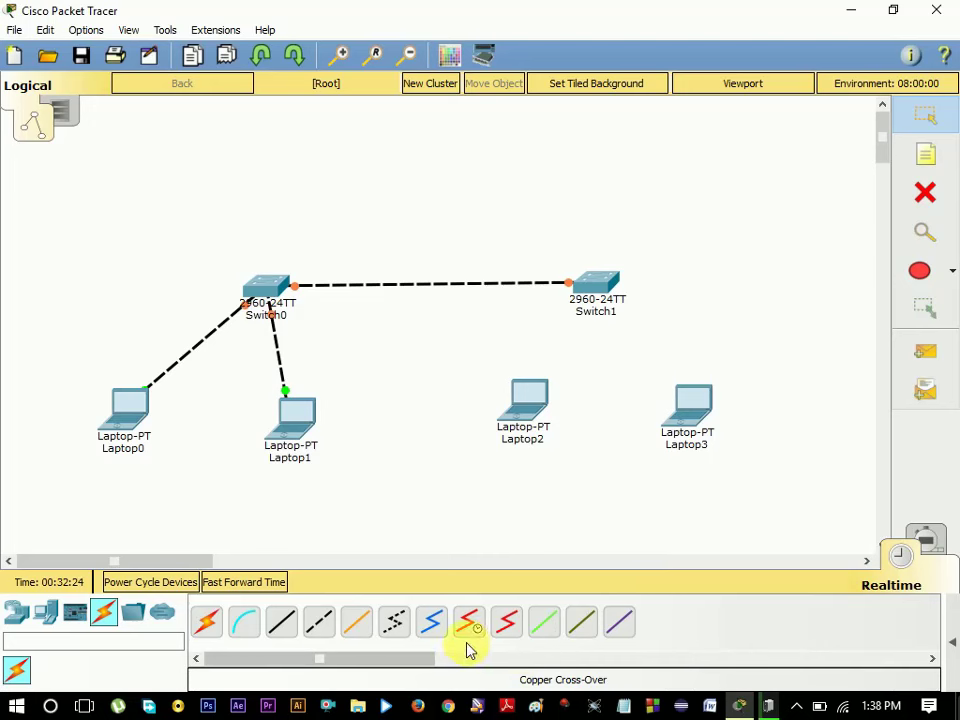
- Delete the cross-over cables from Switch0 to Laptop1 and Laptop0 and return to selection mode
left_click(925, 192)
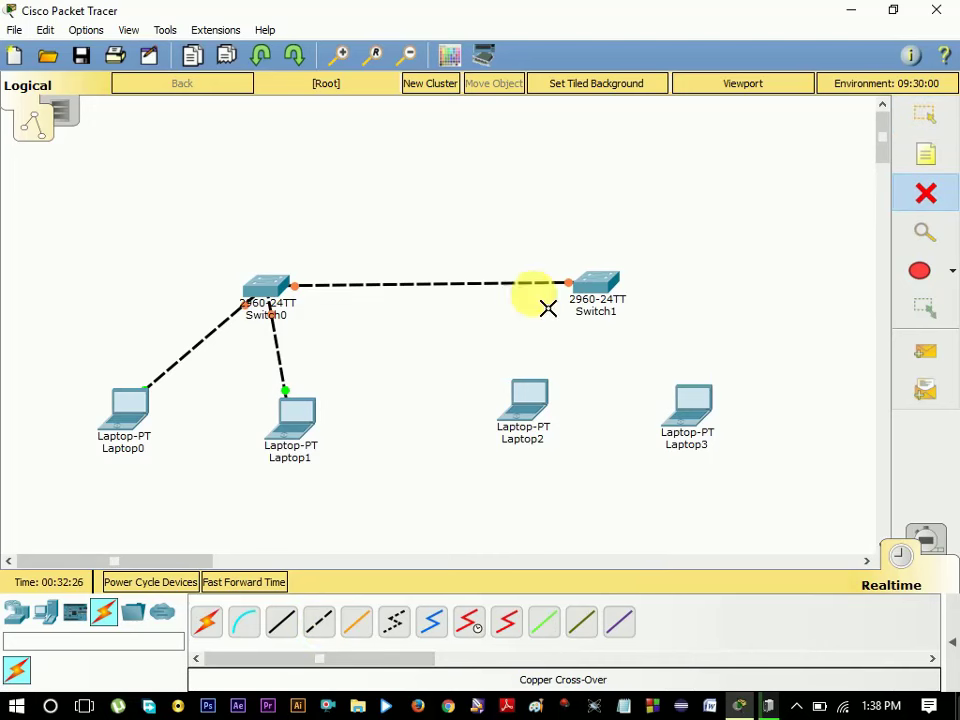
left_click(286, 362)
left_click(214, 332)
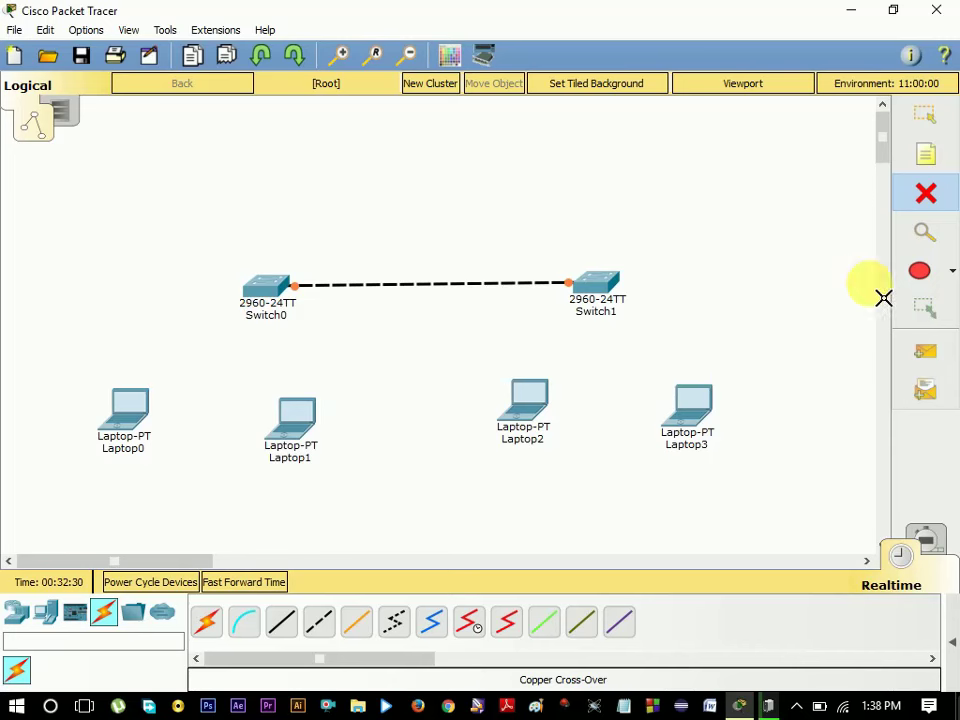
left_click(908, 116)
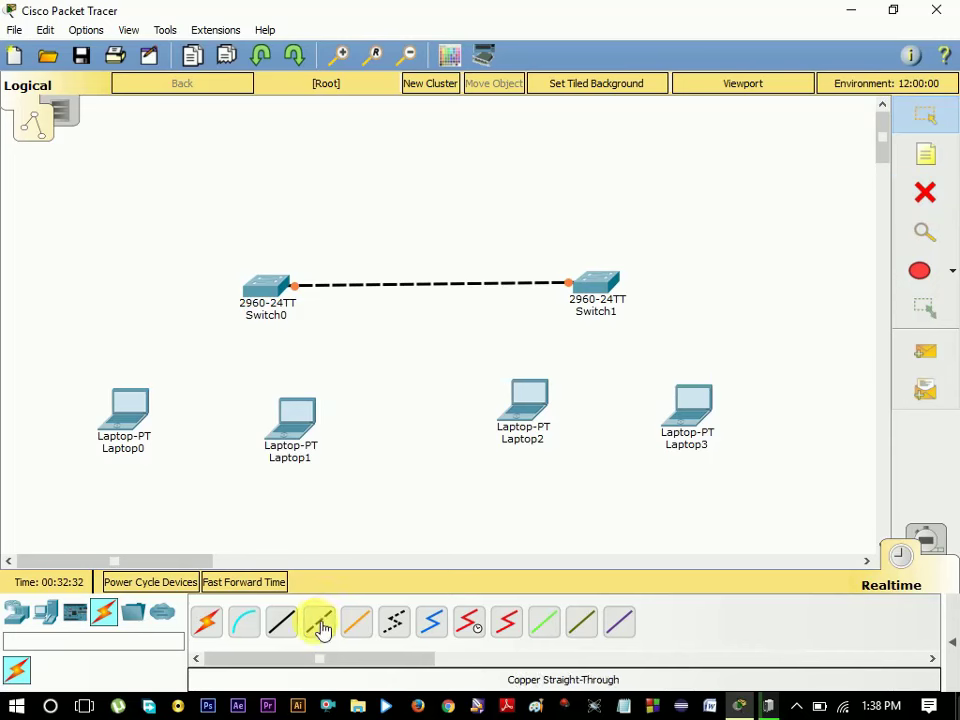
- Connect Switch0 FastEthernet0/2 to Laptop0 FastEthernet0 with a copper straight-through cable
left_click(281, 621)
left_click(268, 285)
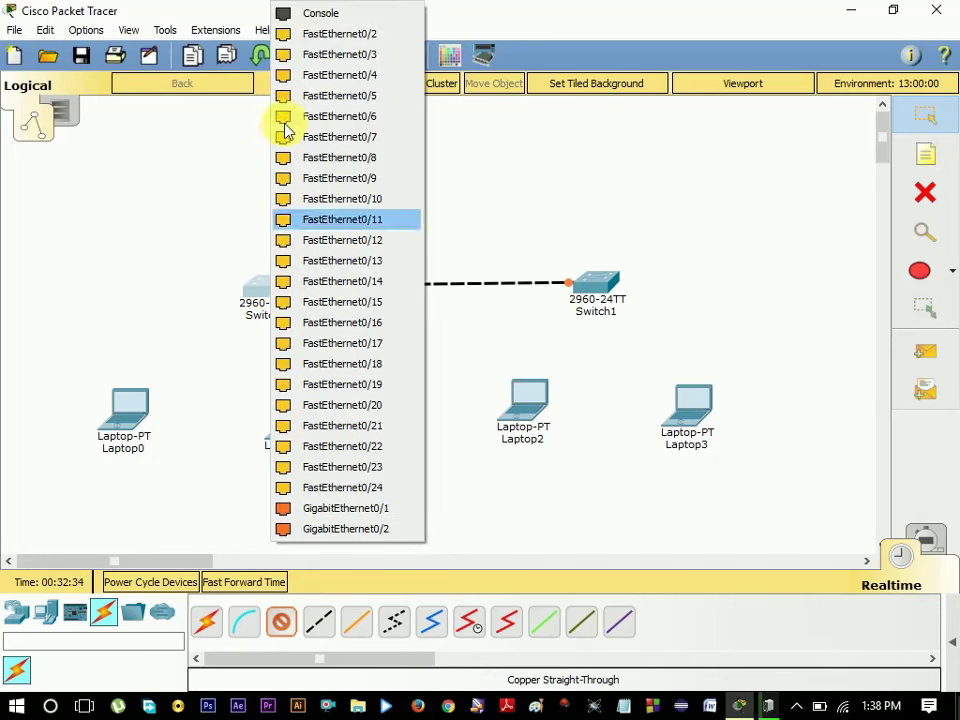
left_click(317, 32)
left_click(140, 412)
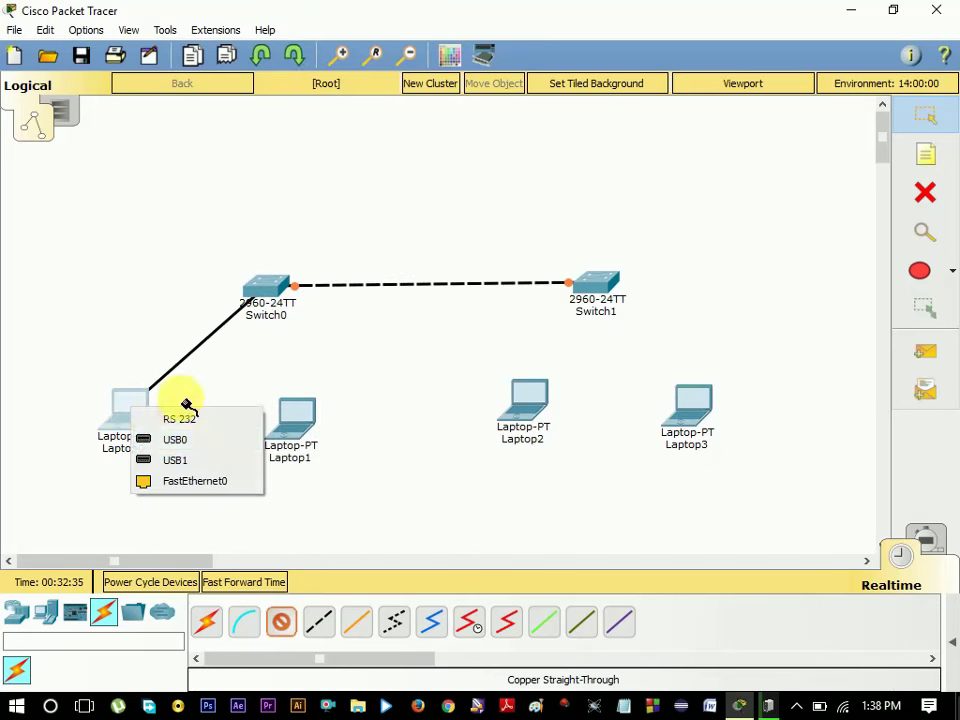
left_click(214, 483)
- Connect a free FastEthernet port of Switch0 to Laptop1 FastEthernet0 with a copper straight-through cable
left_click(272, 296)
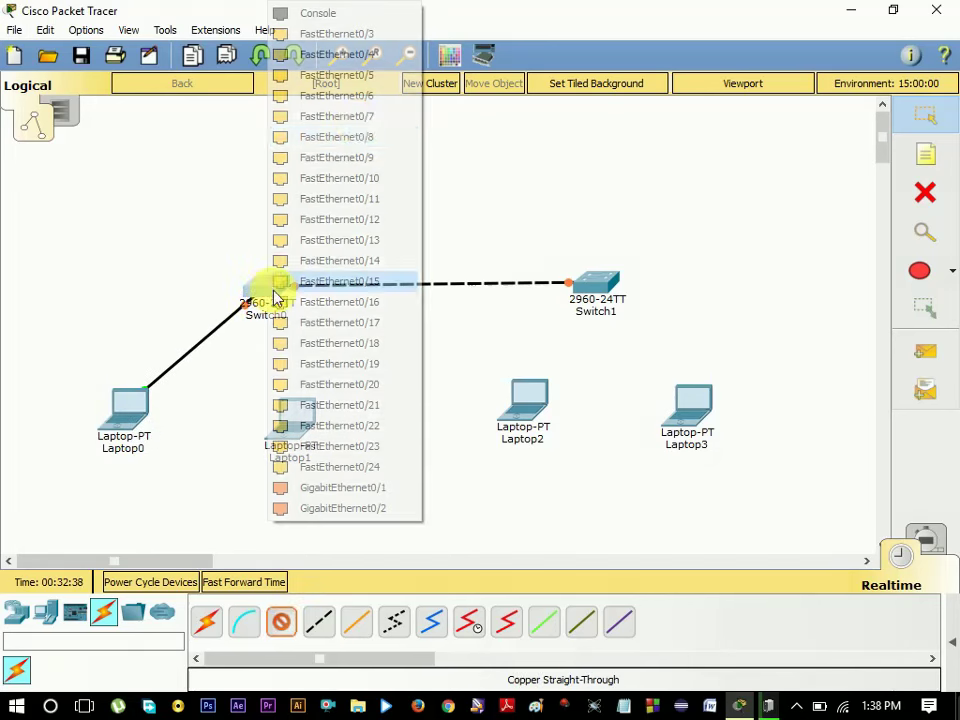
left_click(365, 71)
left_click(293, 418)
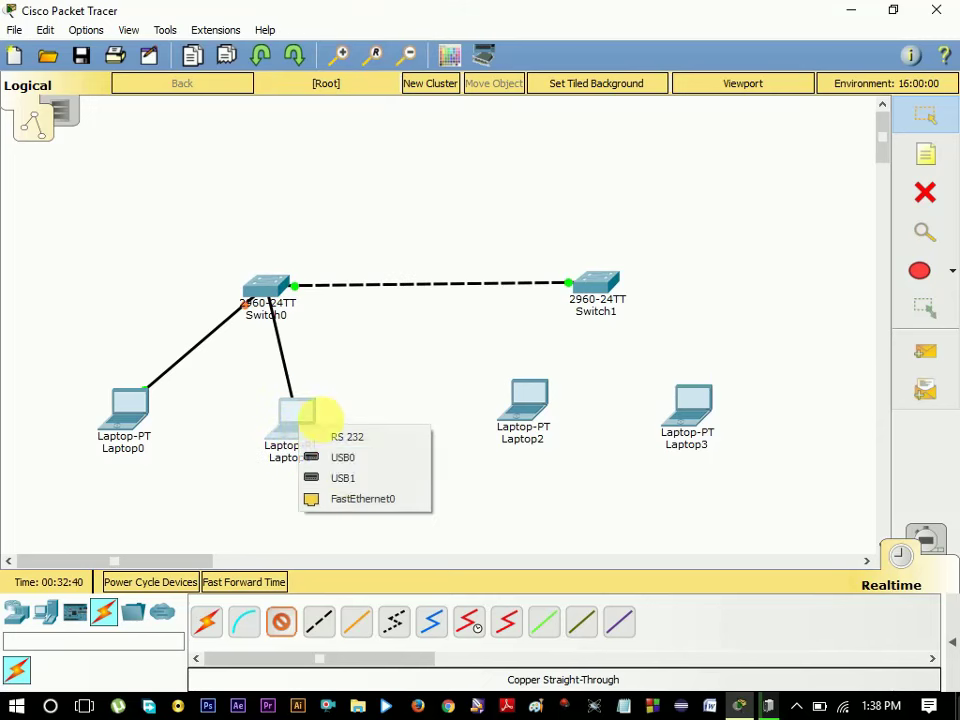
left_click(354, 499)
- Connect Switch1 FastEthernet0/2 to Laptop2 FastEthernet0 with a copper straight-through cable
left_click(293, 619)
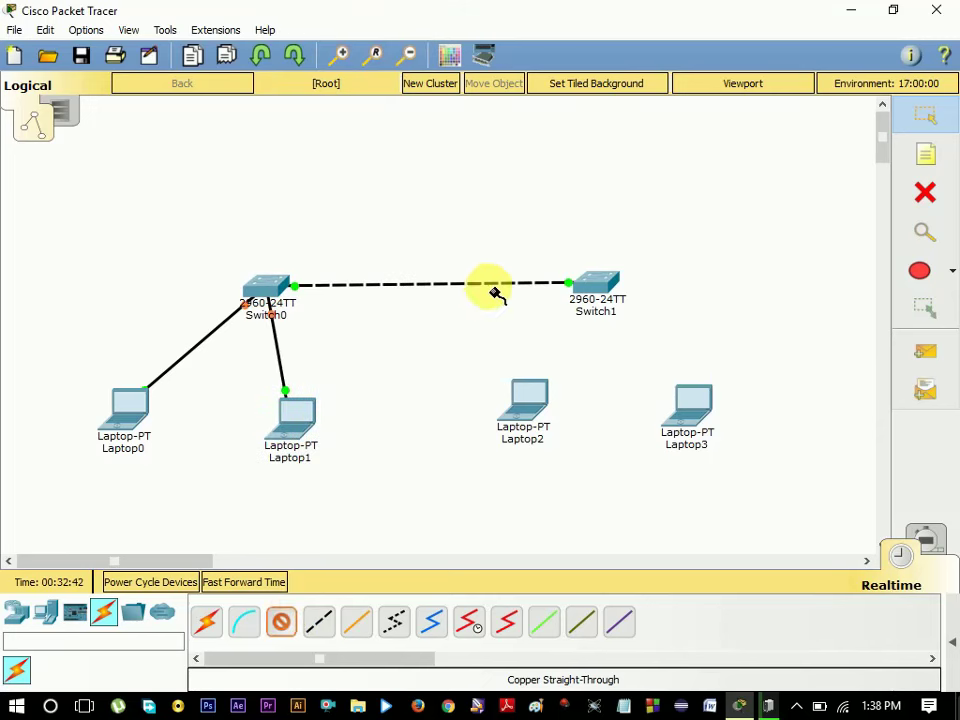
left_click(596, 286)
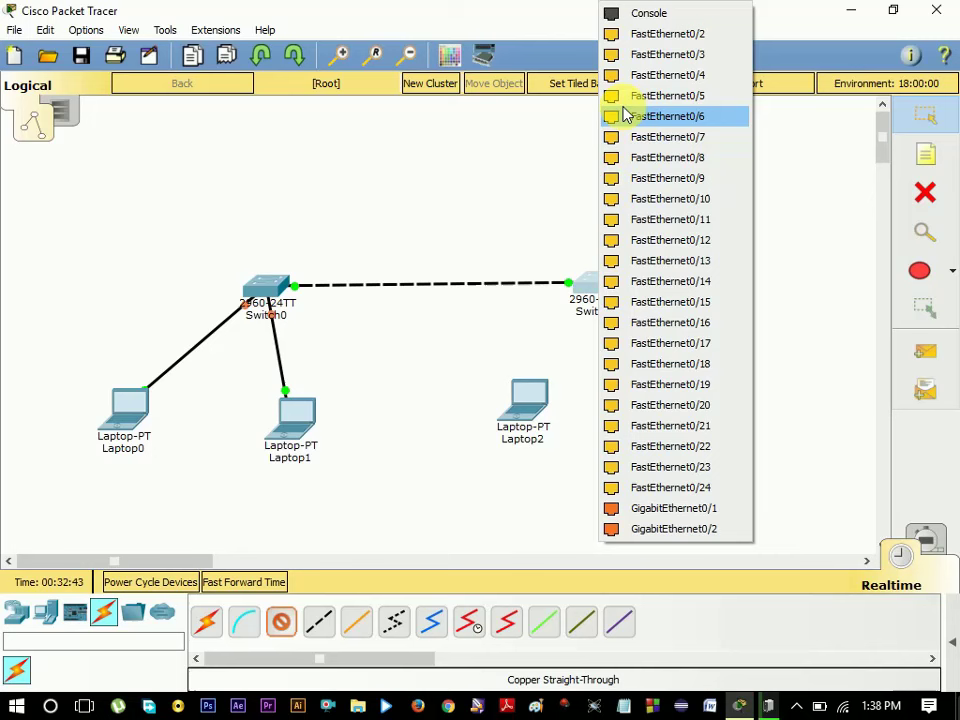
left_click(648, 30)
left_click(533, 405)
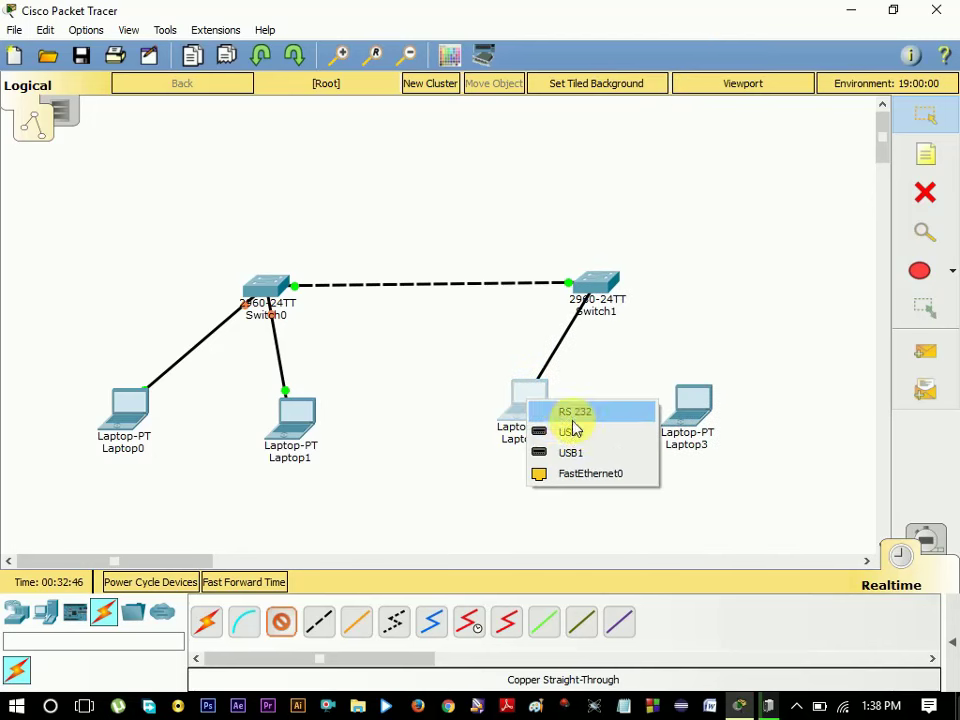
left_click(593, 491)
left_click(530, 402)
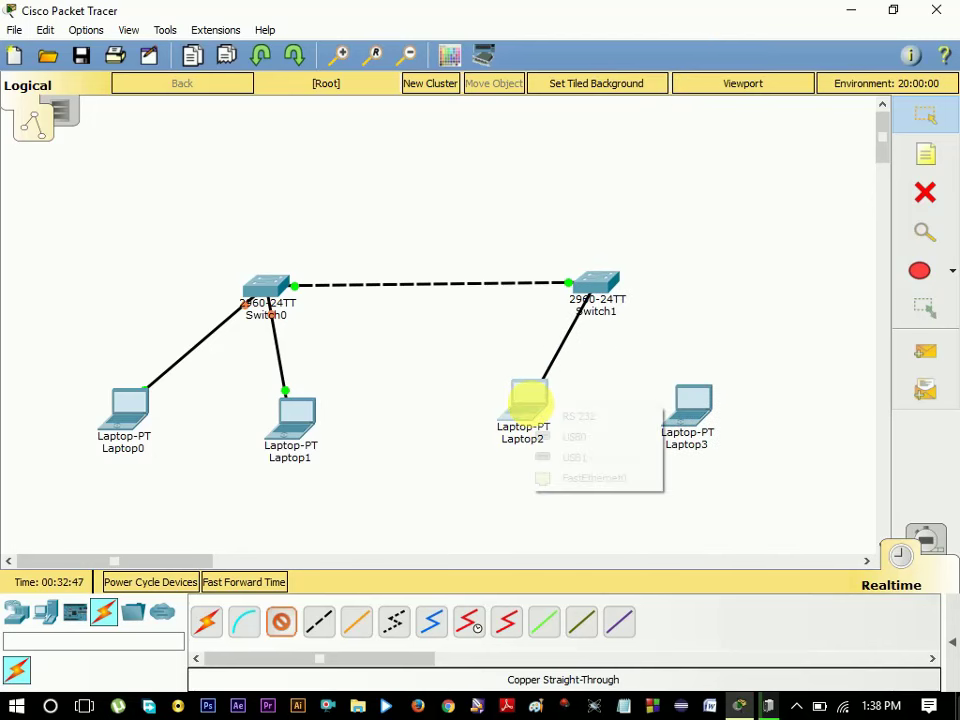
left_click(594, 477)
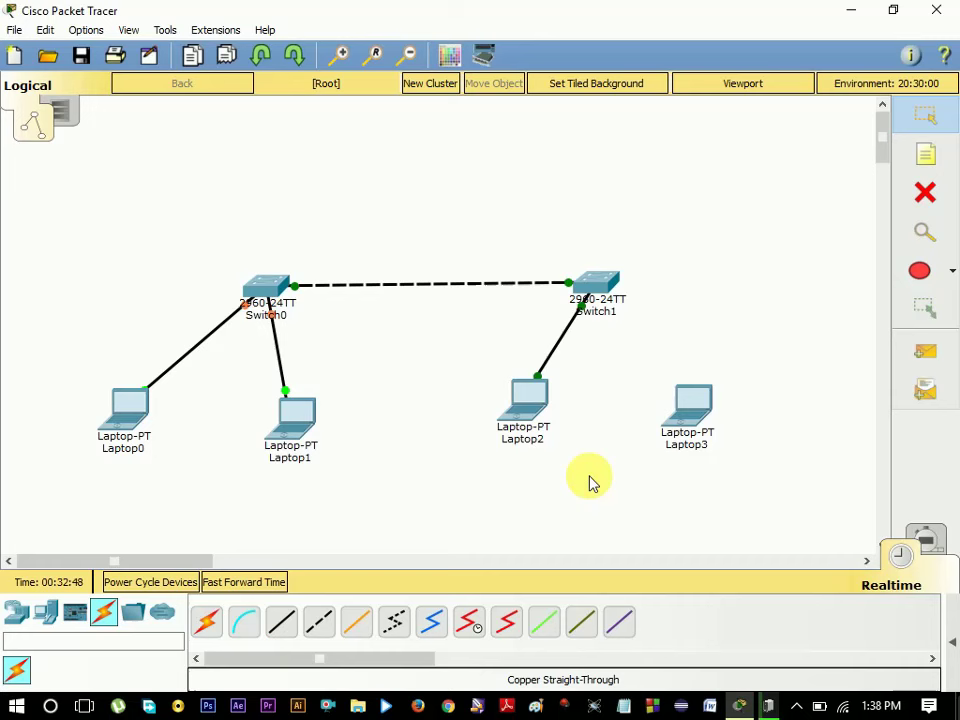
- Connect the next free FastEthernet port of Switch1 to Laptop3 FastEthernet0 with a straight-through cable and shift Laptop1 slightly away from Laptop0
left_click(596, 284)
left_click(681, 35)
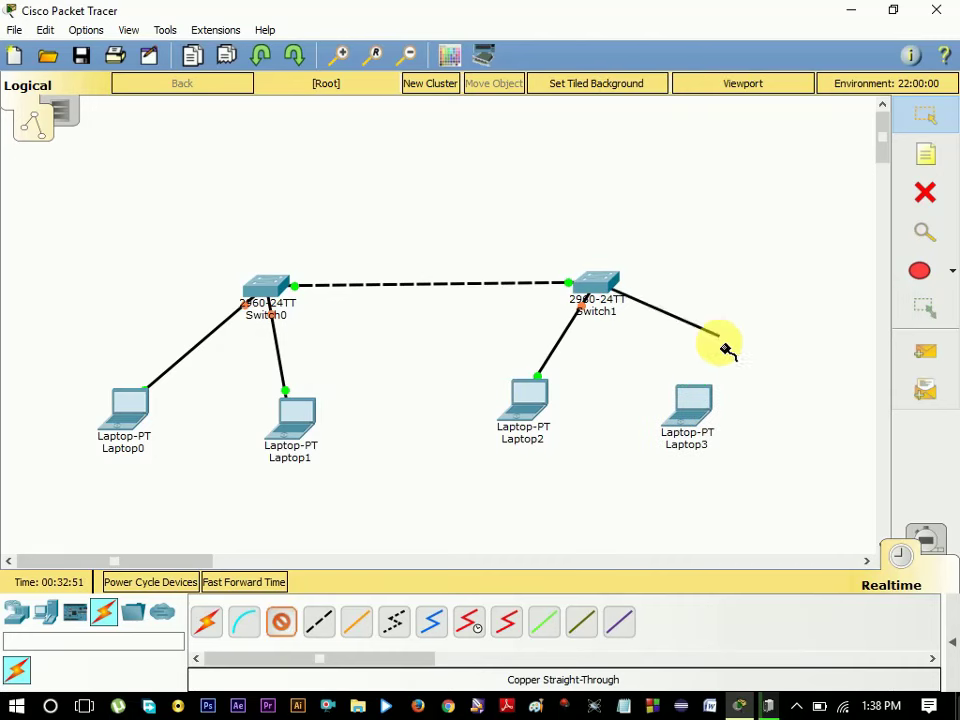
left_click(690, 416)
left_click(697, 483)
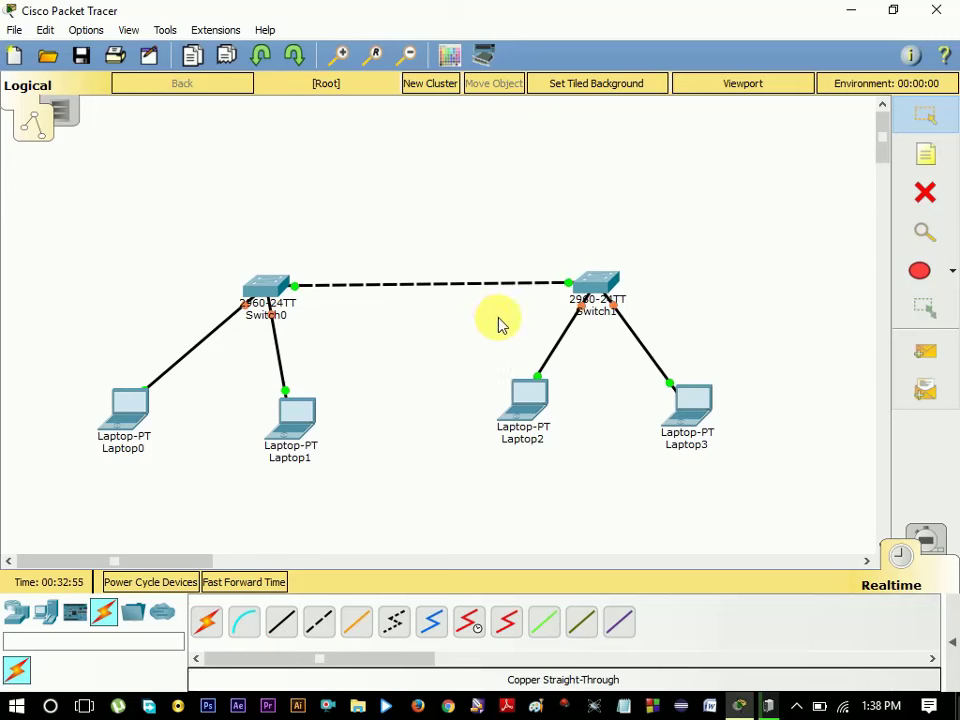
left_click_drag(298, 421, 320, 424)
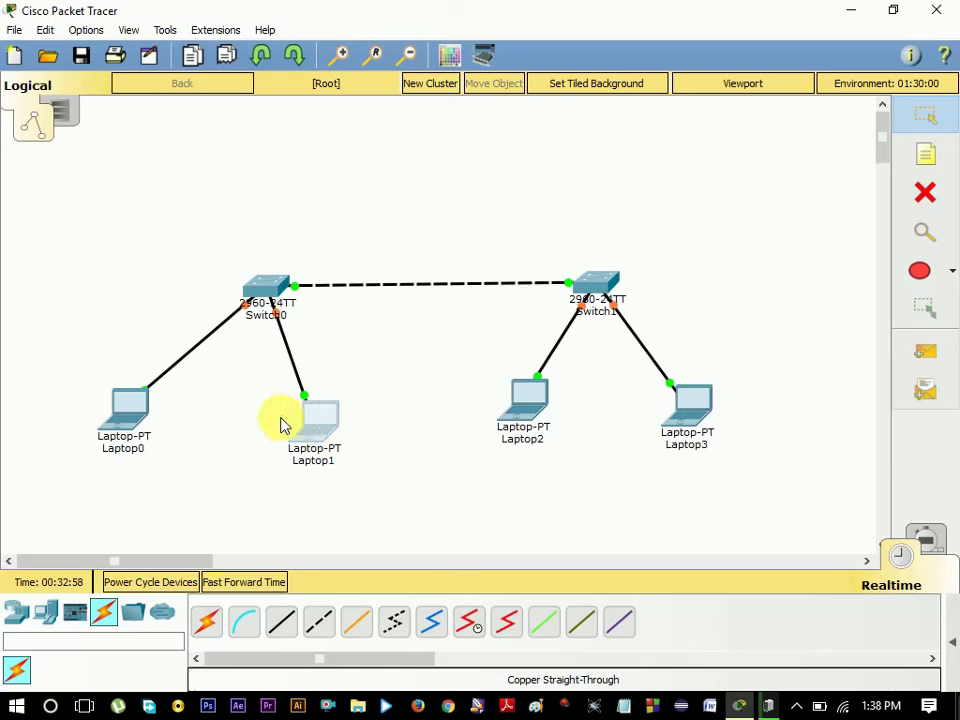
- Place a note reading 192.168.1.0/24 above Laptop0 and copy its text
left_click(918, 156)
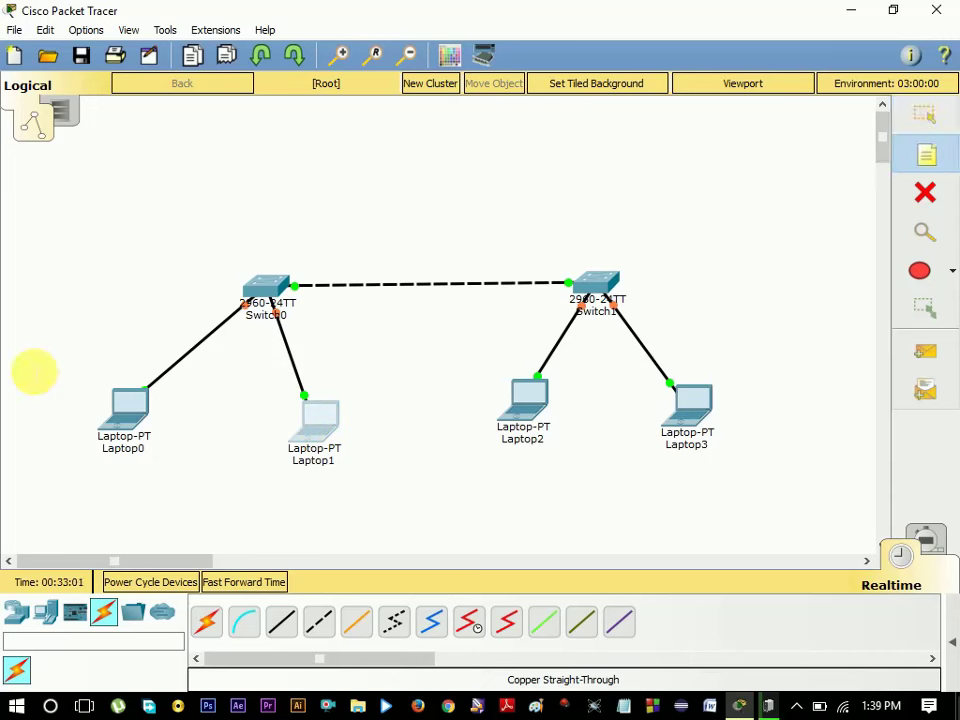
left_click(35, 372)
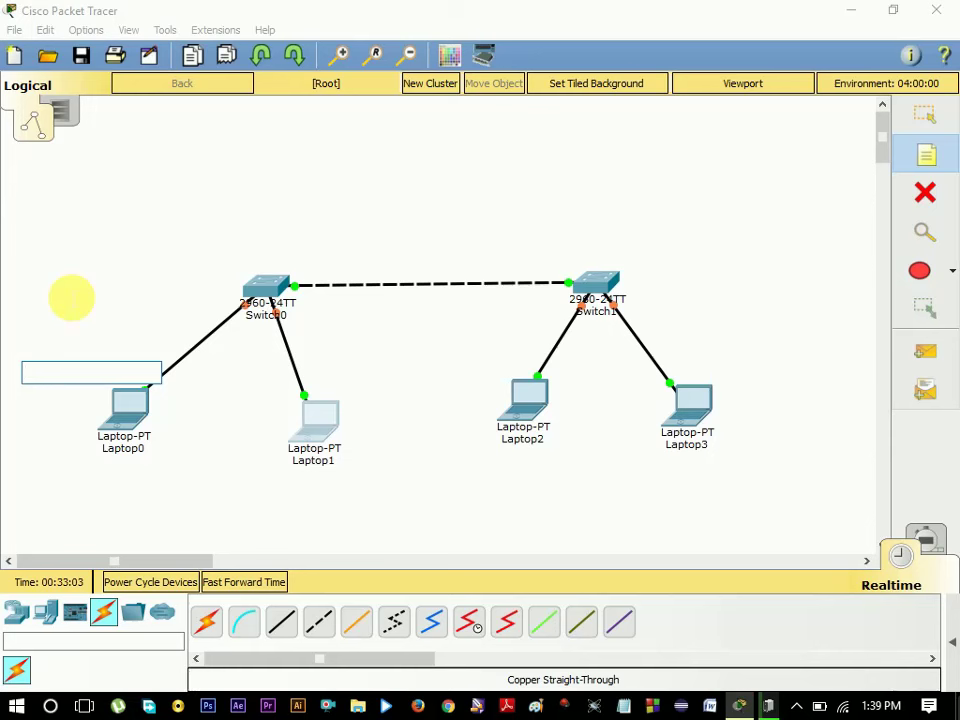
type("192.168.1.0/24")
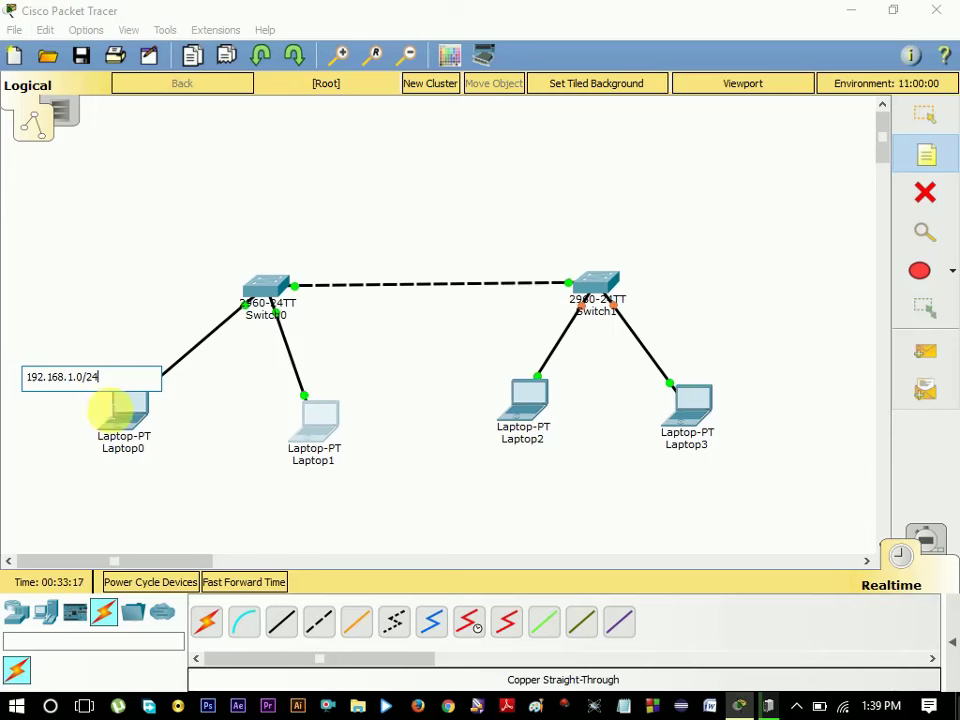
triple_click(19, 386)
key("ctrl+c")
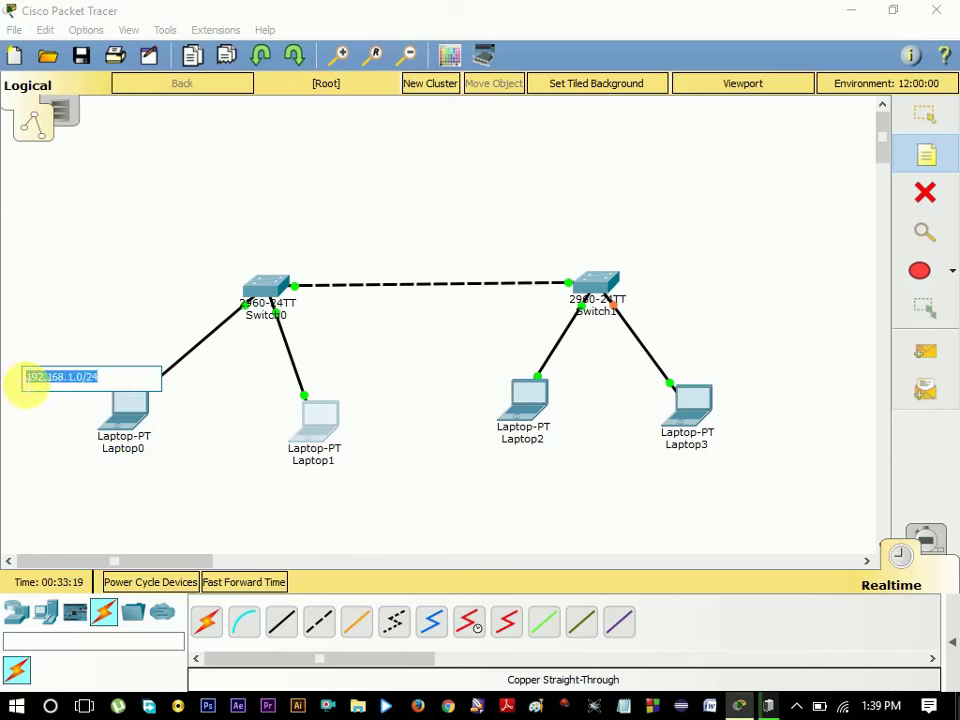
- Place a note above Laptop1 from the copied address and change it to 192.168.2.0/24
left_click(327, 363)
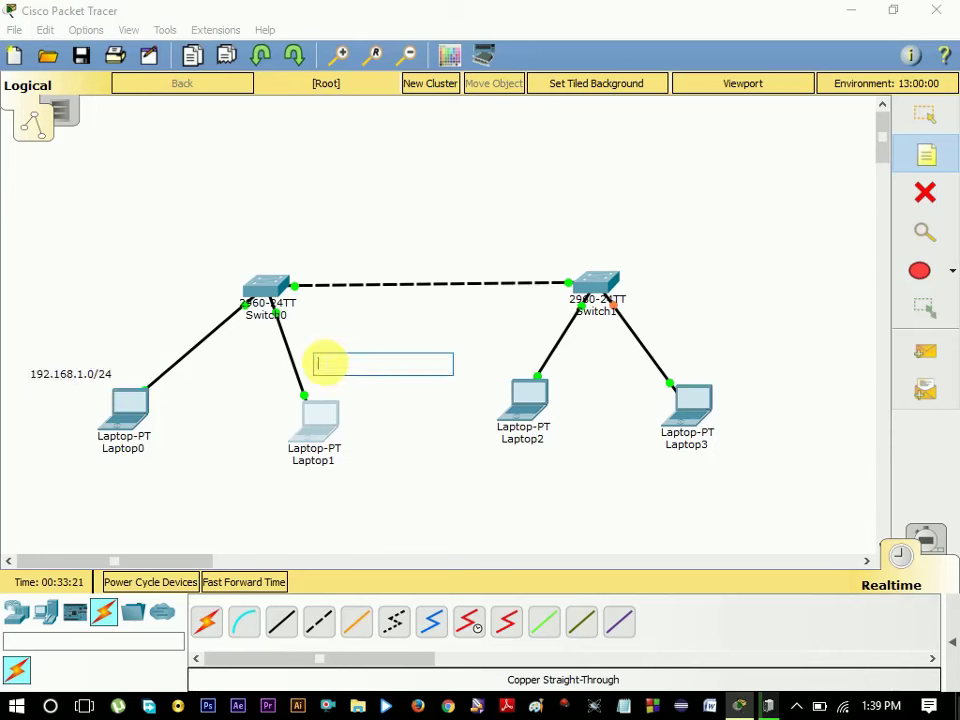
key("ctrl+v")
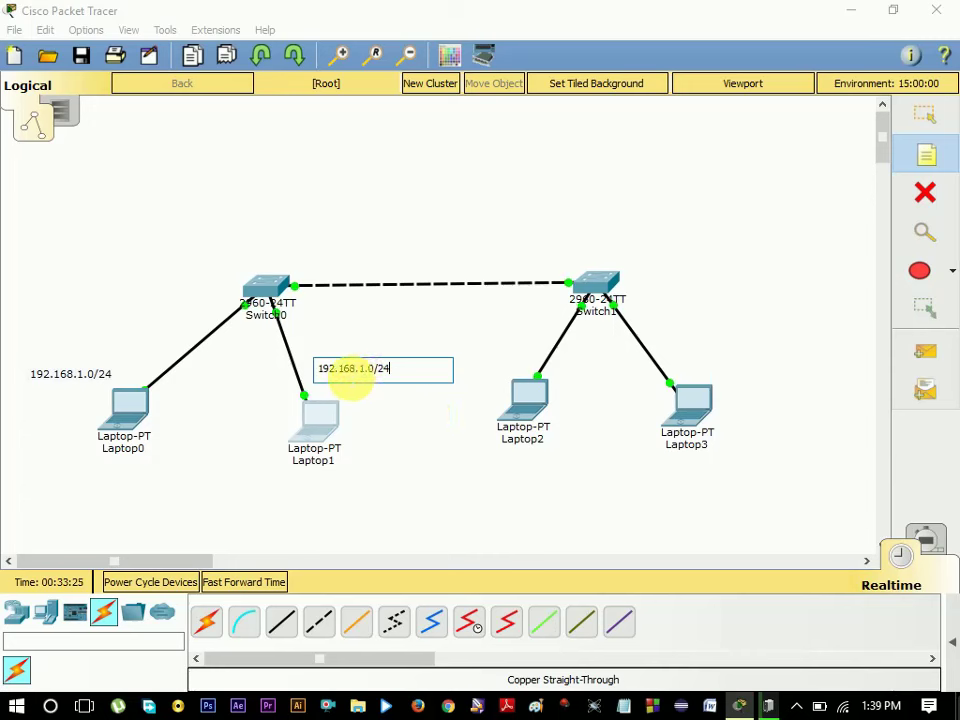
key("shift+Home")
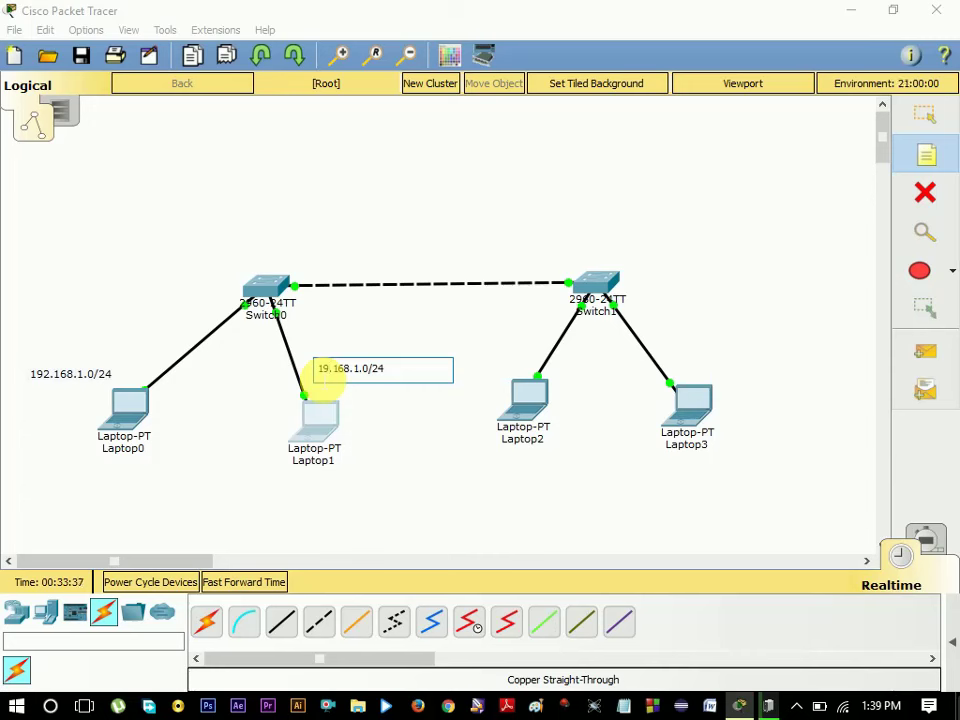
type("2")
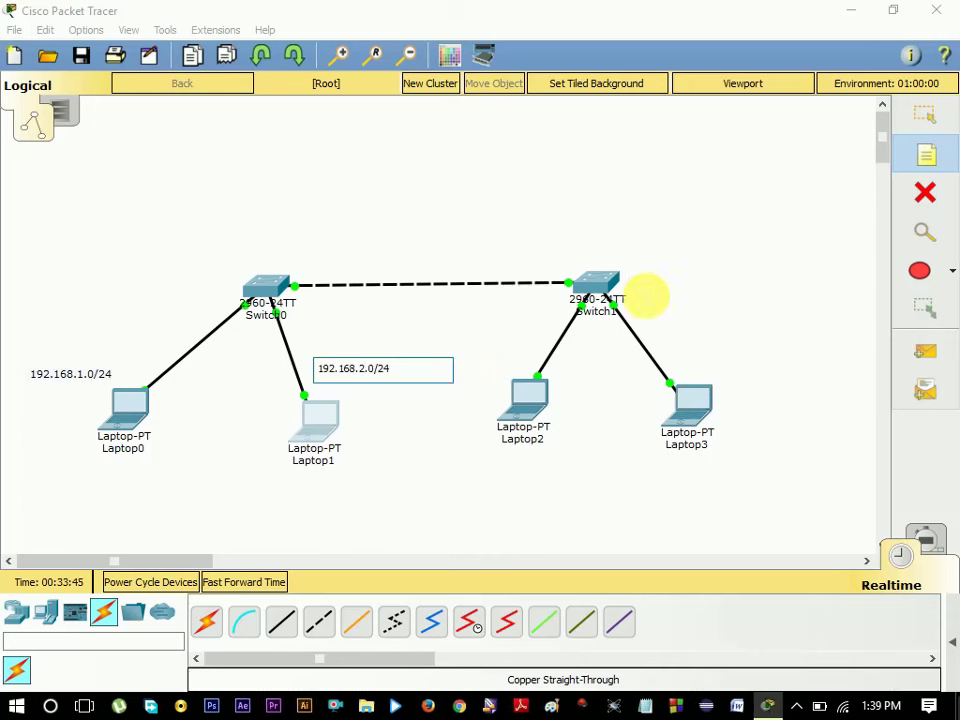
- Add the notes 192.168.2.0/24 above Laptop3 and 192.168.1.0/24 above Laptop2, and return to selection mode
left_click(673, 341)
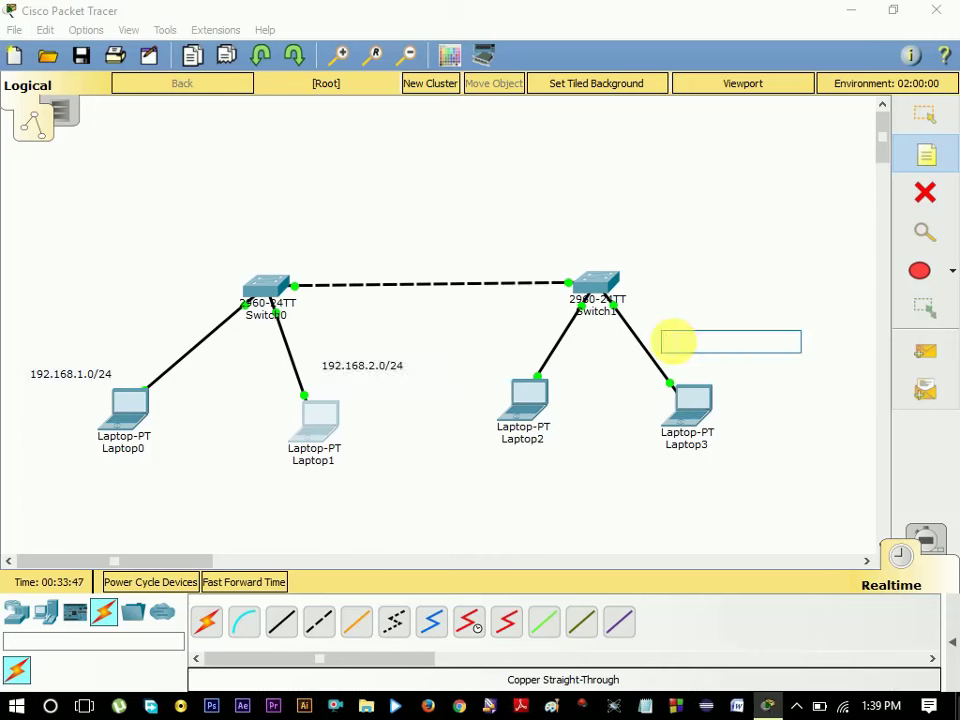
key("ctrl+v")
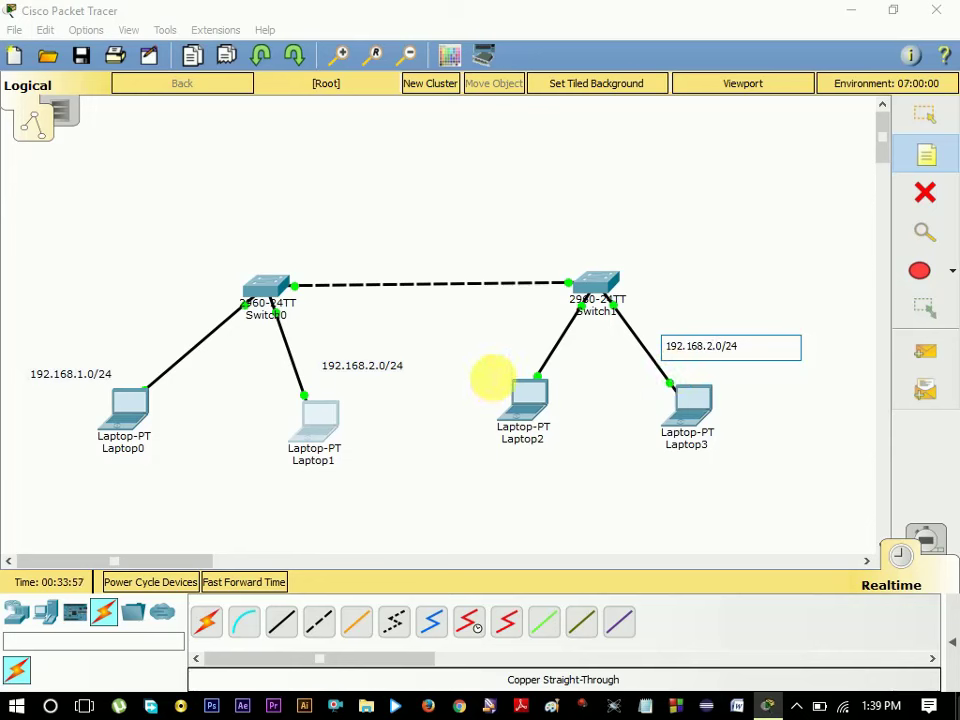
left_click(485, 362)
key("ctrl+v")
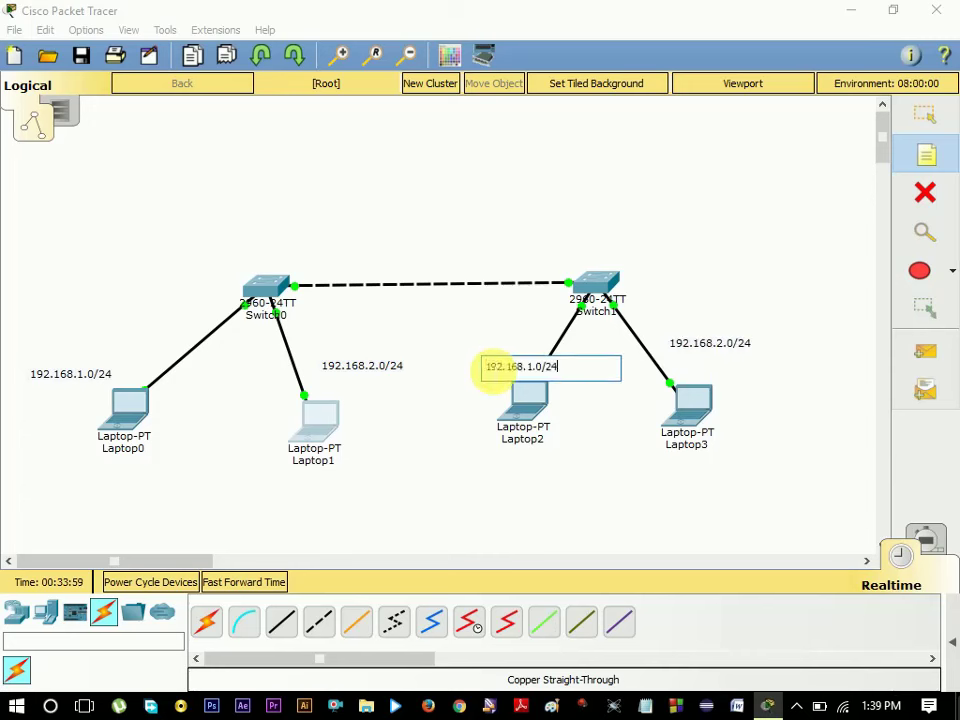
left_click(612, 410)
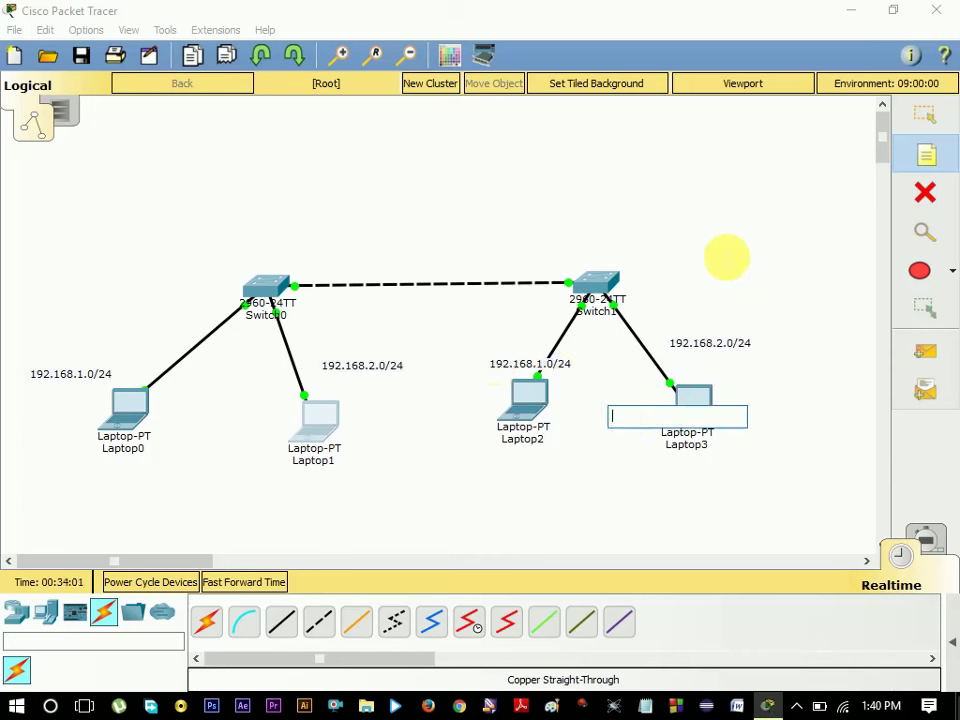
left_click(718, 258)
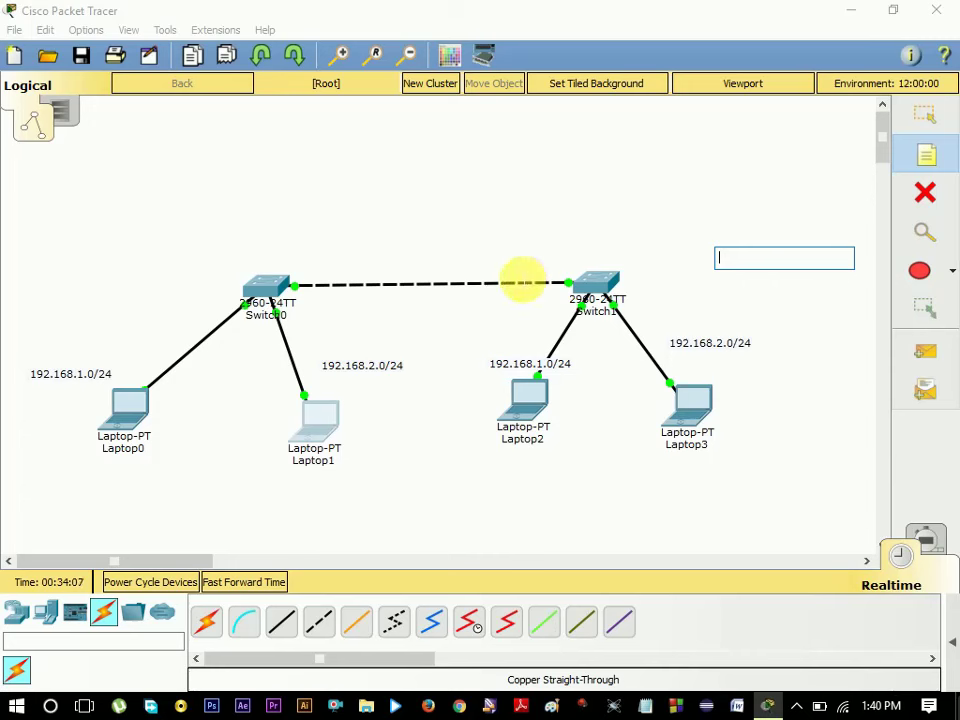
left_click(920, 117)
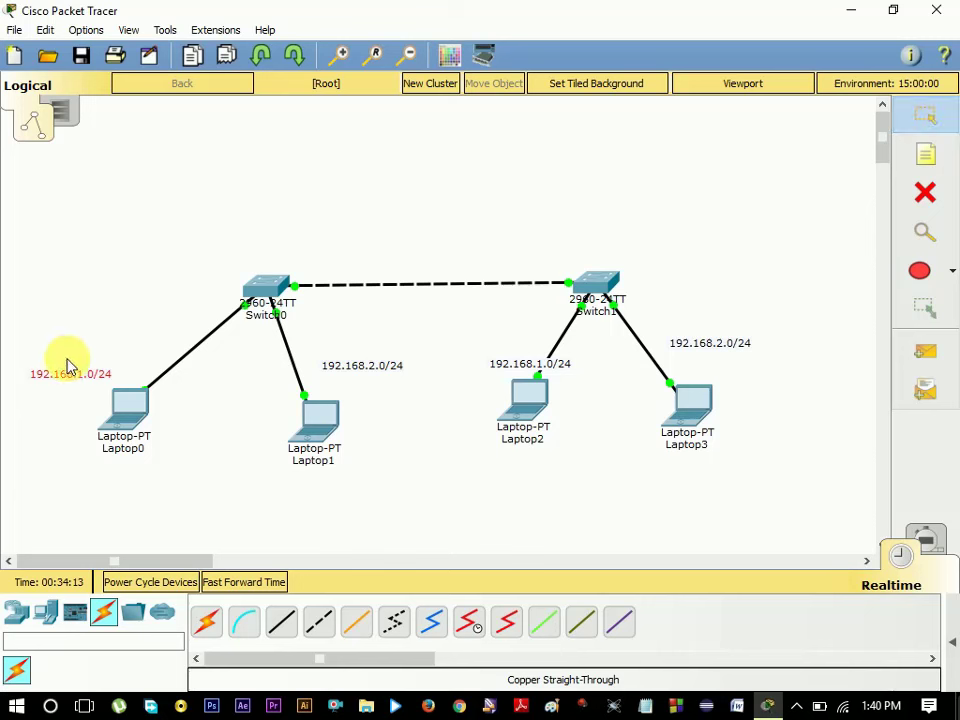
- Reposition the four network address notes so each sits clear of its laptop and beside its cable
mouse_move(70, 368)
left_mouse_down()
mouse_move(128, 383)
mouse_move(53, 418)
mouse_move(62, 360)
mouse_move(156, 304)
mouse_move(93, 325)
mouse_move(69, 360)
left_mouse_up()
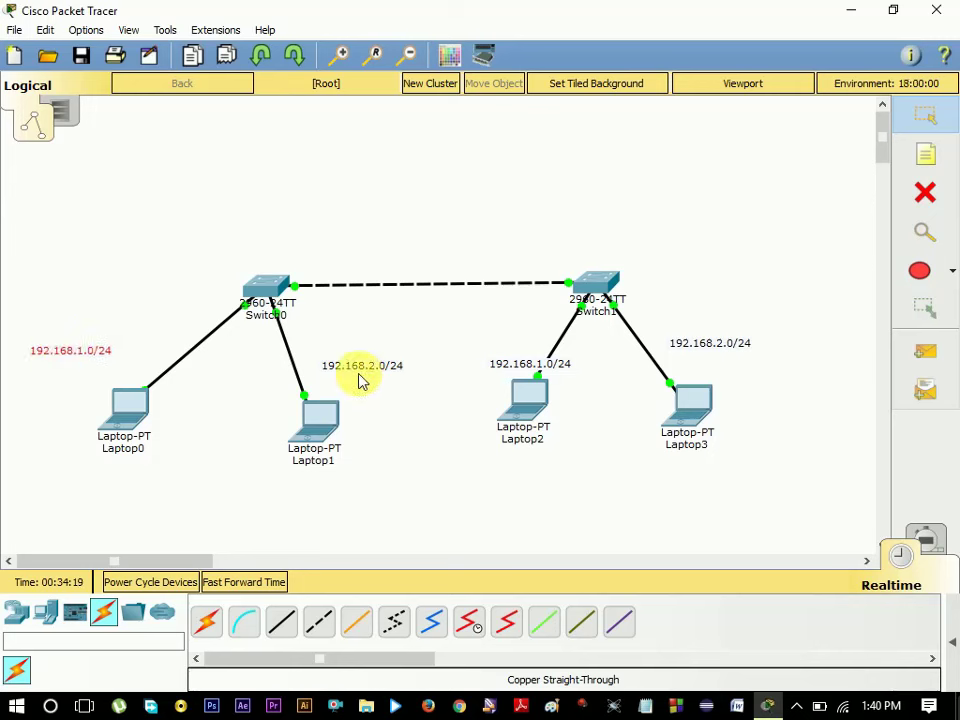
left_click_drag(355, 378, 334, 363)
left_click_drag(546, 375, 531, 353)
mouse_move(740, 345)
left_mouse_down()
mouse_move(690, 334)
mouse_move(729, 341)
mouse_move(723, 347)
left_mouse_up()
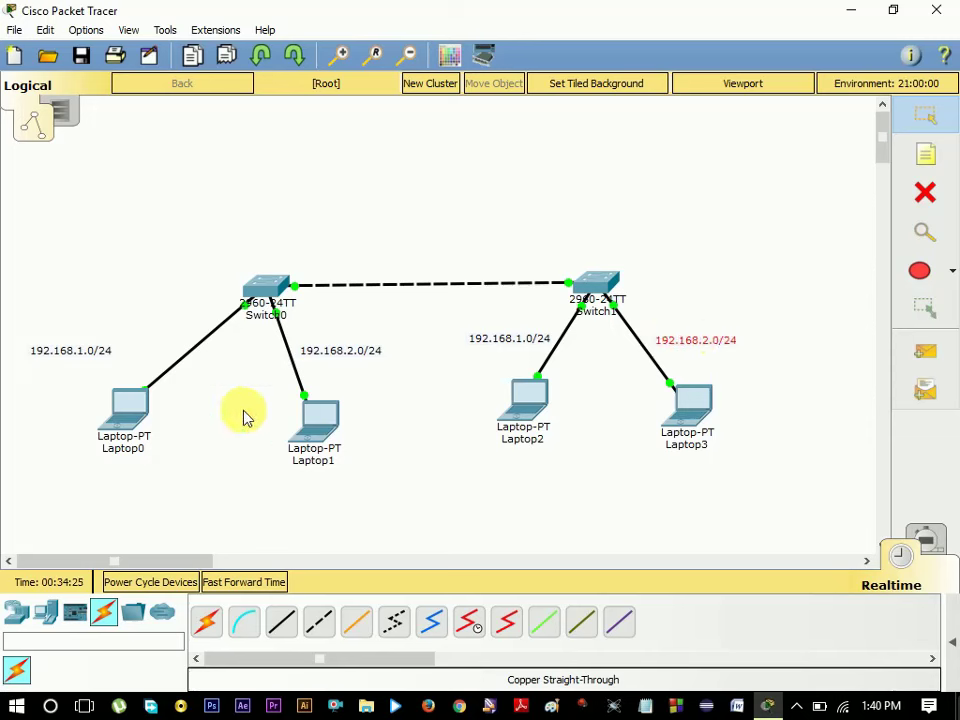
left_click(135, 414)
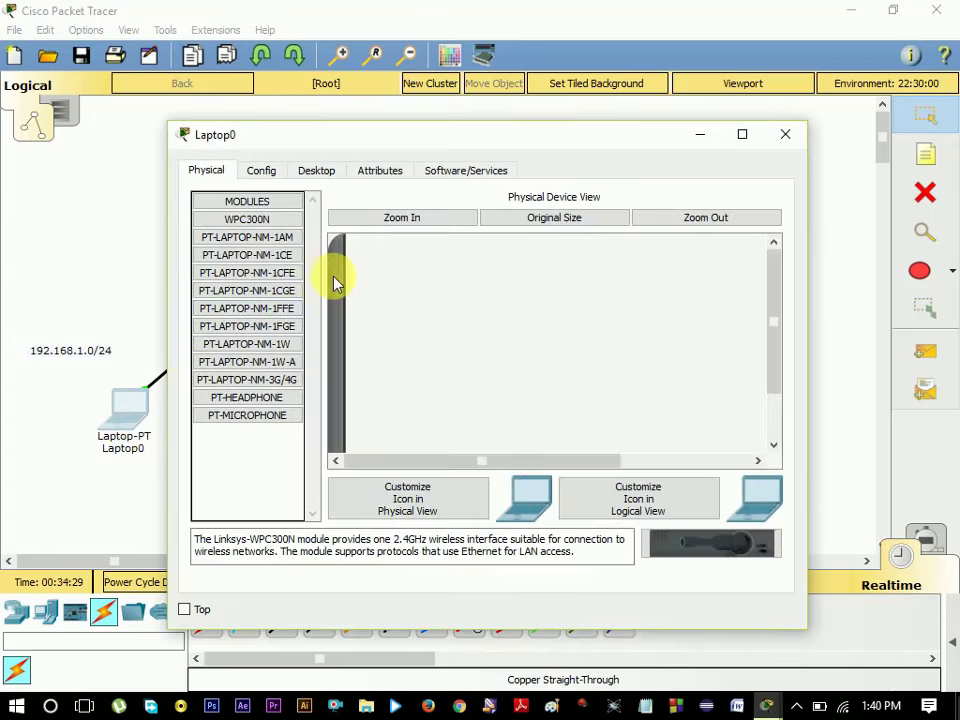
left_click(785, 134)
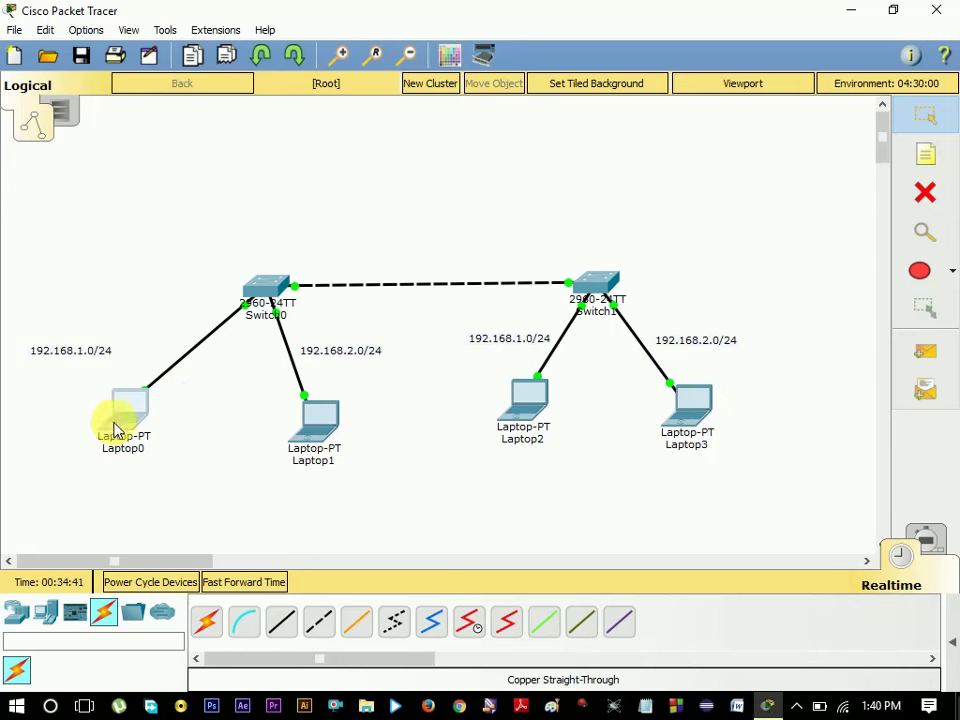
mouse_move(121, 432)
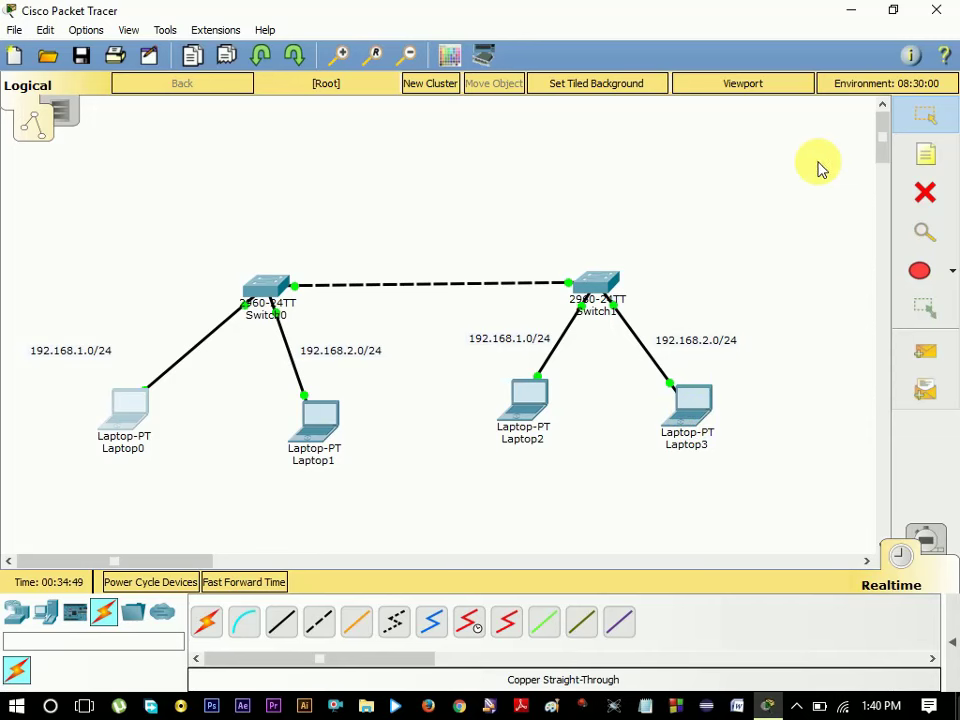
left_click(926, 160)
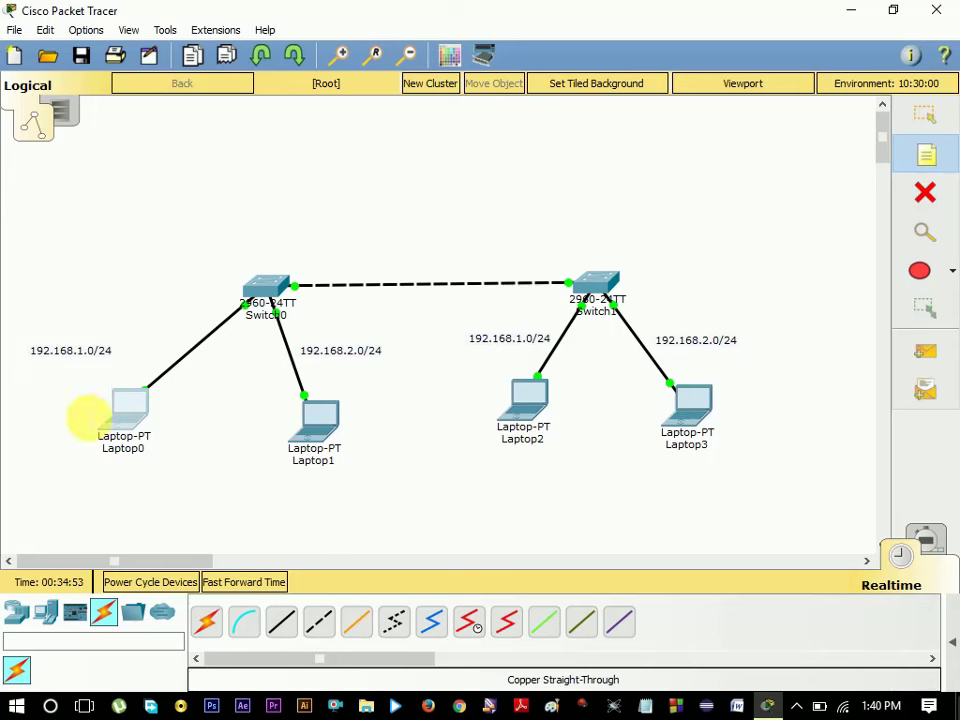
left_click(127, 442)
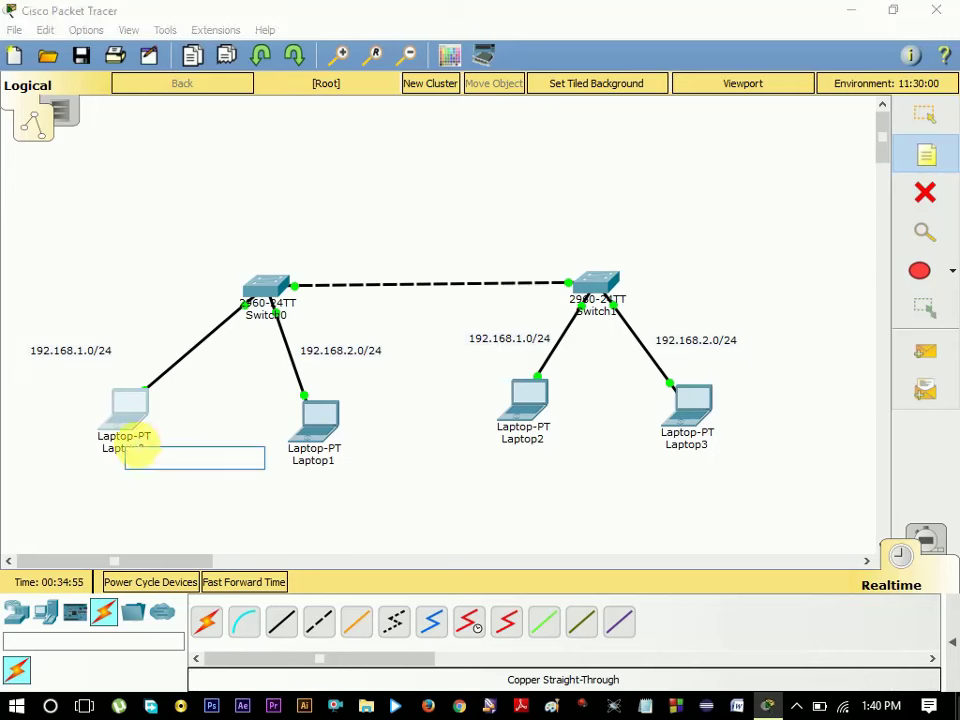
left_click(925, 114)
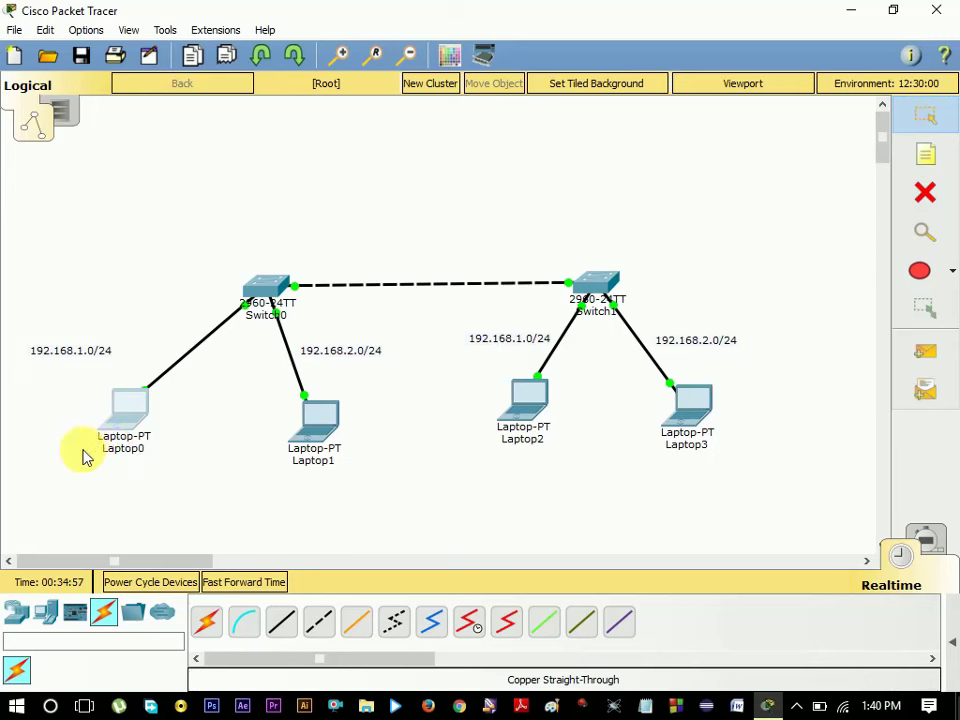
- Rename Laptop0 as "Faculty pc"
left_click(121, 448)
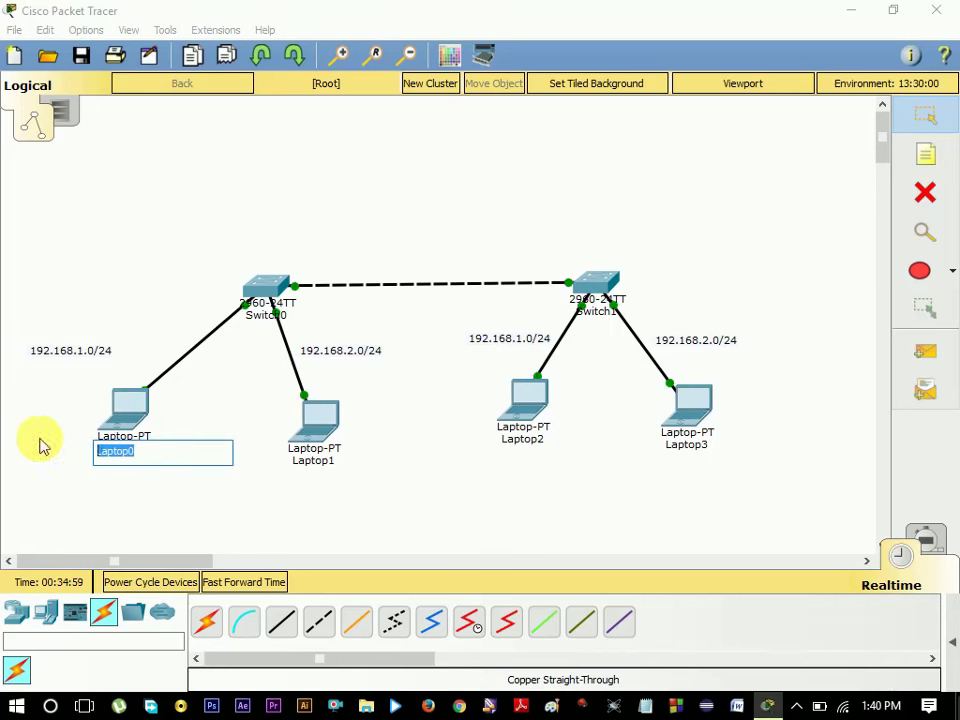
type("Facult")
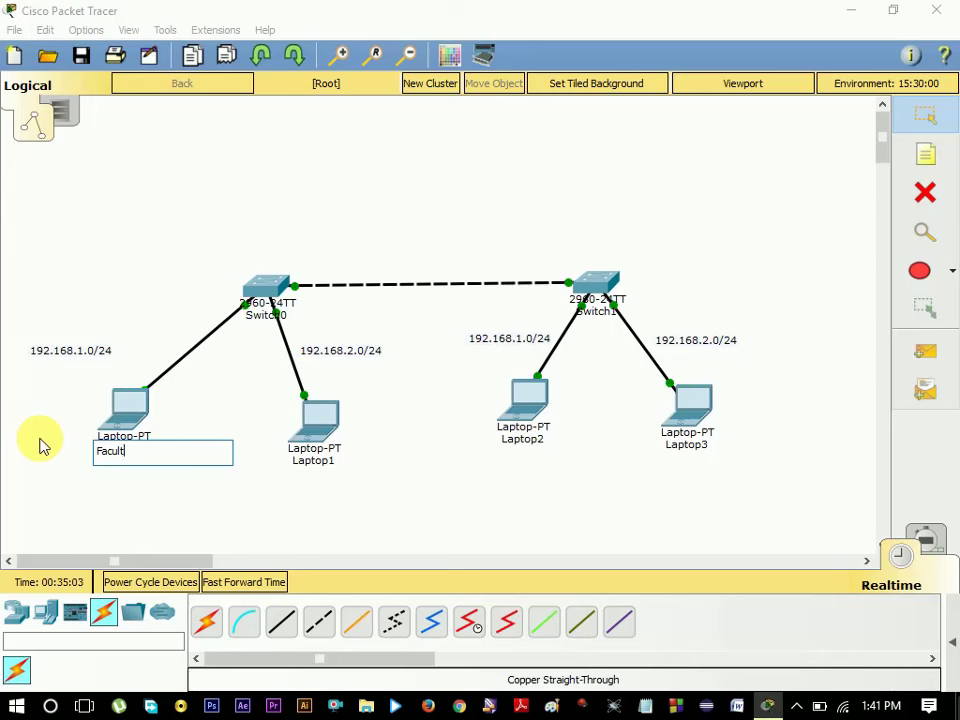
type("y pc")
left_click(350, 490)
- Rename Laptop2 as "faculty pc-2"
left_click(529, 447)
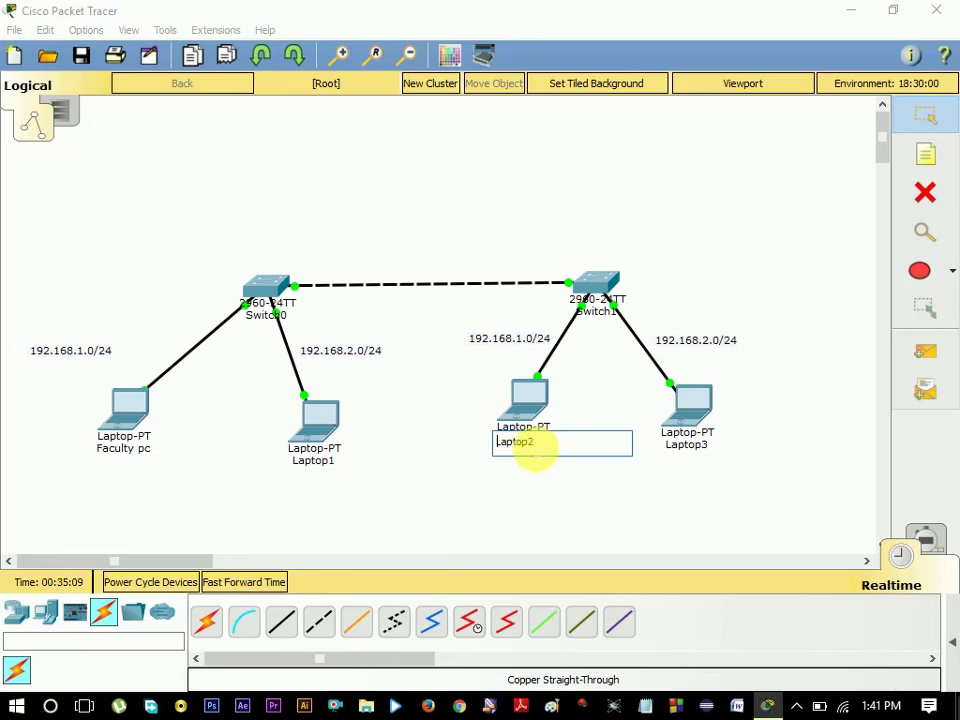
double_click(545, 450)
type("192.168.1.0/24")
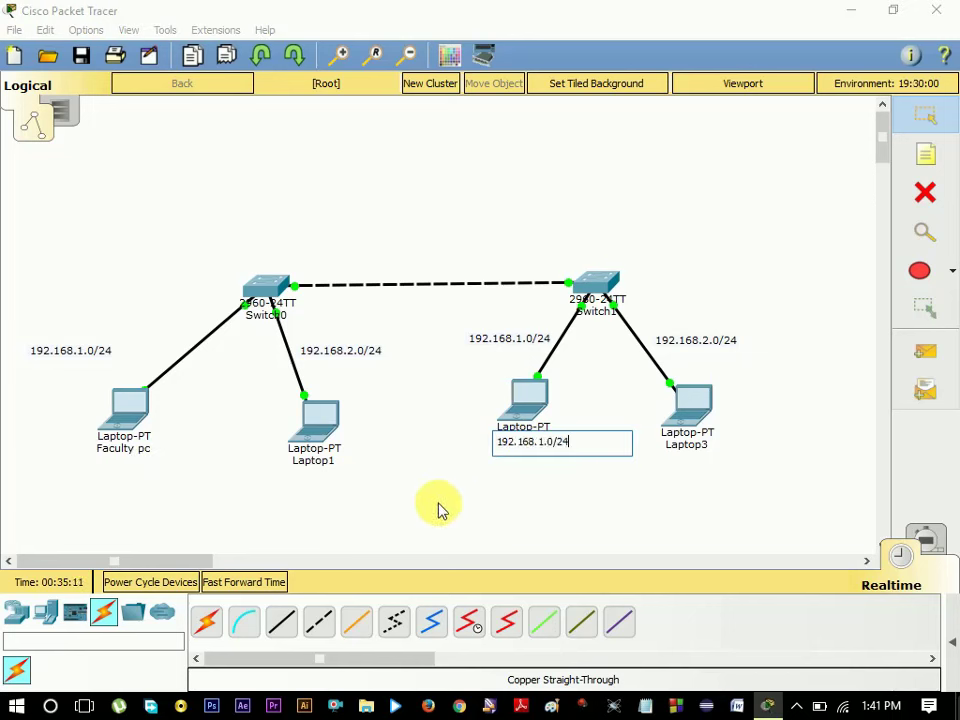
left_click_drag(568, 448, 470, 450)
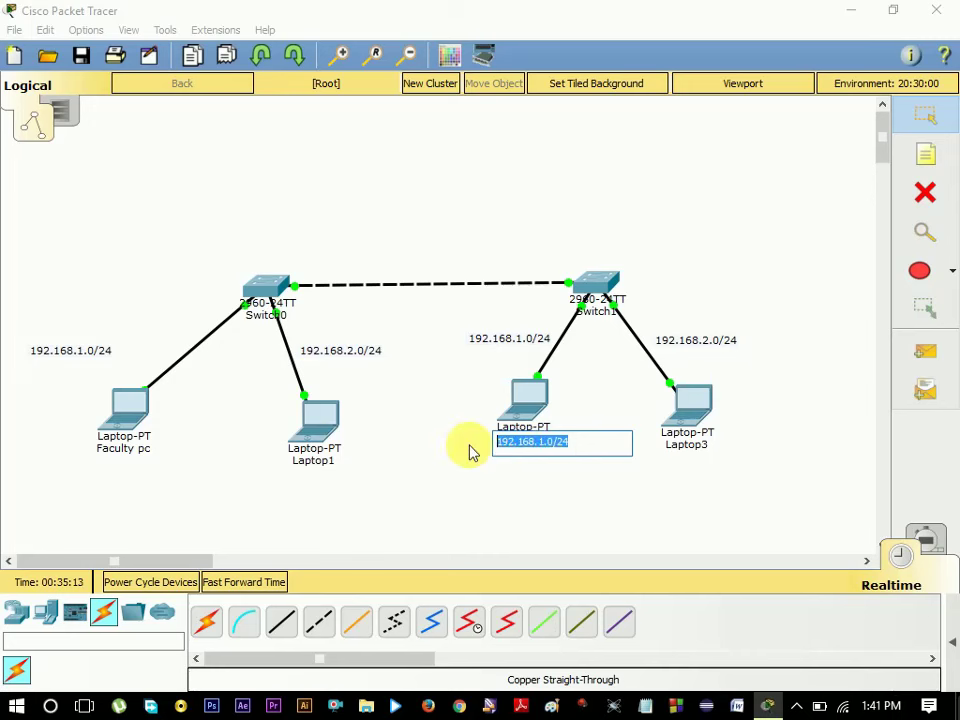
type("Faculty pc")
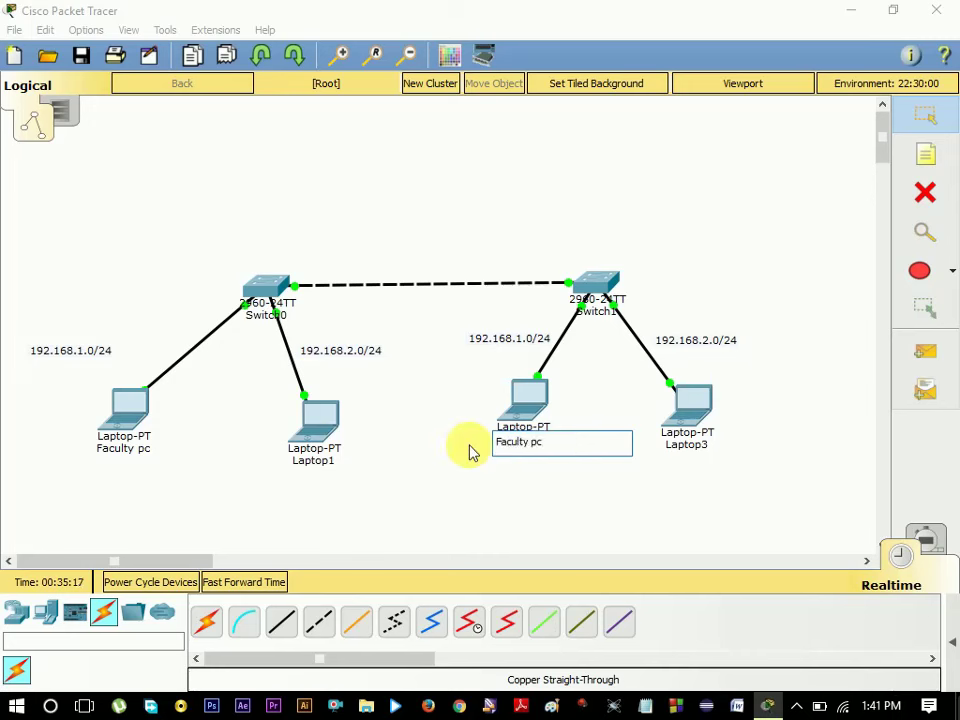
left_click(405, 450)
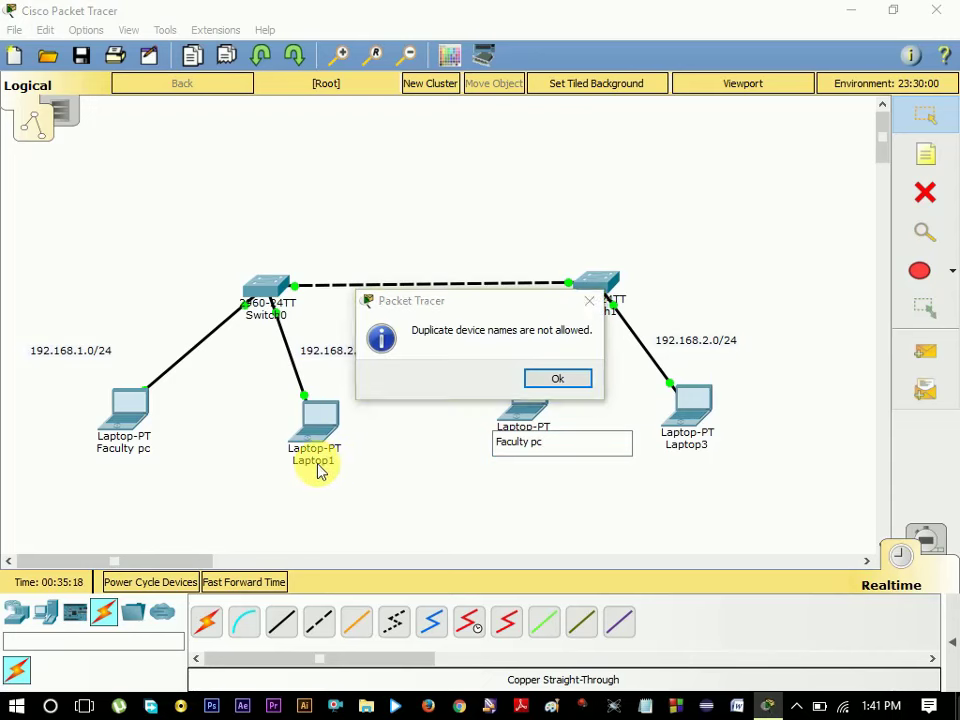
left_click(547, 384)
left_click(522, 442)
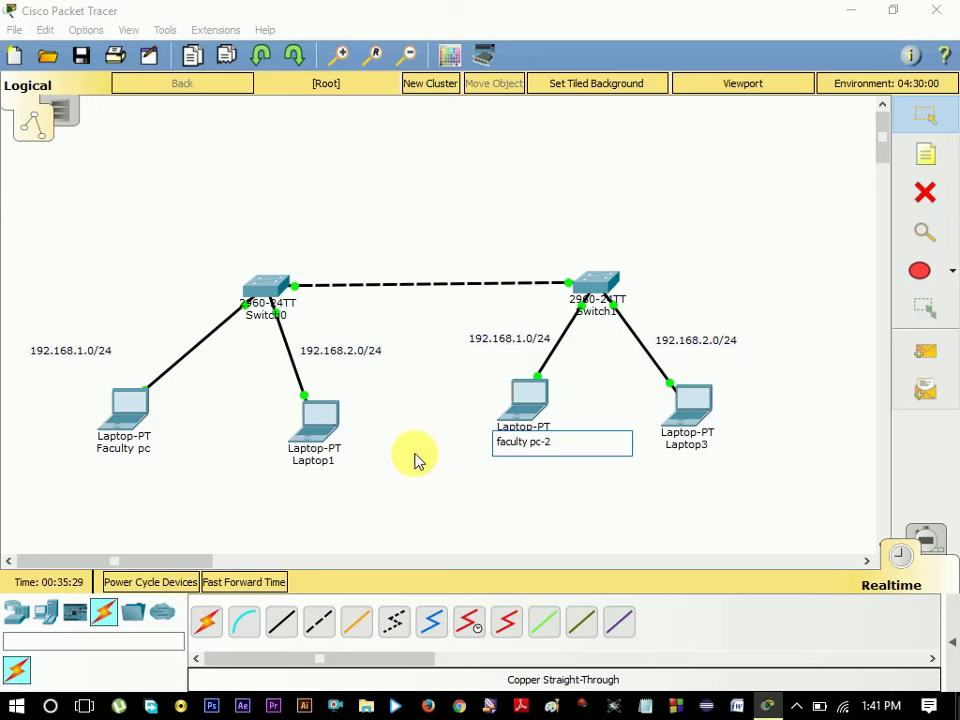
- Rename Laptop1 as "St pc" and Laptop3 as "St pc-2"
left_click(326, 462)
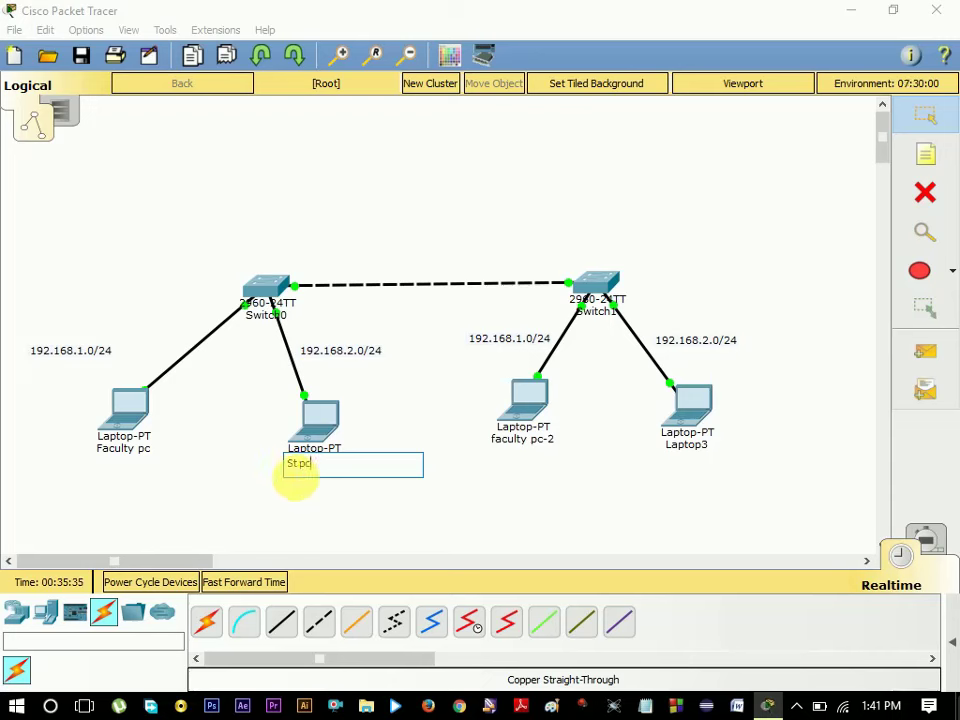
left_click(695, 453)
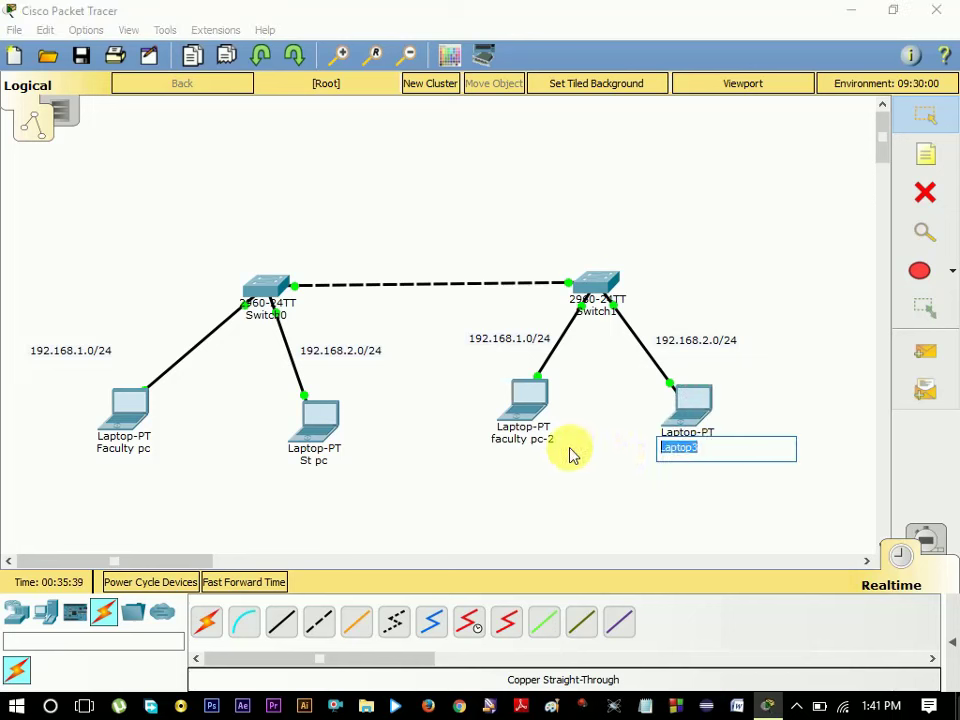
type("st pc")
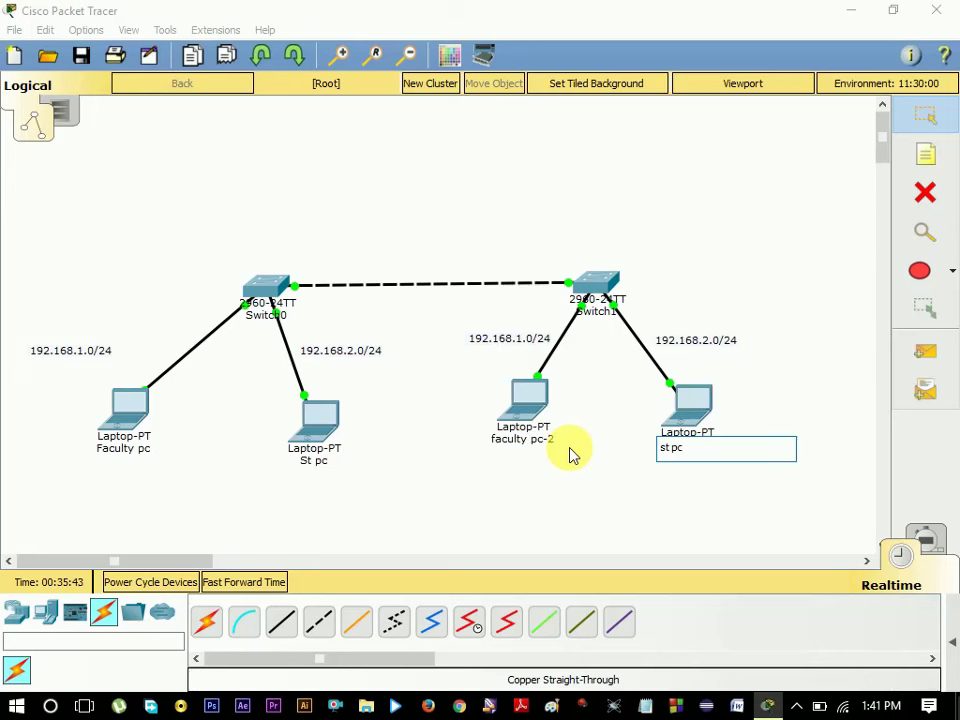
key("BackSpace")
type("S")
key("BackSpace")
key("End")
type("-2")
- Add a three-line note above Switch0 reading "Vlan-1, Administrative", "vlan10- Faculty" and "Vlan-20, Student"
left_click(925, 154)
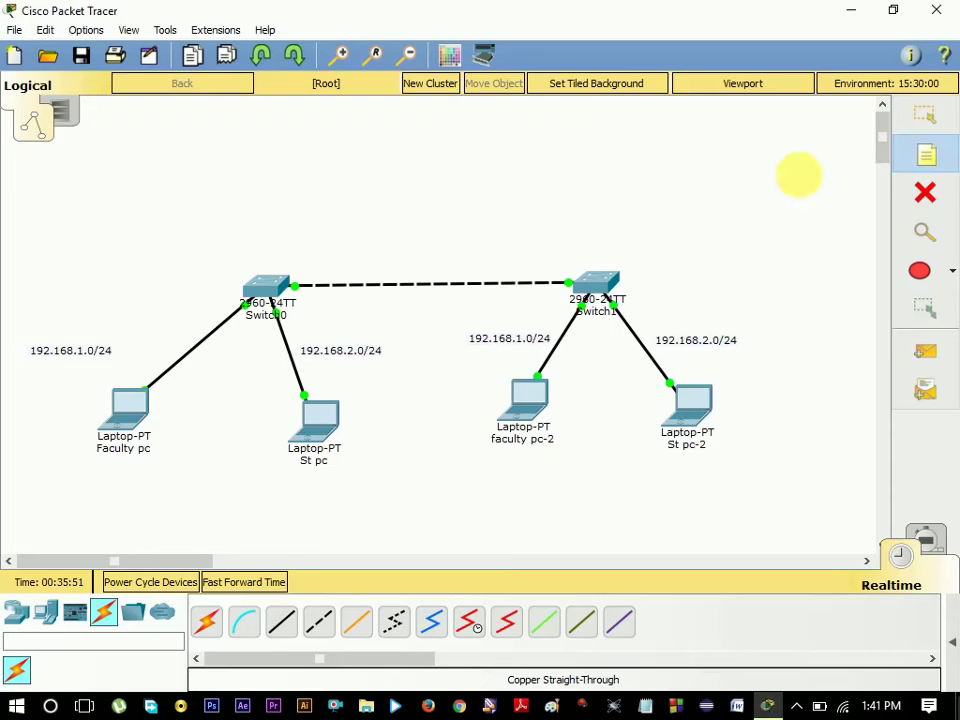
left_click(240, 240)
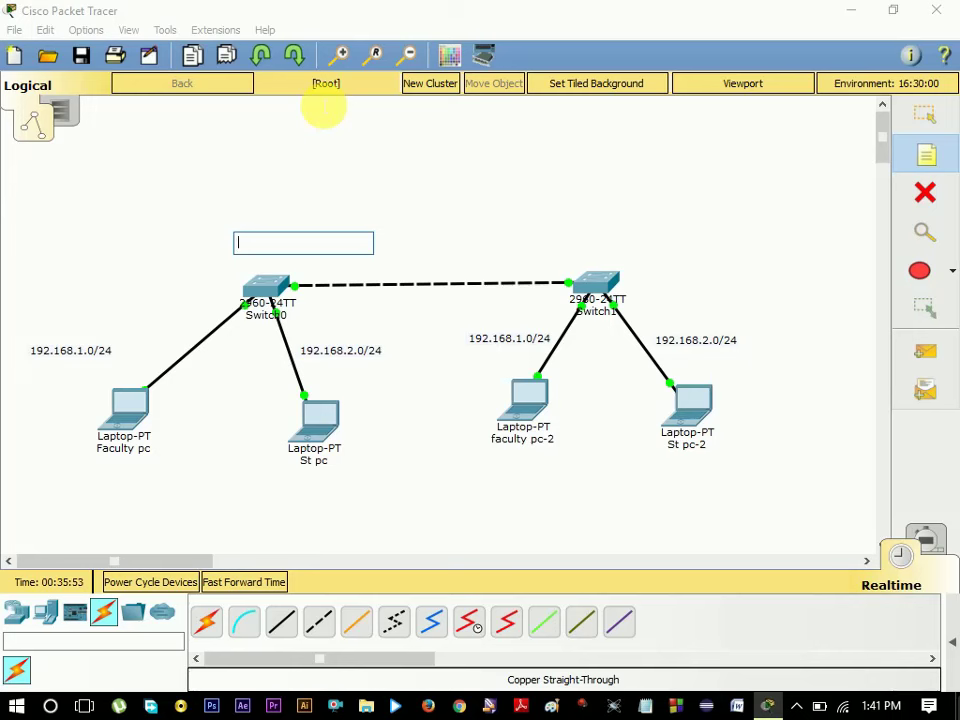
type("Vlan")
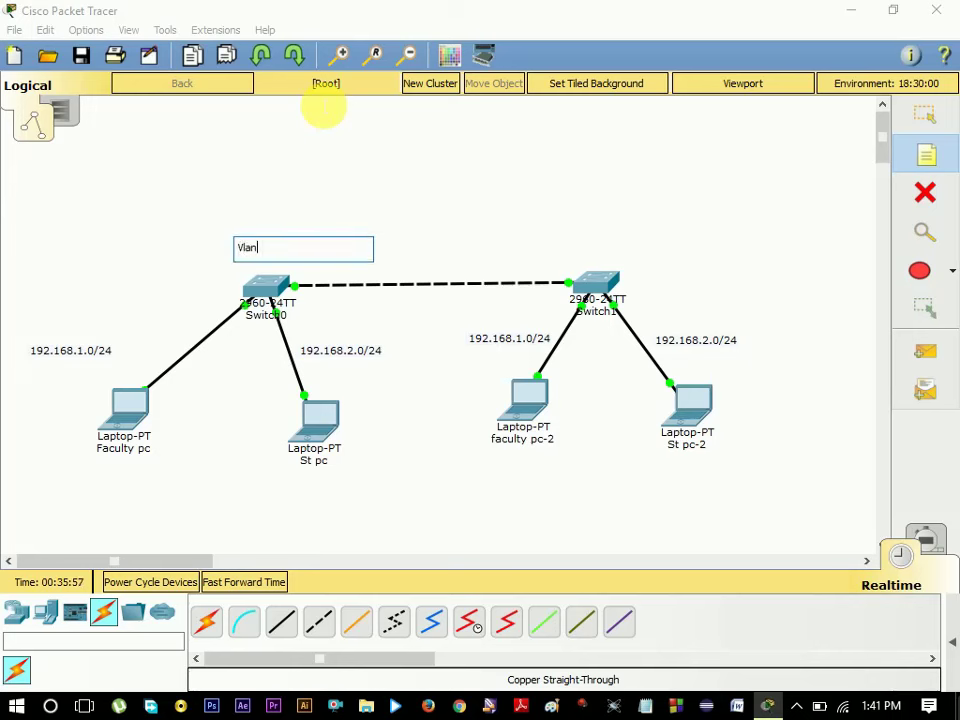
type("-1, Admin")
type("istra")
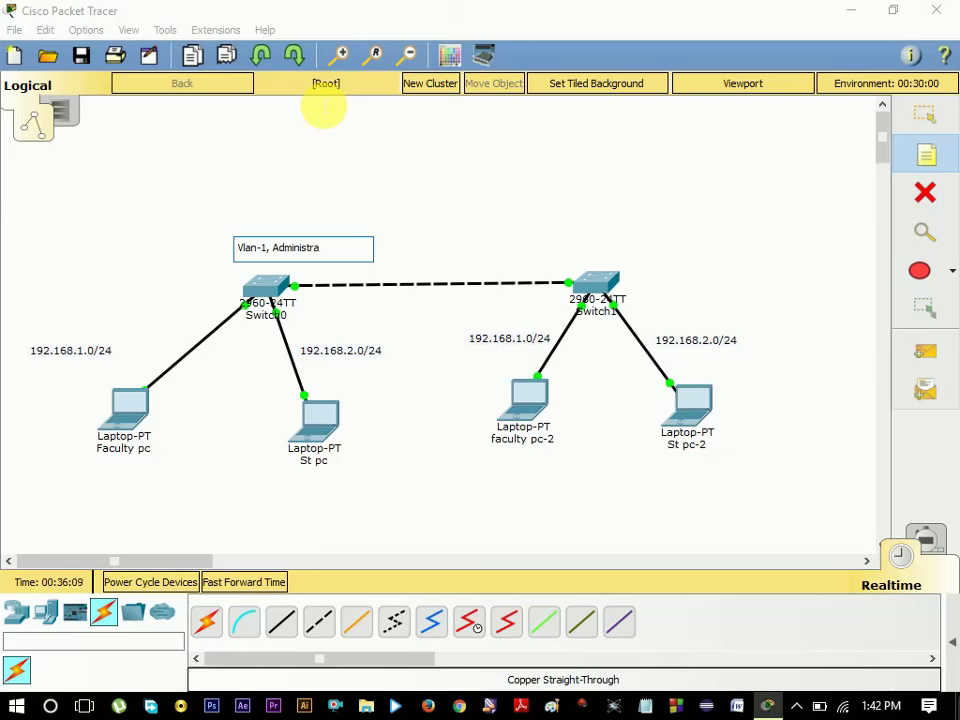
type("tive")
key("Return")
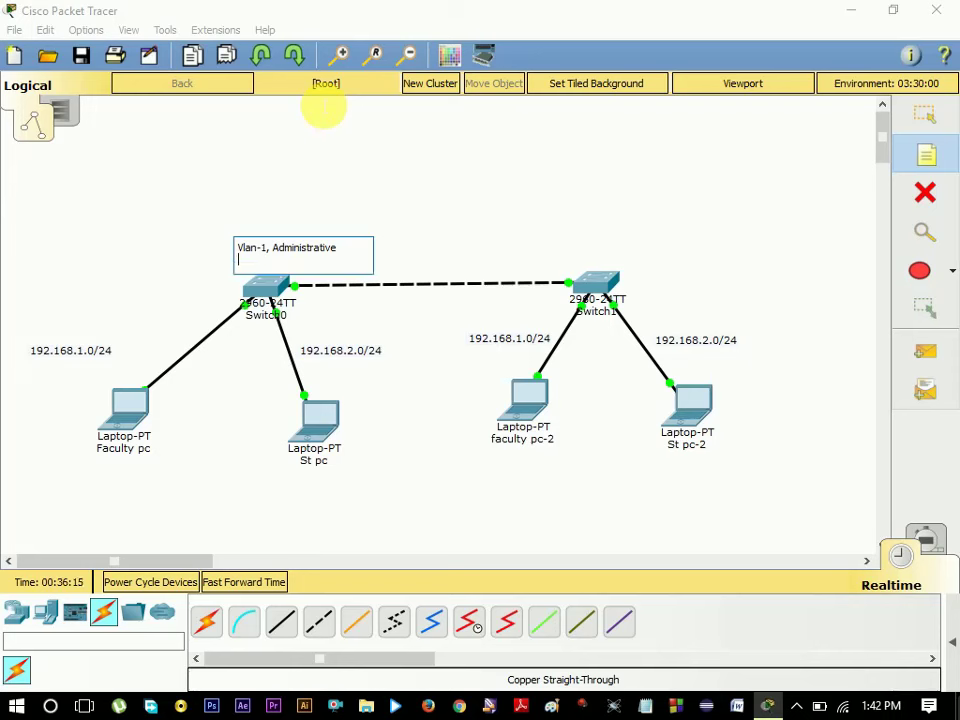
type("vlan10- Faculty")
key("Return")
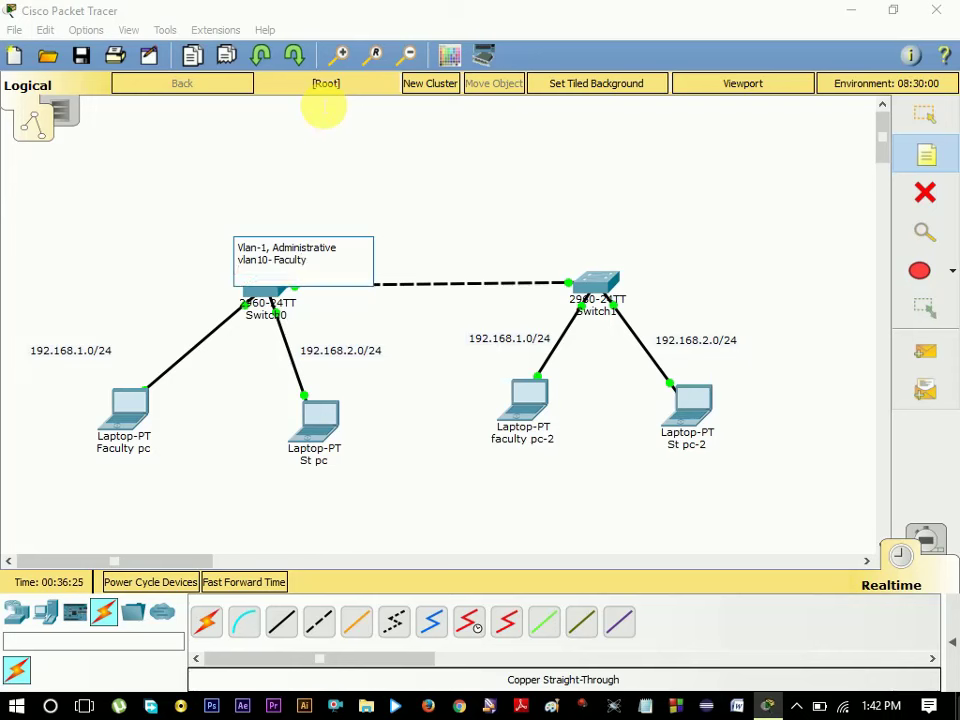
type("Vlan-20, Student")
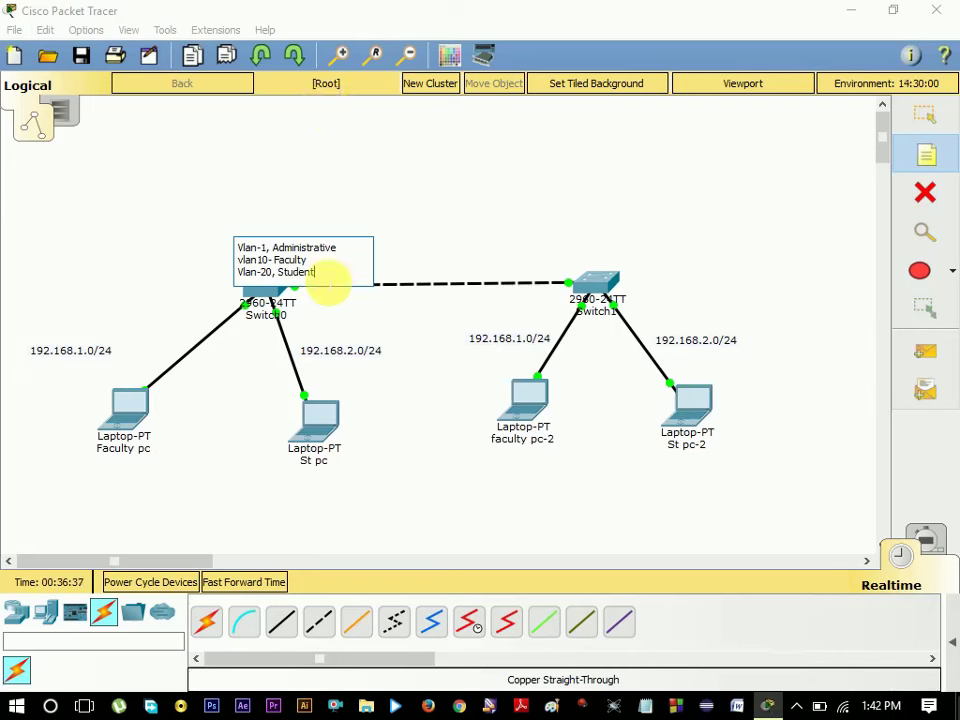
- Copy the three-line VLAN note text into a new note above Switch1 and return to selection mode
left_click_drag(314, 271, 240, 247)
key("ctrl+c")
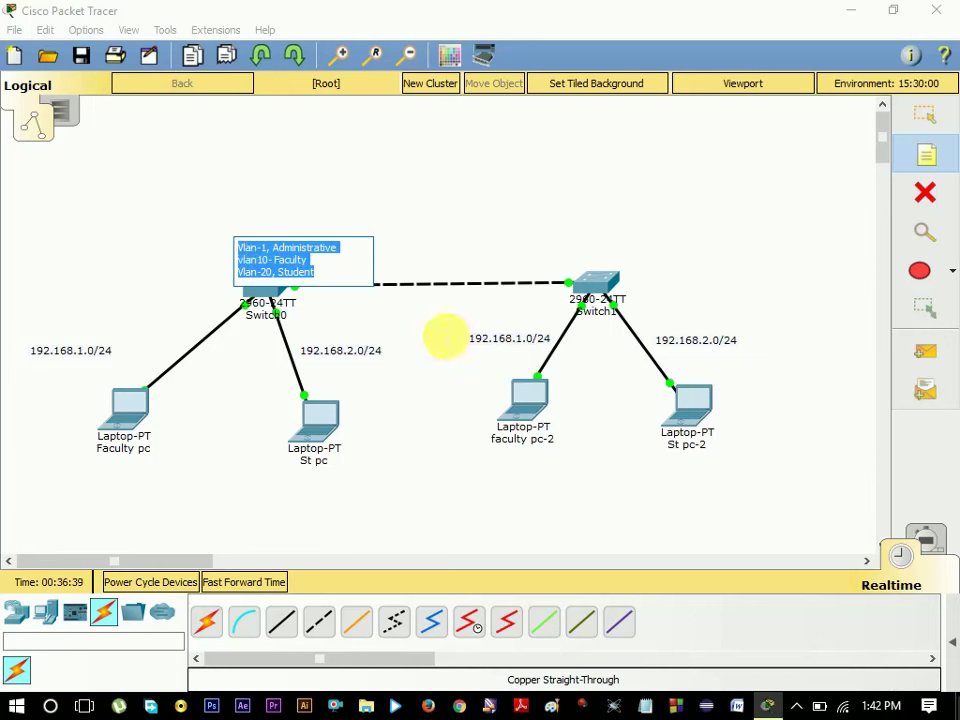
left_click(561, 231)
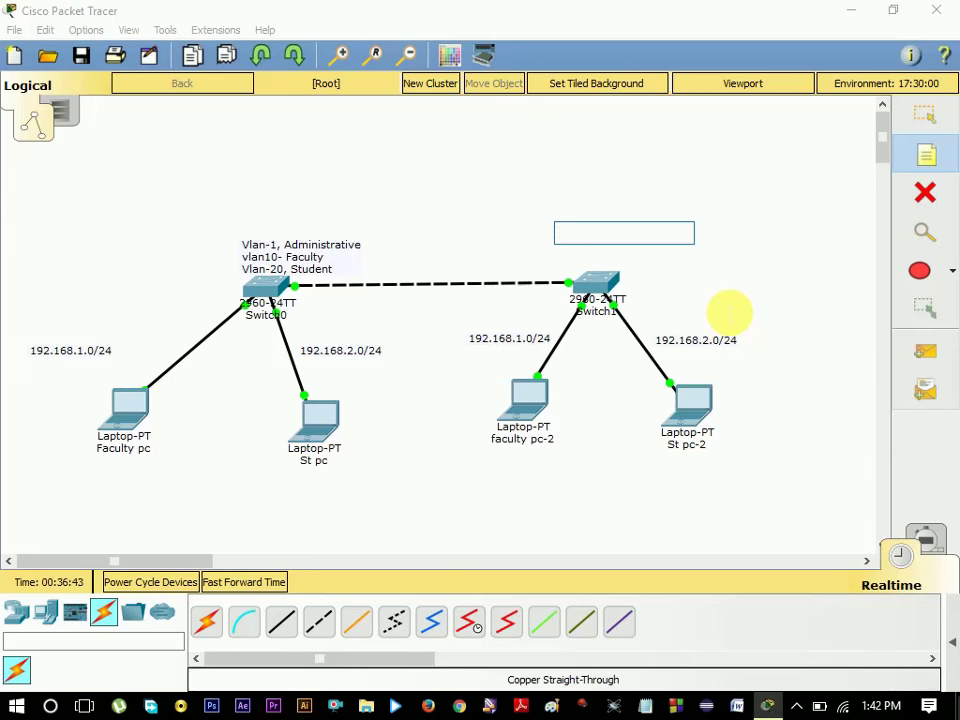
key("ctrl+v")
left_click(743, 295)
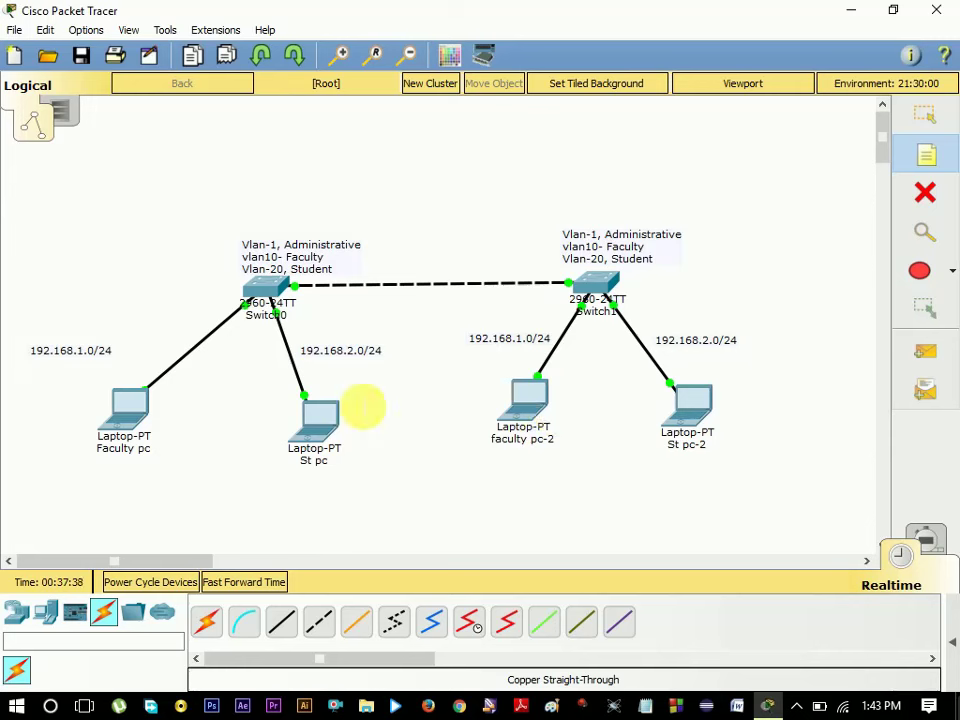
left_click(926, 116)
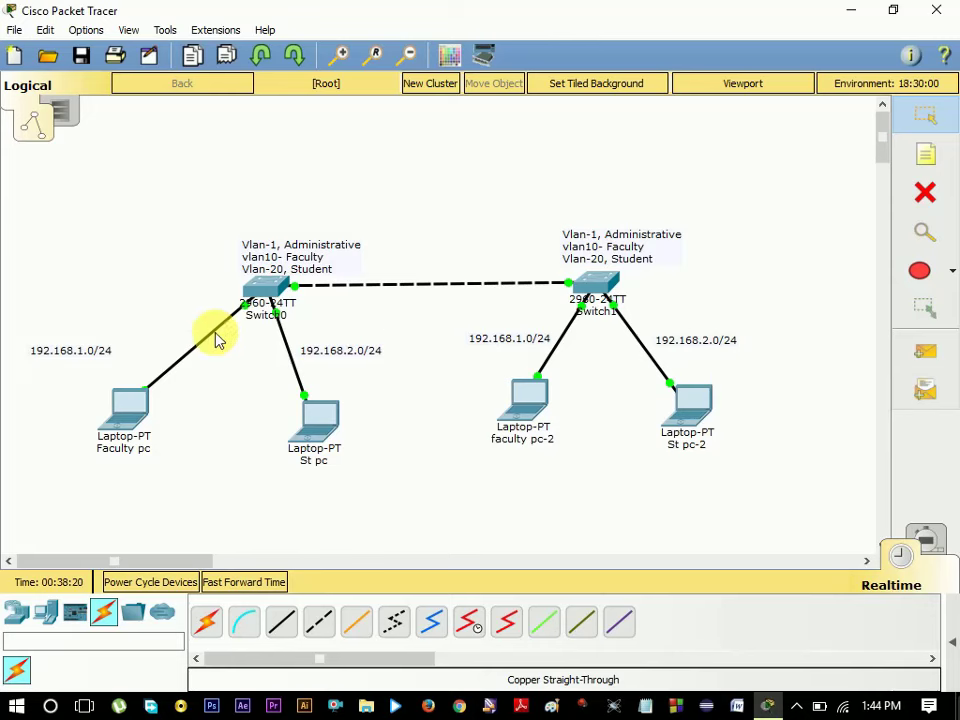
- Configure Faculty pc with static IP address 192.168.1.10, subnet mask 255.255.255.0 and default gateway 192.168.1.1
left_click(125, 418)
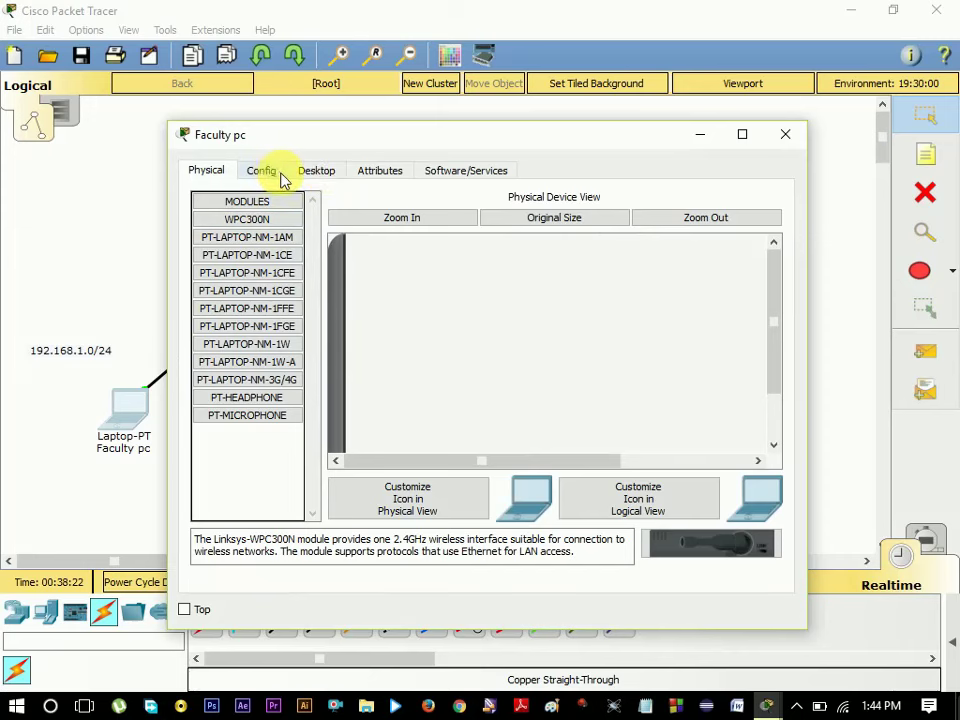
left_click(310, 172)
left_click(277, 267)
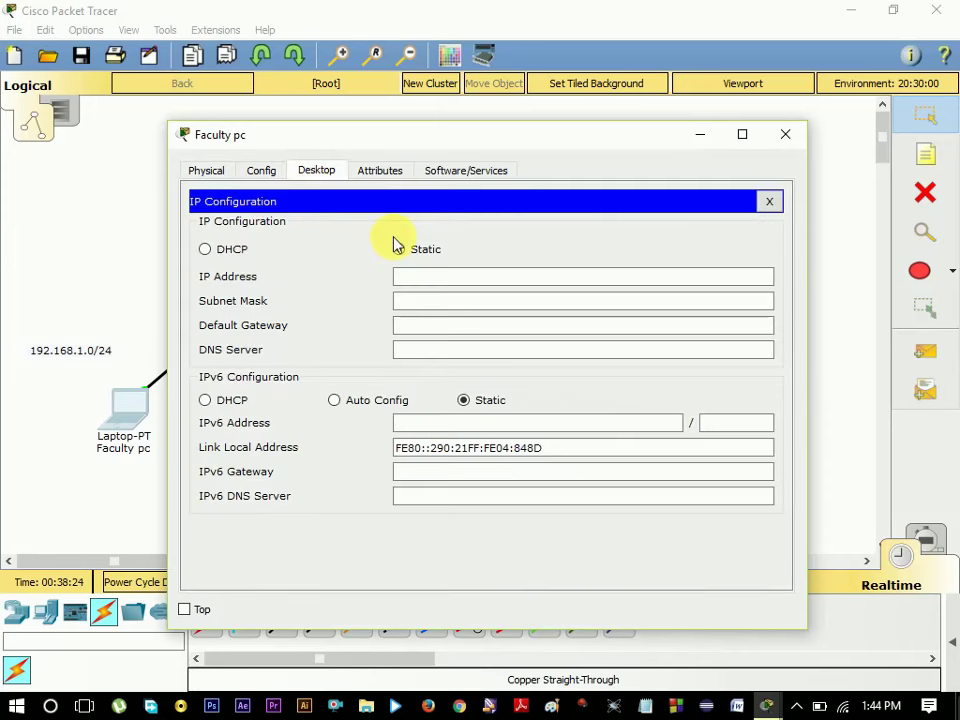
left_click(399, 249)
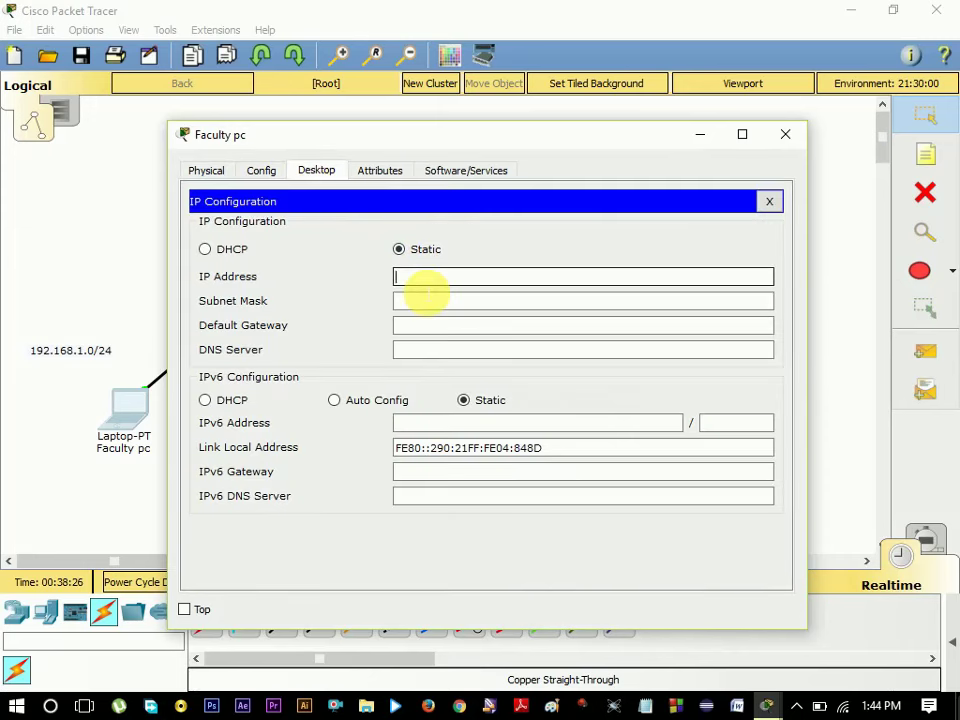
type("192.168.1.10")
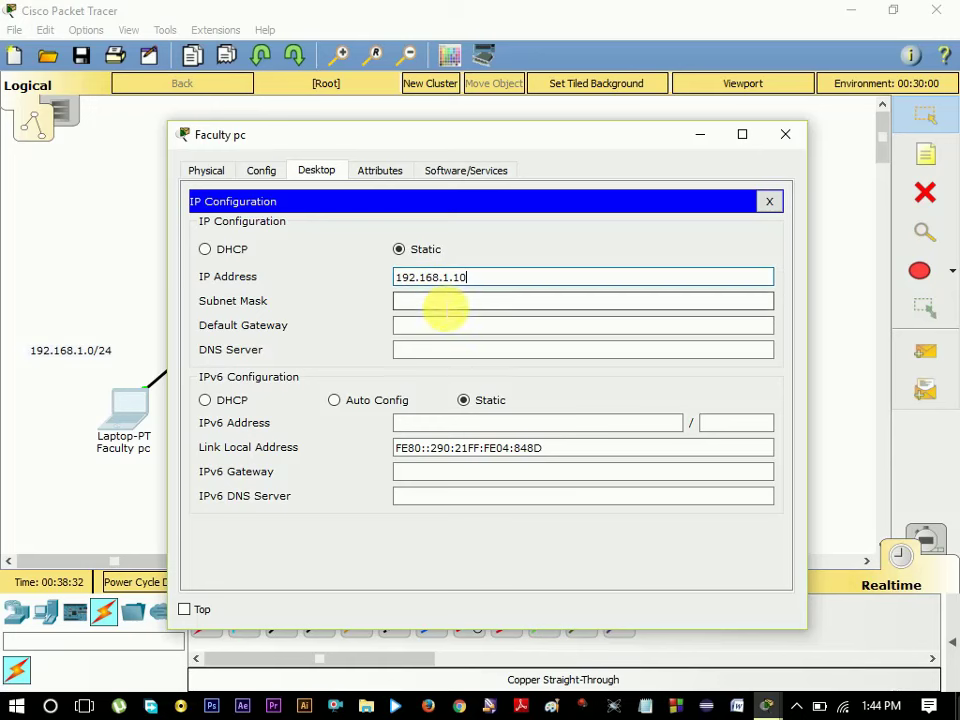
left_click(446, 330)
type("192.")
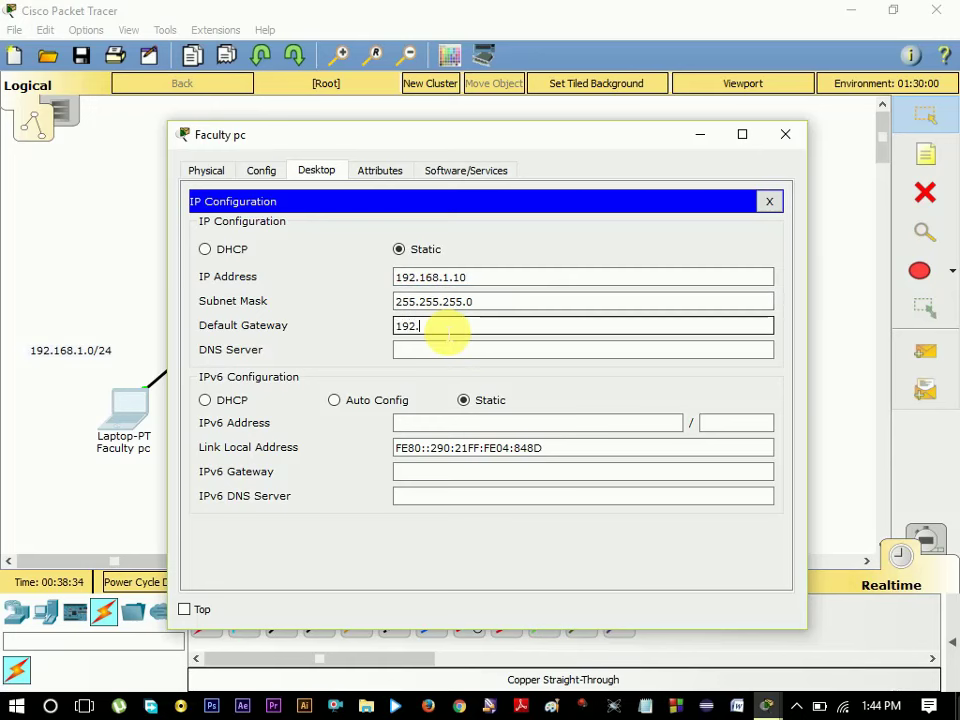
type("168.1.1")
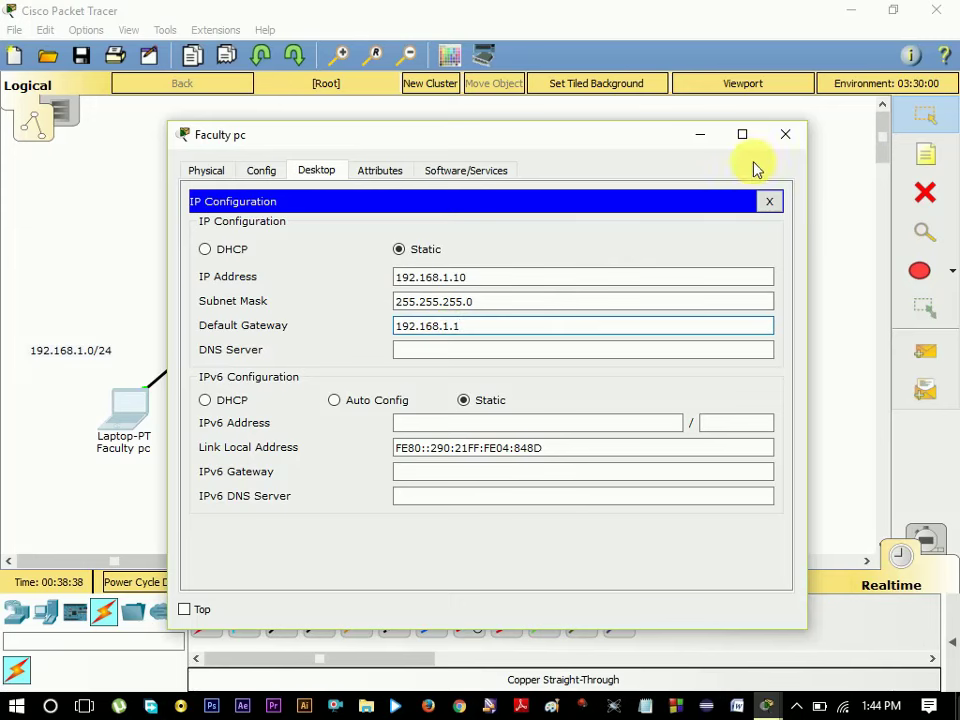
left_click_drag(510, 279, 405, 280)
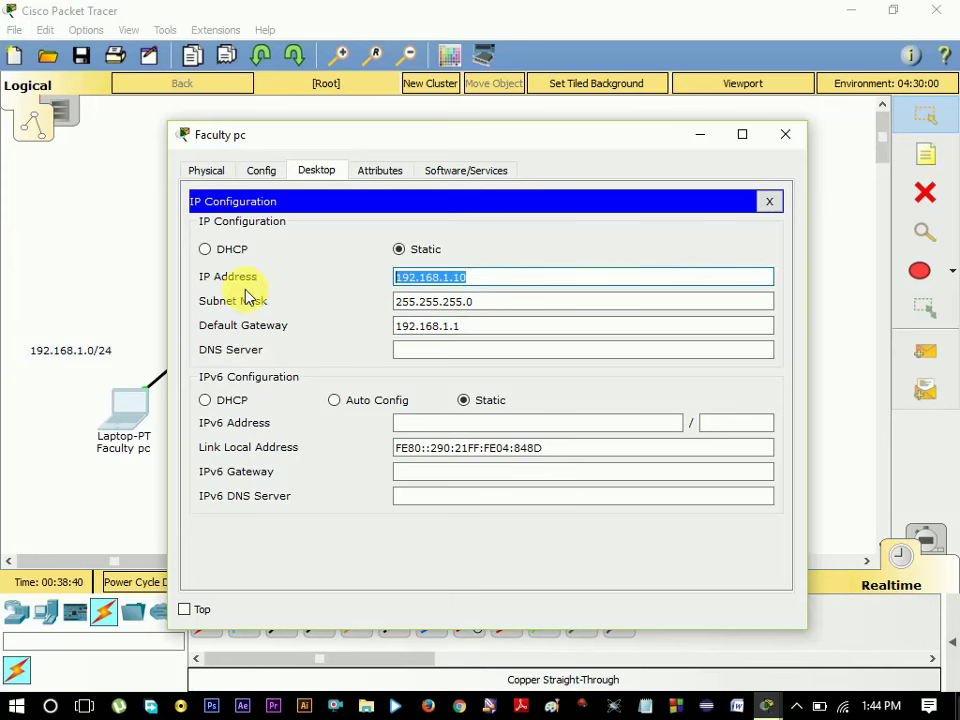
left_click(785, 137)
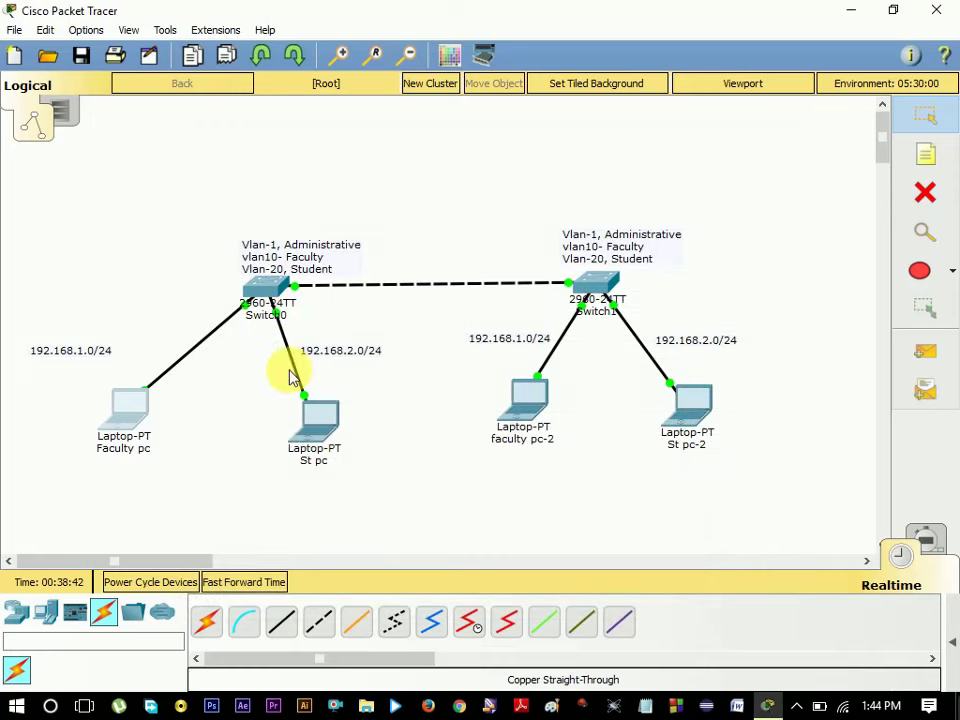
- Give faculty pc-2 the static IP address 192.168.1.11
left_click(326, 437)
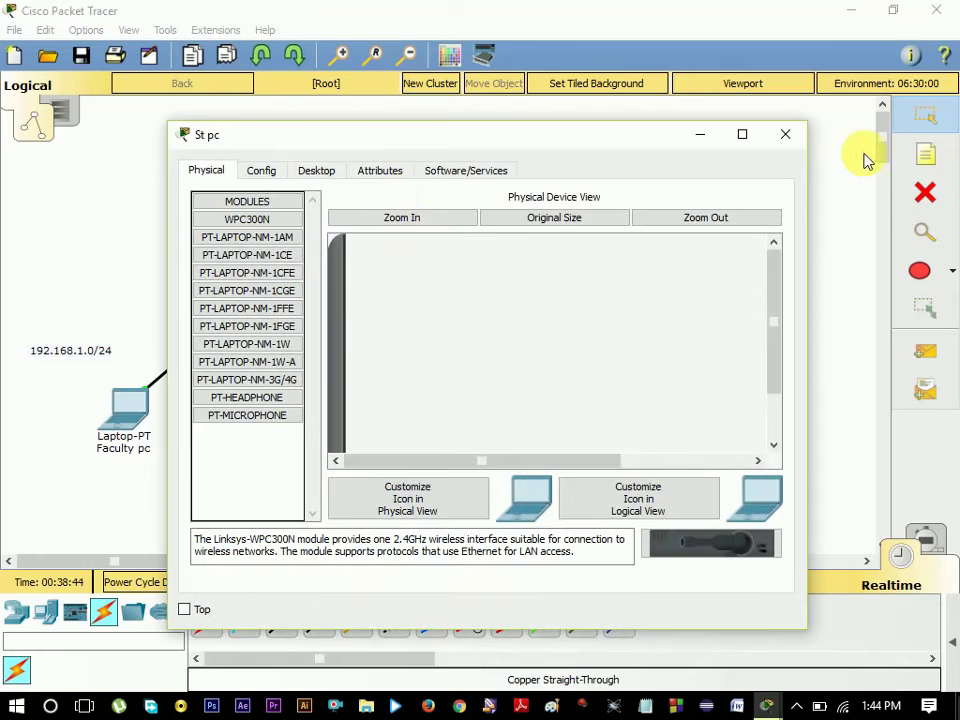
left_click(785, 134)
left_click(533, 400)
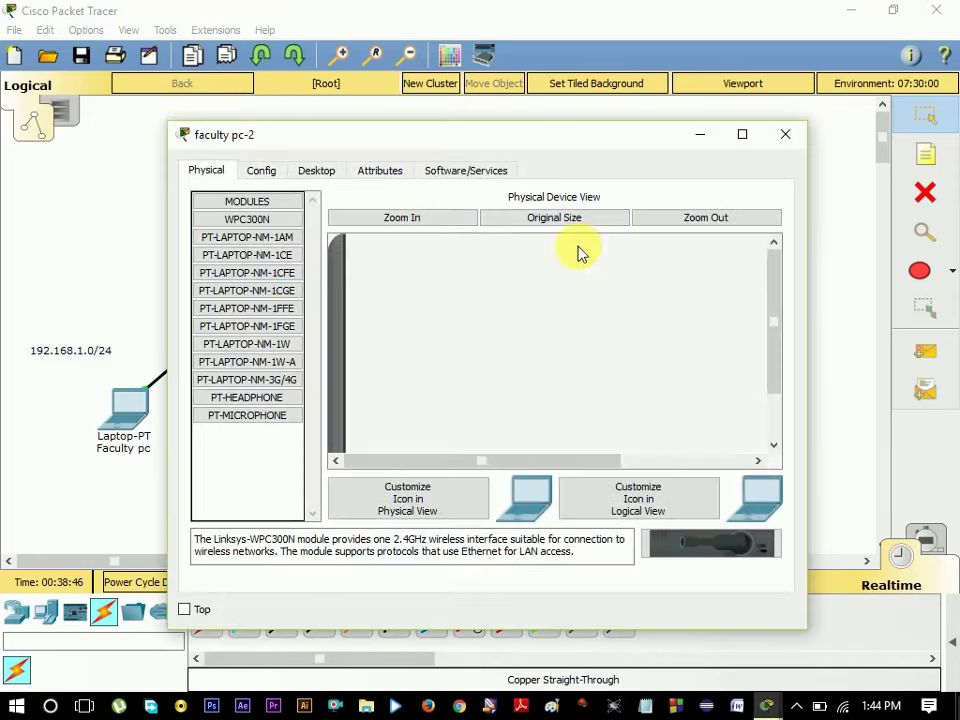
left_click(312, 171)
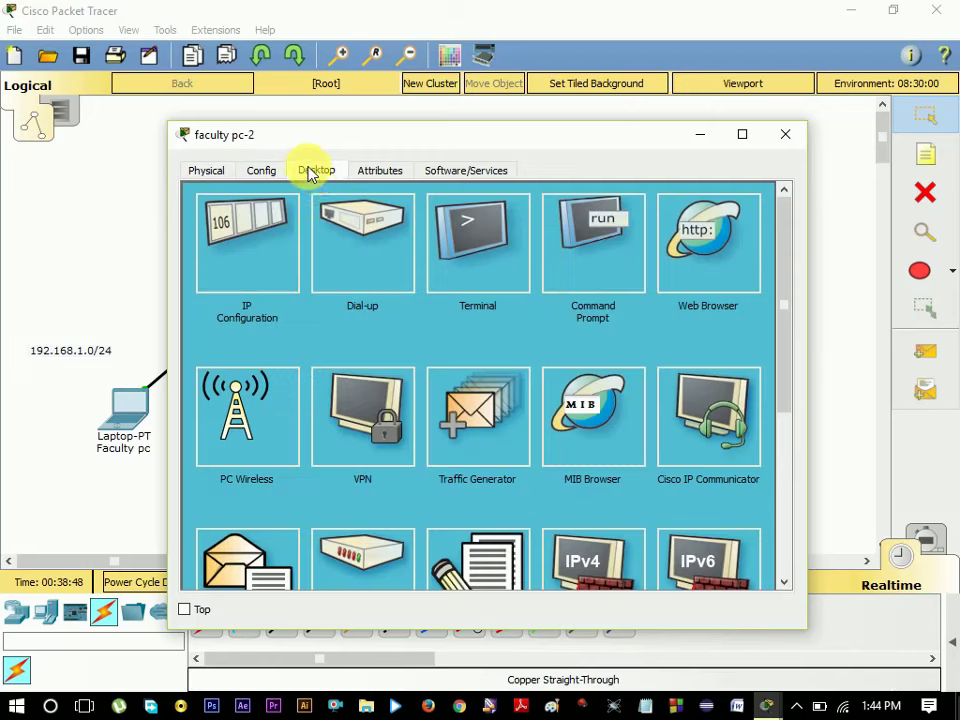
left_click(266, 273)
left_click(446, 279)
type("192.168.1.10")
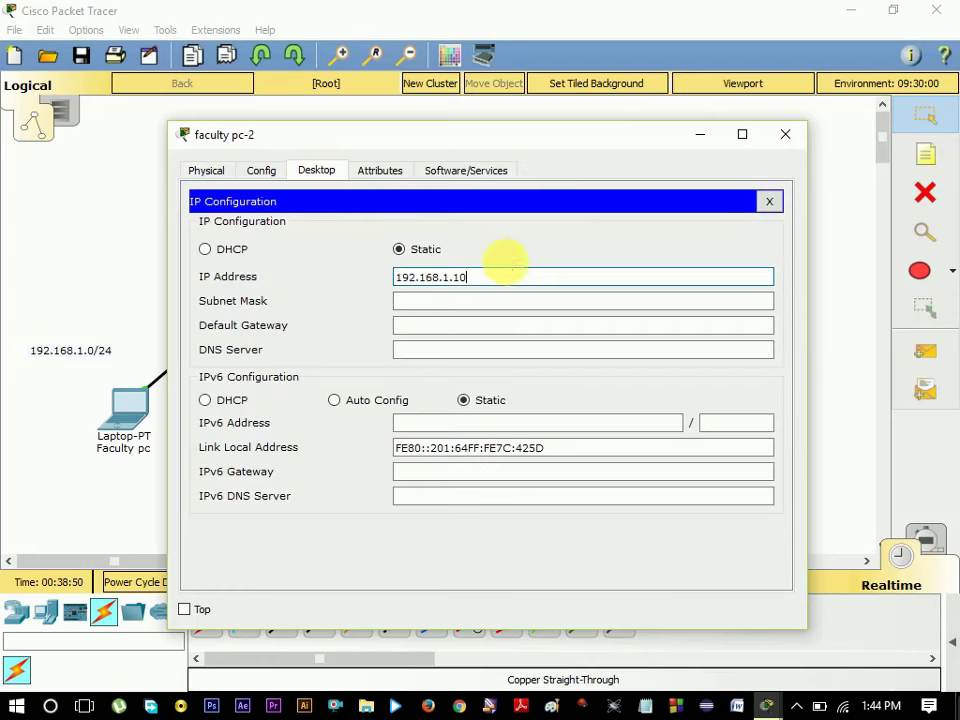
key("BackSpace")
key("BackSpace")
type("11")
- Set faculty pc-2's subnet mask to 255.255.255.0 and default gateway to 192.168.1.1, and close its configuration
left_click(425, 301)
left_click(432, 327)
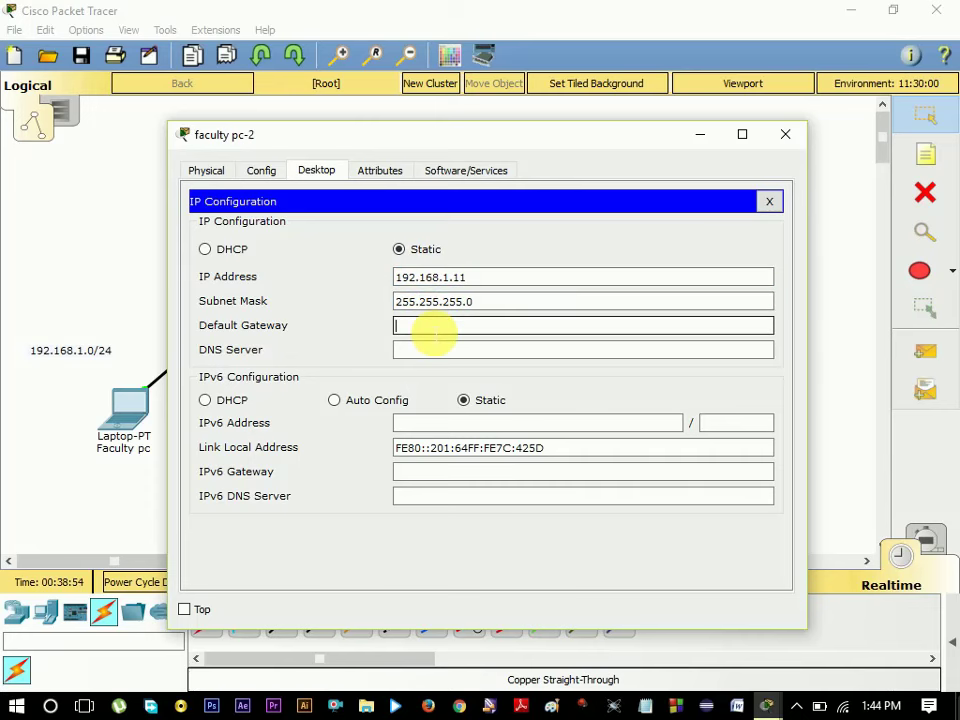
type("192.168.1.1")
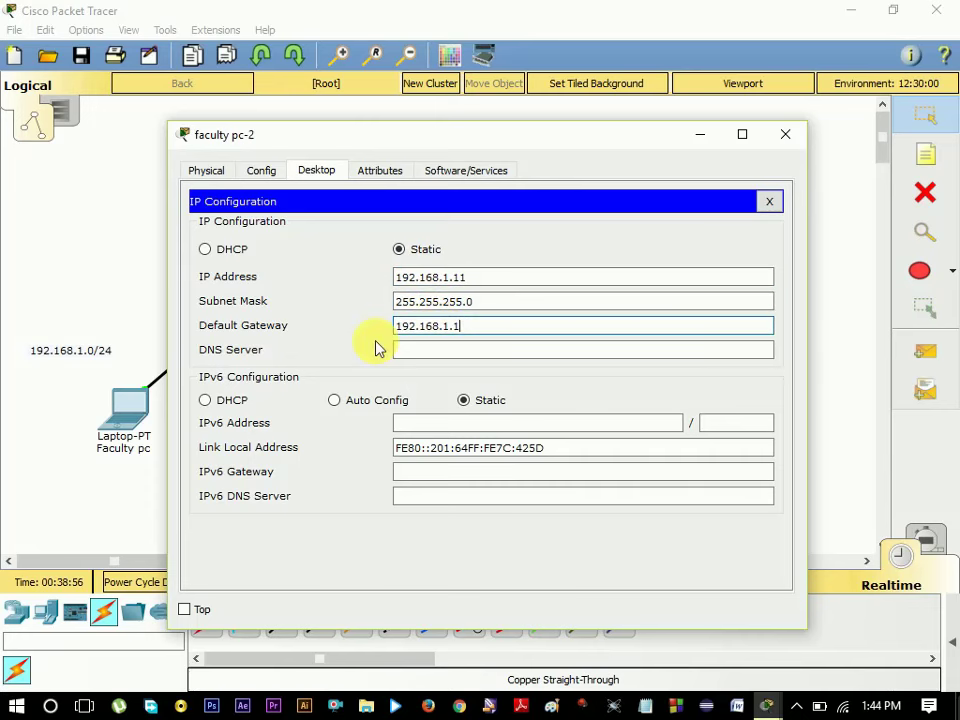
type("00")
left_click(786, 134)
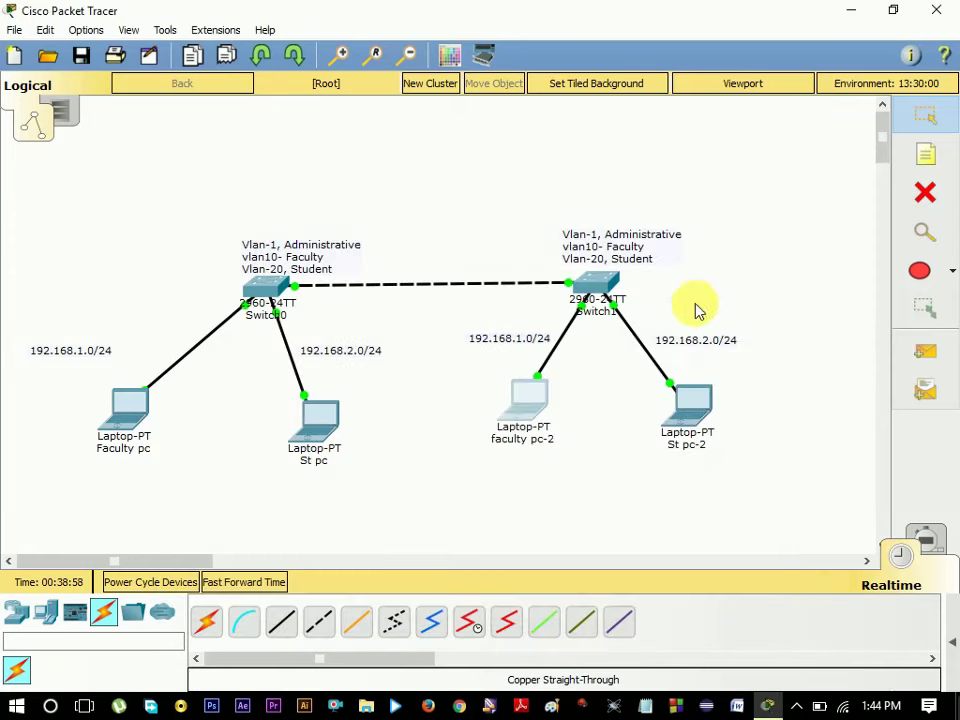
- Give St pc the static IP address 192.168.2.10
left_click(328, 433)
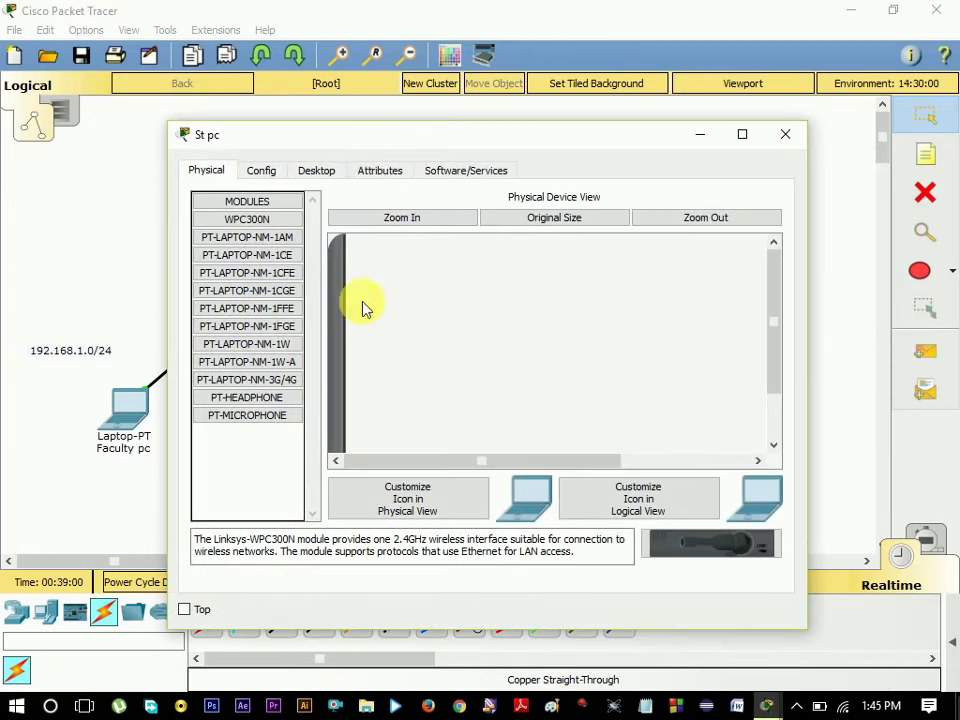
left_click(316, 172)
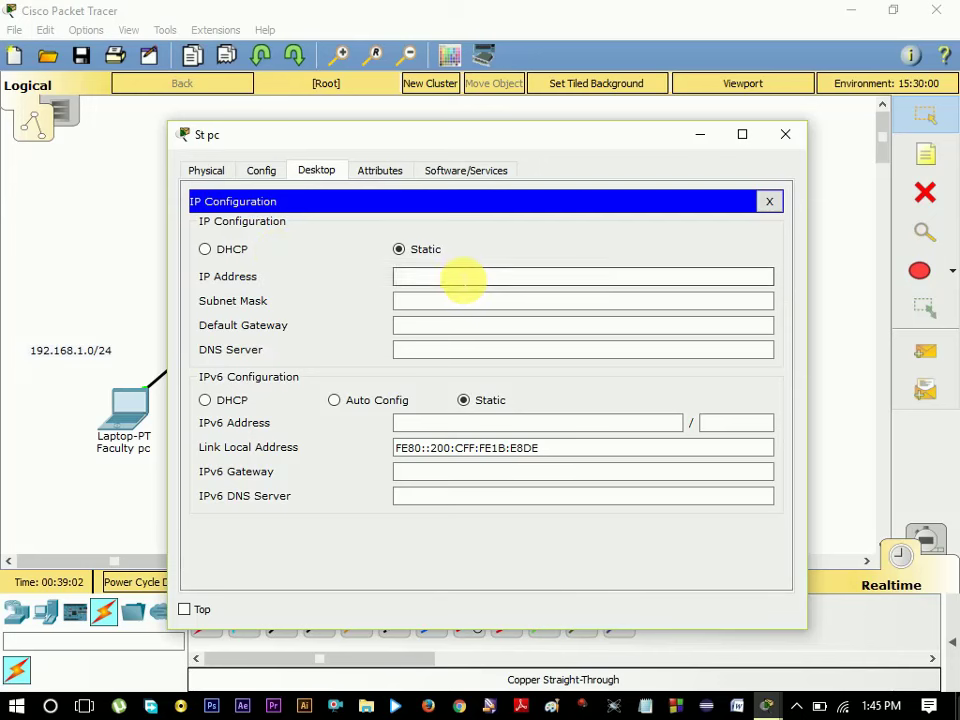
left_click(460, 276)
type("192.168.1.10")
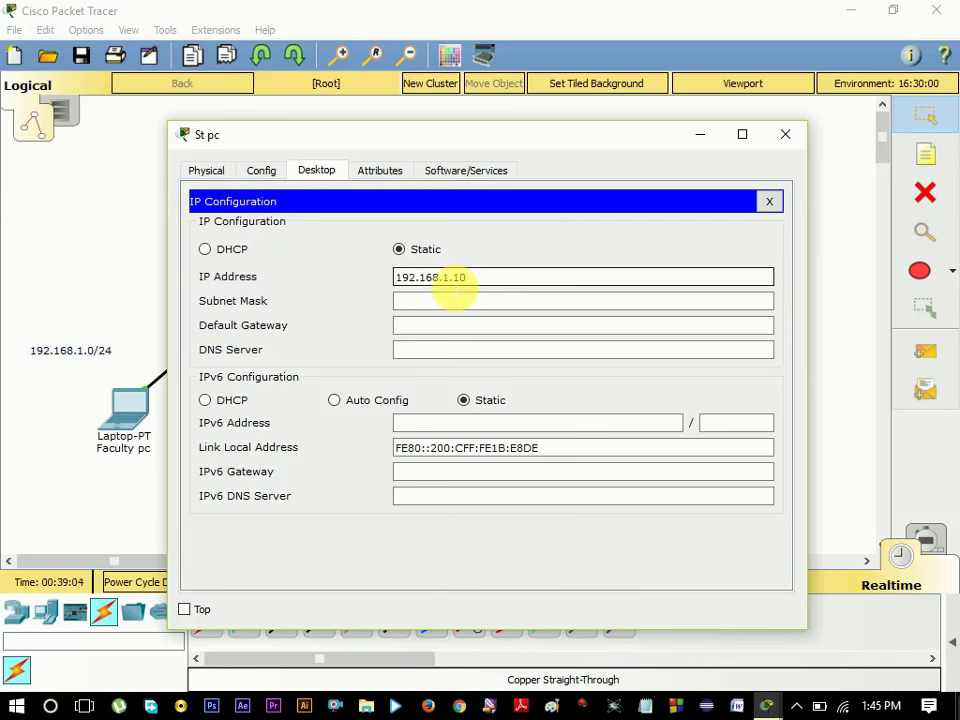
left_click(449, 278)
key("BackSpace")
type("2")
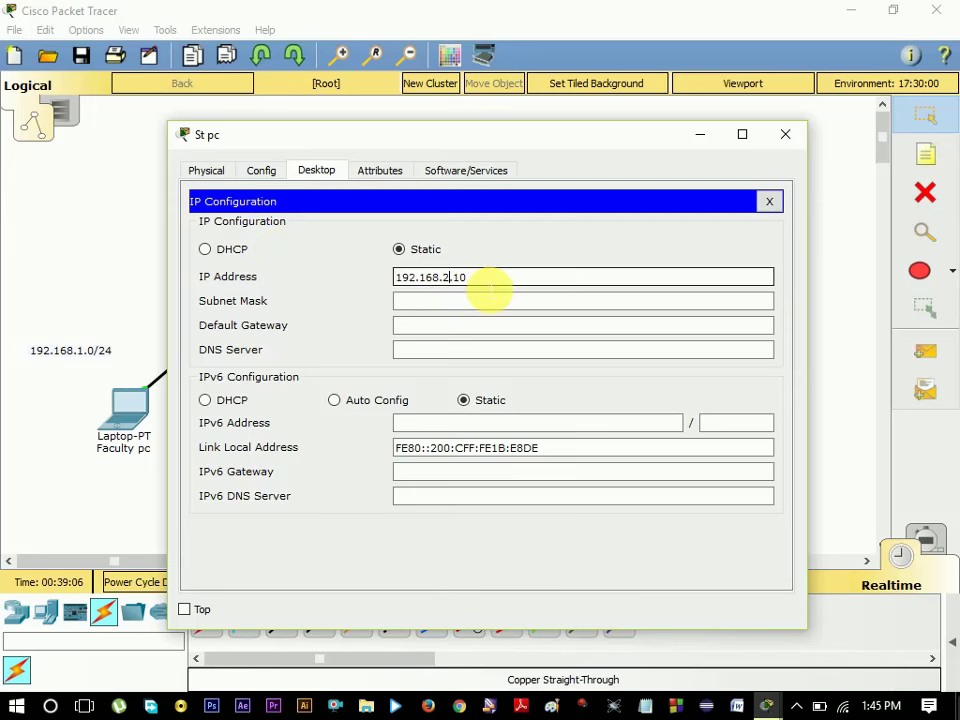
- Set St pc's subnet mask to 255.255.255.0 and default gateway to 192.168.2.1, and close its configuration
left_click(466, 302)
left_click(464, 325)
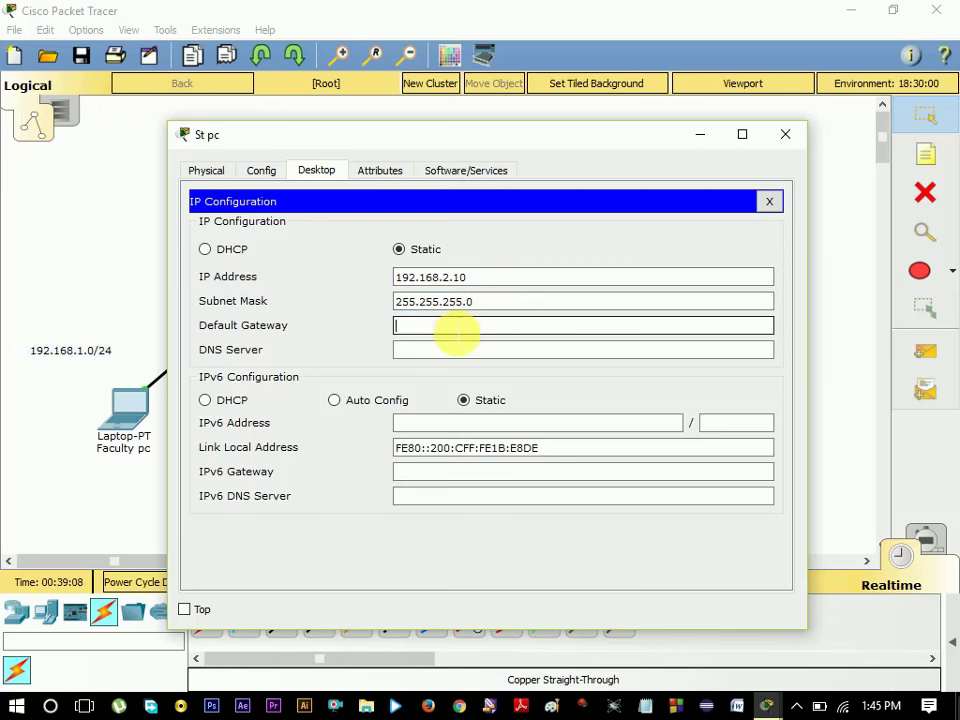
type("192")
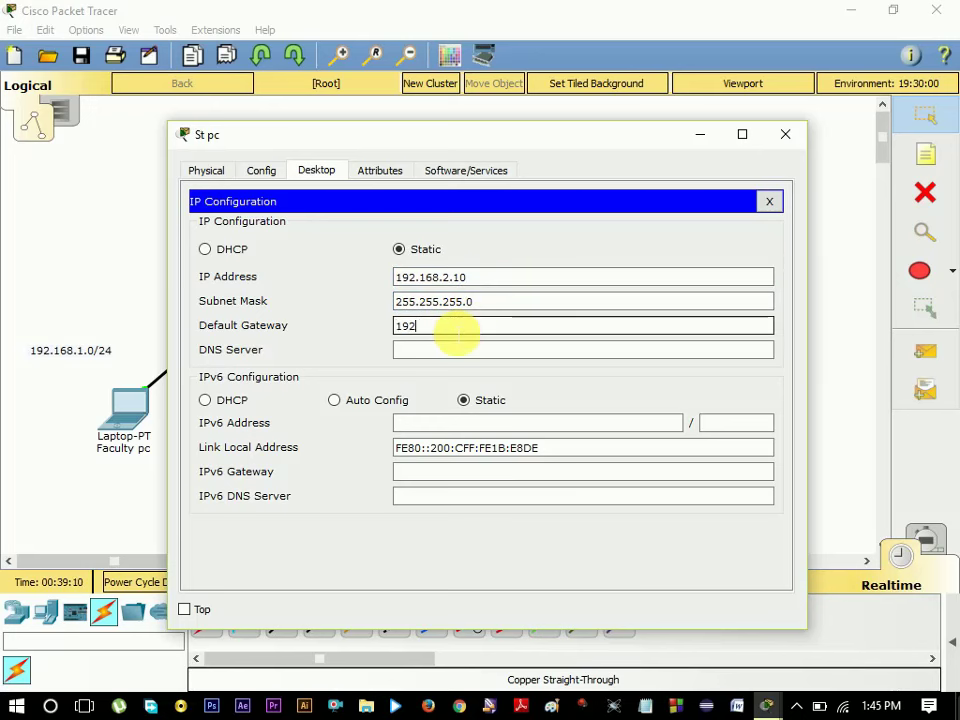
type(".168.2.1")
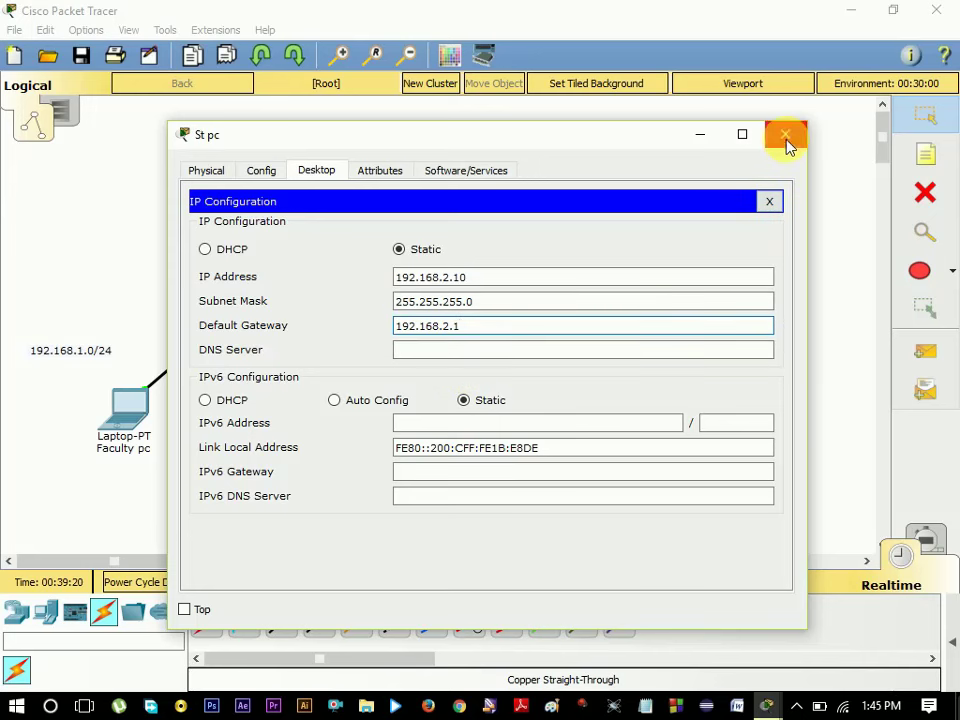
left_click_drag(490, 279, 236, 281)
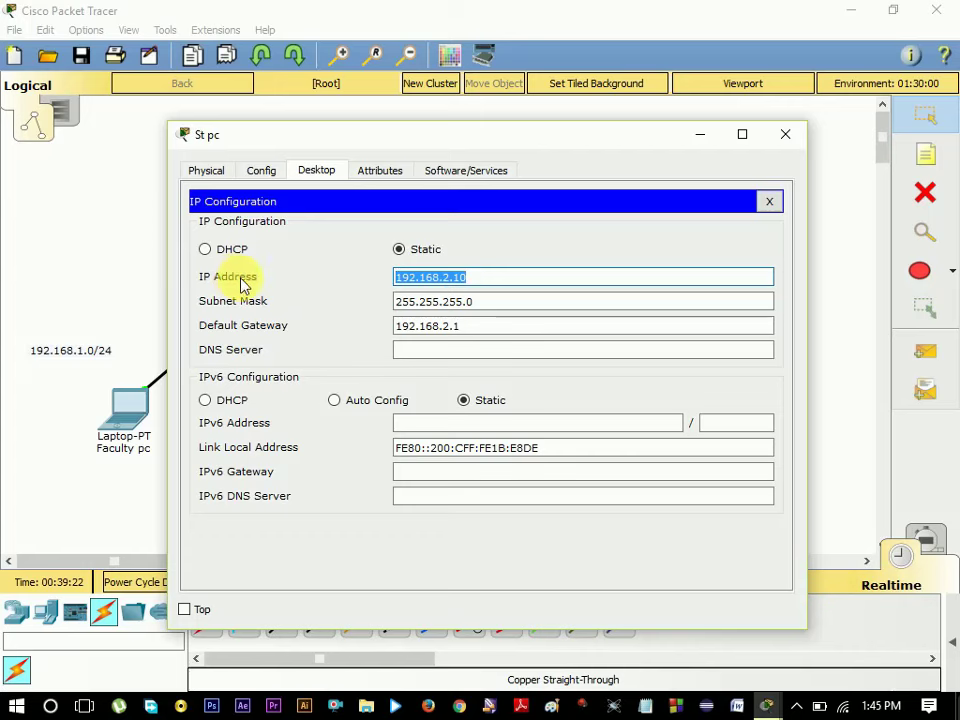
left_click(785, 134)
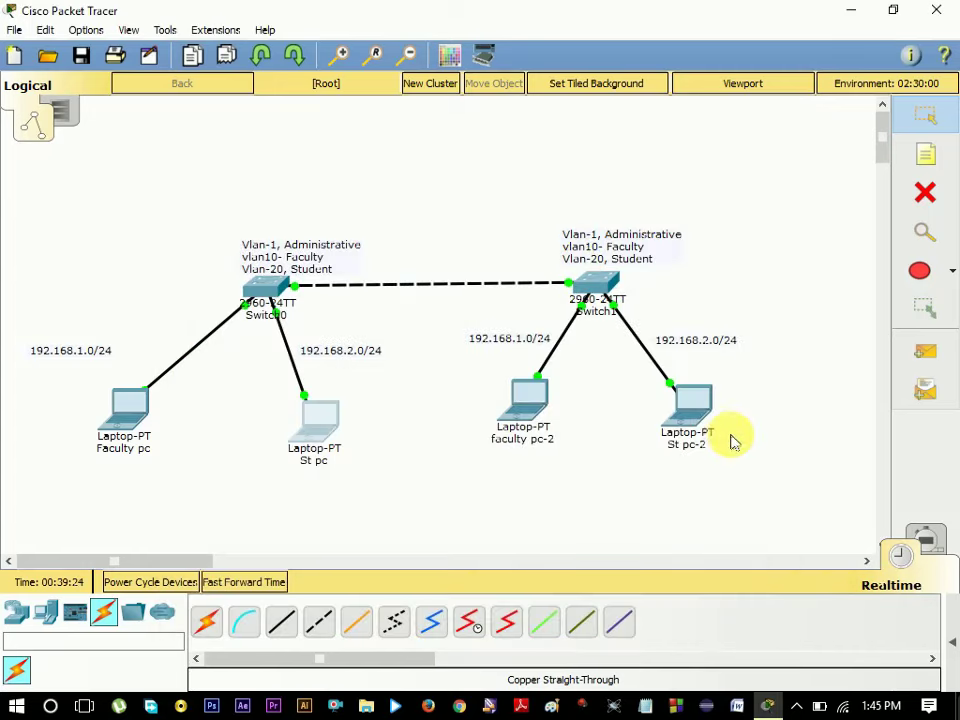
- Give St pc-2 the static IP address 192.168.2.11
left_click(694, 412)
left_click(316, 177)
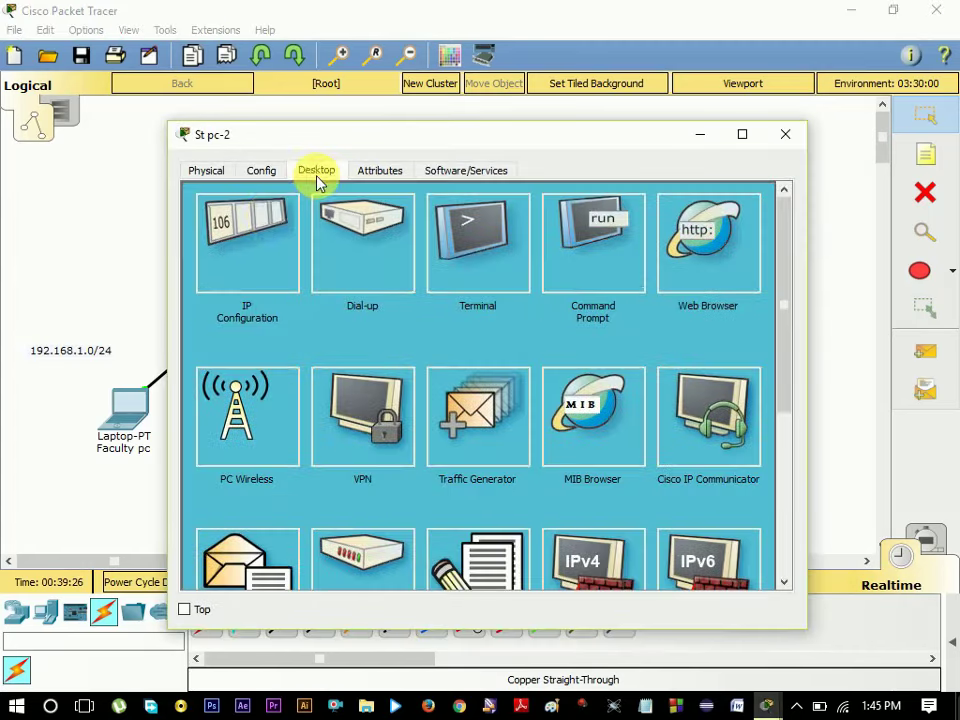
left_click(208, 261)
left_click(489, 279)
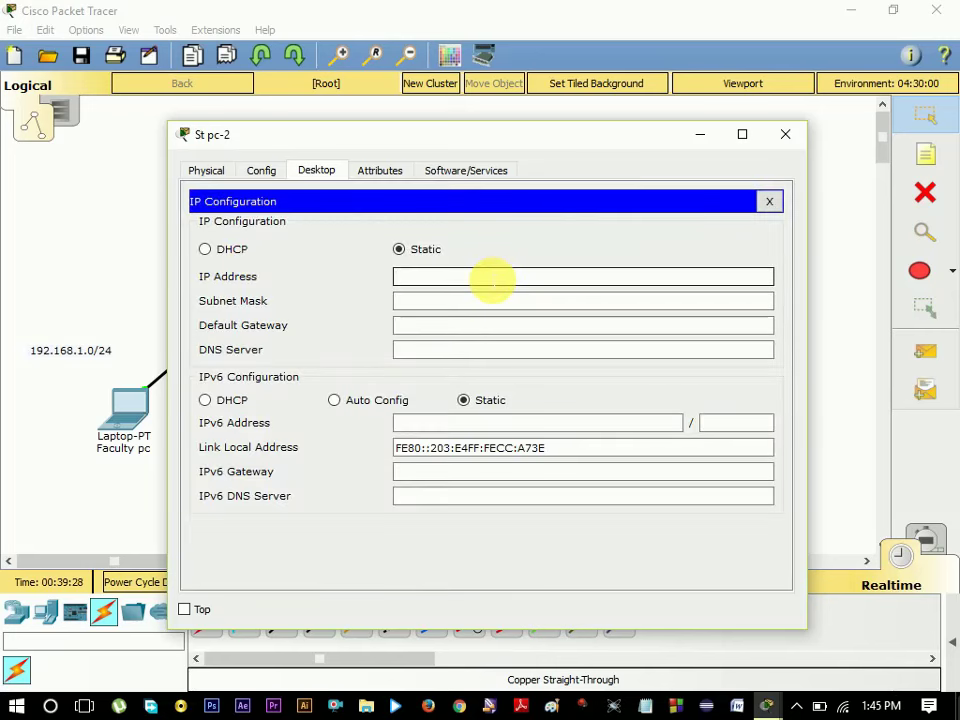
type("192.168.2.10")
left_click(473, 303)
left_click(420, 284)
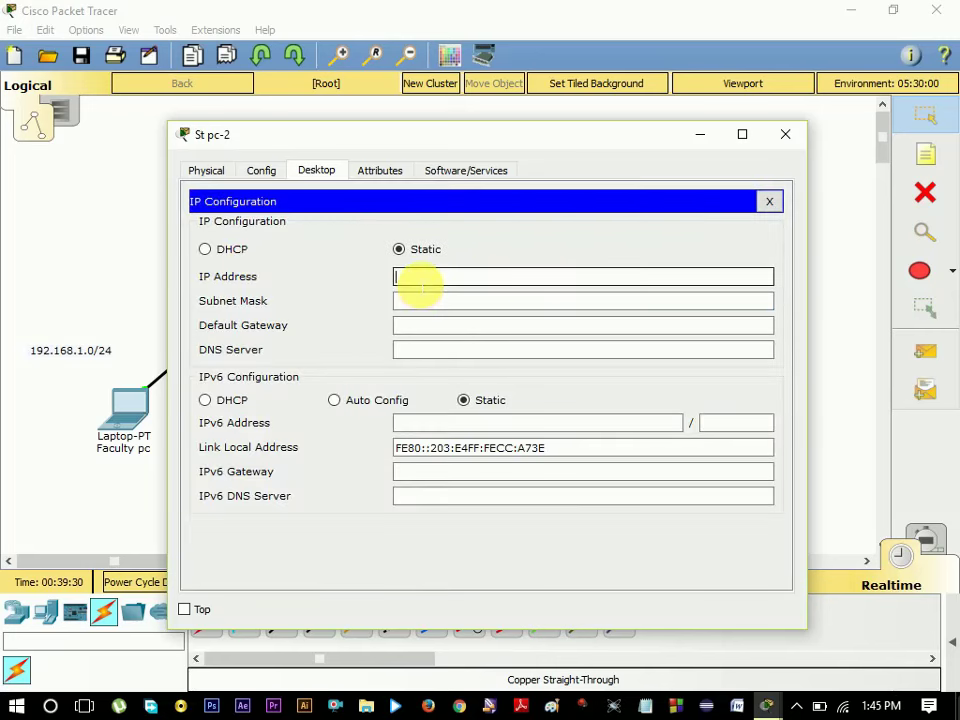
type("192.168.2.10")
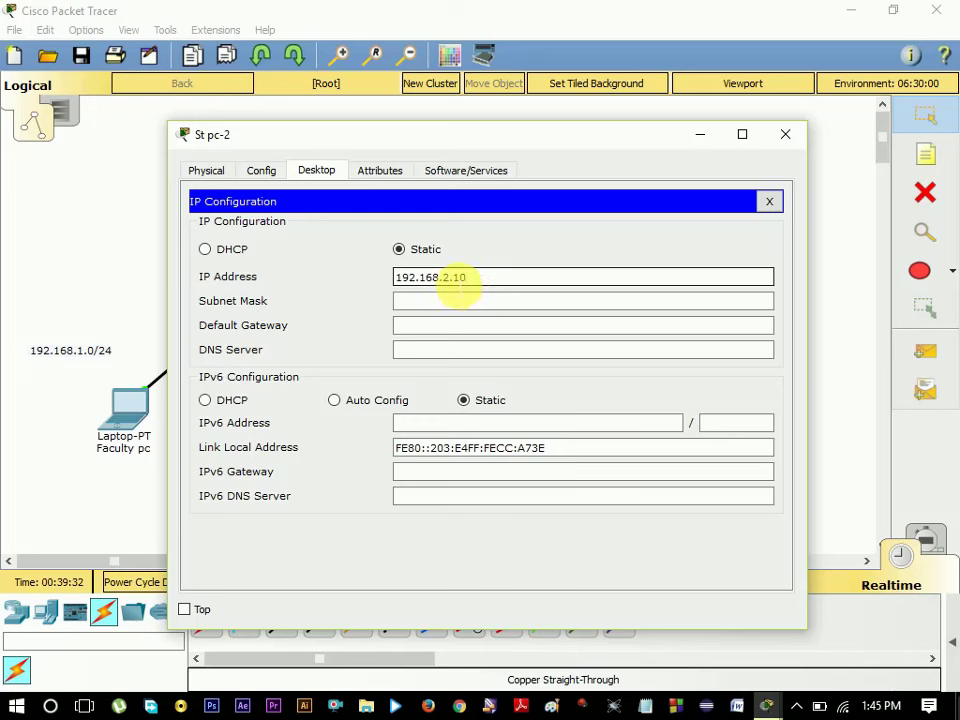
double_click(476, 284)
type("11")
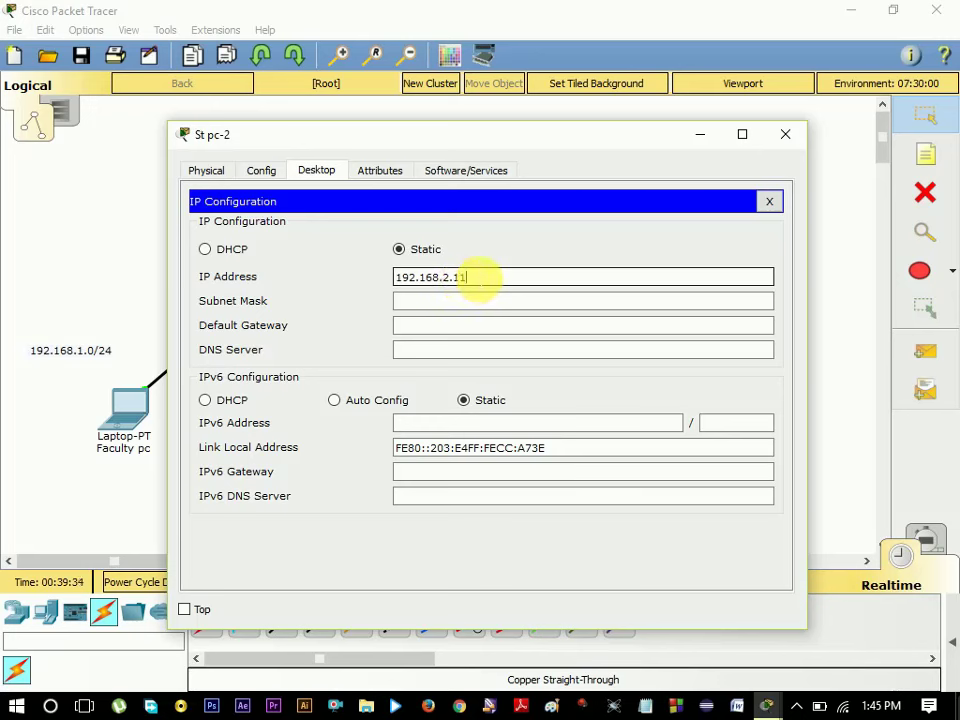
- Set St pc-2's subnet mask to 255.255.255.0 and default gateway to 192.168.2.1, and close its configuration
left_click(490, 325)
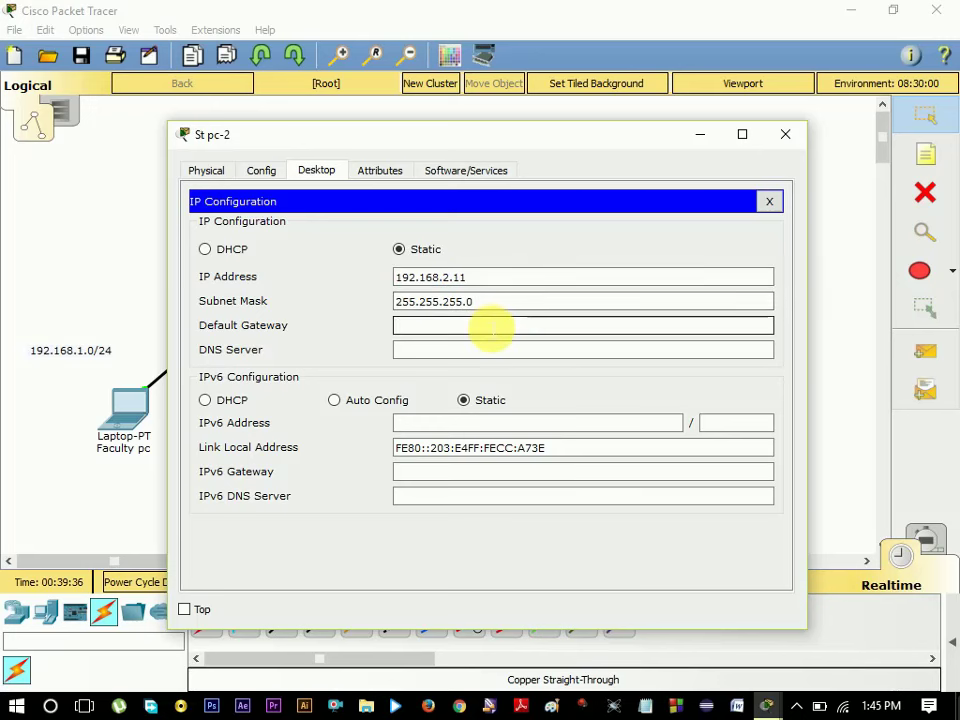
type("192.1698")
key("BackSpace")
key("BackSpace")
key("BackSpace")
key("BackSpace")
key("BackSpace")
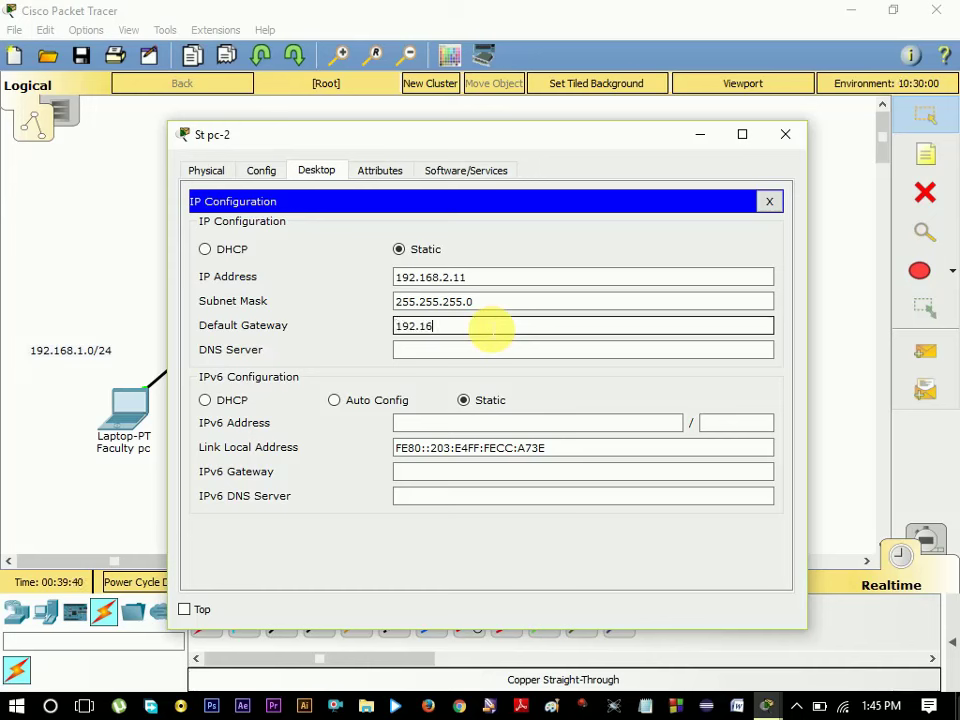
type("168")
type(".1.")
key("BackSpace")
type("2.1")
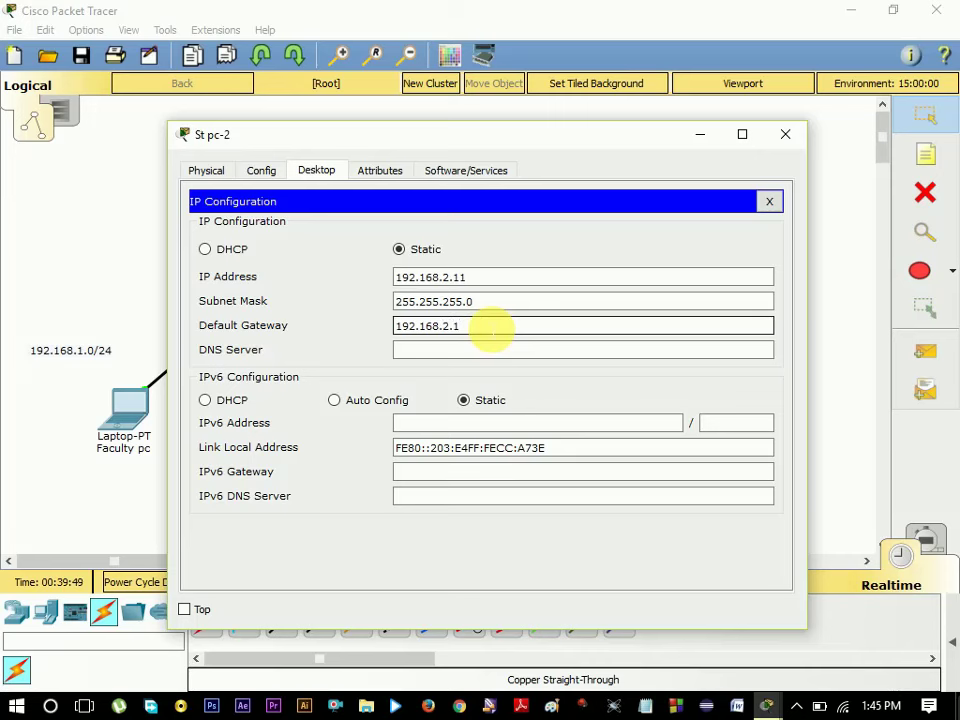
left_click(785, 134)
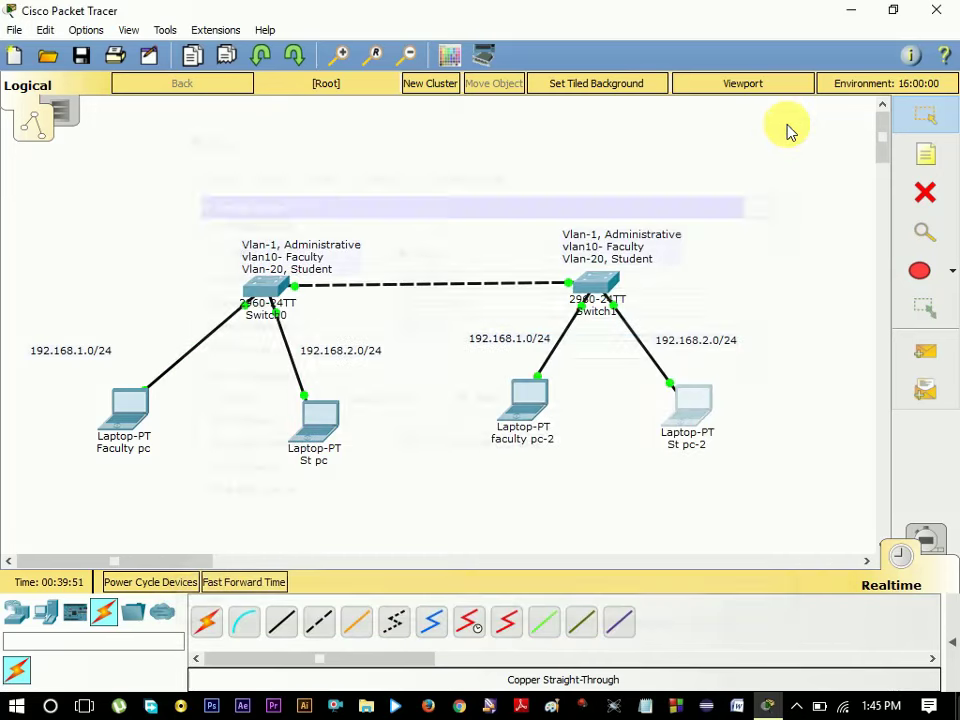
- Review the IP configuration of Faculty pc, faculty pc-2, St pc and St pc-2 in turn, closing each one
left_click(110, 420)
left_click(293, 237)
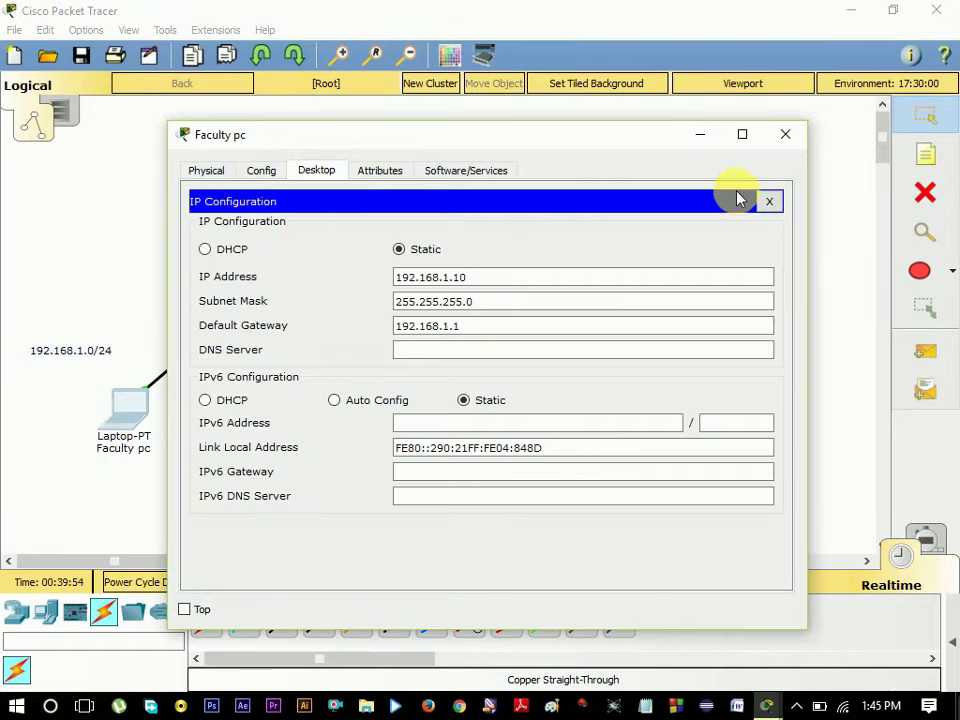
left_click(786, 140)
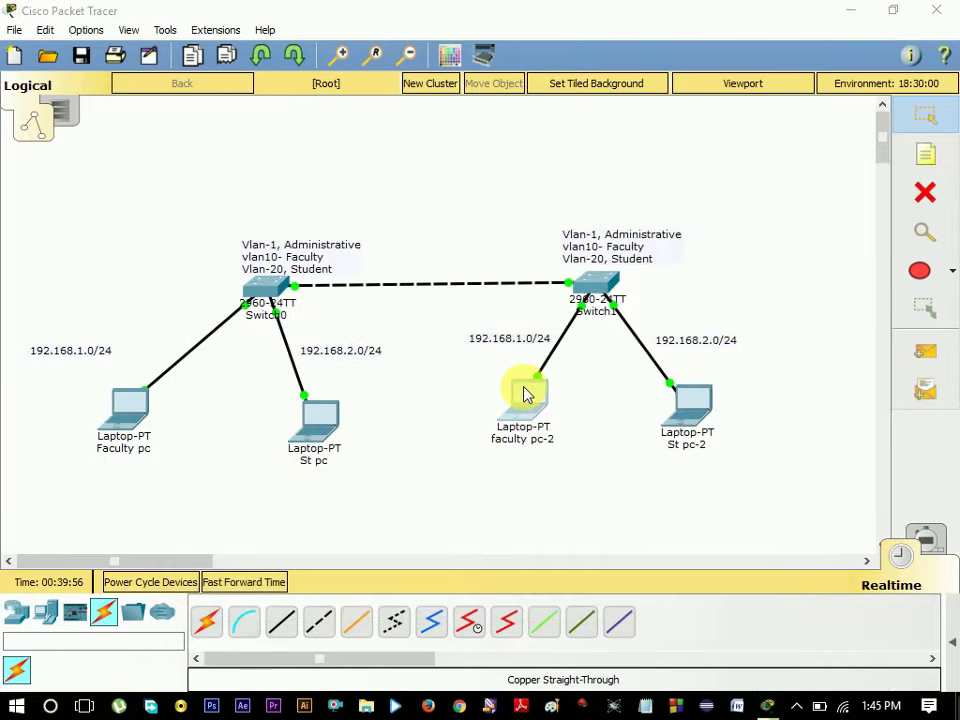
left_click(523, 390)
left_click(283, 272)
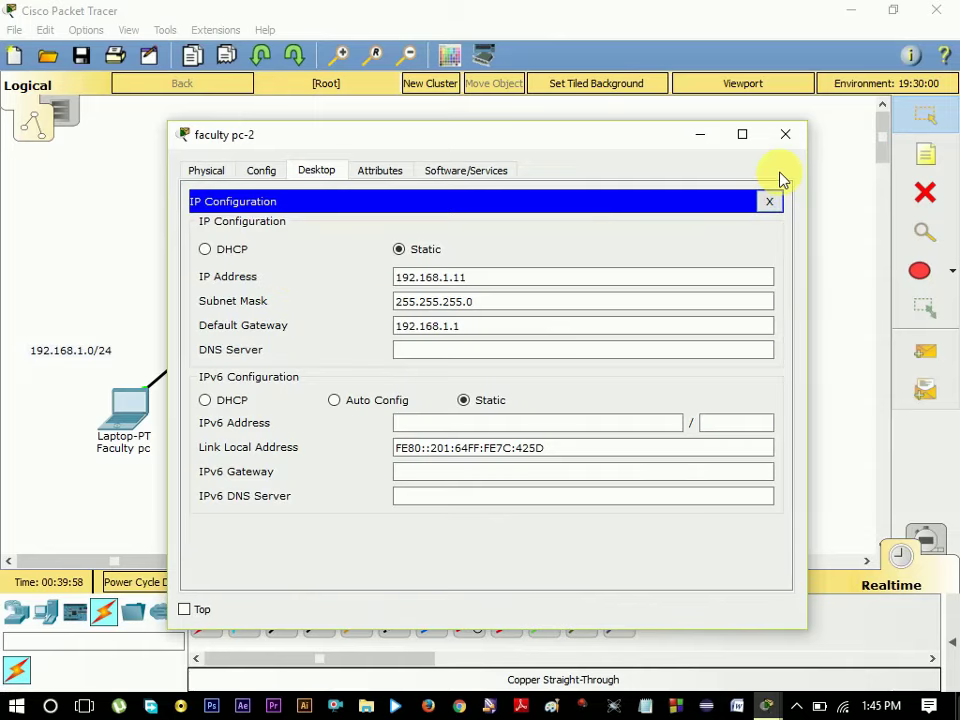
left_click(785, 134)
left_click(305, 443)
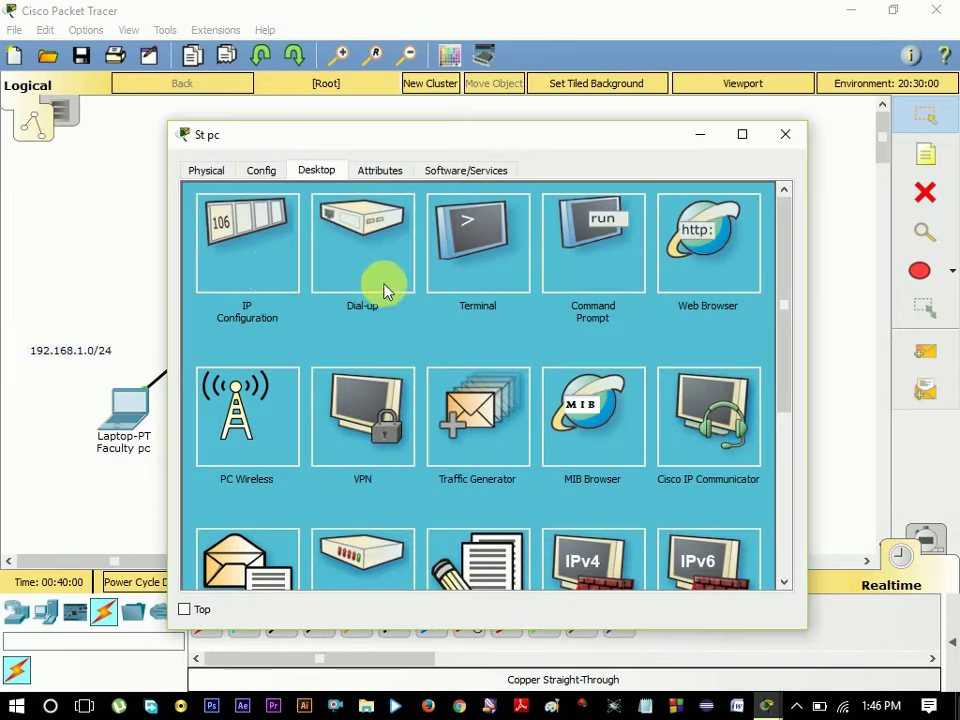
left_click(268, 274)
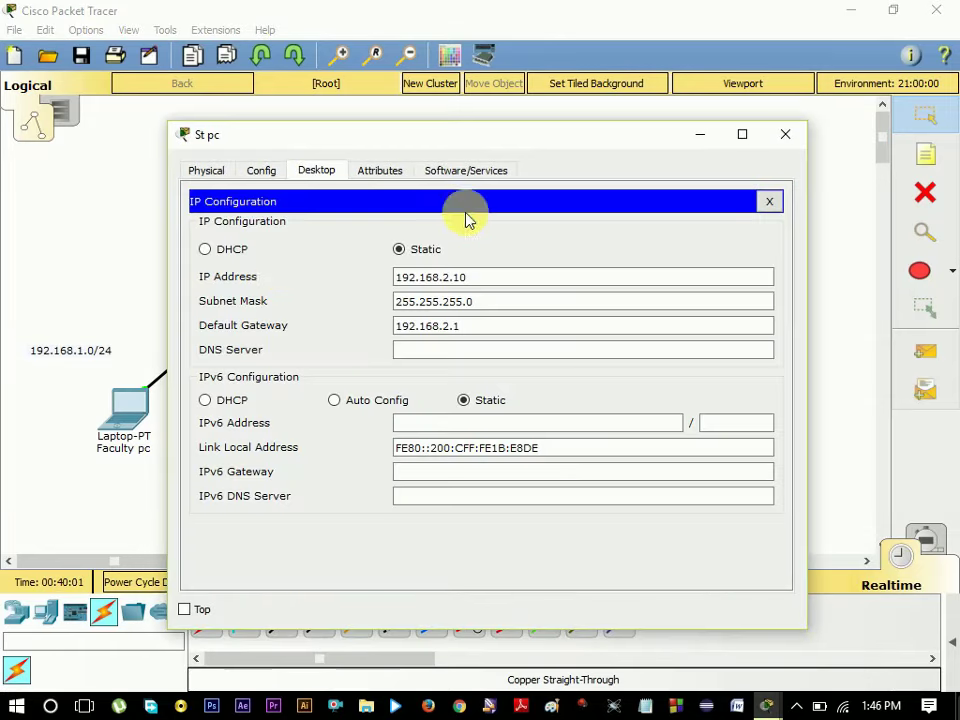
left_click(785, 134)
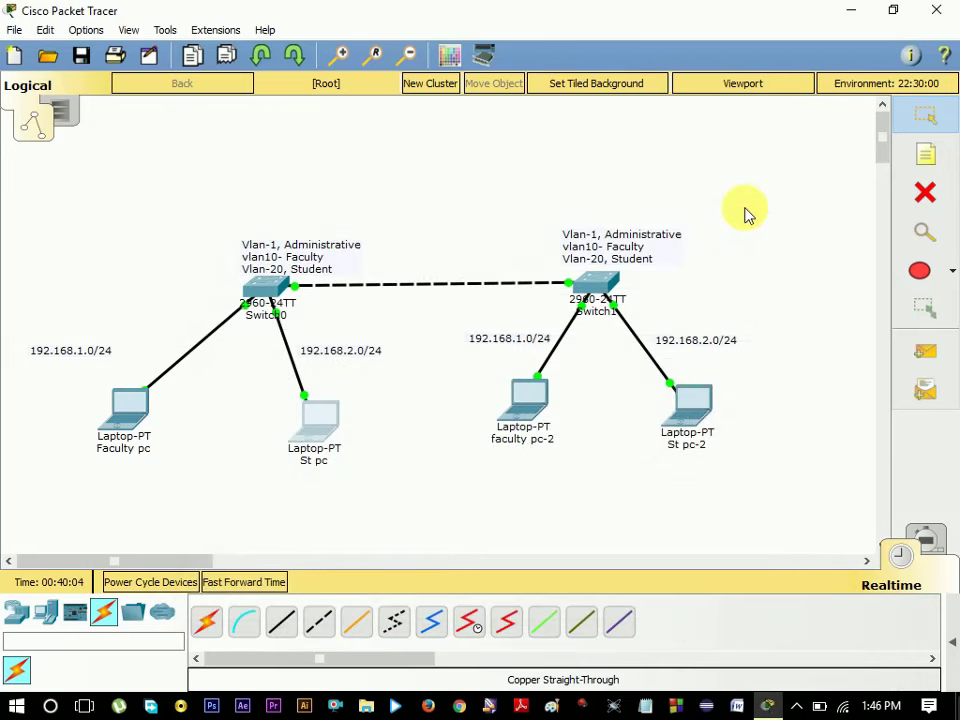
left_click(688, 412)
left_click(250, 240)
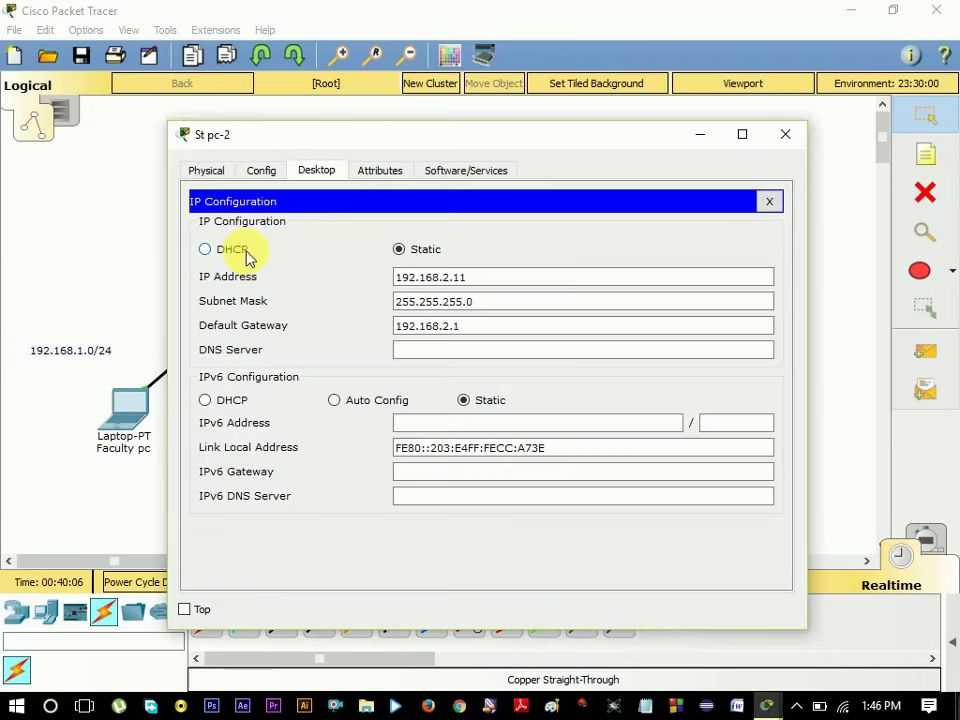
left_click(788, 134)
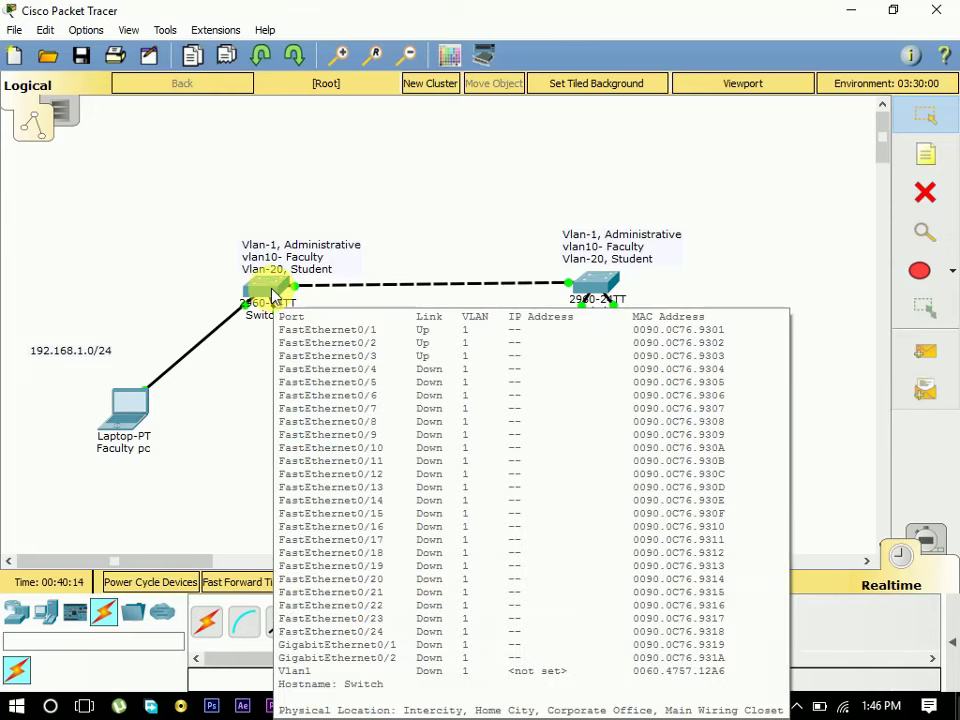
- Open Switch0's command-line interface in a maximized window and bring up its user EXEC prompt
left_click(270, 290)
left_click(380, 171)
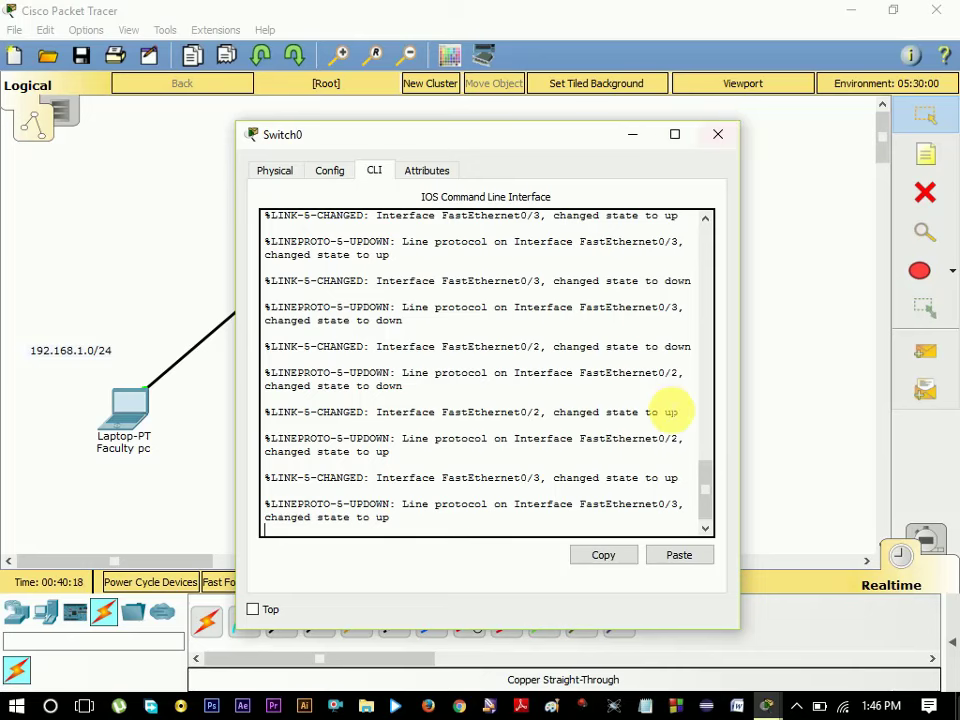
double_click(466, 140)
key("Return")
key("Return")
key("Return")
key("Return")
key("Return")
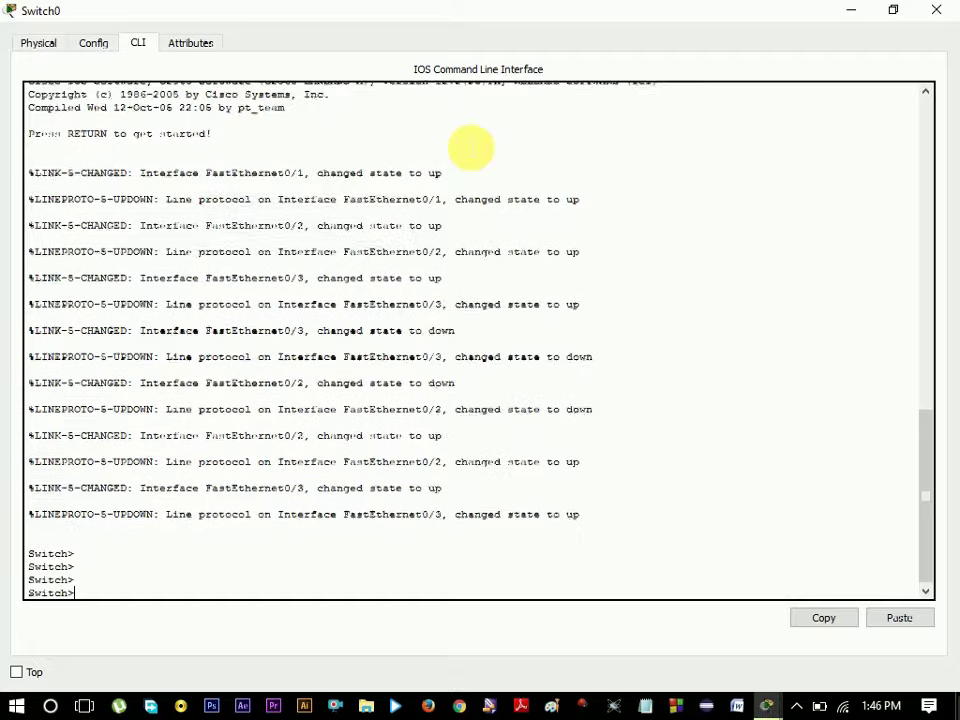
- Enter privileged EXEC mode on Switch0 with the en command
type("en")
key("Return")
key("Return")
key("Return")
key("Return")
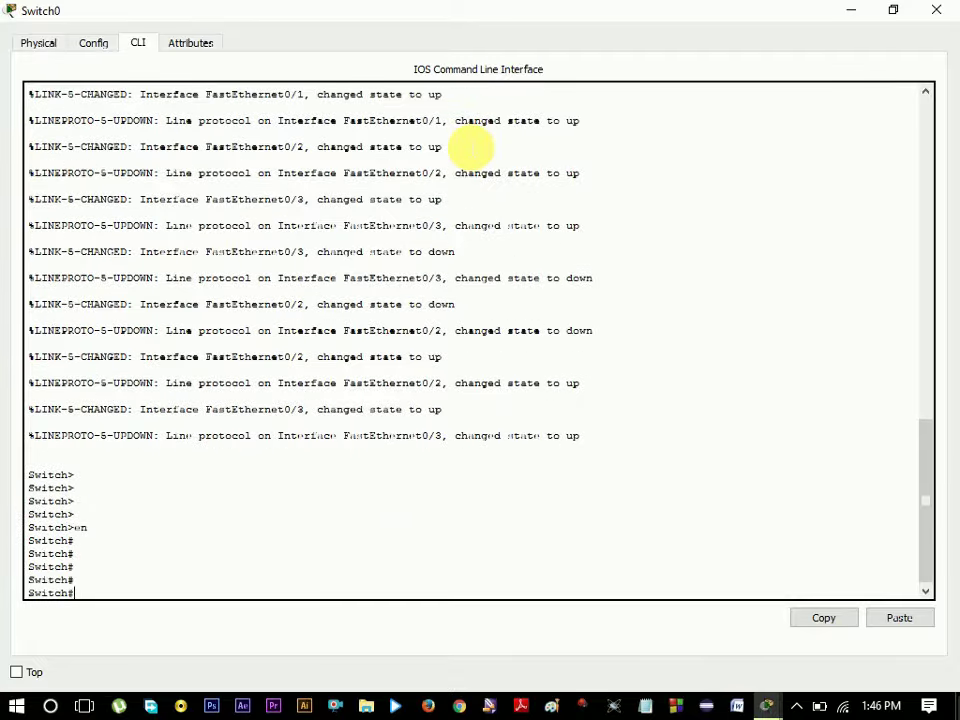
type("conf t")
key("Return")
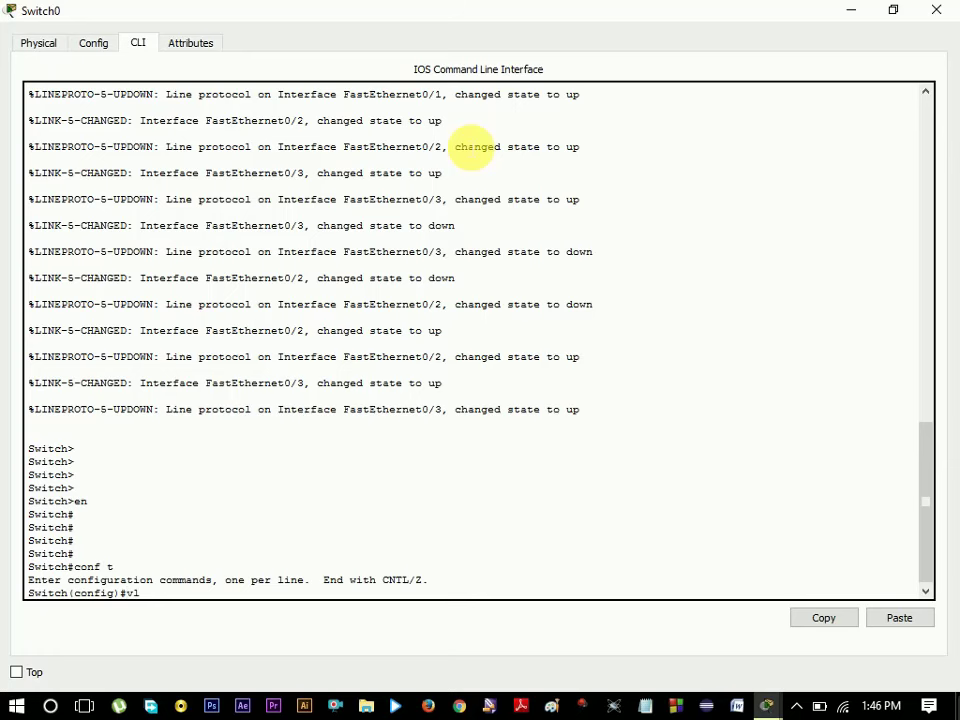
type("vl")
key("Tab")
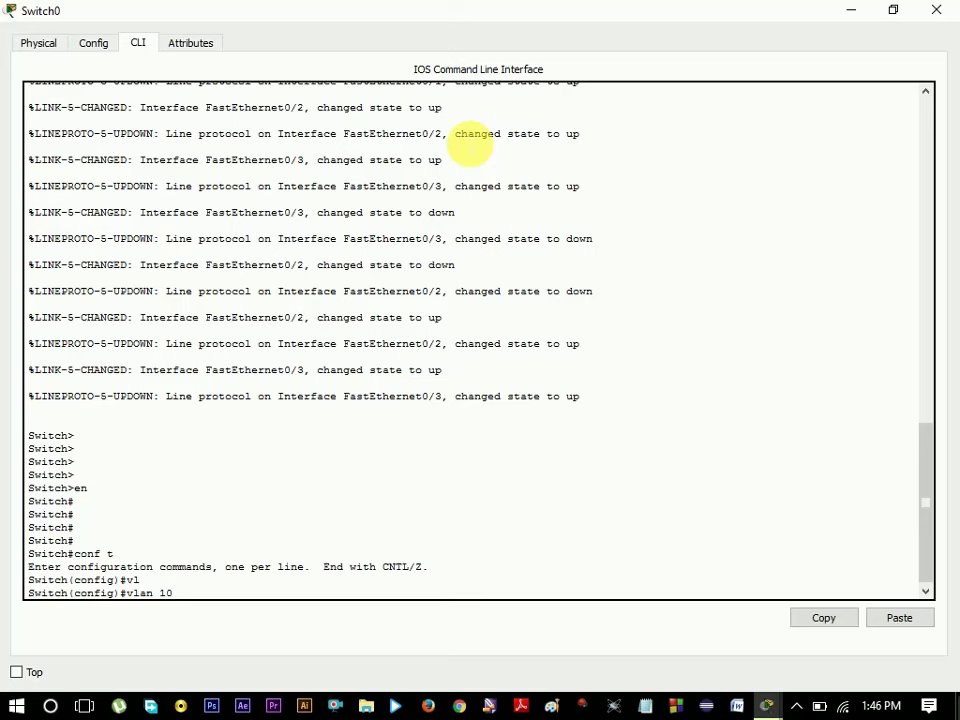
key("BackSpace")
key("BackSpace")
key("BackSpace")
key("BackSpace")
key("BackSpace")
key("BackSpace")
type("exit")
key("Return")
key("Return")
key("Return")
key("Return")
- Display Switch0's VLAN table with show vlan and highlight the number of the default VLAN
type("sh")
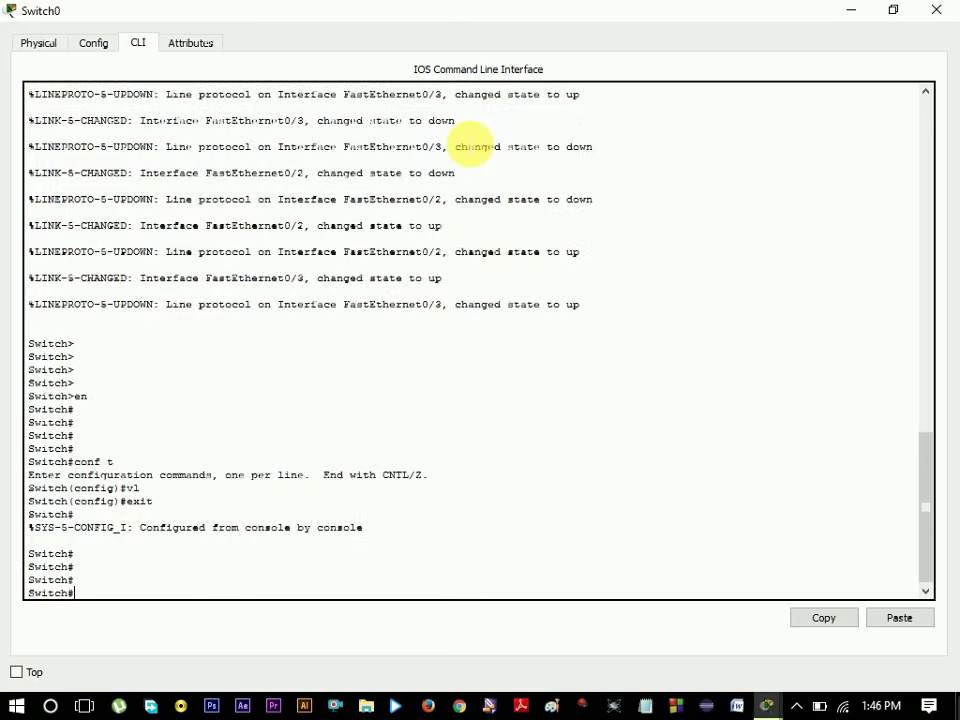
key("Tab")
type("vl")
key("Tab")
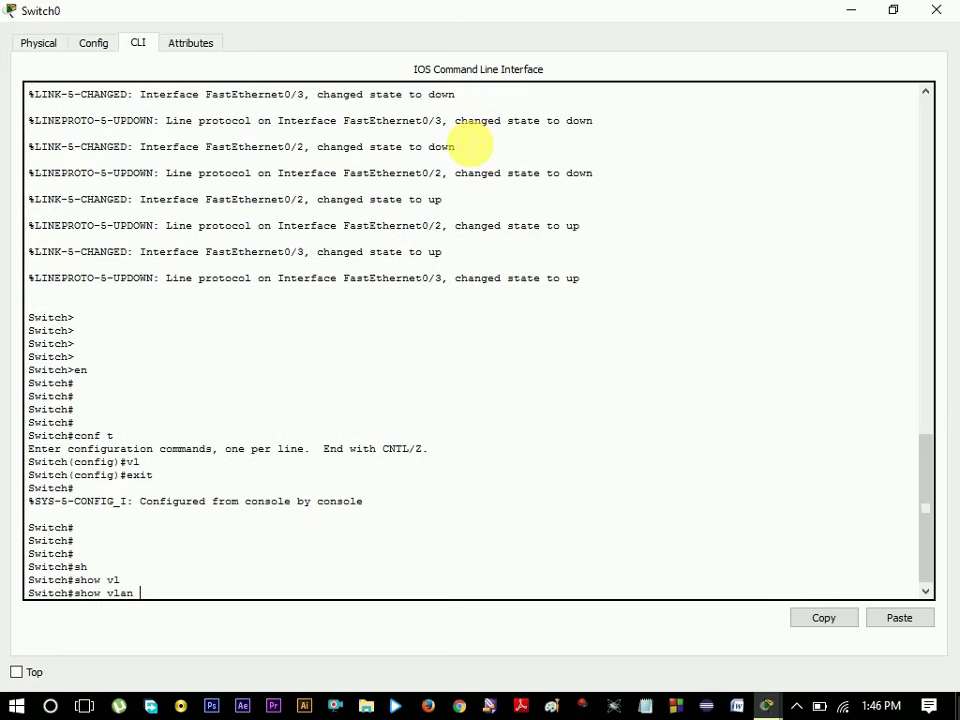
key("Return")
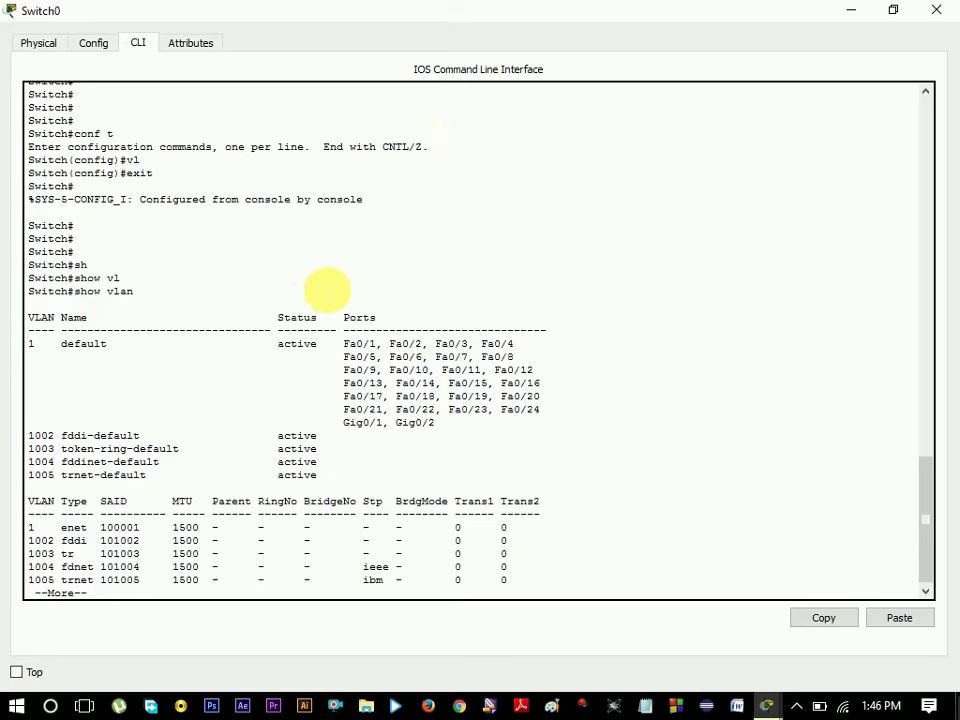
left_click_drag(35, 349, 49, 356)
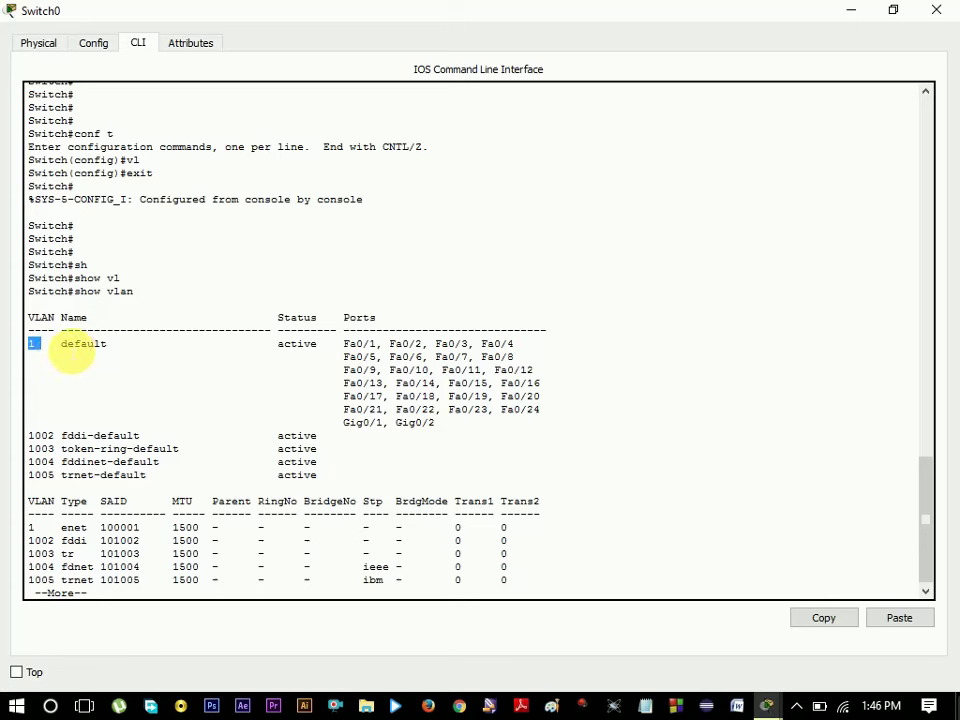
- Examine the default VLAN's name, status and ports, VLANs 1002 to 1005, and the MTU values in Switch0's VLAN table
double_click(80, 347)
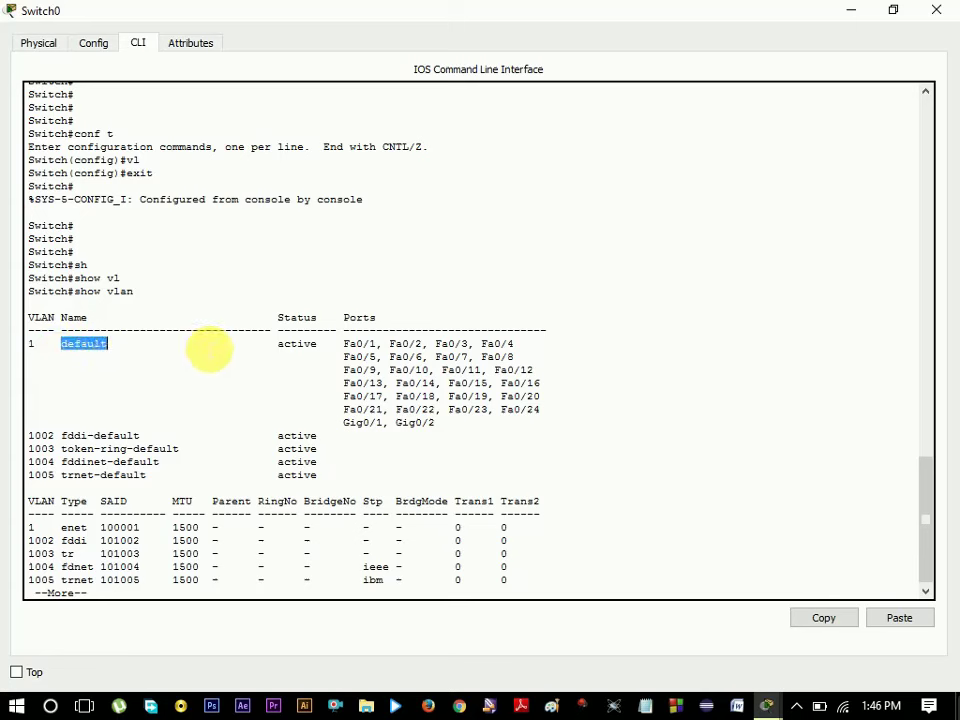
left_click_drag(271, 346, 322, 350)
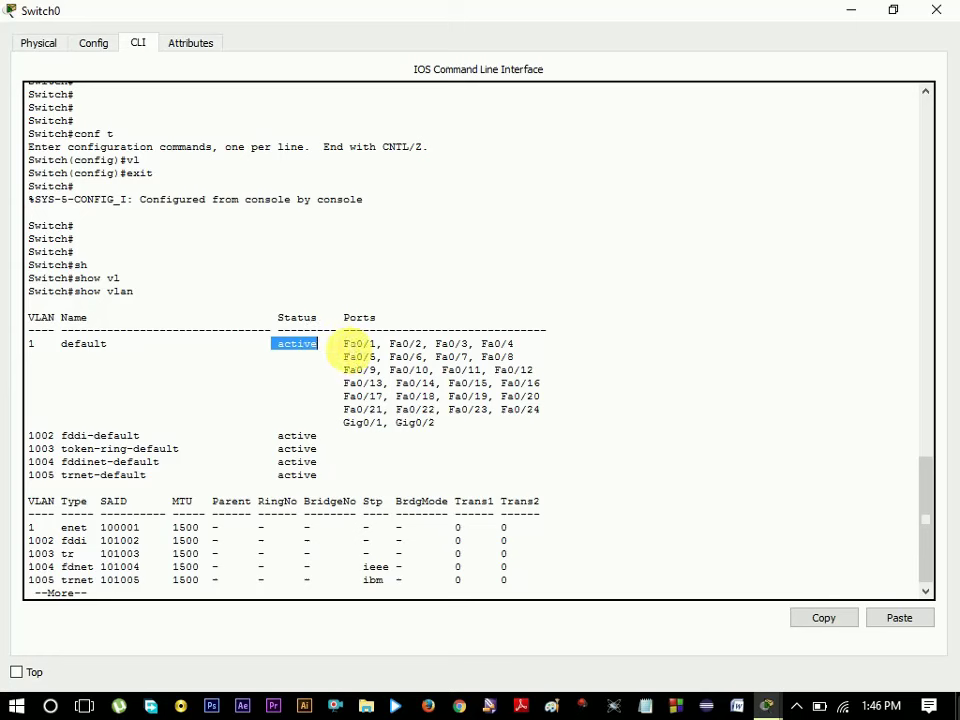
left_click_drag(344, 345, 443, 437)
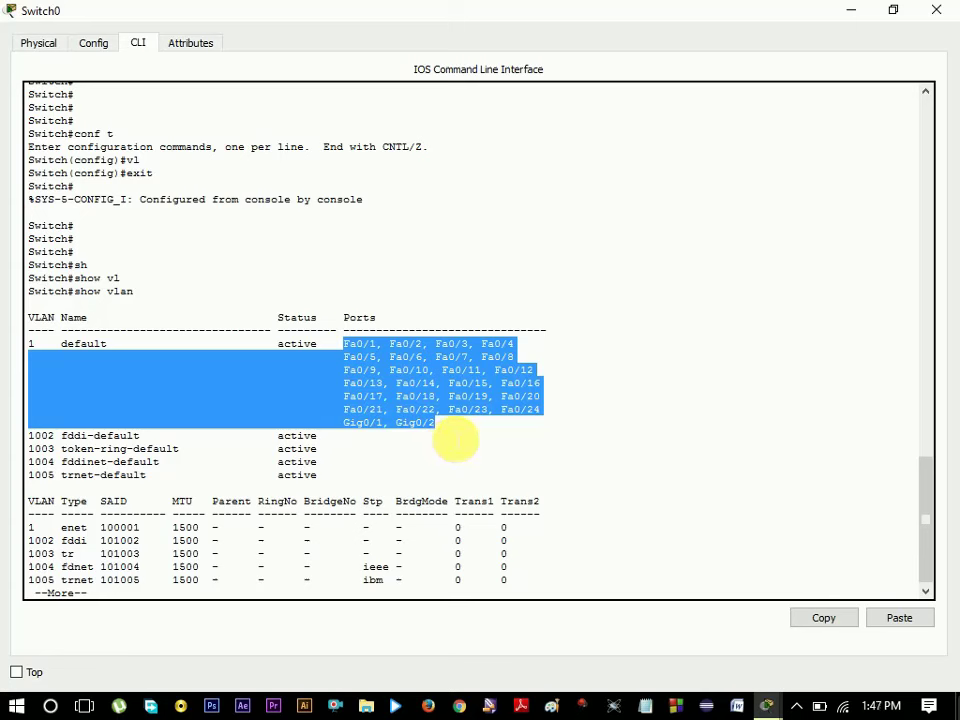
left_click_drag(22, 440, 343, 476)
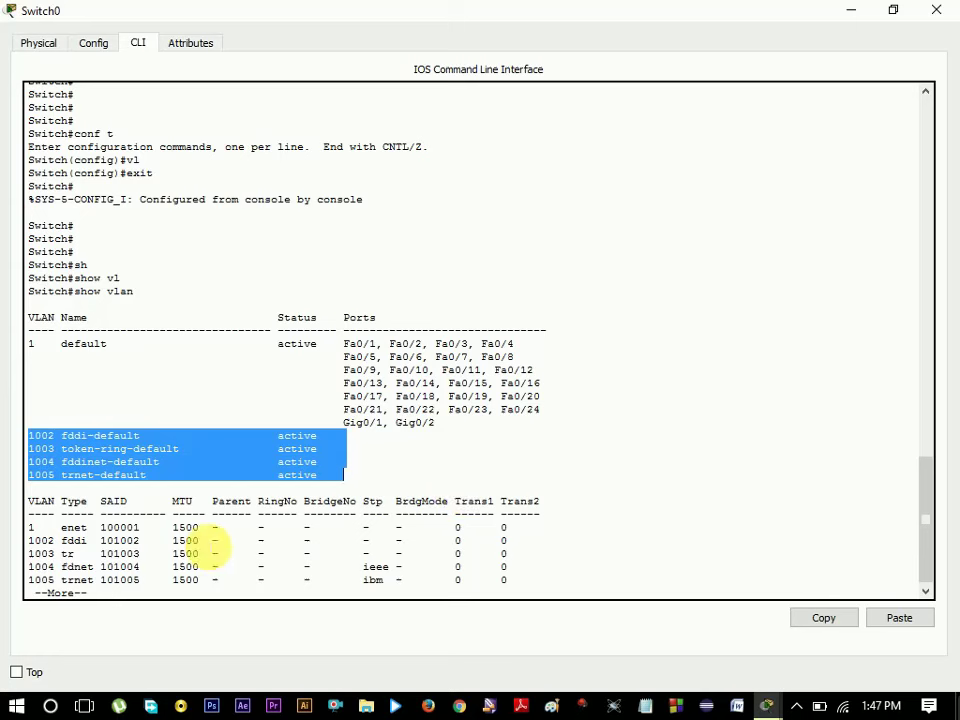
left_click_drag(166, 527, 213, 562)
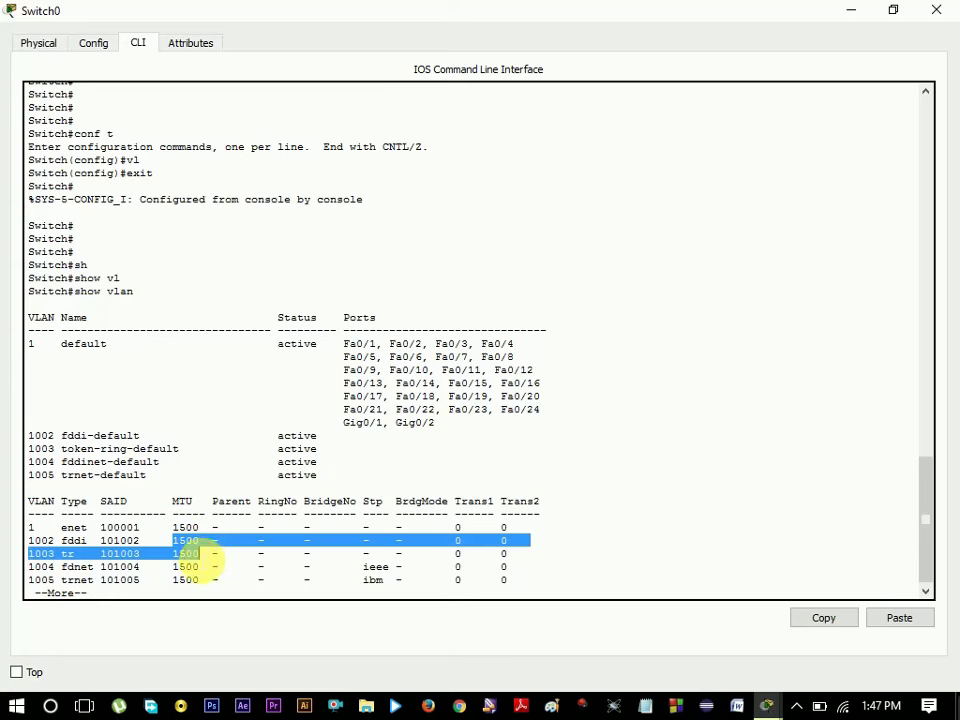
left_click(204, 546)
left_click_drag(172, 527, 199, 541)
left_click(193, 553)
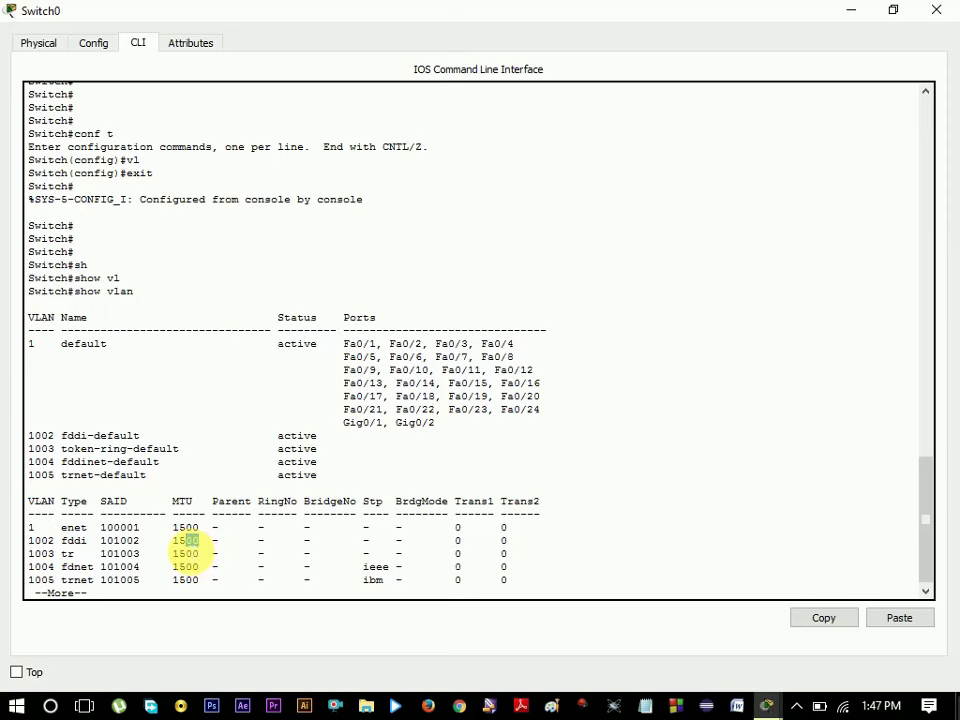
- Page through the rest of Switch0's VLAN output back to the privileged EXEC prompt
left_click(310, 505)
key("Return")
key("Return")
key("Return")
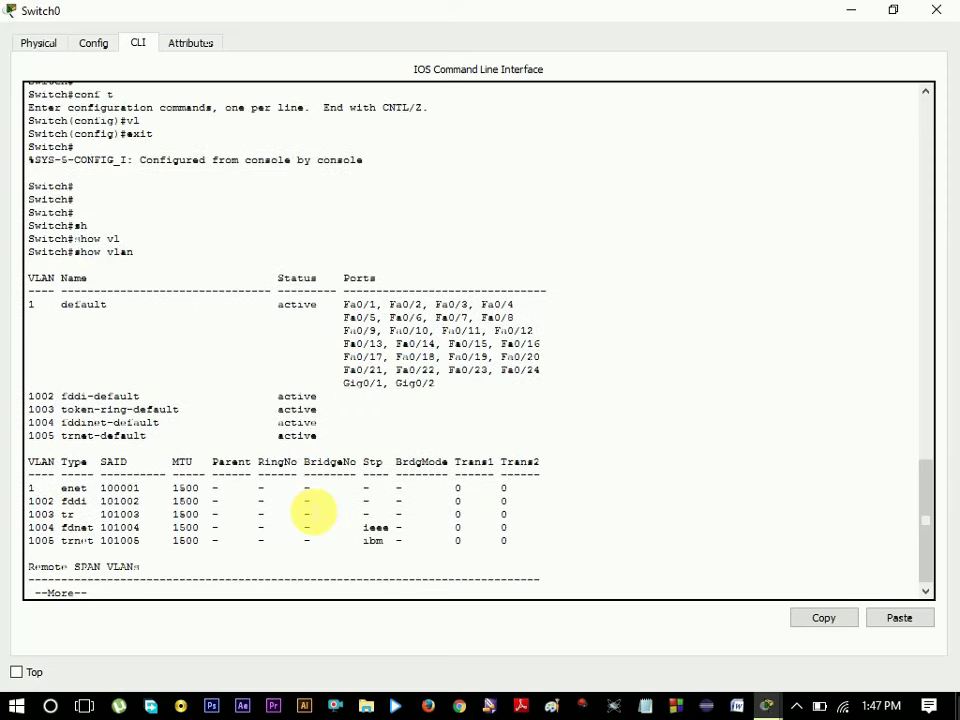
key("Return")
key("Return")
key("Return")
key("Return")
key("Return")
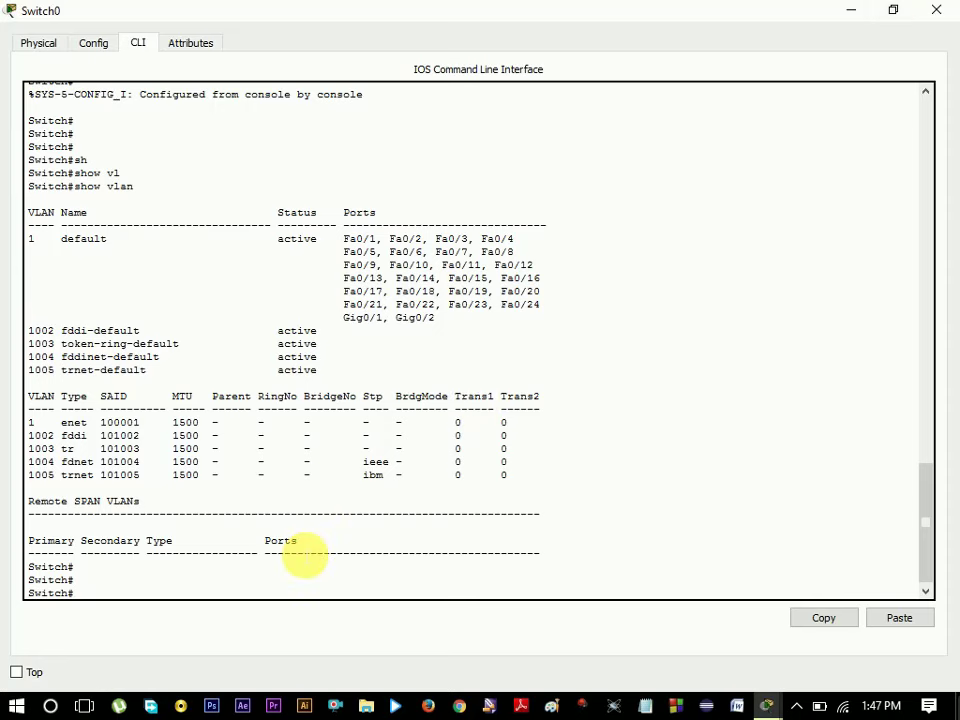
- Enter global configuration mode on Switch0 with conf t
key("Return")
key("Return")
key("Return")
key("Return")
type("conf ")
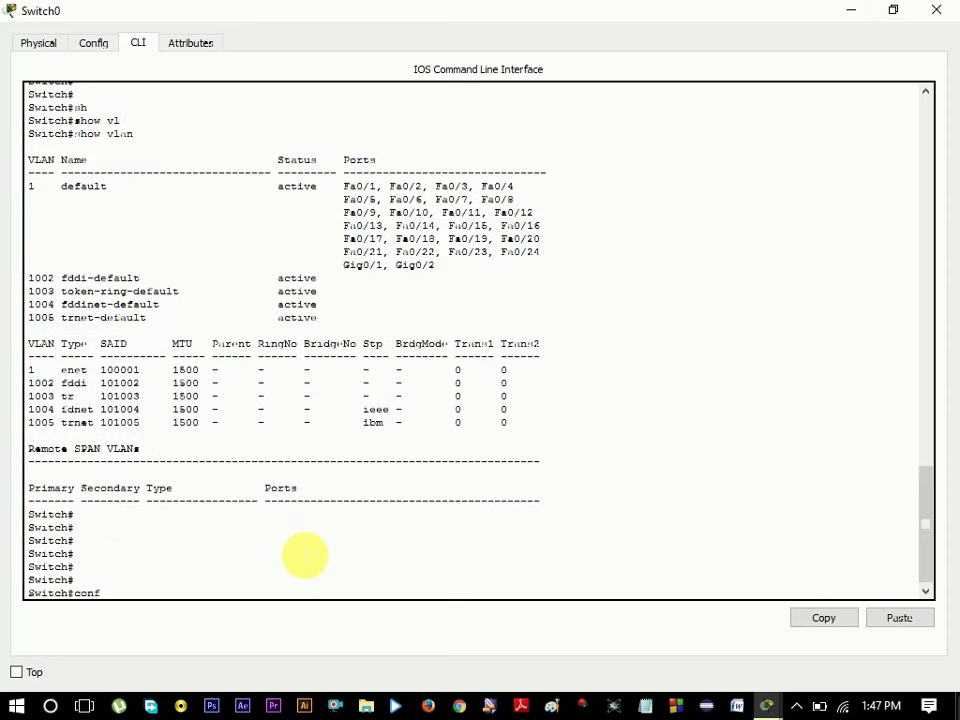
type("t")
key("Return")
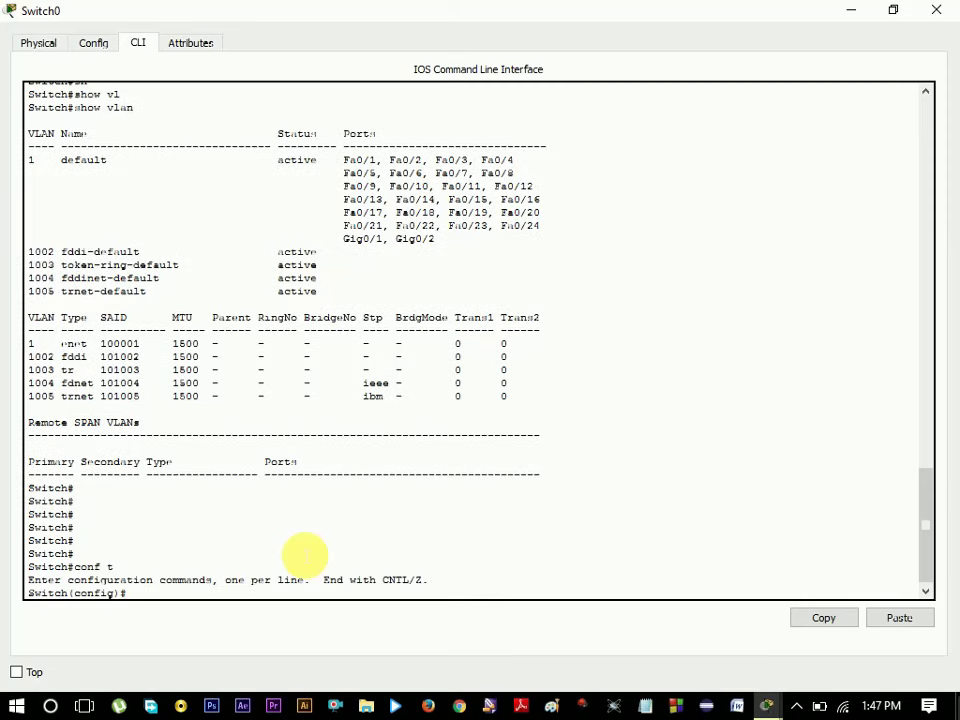
- Create VLAN 10 on Switch0 and name it Faculty
type("vl")
key("Tab")
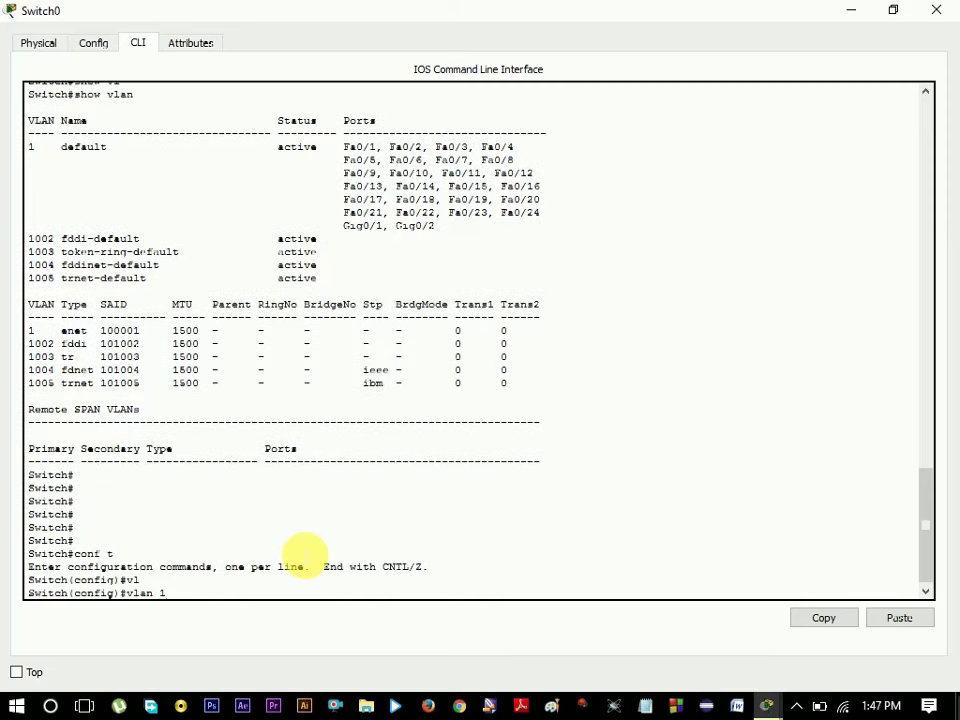
type("10")
key("Return")
type("nam")
key("Tab")
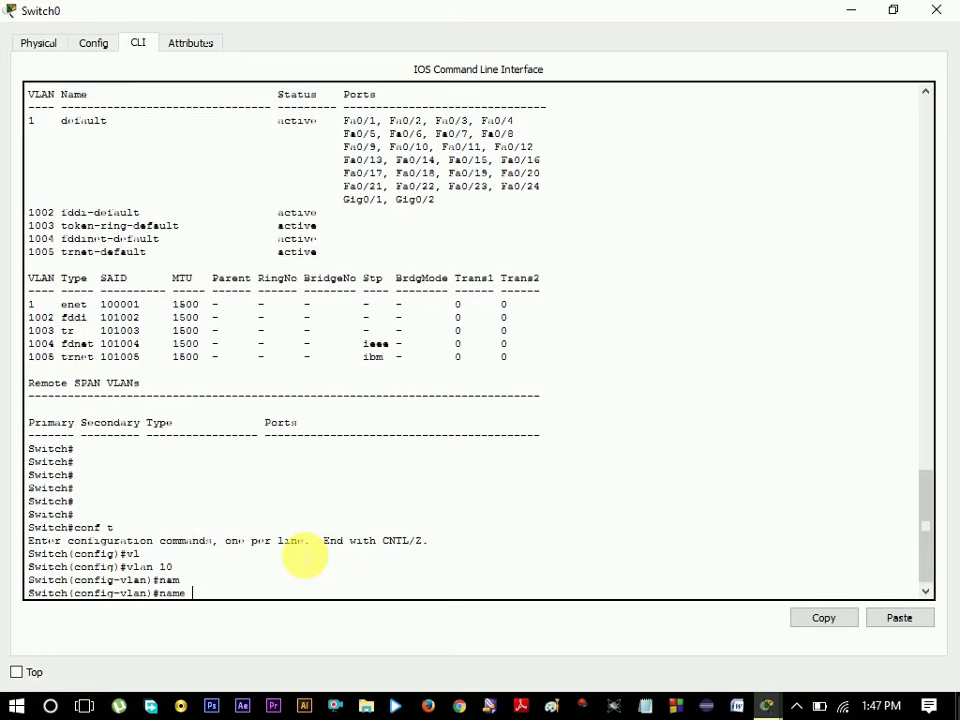
type("Faculty")
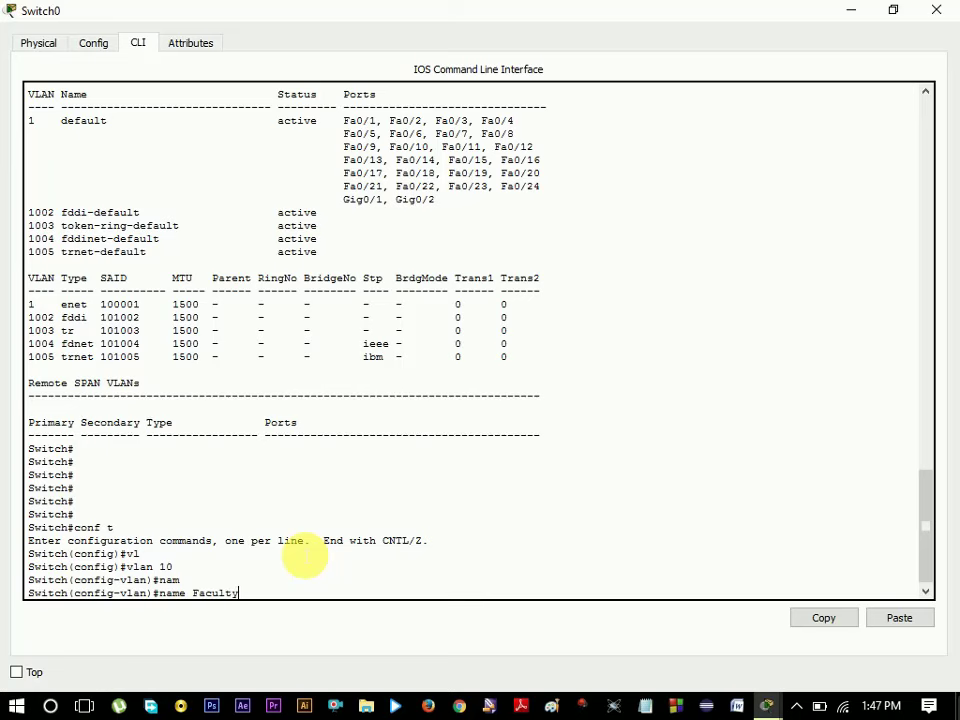
key("Return")
key("Return")
key("Return")
key("Return")
key("Return")
- Exit the Faculty VLAN's configuration on Switch0, then create VLAN 20 and name it Student
type("exi")
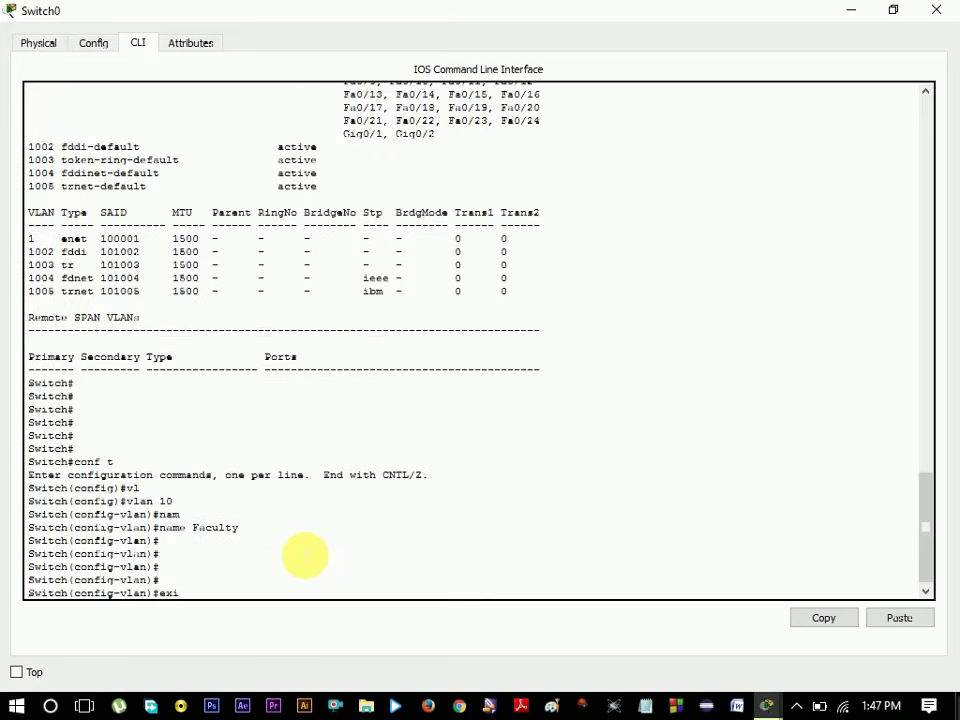
type("t")
key("Return")
type("ig)#iii")
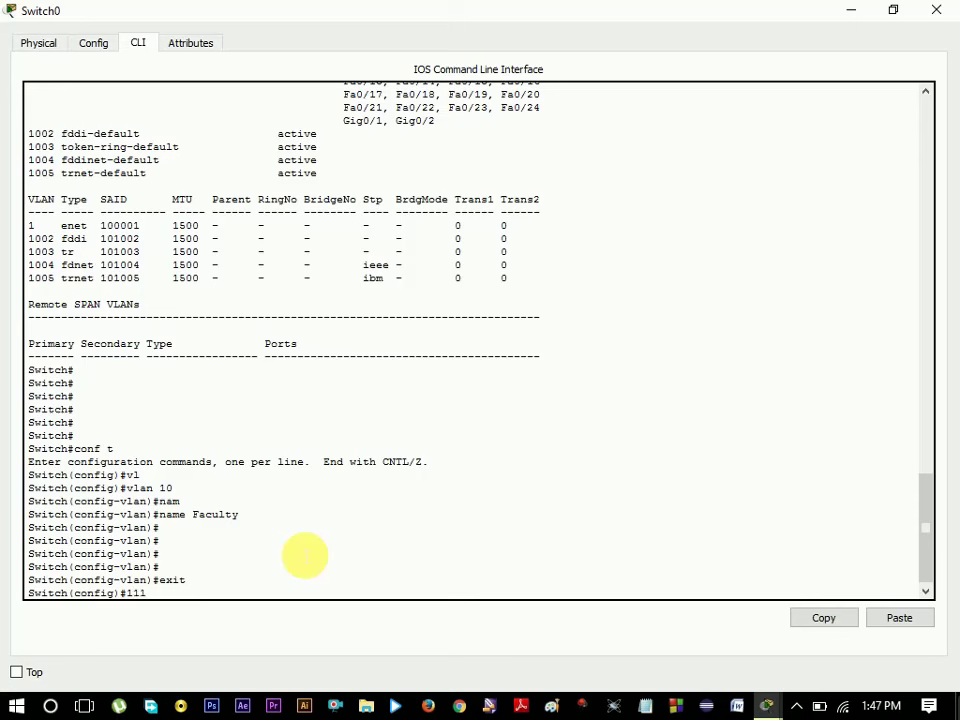
key("Up")
key("Up")
key("Up")
key("Up")
key("Return")
type("name Stud")
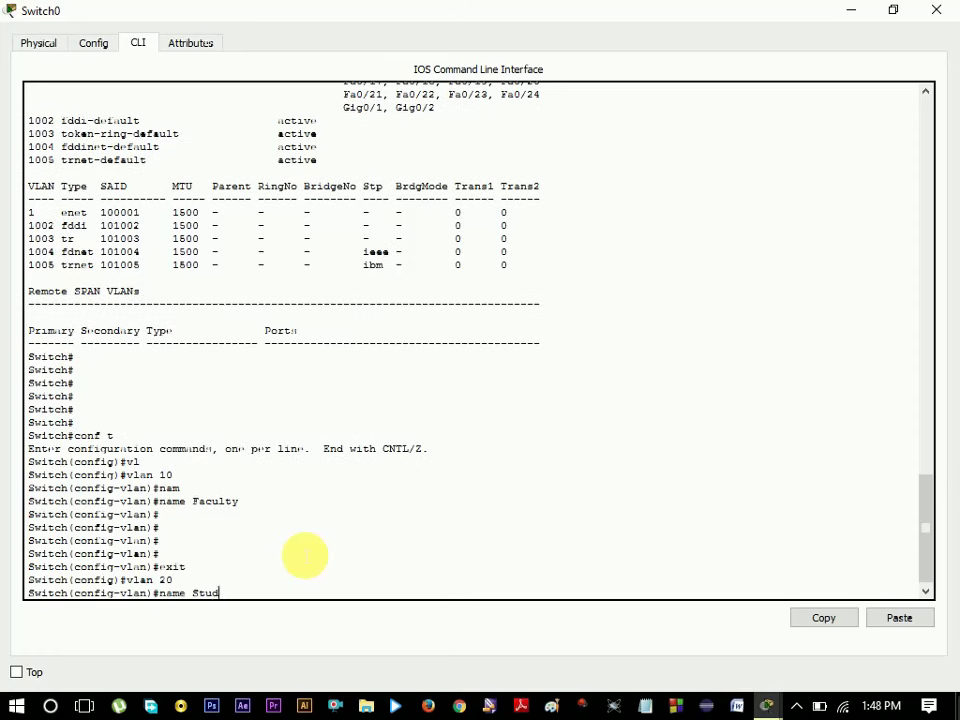
type("ent")
key("Return")
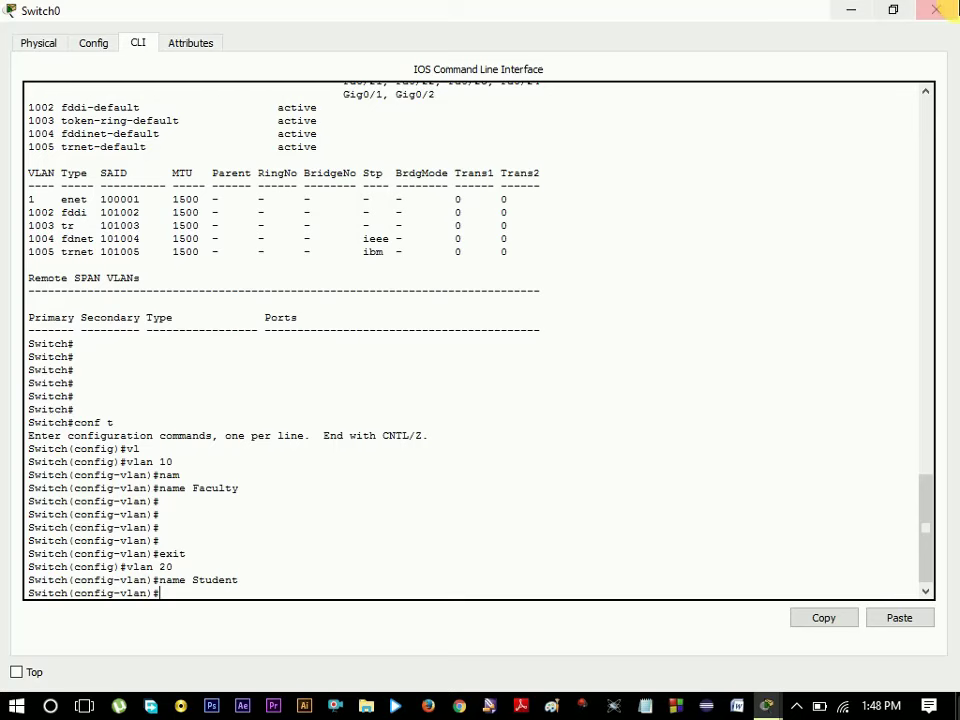
- Minimize the Switch0 window and open Switch1's command-line interface at its user EXEC prompt
left_click(853, 9)
left_click(594, 282)
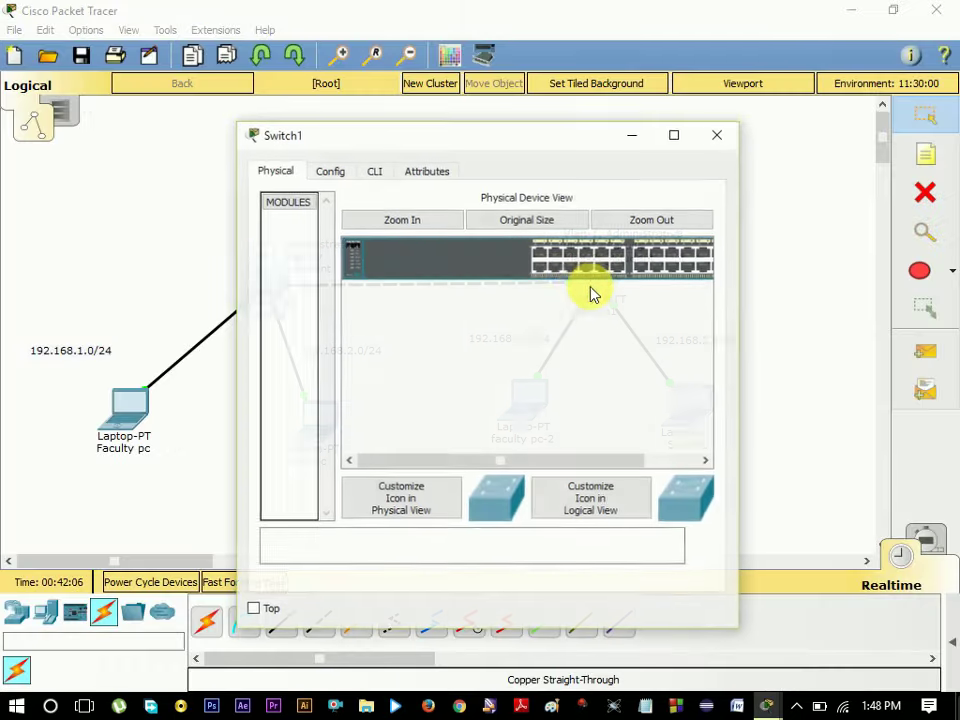
left_click(375, 172)
key("Return")
key("Return")
key("Return")
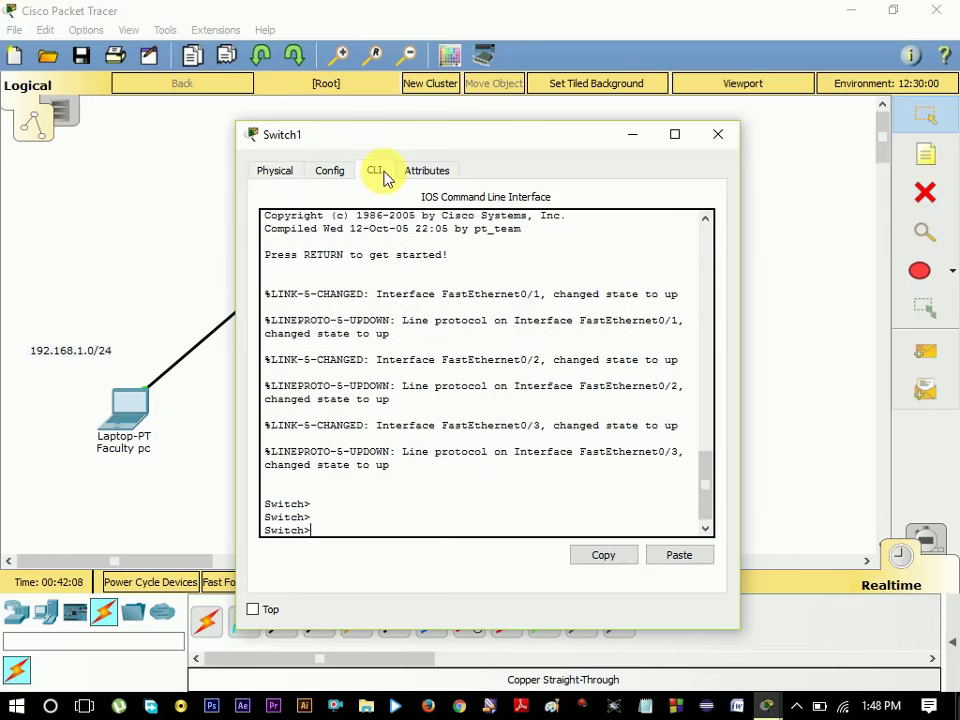
- Enter privileged EXEC mode and global configuration mode on Switch1 with en and conf t
type("en")
key("Return")
key("Return")
key("Return")
key("Return")
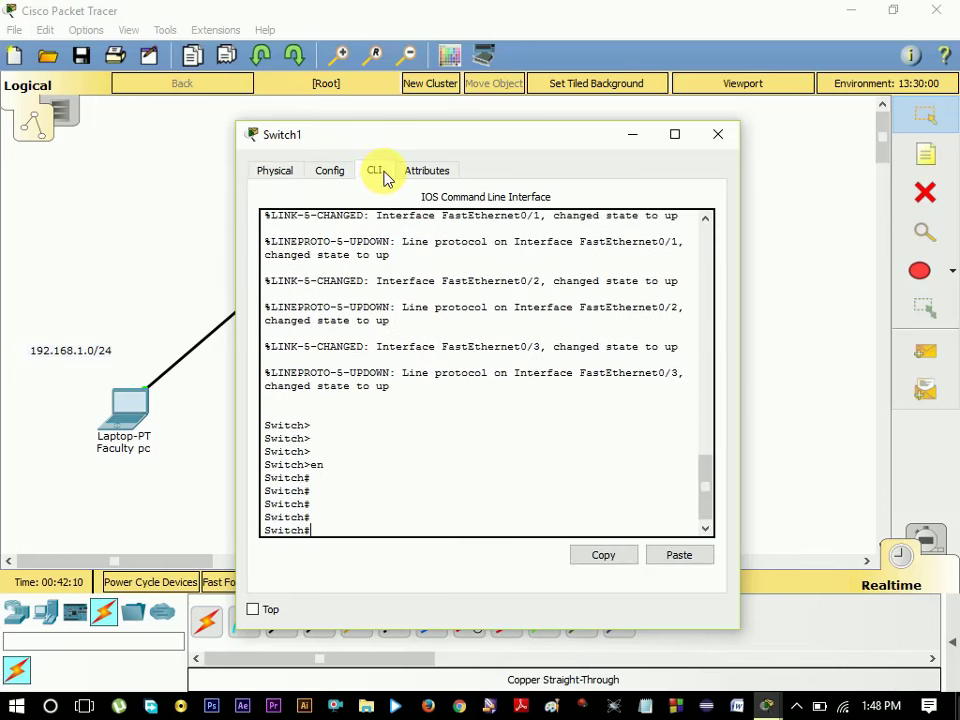
type("conf t")
key("Return")
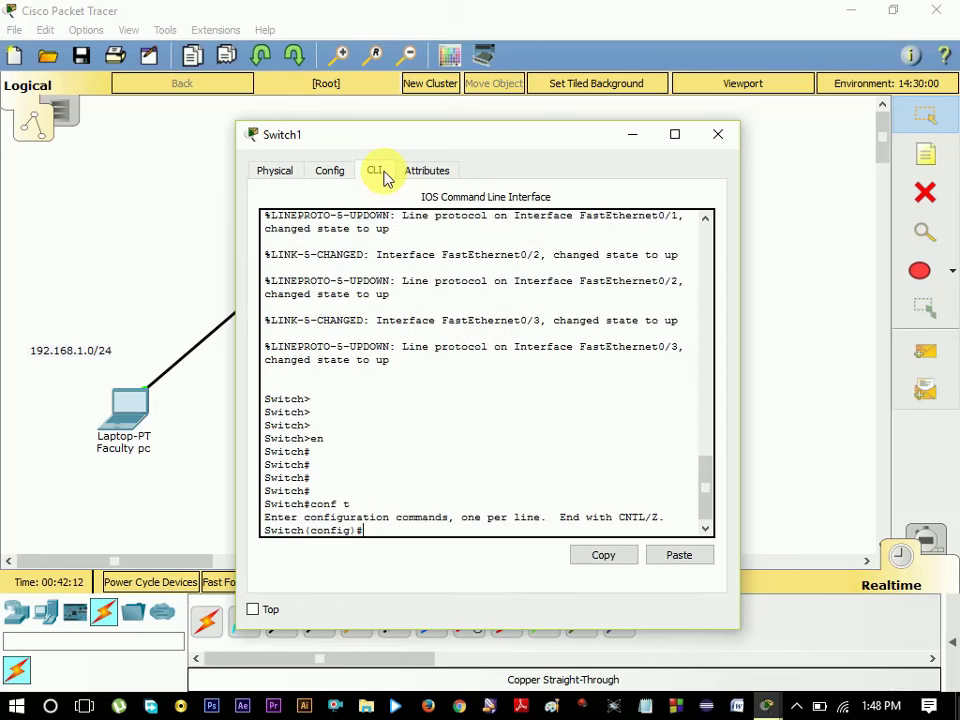
- Create VLAN 10 on Switch1 and name it Faculty
type("vl")
key("Tab")
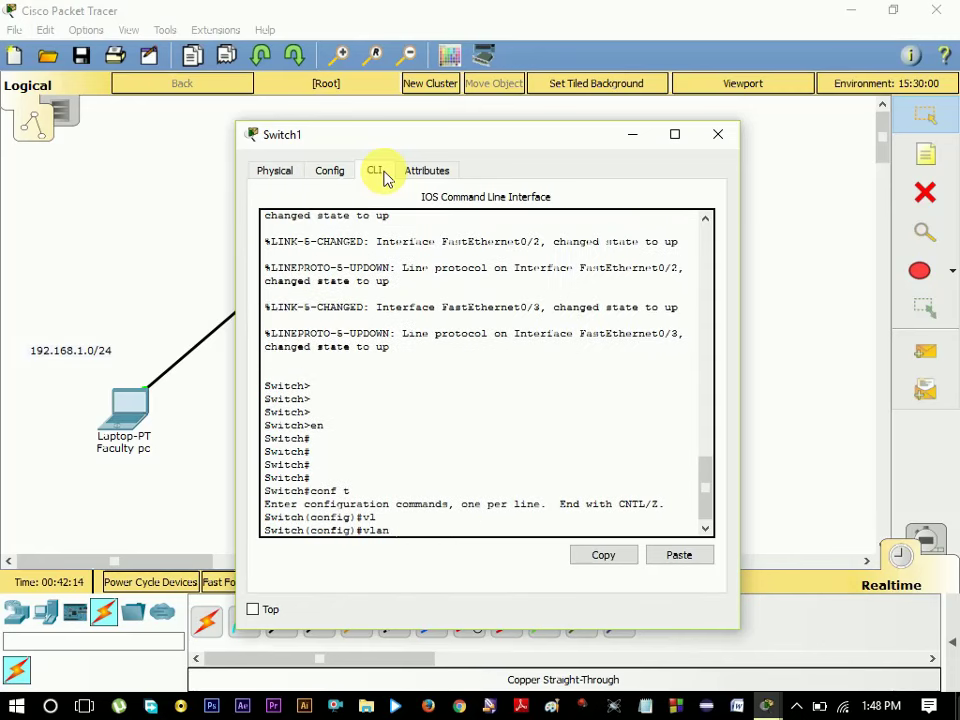
type("10")
key("Return")
type("nfig-vlan)#n")
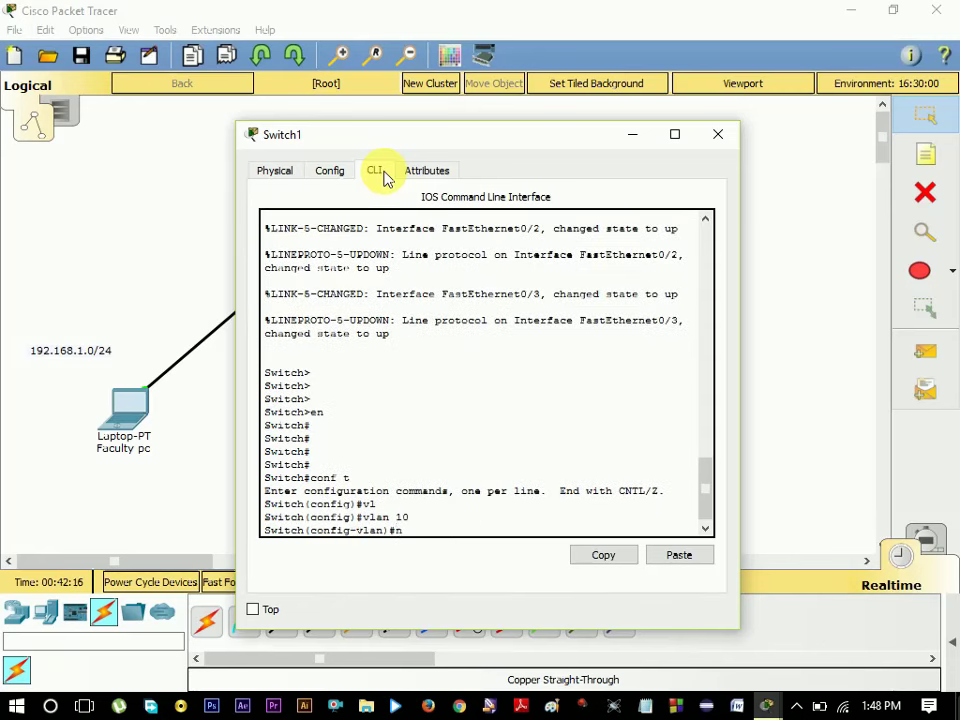
type("am")
key("Tab")
type("Faculty")
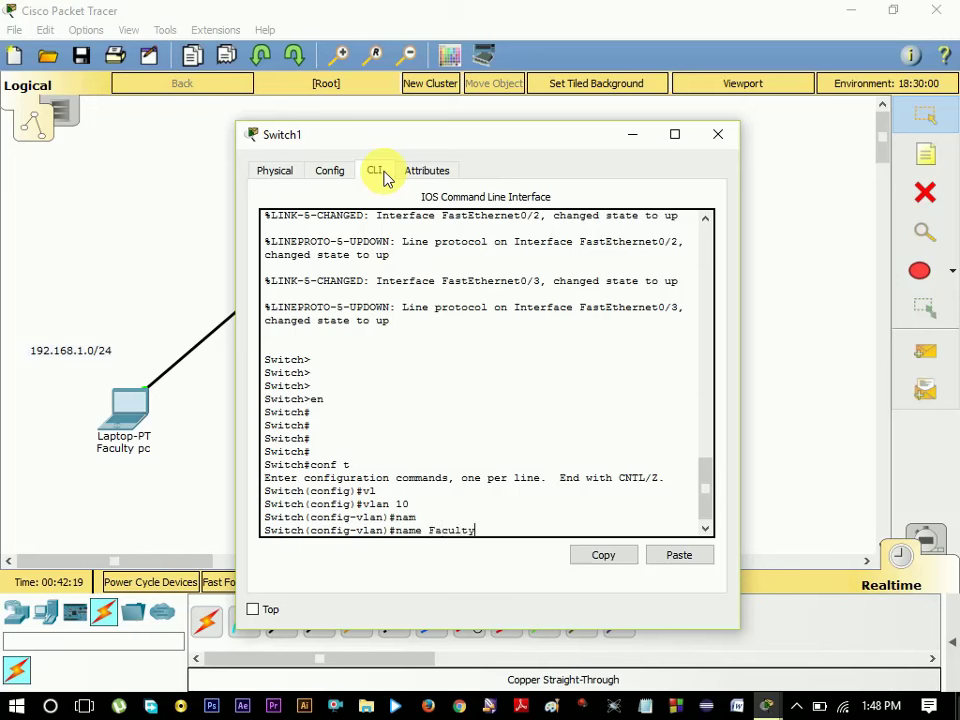
key("Return")
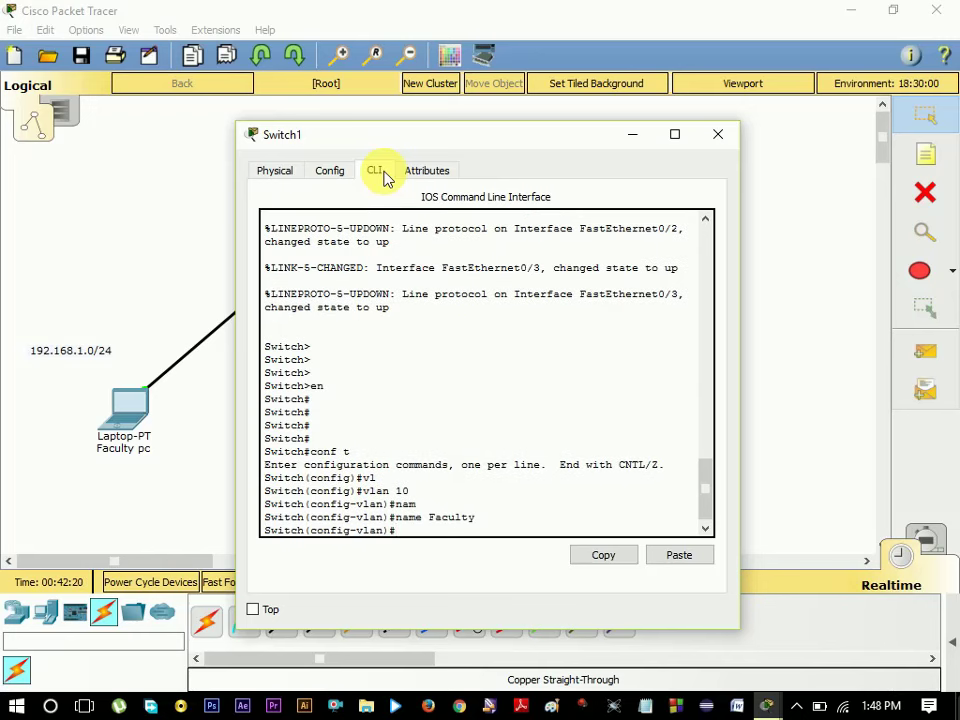
- Exit the Faculty VLAN's configuration on Switch1, then create VLAN 20 and name it Student
type("xit")
key("Return")
key("Return")
key("Return")
type("vl")
key("Tab")
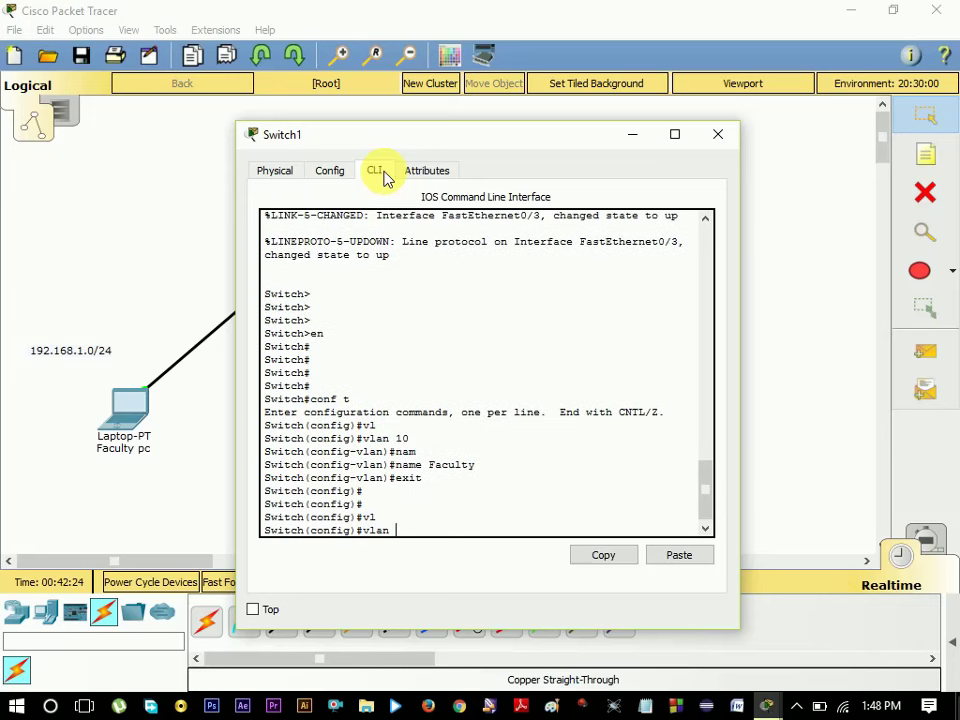
type("20")
key("Return")
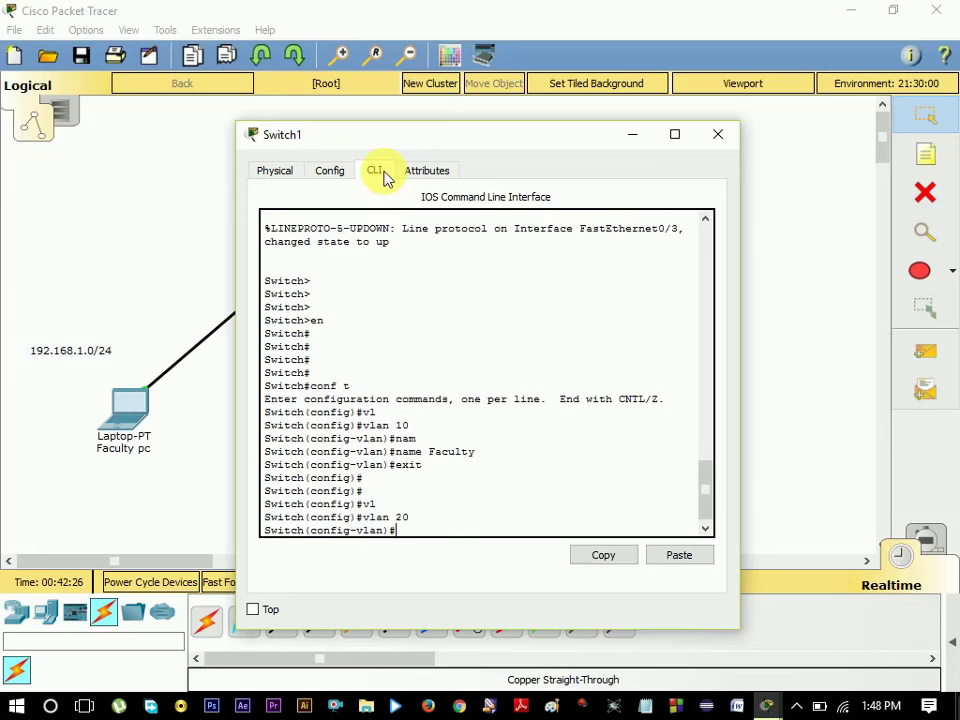
type("na")
key("Tab")
type("Student")
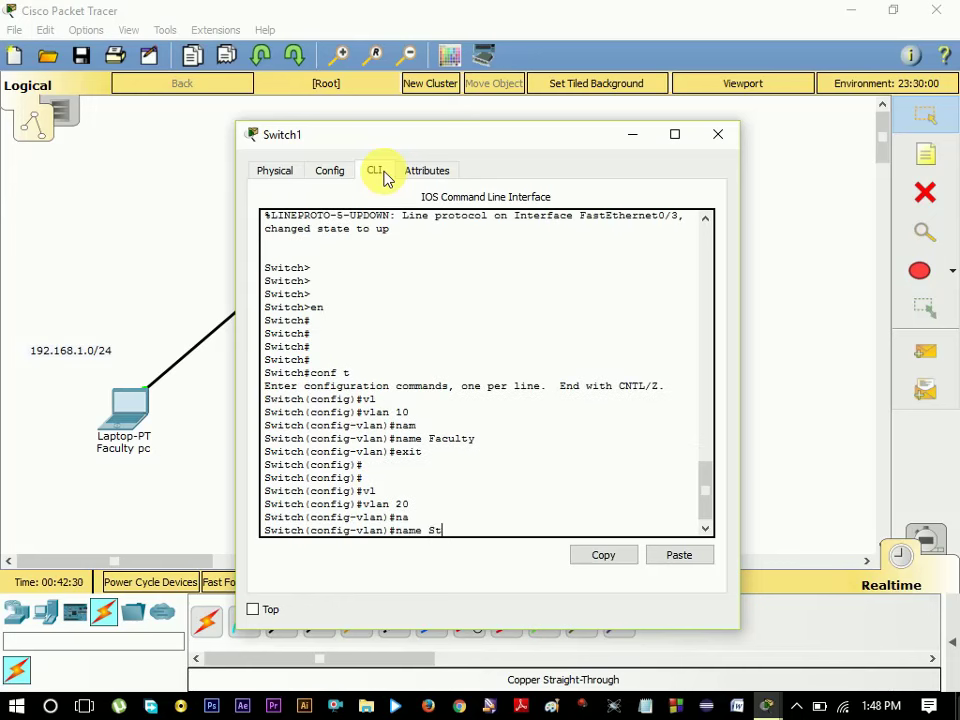
key("Return")
key("Return")
key("Return")
key("Return")
key("Return")
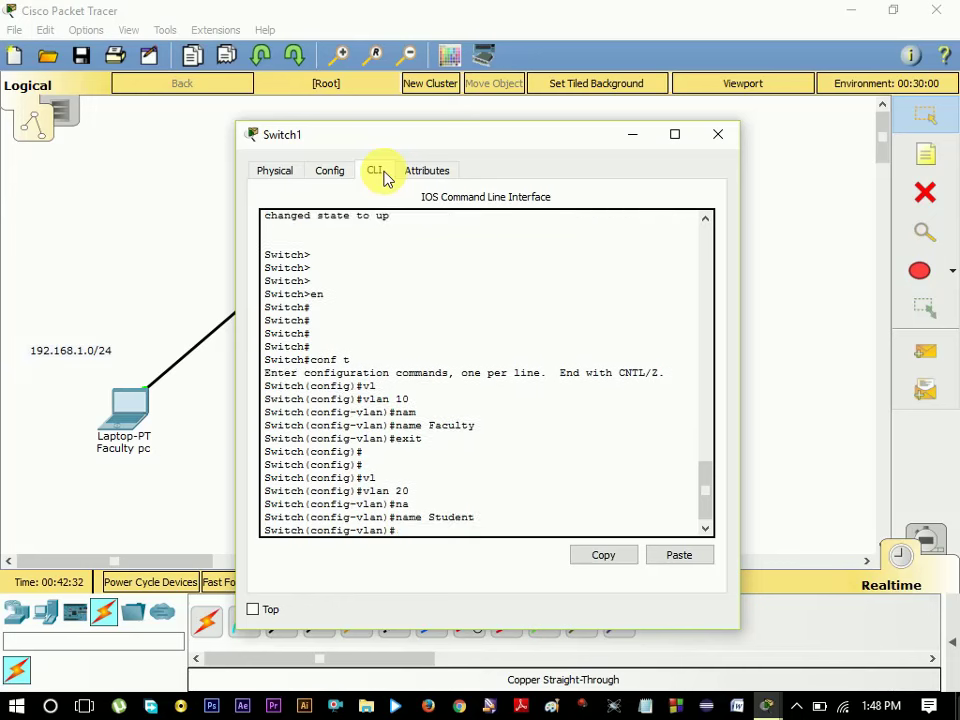
- Exit VLAN and global configuration modes on Switch1 to return to privileged EXEC mode
type("exit4")
key("Return")
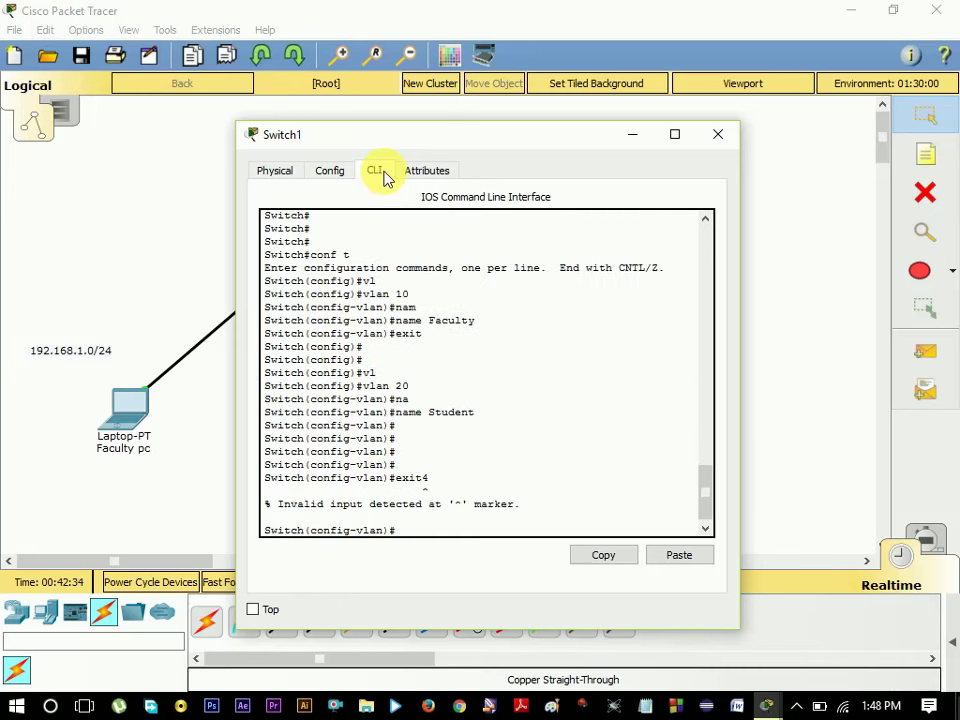
type("exit")
key("Return")
key("Return")
key("Return")
key("Return")
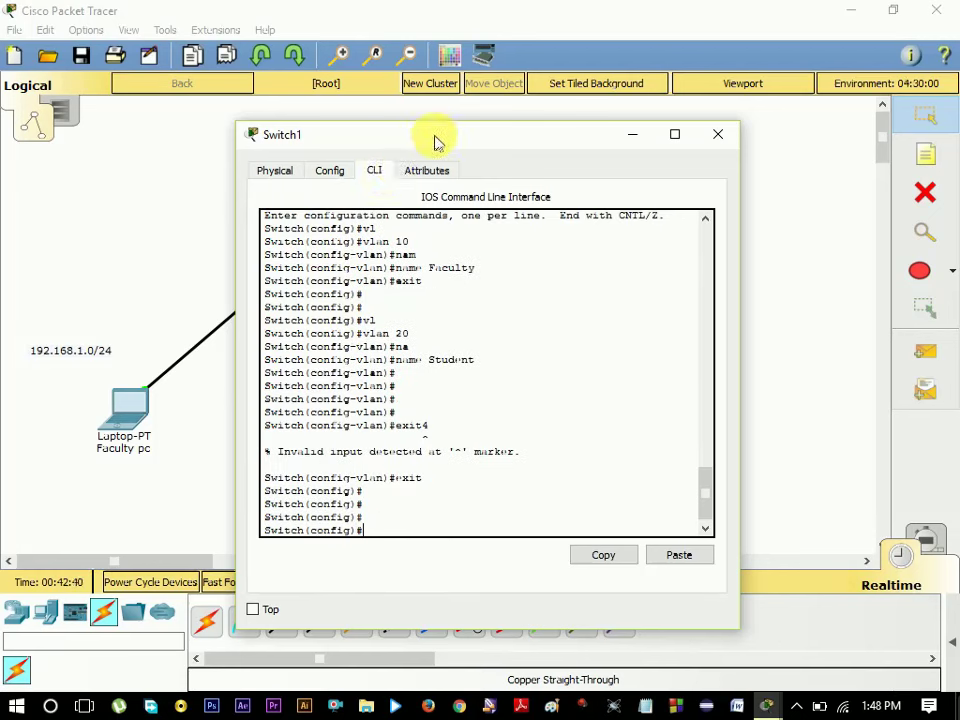
type("exit")
key("Return")
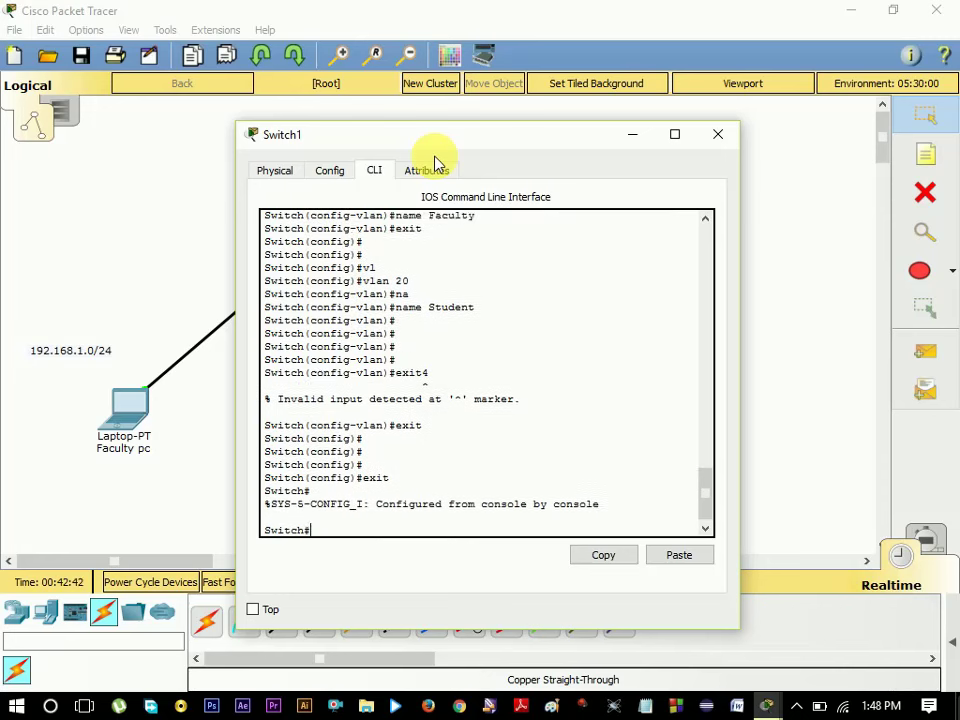
- Try to display a VLAN summary on Switch1 with show vlan sum
key("Return")
key("Return")
type("sh")
key("Tab")
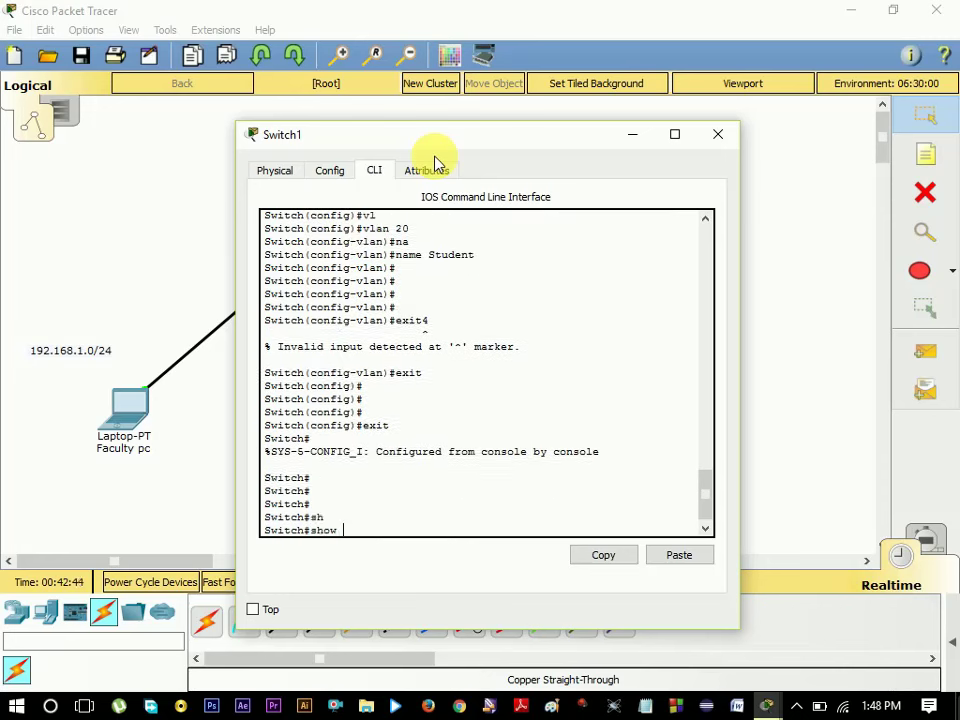
type("vl")
key("Tab")
type("sy")
key("Tab")
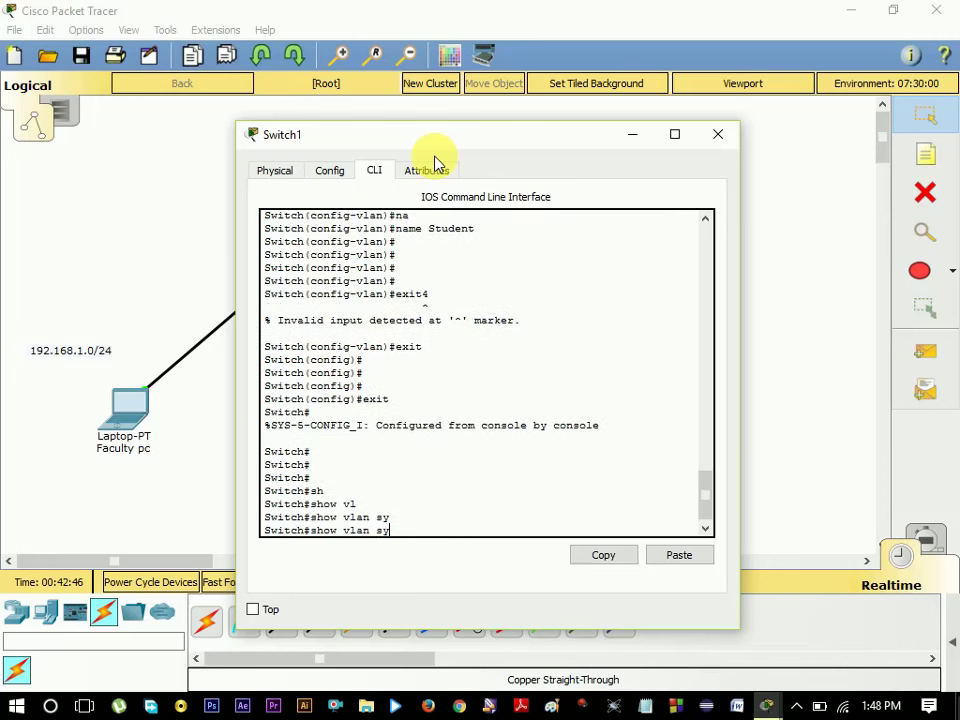
key("BackSpace")
key("Tab")
type("u")
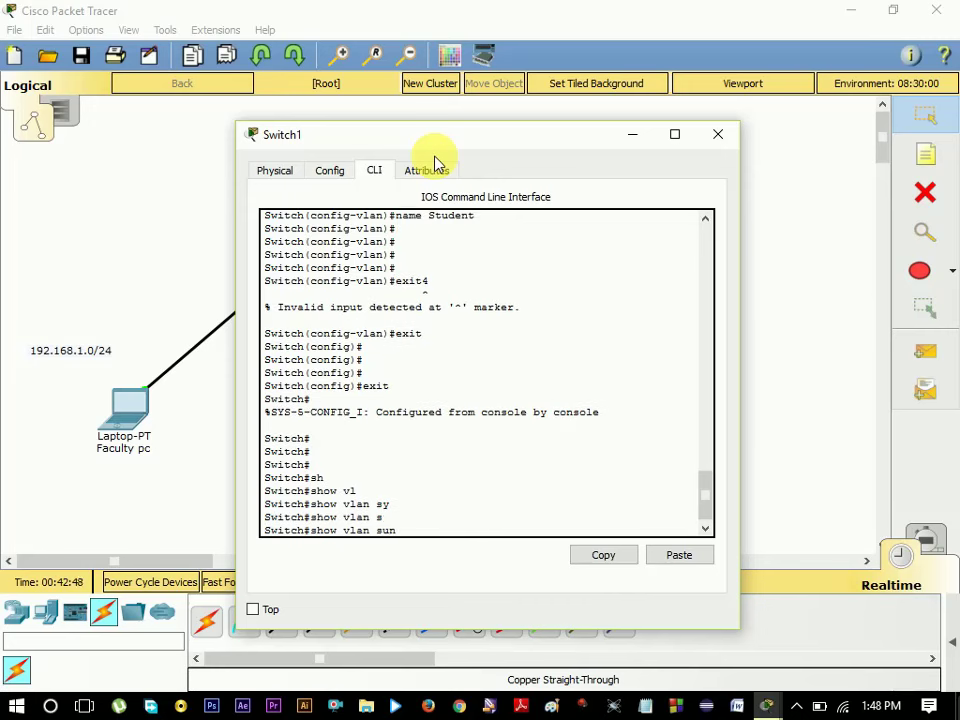
type("m")
key("Tab")
key("Return")
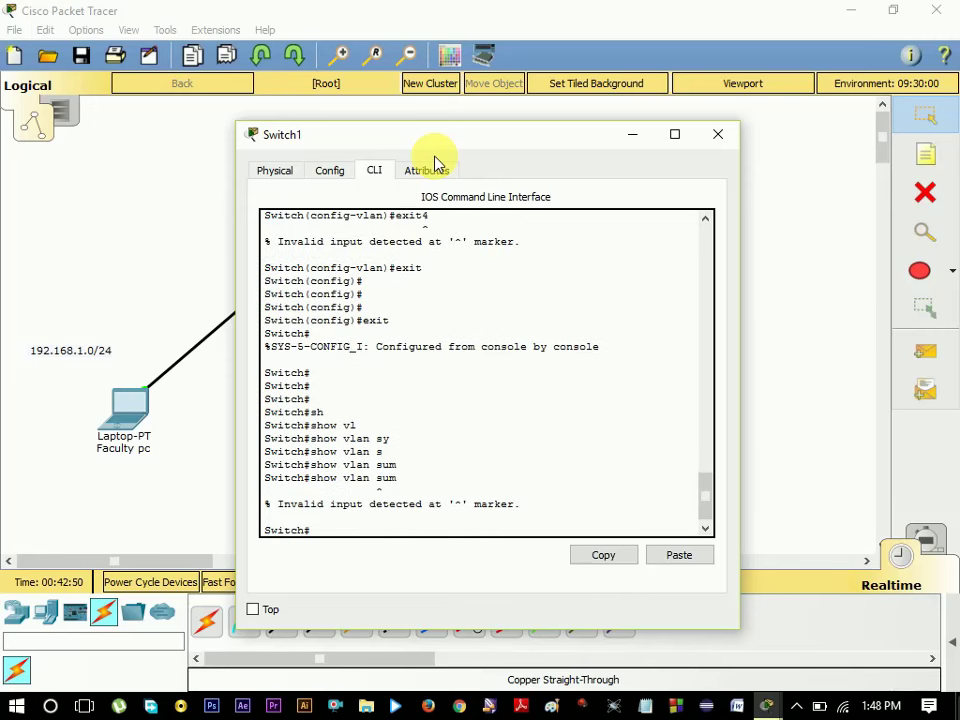
- Run show vlan on Switch1 and maximize its window to fit the whole table
key("Up")
key("BackSpace")
key("BackSpace")
key("BackSpace")
key("Return")
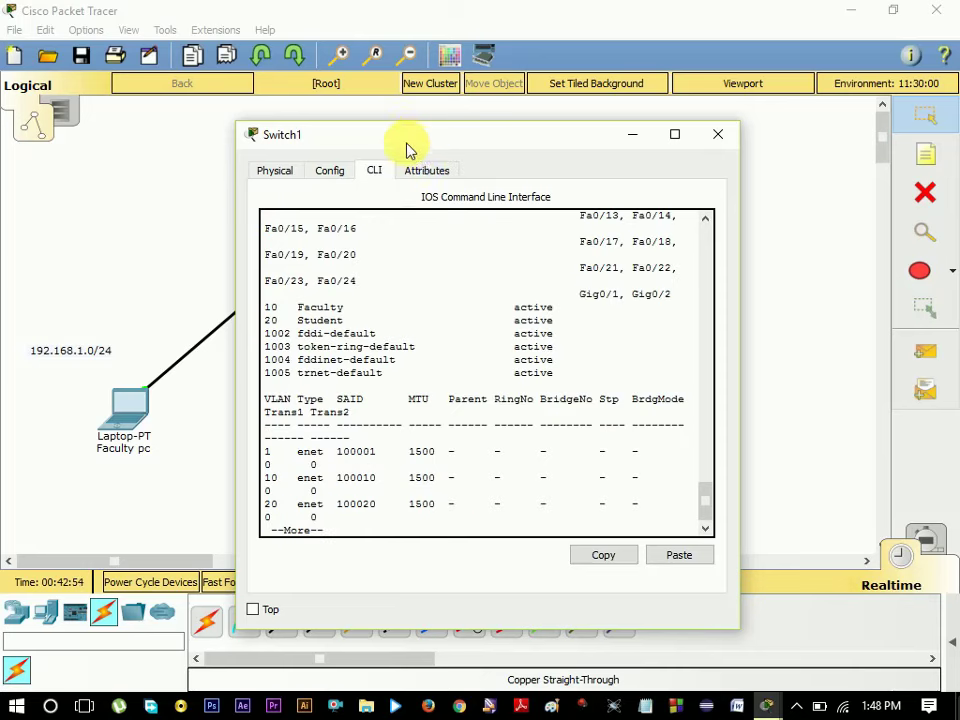
double_click(431, 140)
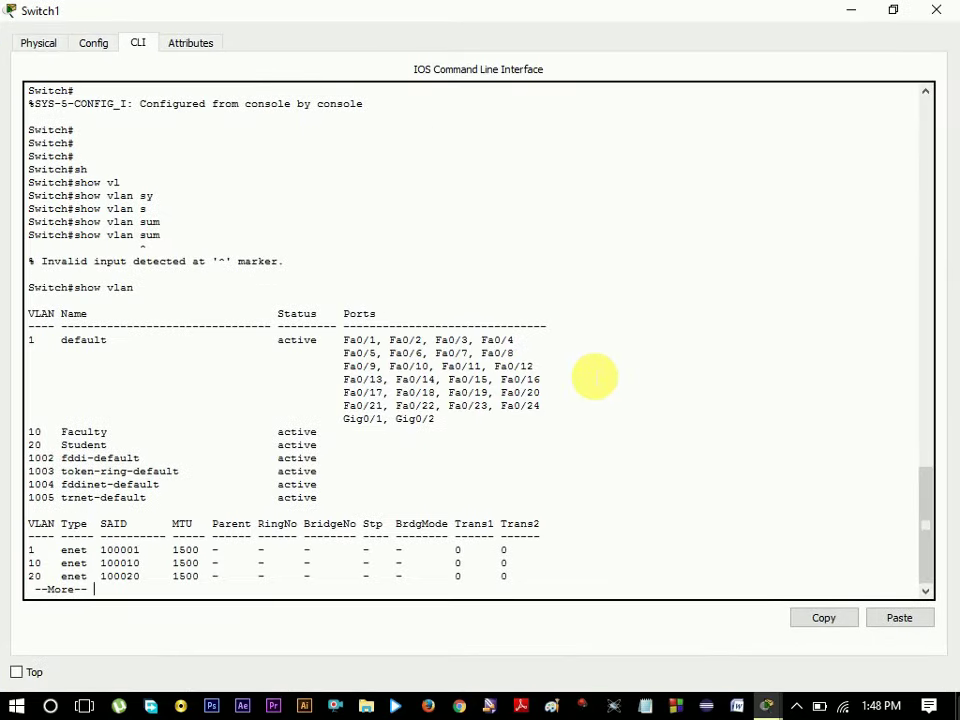
- Examine the port list of the default VLAN and the Faculty and Student rows in Switch1's VLAN table
scroll(594, 378, "up", 6)
scroll(594, 380, "down", 6)
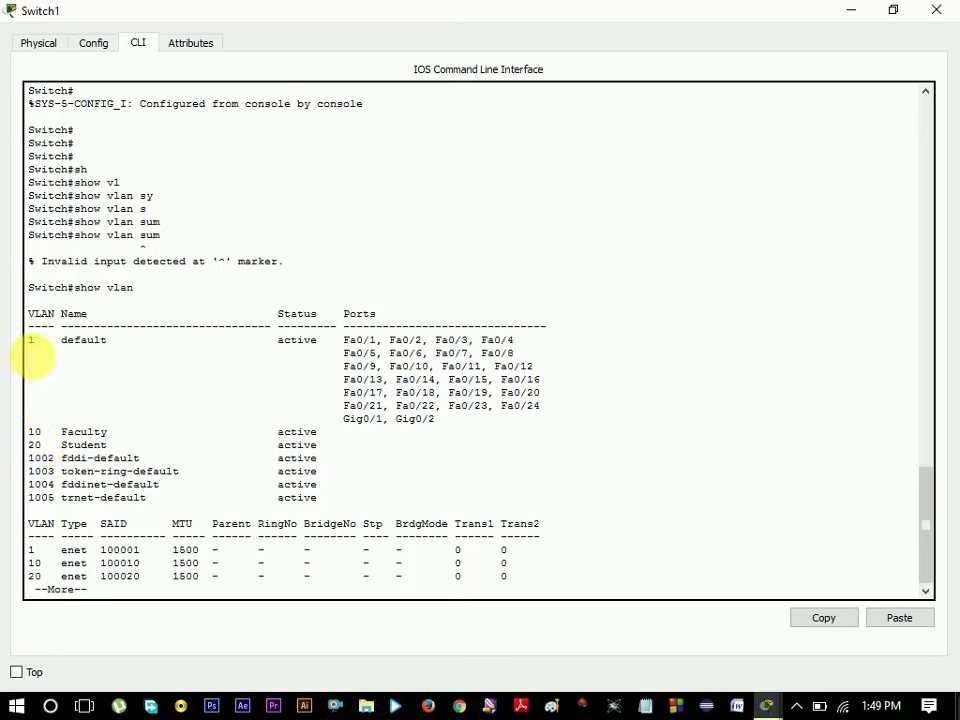
left_click_drag(30, 347, 553, 369)
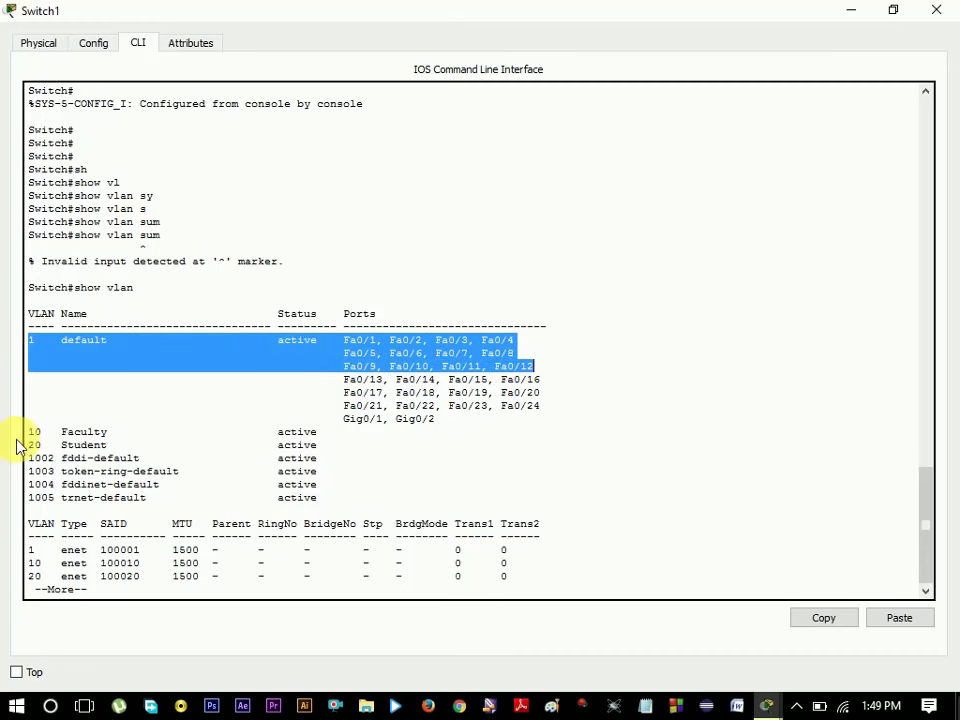
left_click(34, 362)
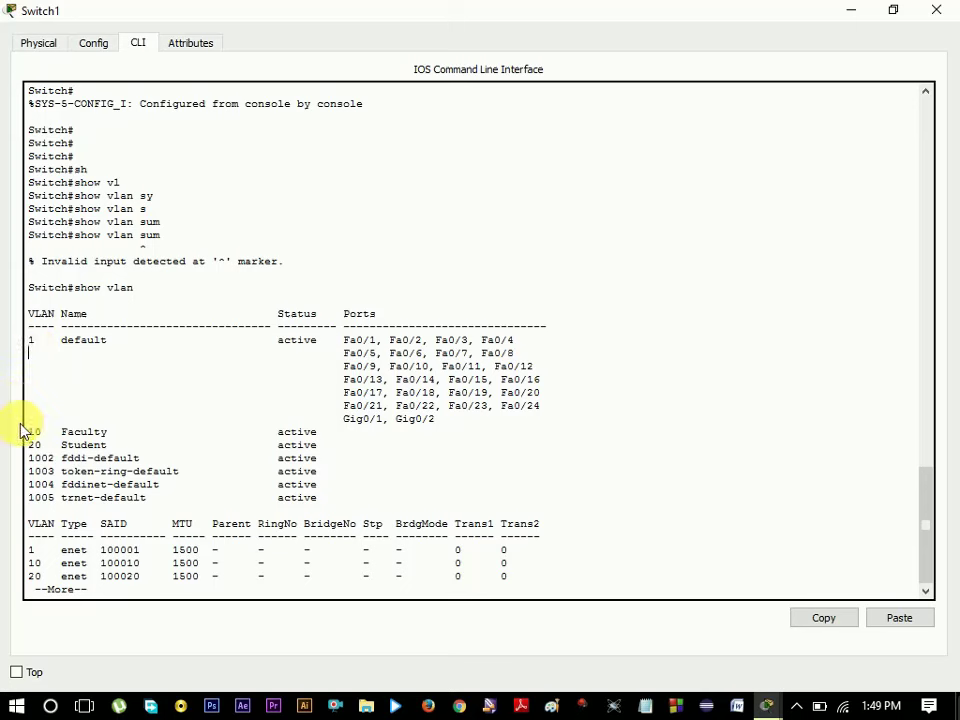
left_click_drag(28, 430, 364, 452)
left_click(360, 430)
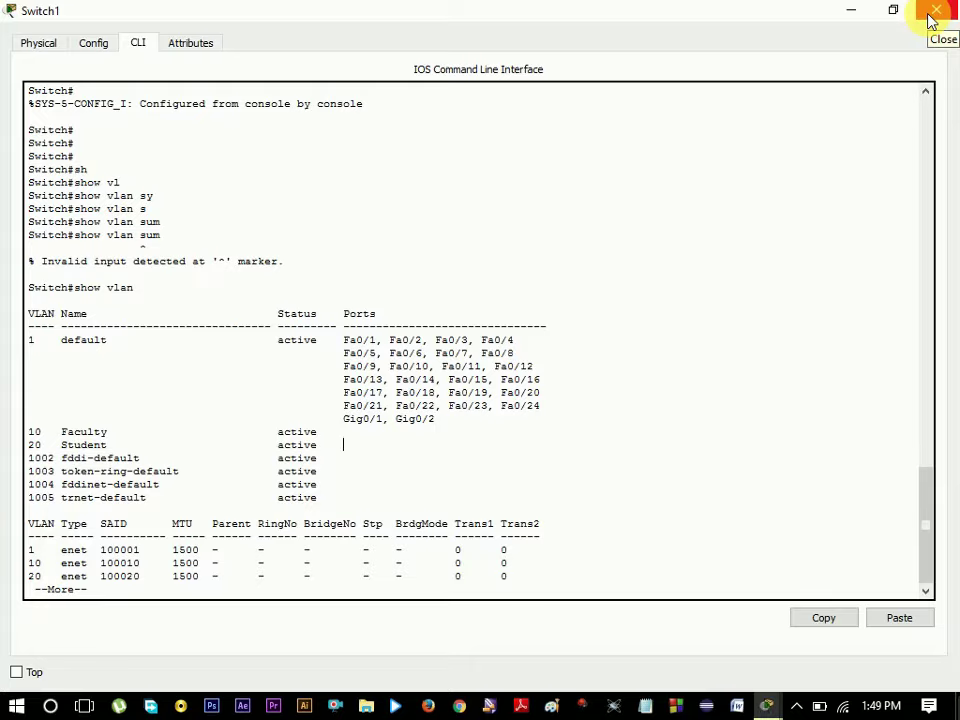
- Page through the rest of Switch1's VLAN output to the privileged EXEC prompt and minimize the Switch1 window
key("Return")
key("Return")
key("Return")
key("Return")
key("Return")
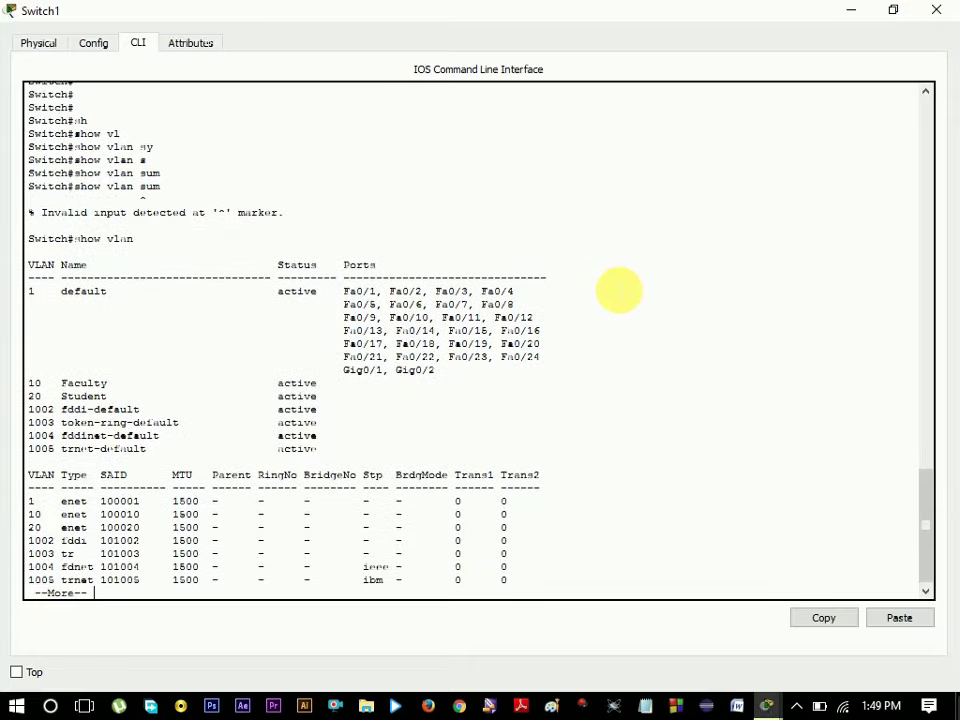
key("Return")
key("Return")
key("Return")
key("Return")
key("Return")
key("Return")
key("Return")
key("Return")
key("Return")
key("Return")
key("Return")
key("Return")
key("Return")
key("Return")
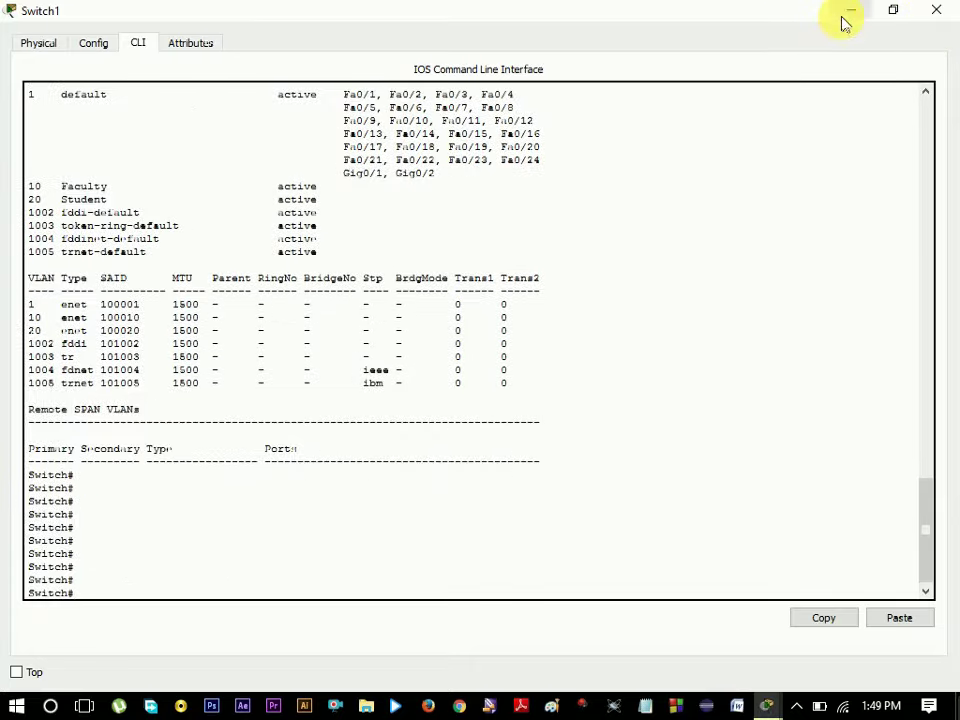
left_click(851, 12)
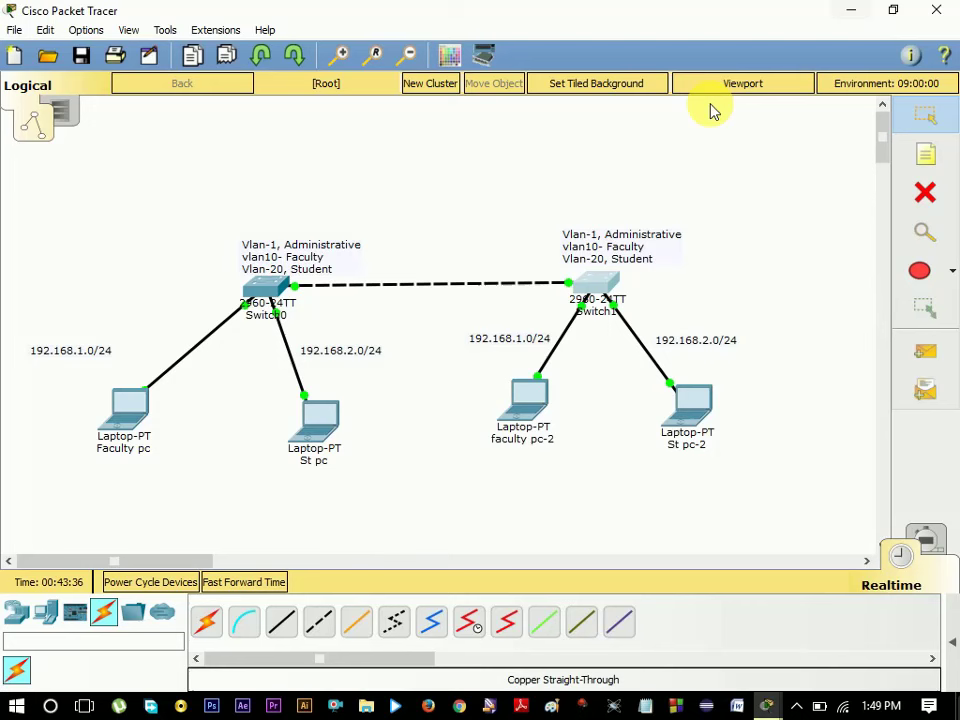
left_click(593, 292)
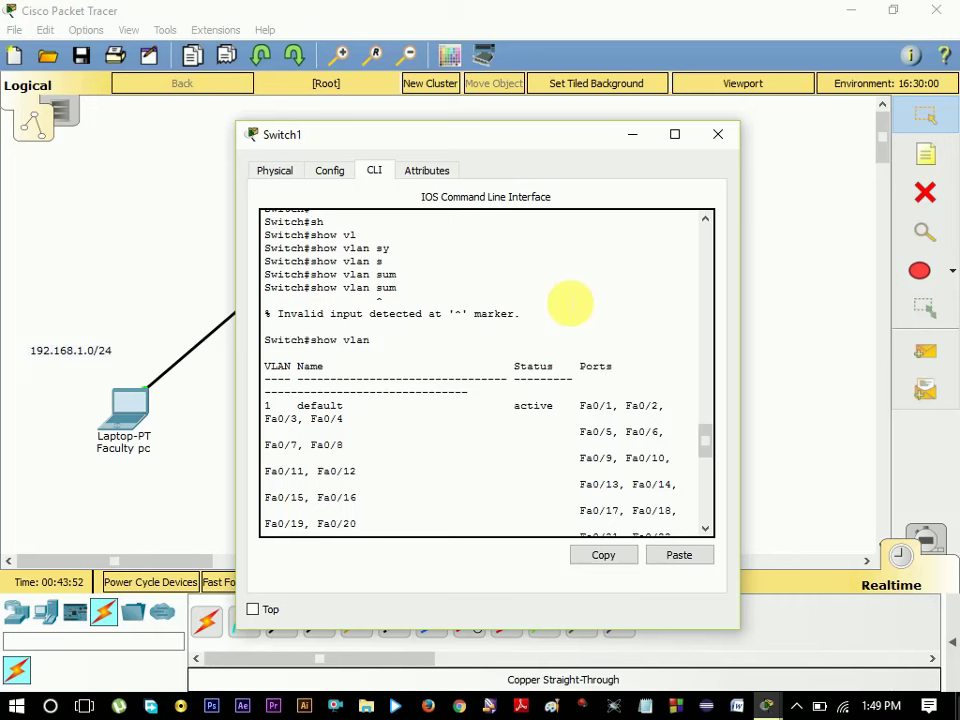
type("\\")
key("Return")
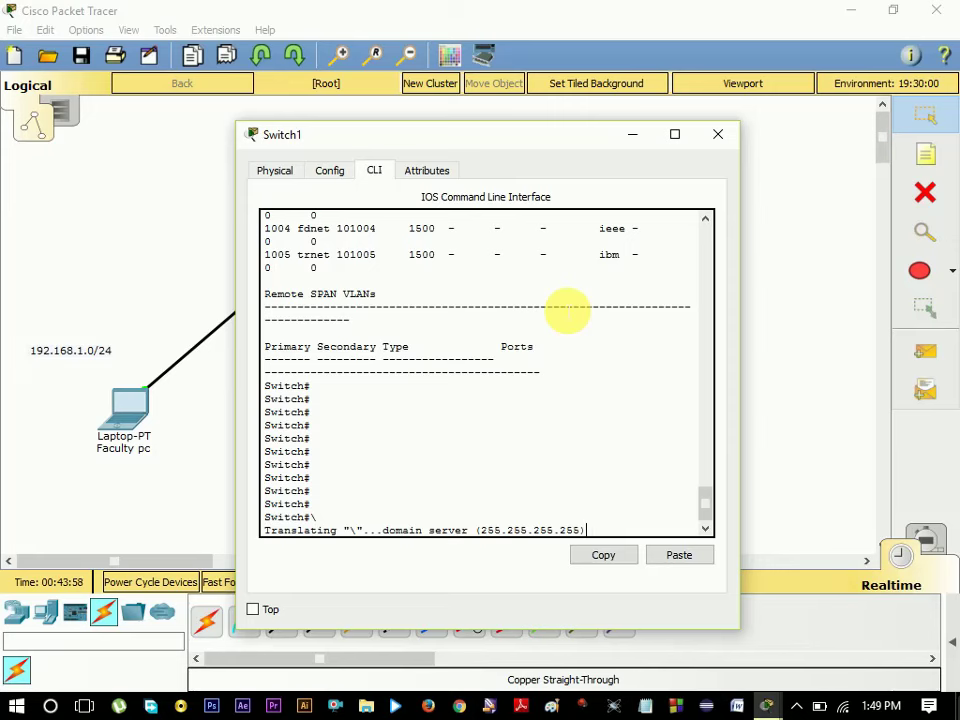
left_click(182, 225)
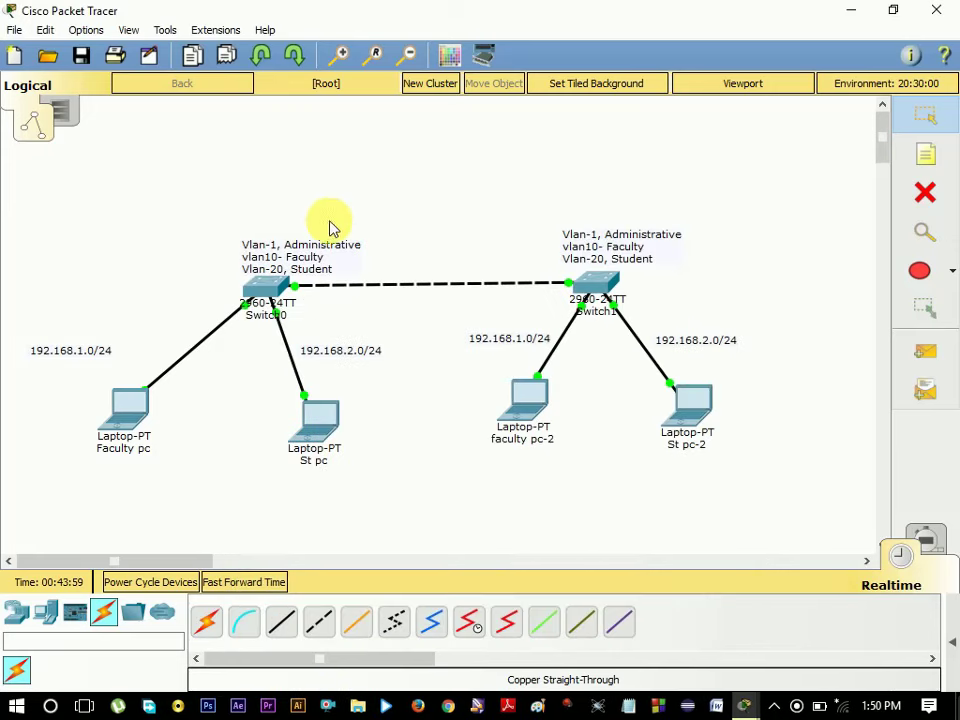
- Open Switch0's command line and exit the Student VLAN's configuration to return to global configuration mode
left_click(253, 294)
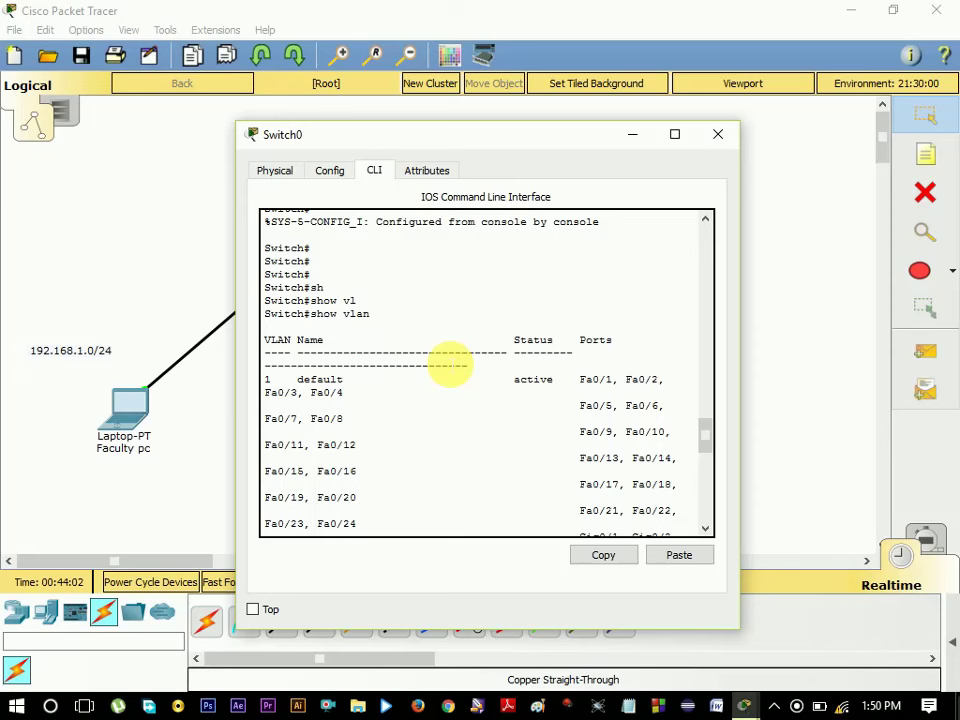
left_click_drag(446, 358, 437, 405)
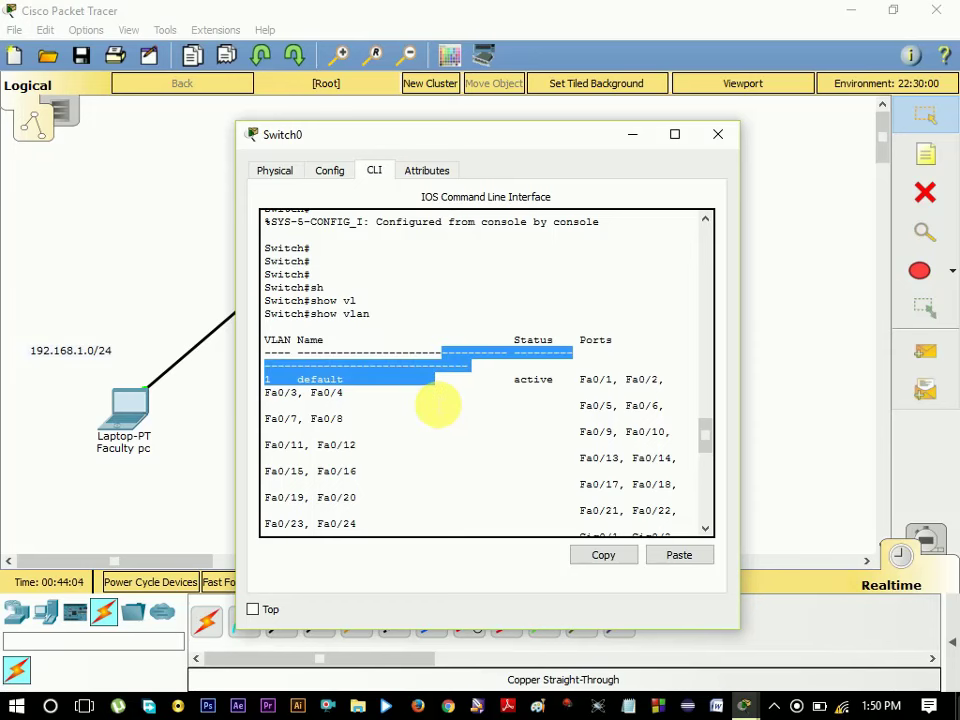
scroll(437, 405, "down", 10)
type("exit")
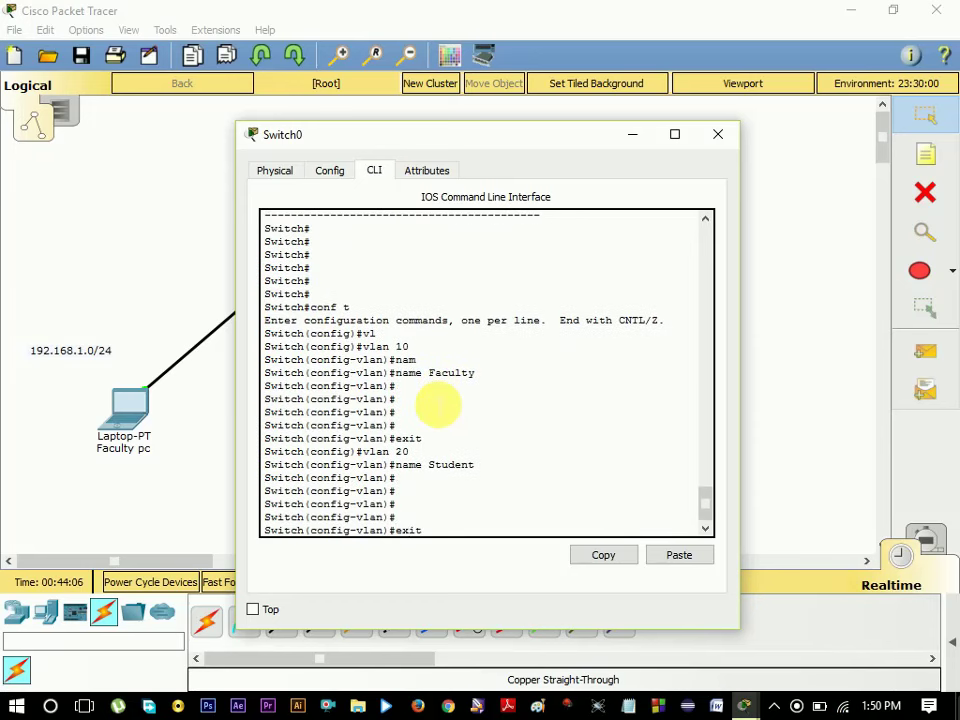
key("Return")
key("Return")
key("Return")
key("Return")
key("Return")
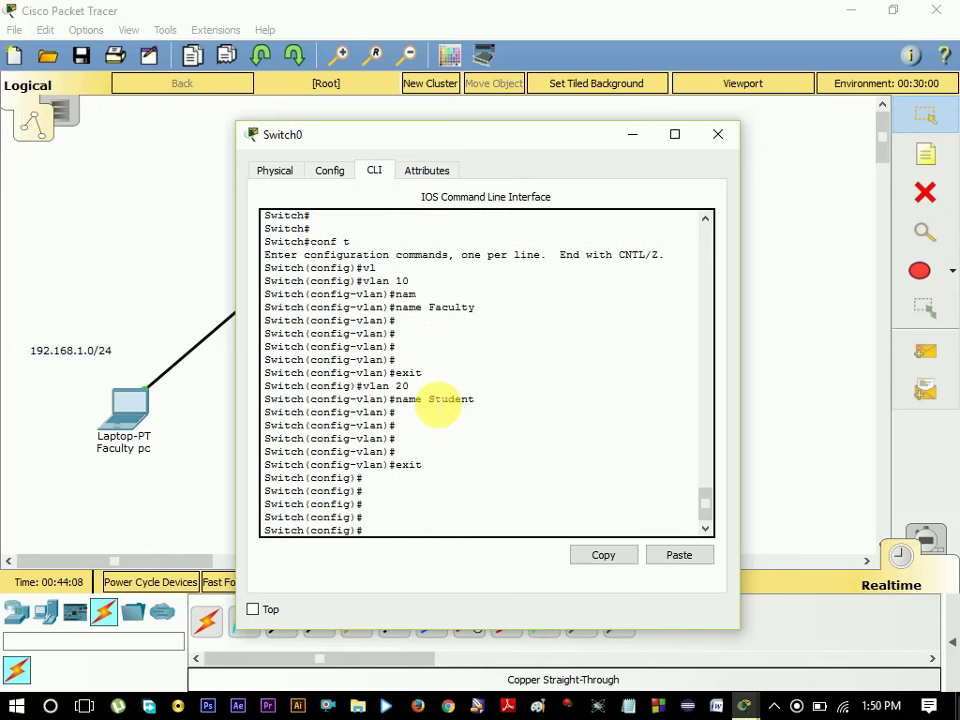
- Disable DNS name lookup on Switch0 with no ip domain-lookup
type("no ip")
key("Tab")
type("do")
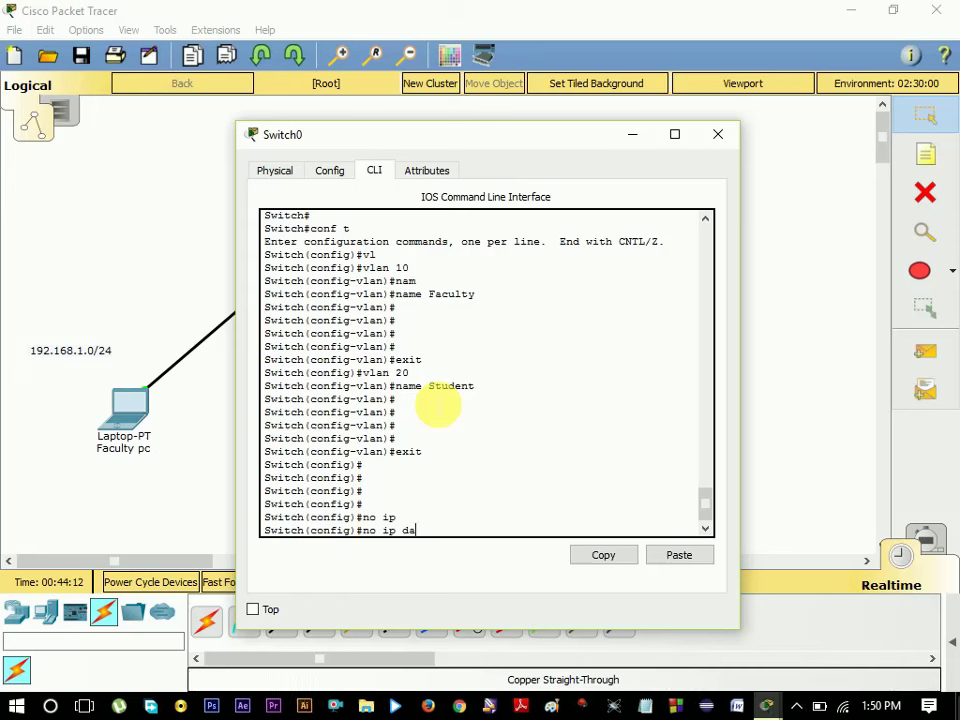
key("Tab")
type("m")
key("Tab")
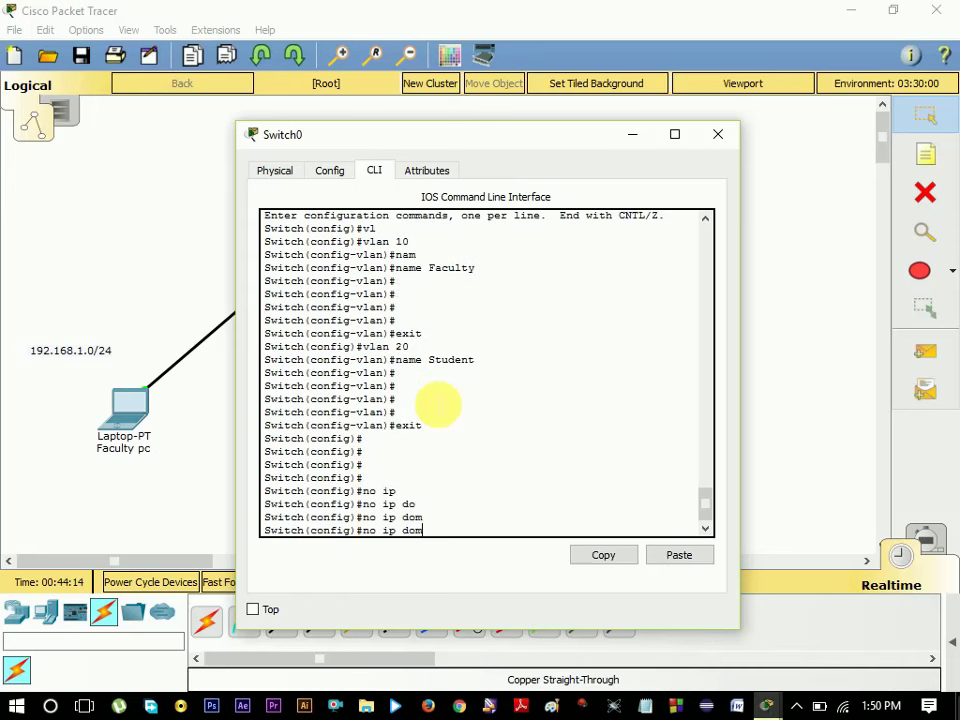
type("ain")
key("Tab")
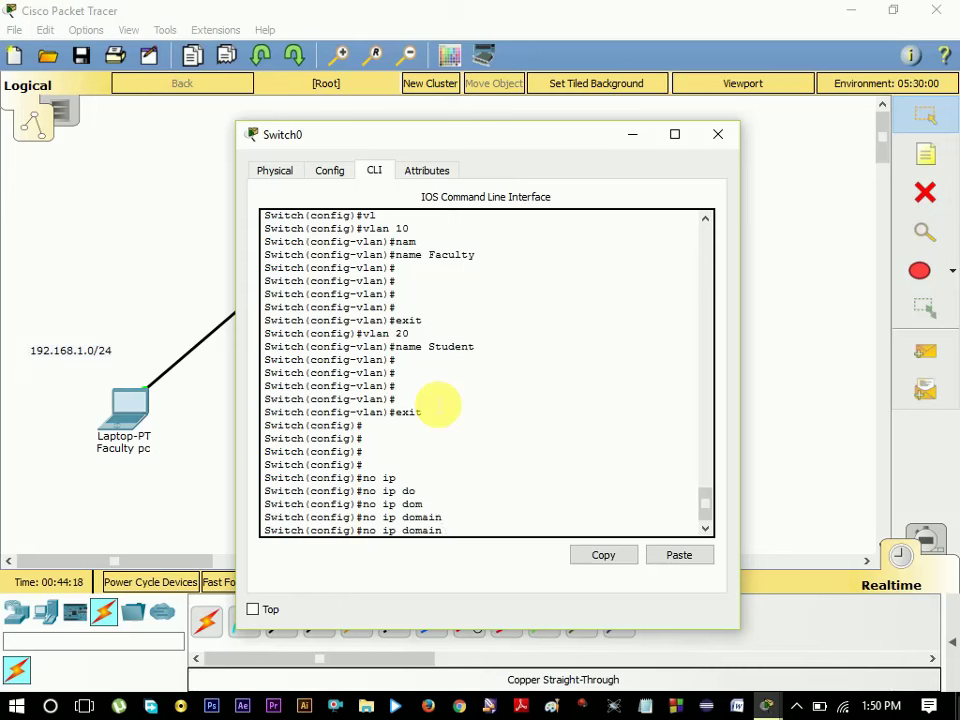
type("-lo")
key("Tab")
key("Return")
key("Return")
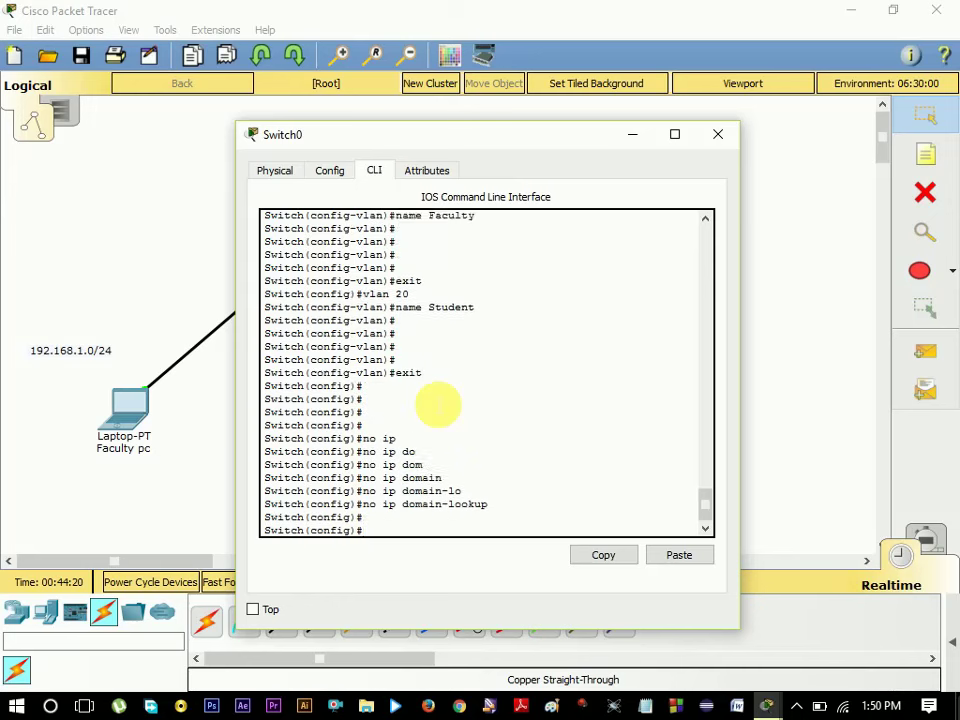
key("Return")
key("Return")
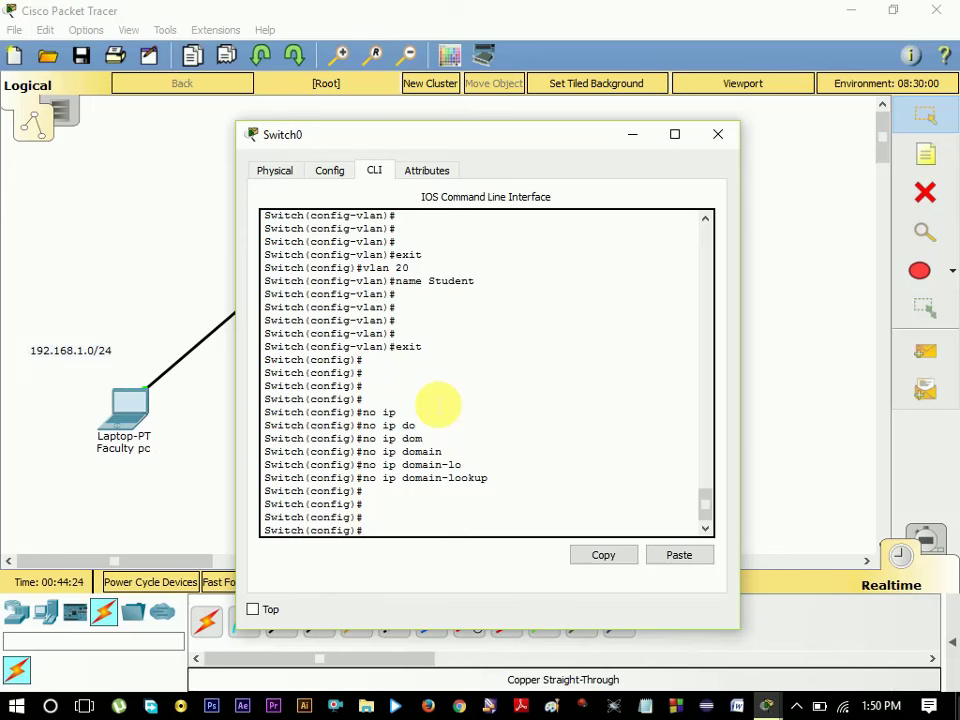
- Enter interface configuration mode for fastEthernet 0/2 on Switch0
type("int")
key("Tab")
type("fas")
key("Tab")
type("0/2")
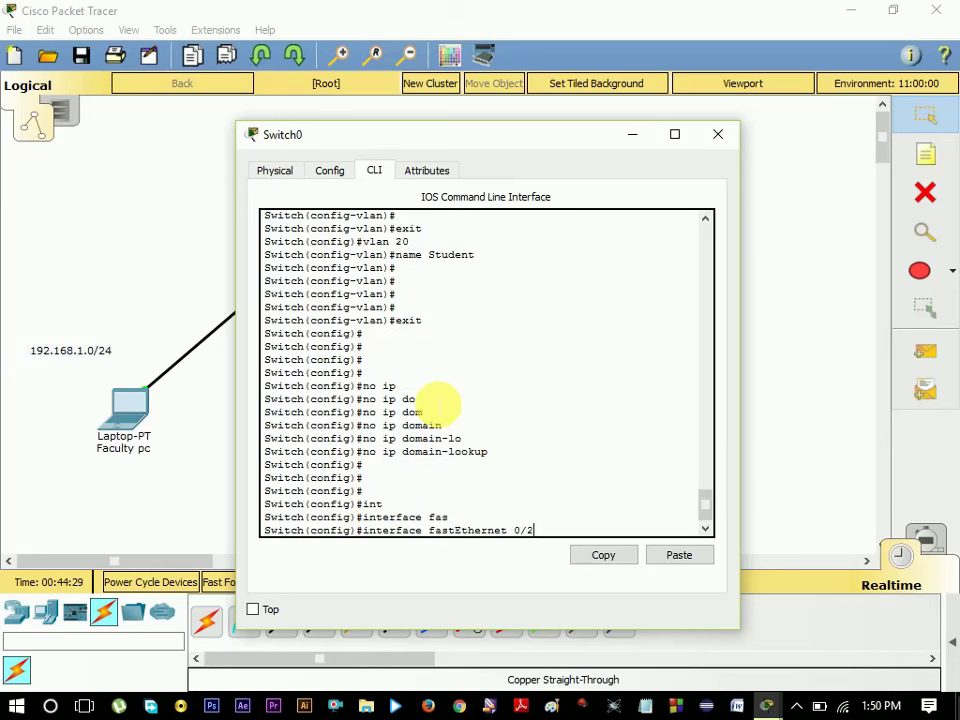
key("Return")
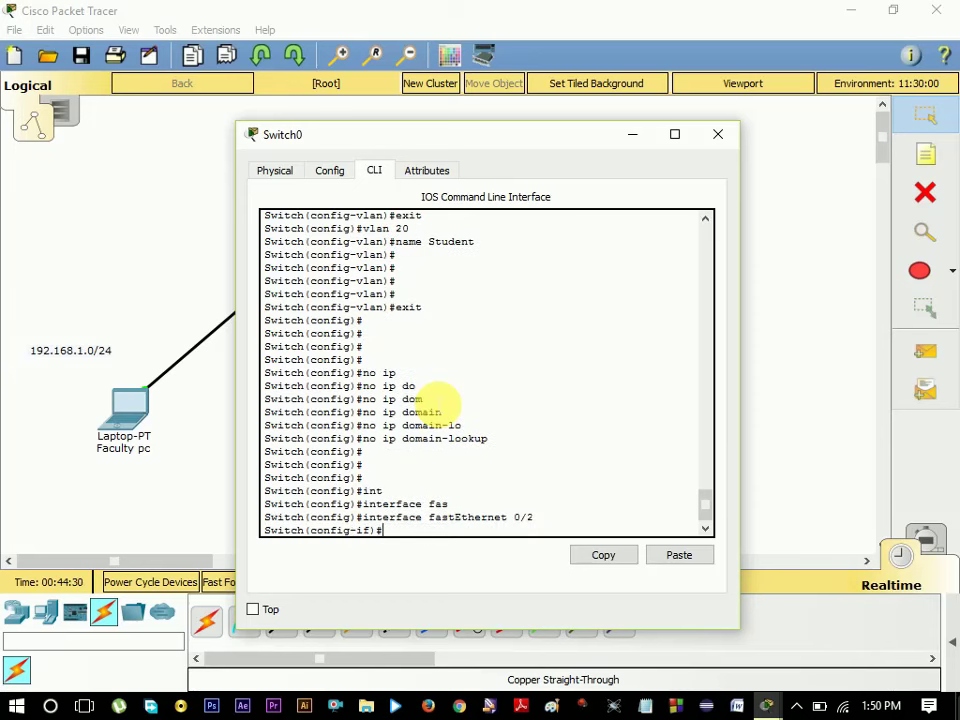
- Uncover the topology, check which Switch0 port connects to Faculty pc, and return to Switch0's command line
left_click_drag(480, 134, 572, 270)
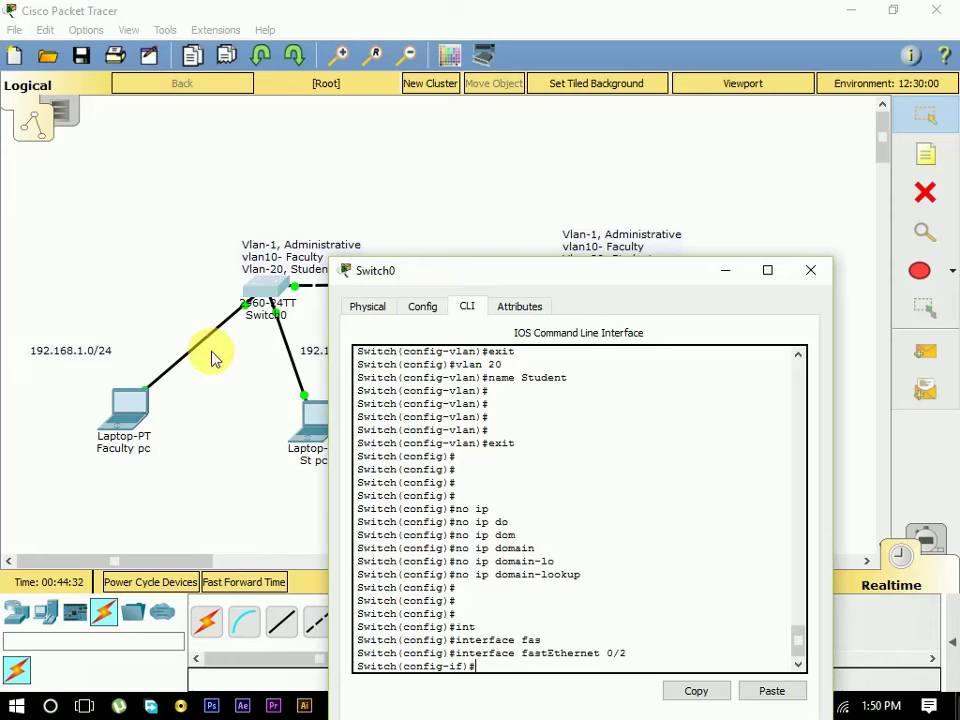
left_click(245, 312)
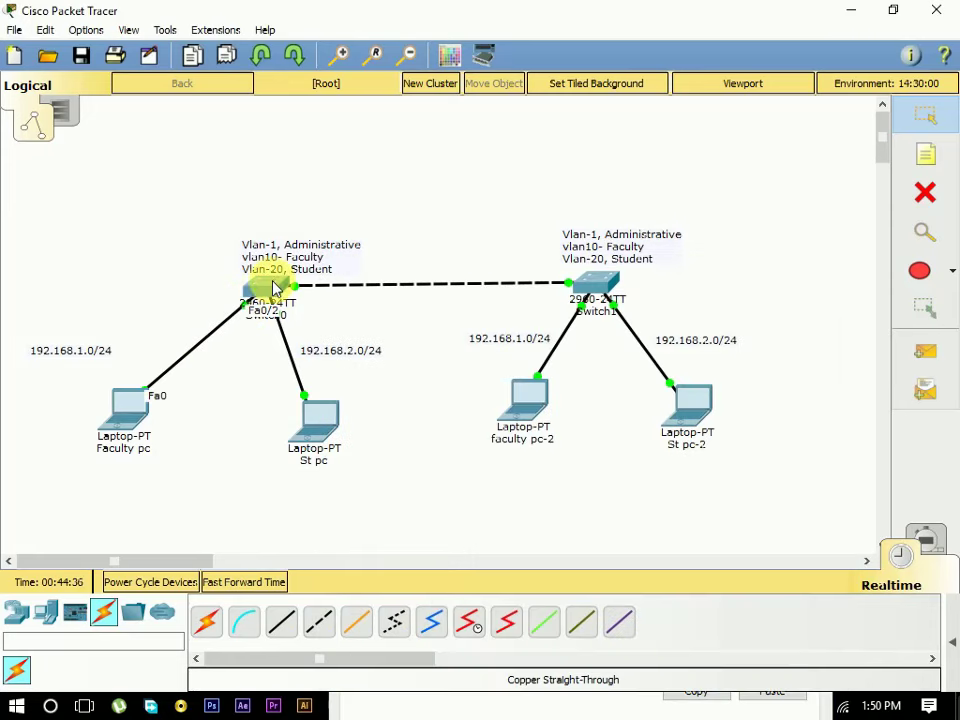
left_click(268, 281)
- Set Switch0's fastEthernet 0/2 port to access mode with switchport mode access
type("sw")
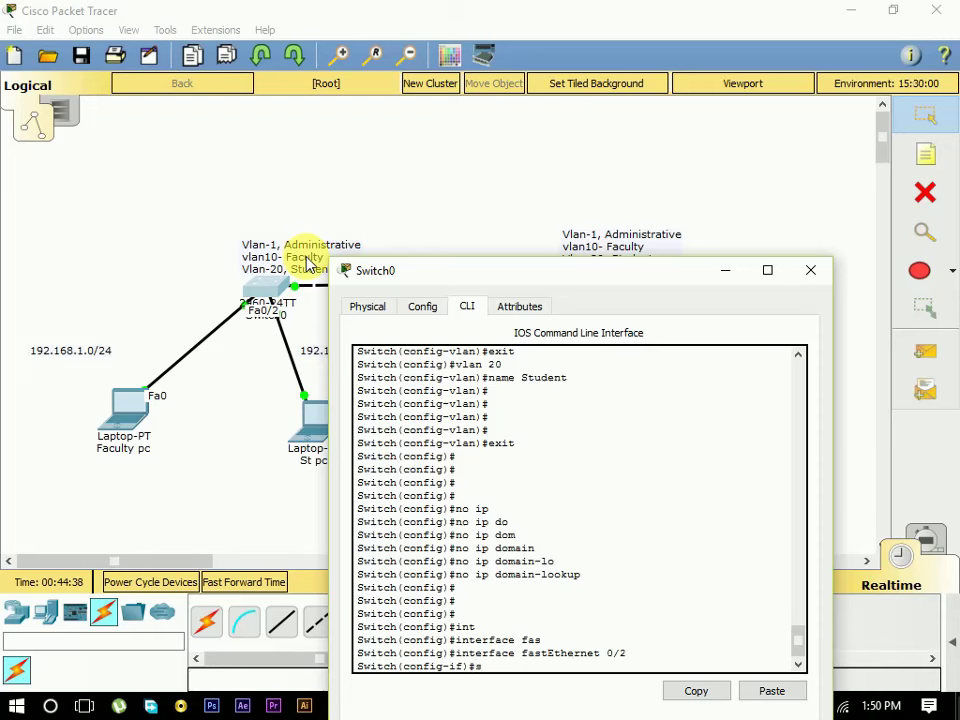
key("Tab")
type("mo")
key("Tab")
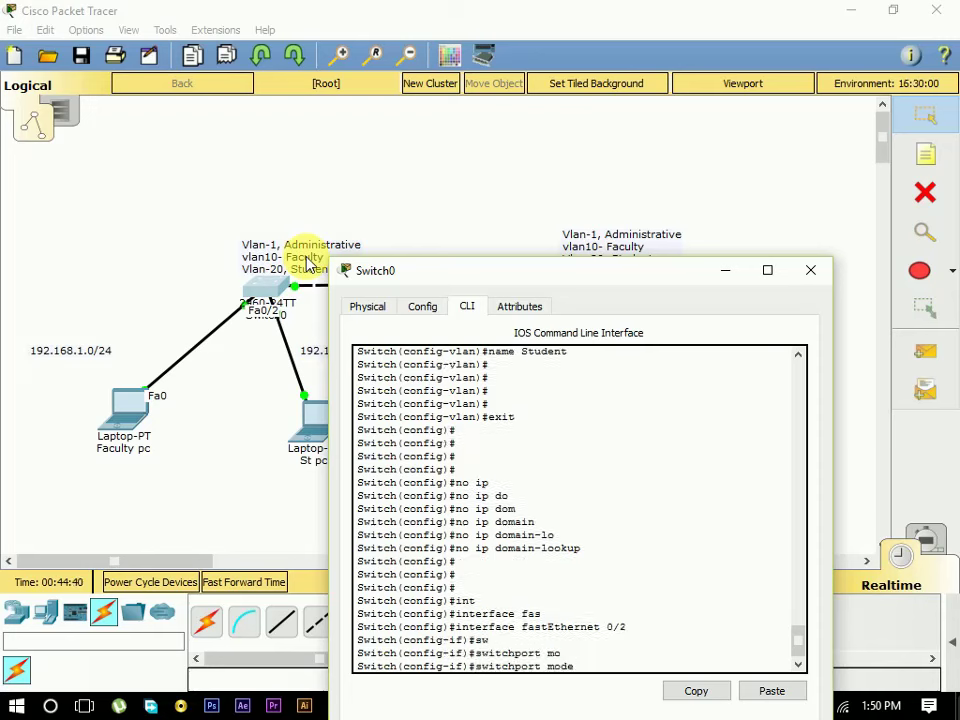
type("acc")
key("Tab")
key("Return")
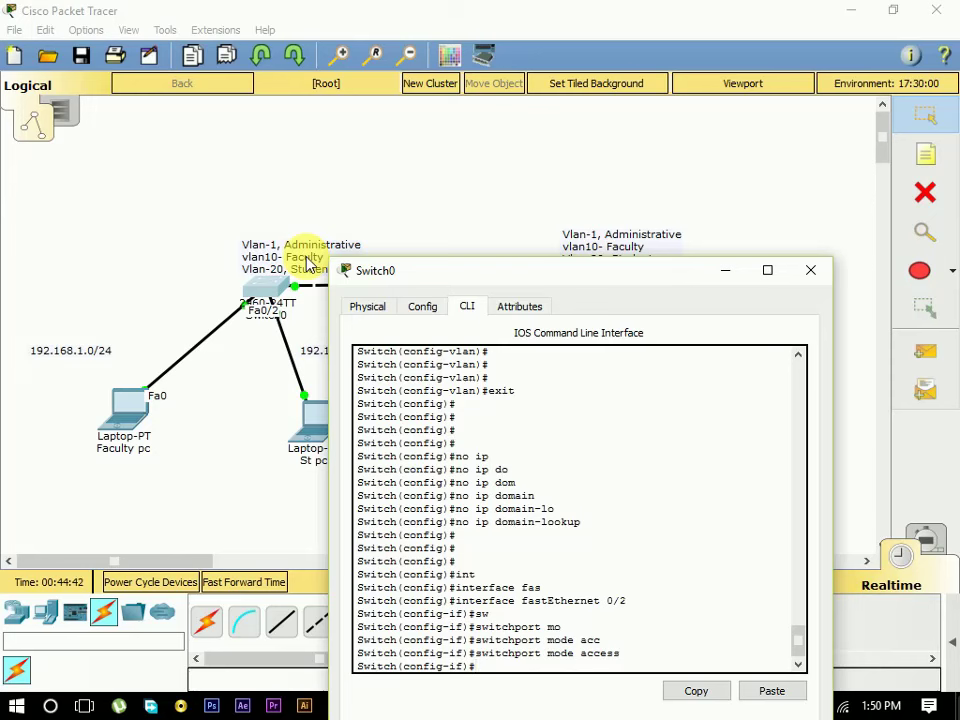
- Assign Switch0's fastEthernet 0/2 port to VLAN 10 with switchport access vlan 10
type("sw")
key("Tab")
type("acc")
key("Tab")
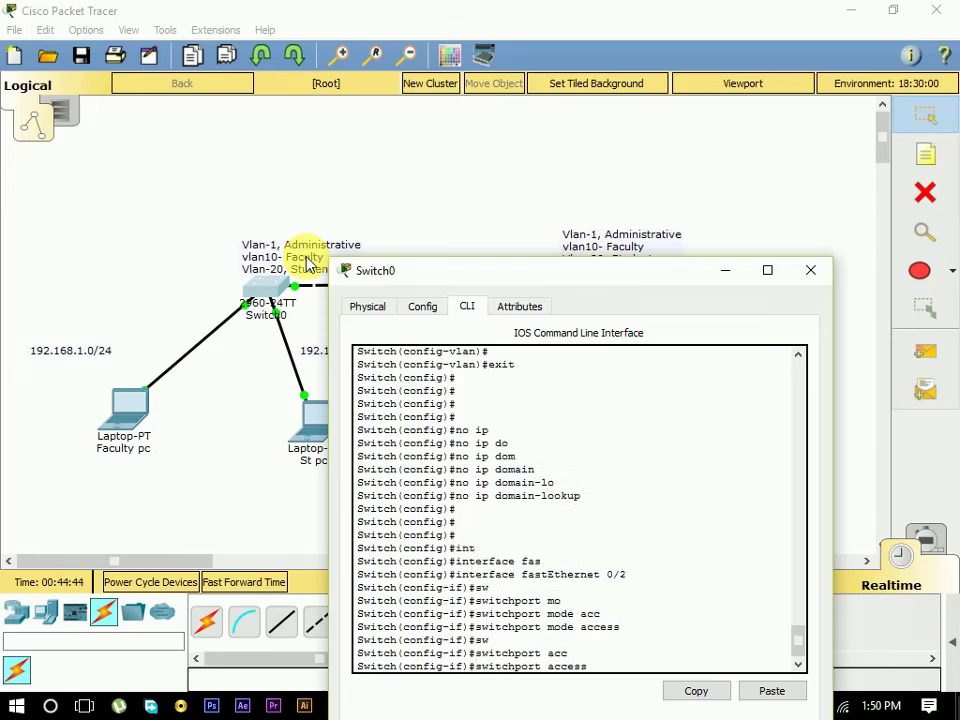
type("vl")
key("Tab")
type("10")
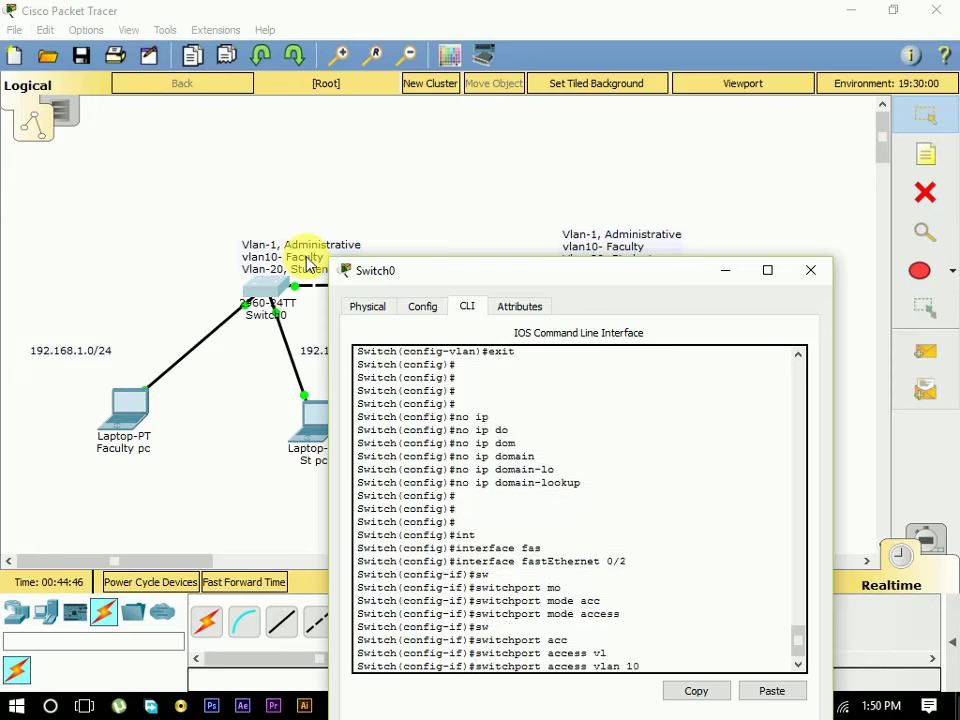
key("Return")
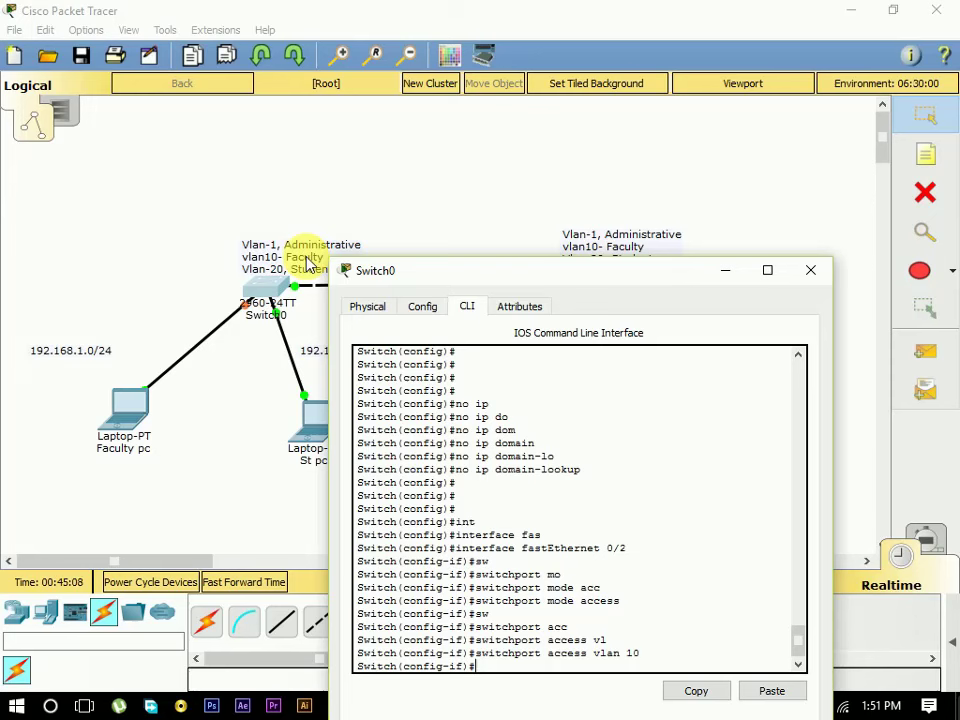
- Enable Switch0's fastEthernet 0/2 port with no shut and exit to global configuration mode
type("no shut")
key("Return")
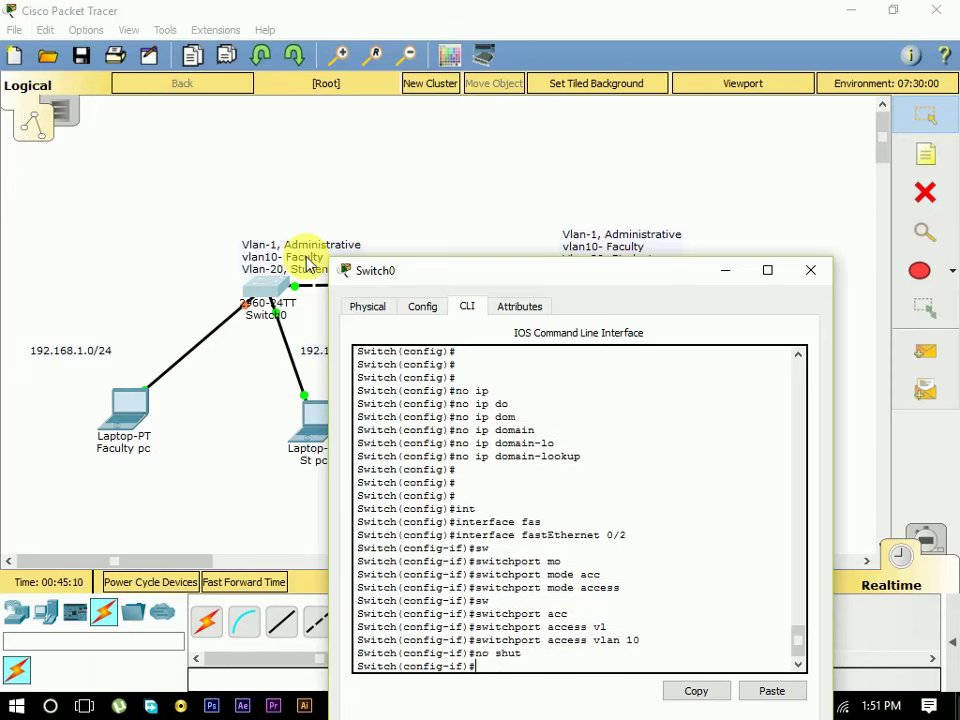
key("Return")
key("Return")
key("Return")
type("exit")
key("Return")
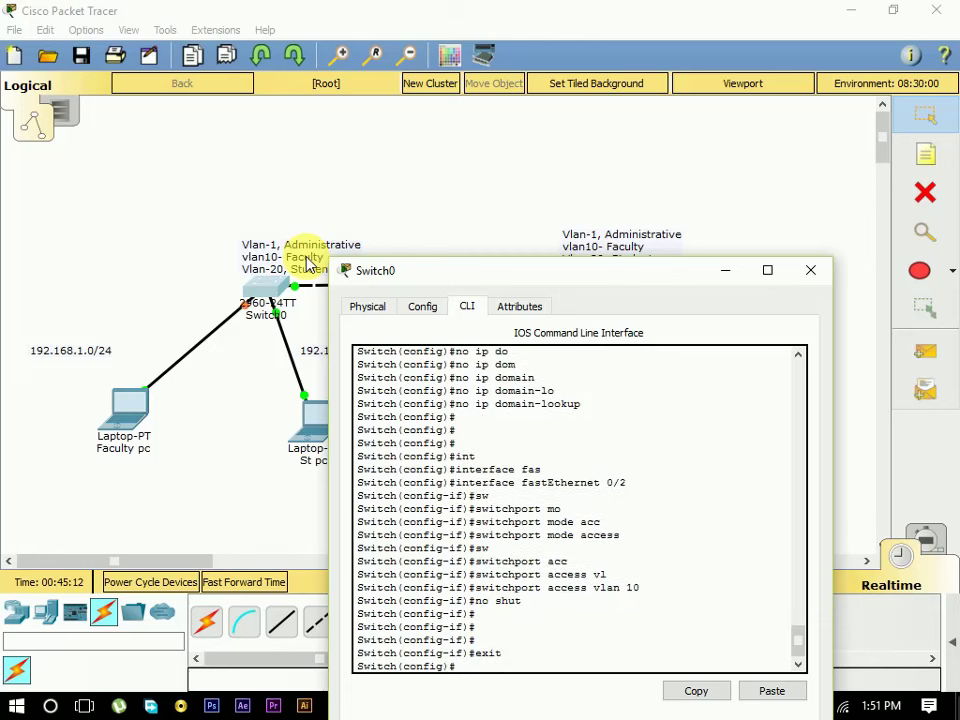
key("Return")
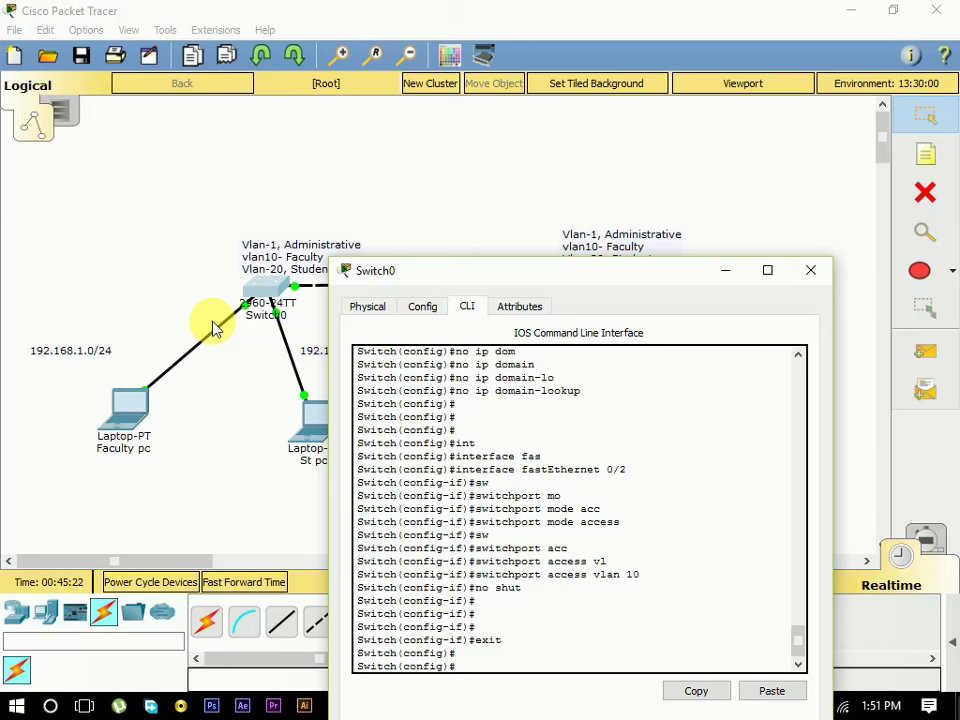
- Enter range configuration mode for fastEthernet 0/1-10 on Switch0 and exit back to global configuration mode
type("int")
key("Tab")
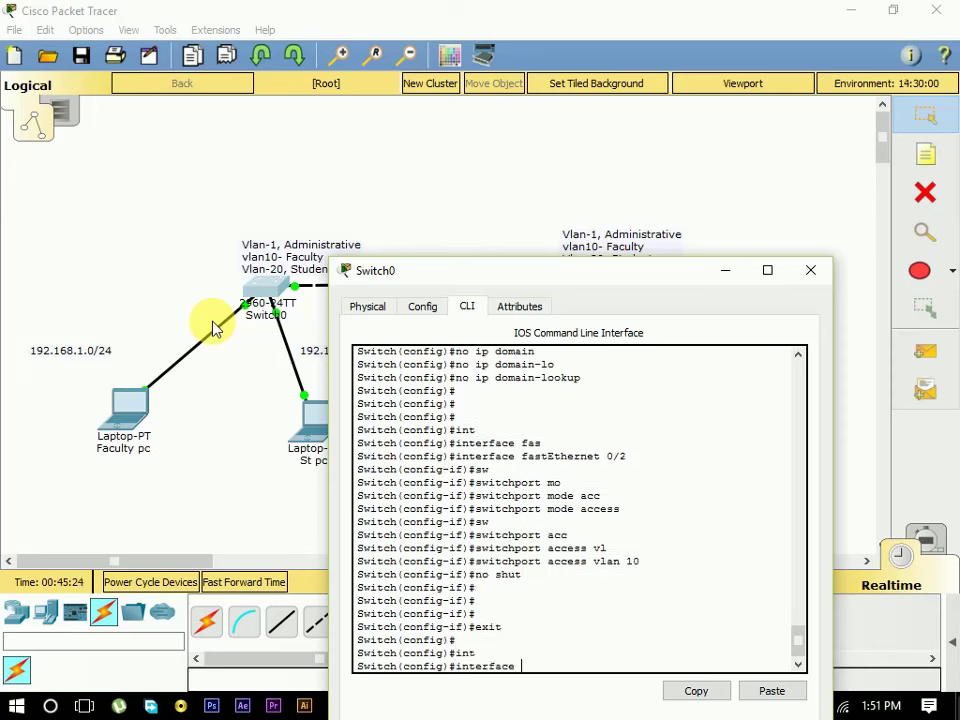
type("r")
key("Tab")
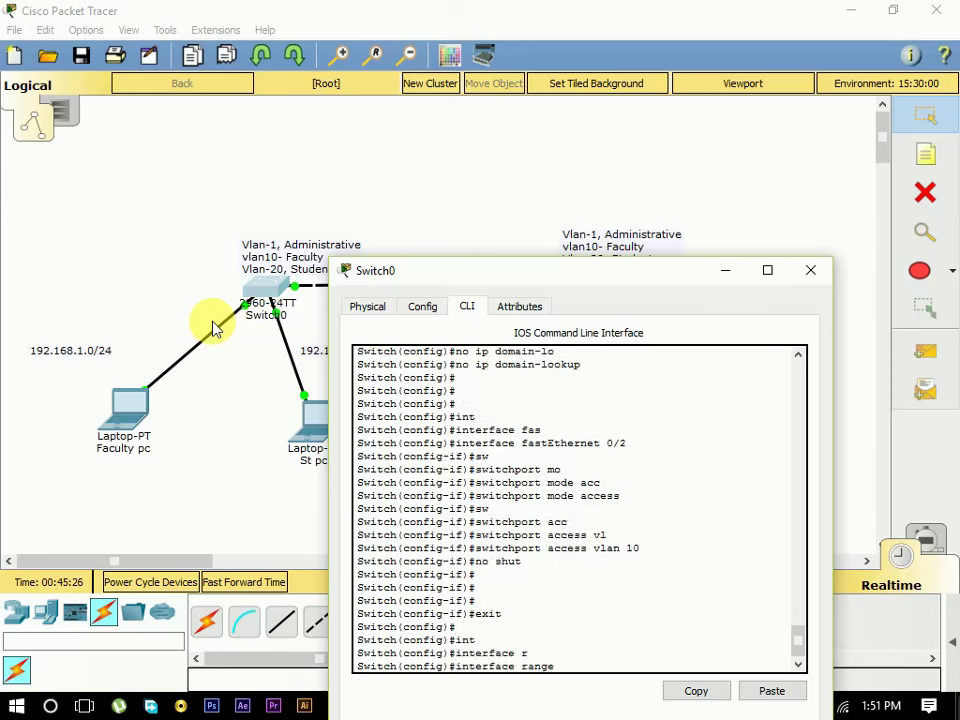
type("fas")
key("Tab")
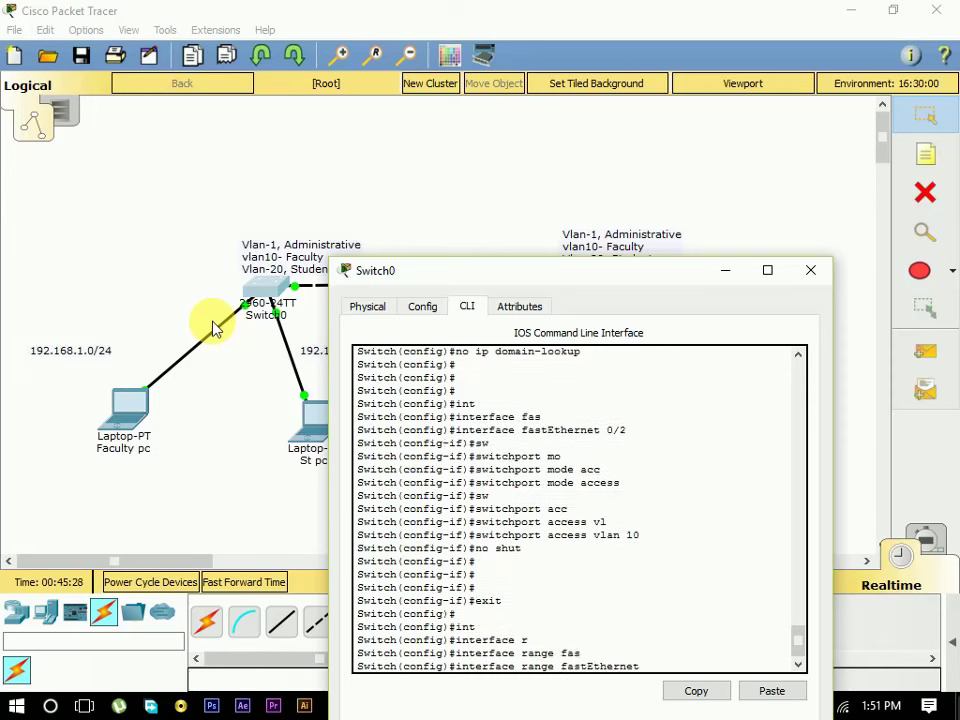
type("0/1-10")
key("Return")
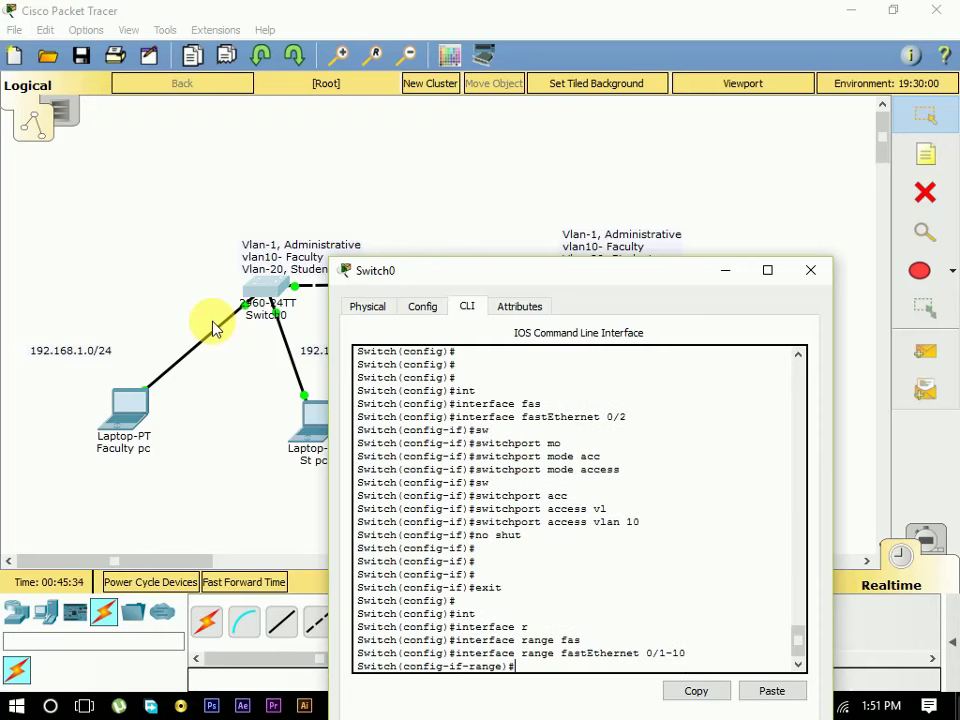
type("exit")
key("Return")
key("Return")
key("Return")
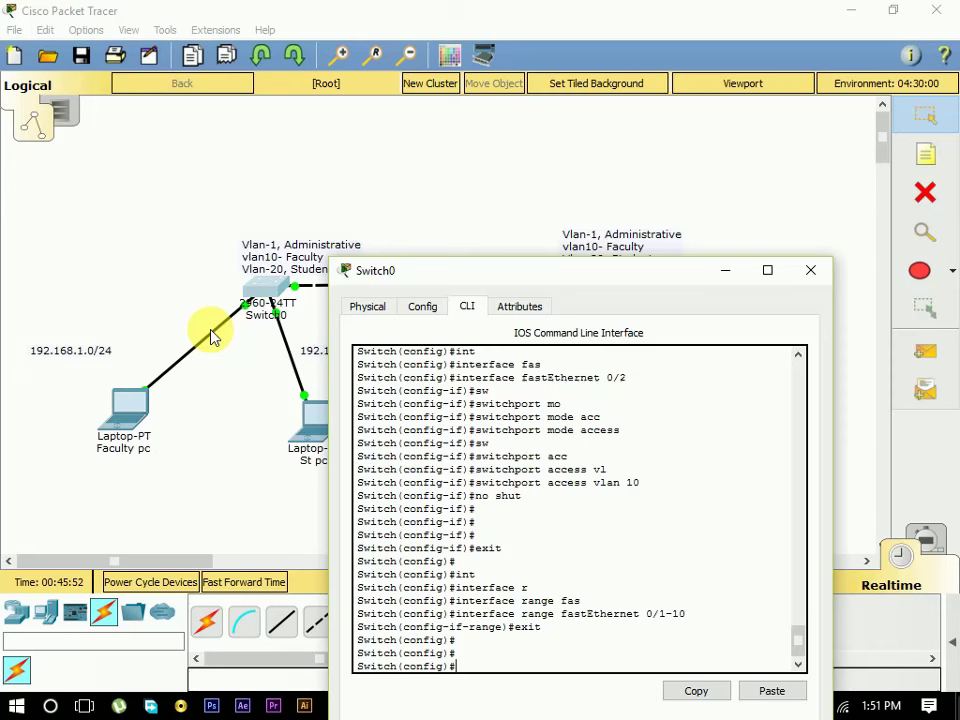
- Enter interface configuration mode for fastEthernet 0/3 on Switch0
type("int")
key("Tab")
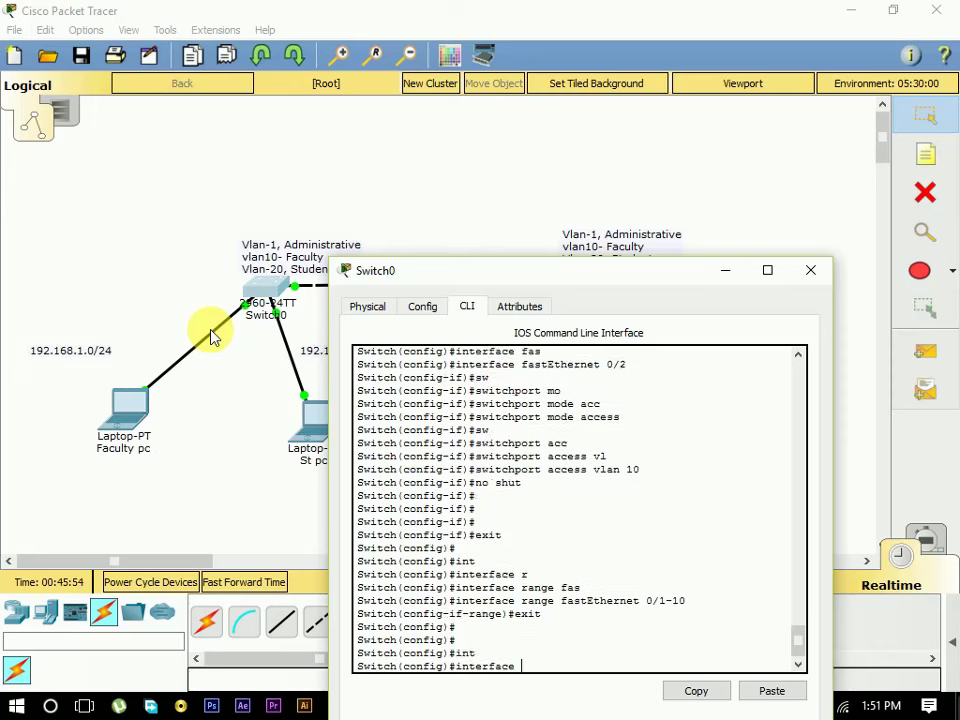
type("fas")
key("Tab")
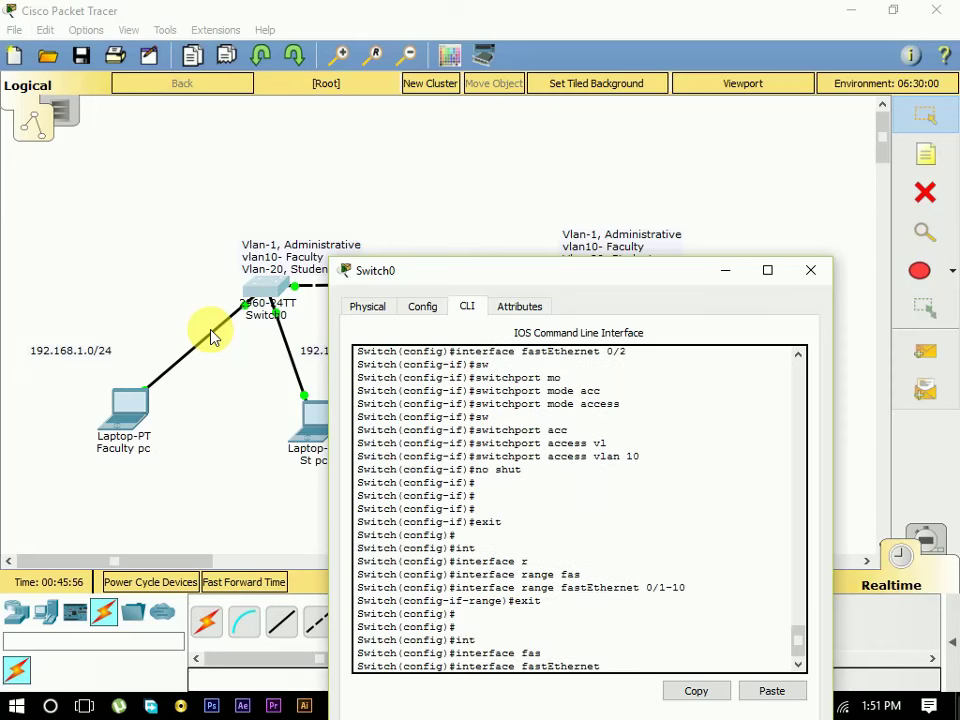
type("0/3")
key("Return")
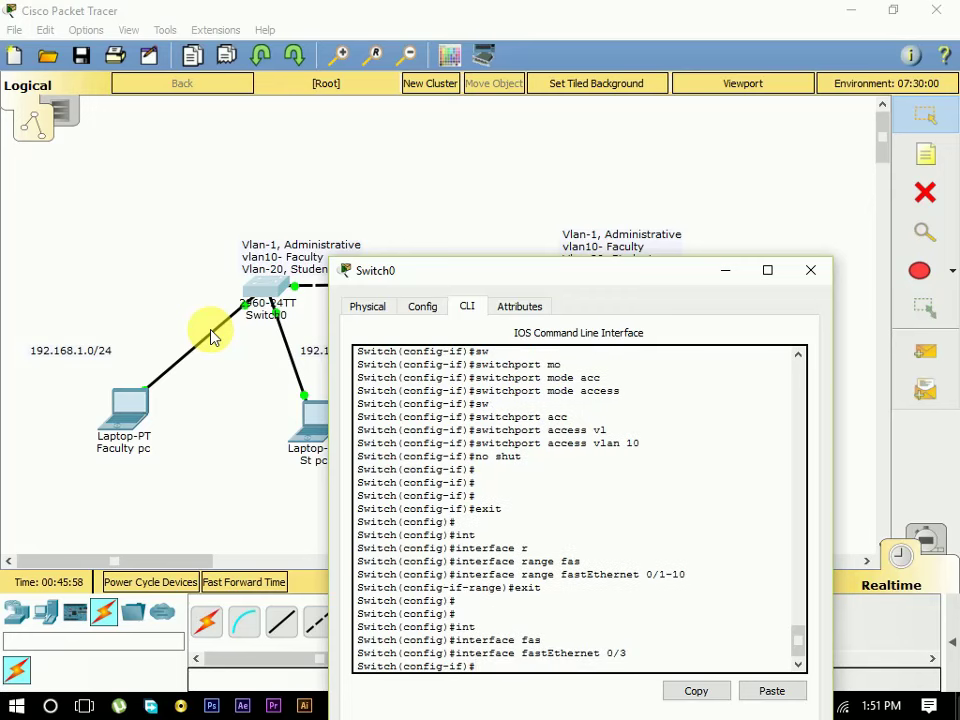
- Set Switch0's fastEthernet 0/3 port to access mode with switchport mode access
type("sw")
key("Tab")
type("mo")
key("Tab")
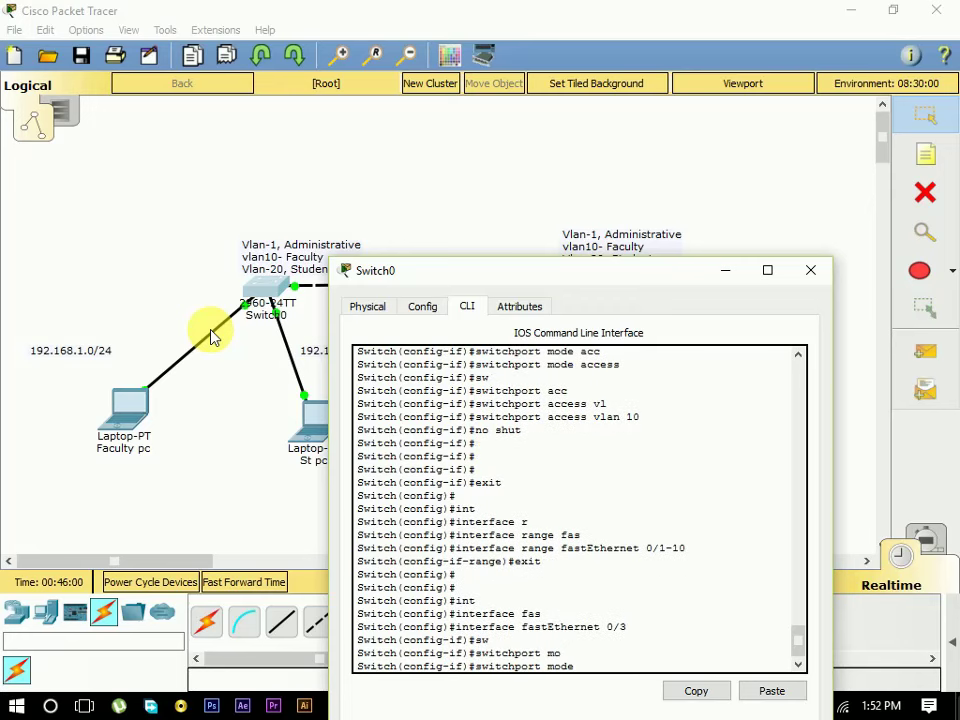
type("acc")
key("Tab")
key("Return")
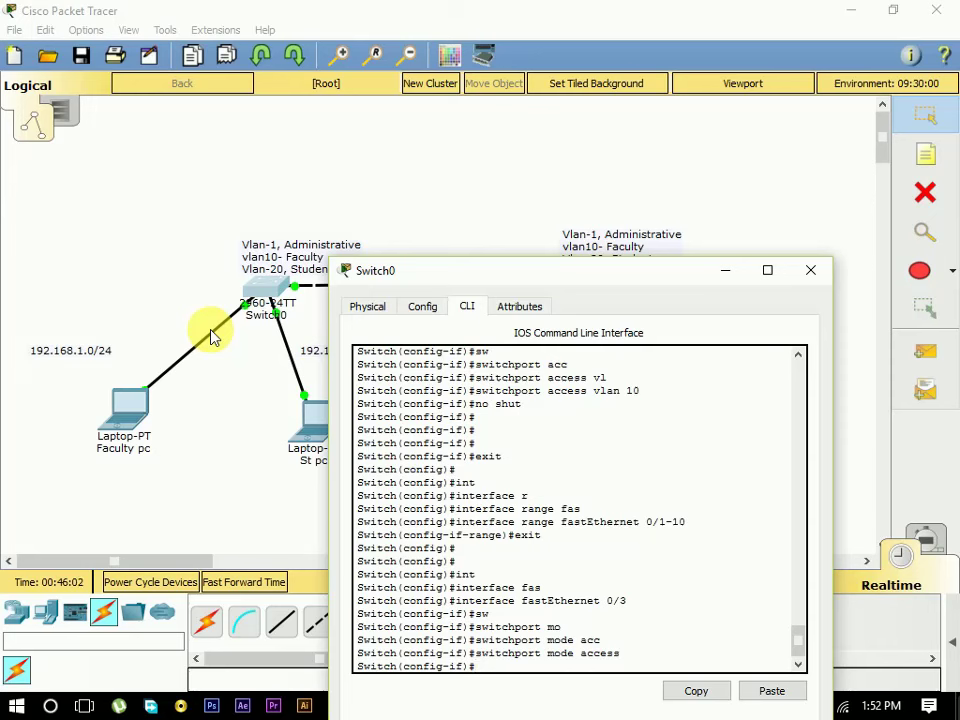
- Assign Switch0's fastEthernet 0/3 port to VLAN 20 with switchport access vlan 20
type("sw")
key("Tab")
type("ac")
key("Tab")
type("v")
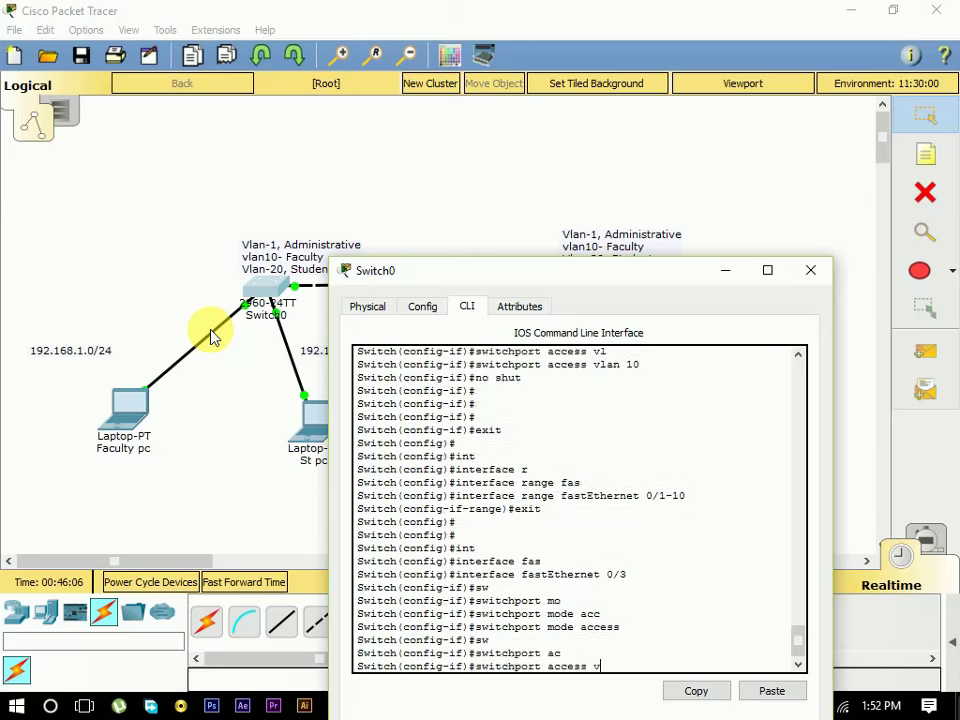
type("l")
key("Tab")
type("20")
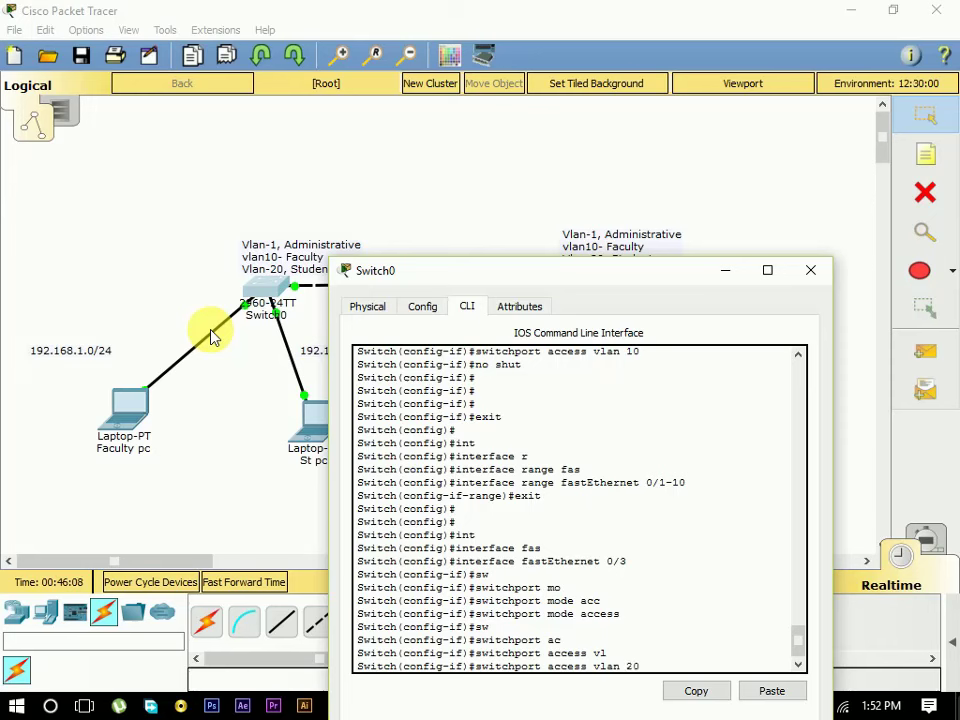
key("Return")
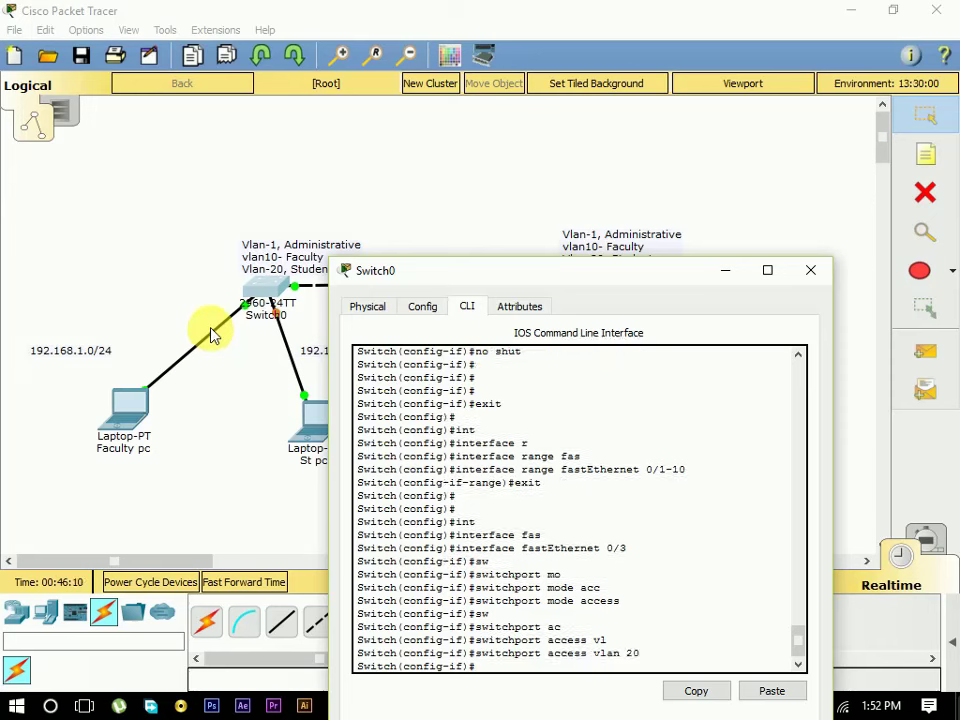
- Enable Switch0's fastEthernet 0/3 port with no shut and exit to global configuration mode
type("exit")
key("BackSpace")
key("BackSpace")
key("BackSpace")
key("BackSpace")
type("no shut")
key("Return")
key("Return")
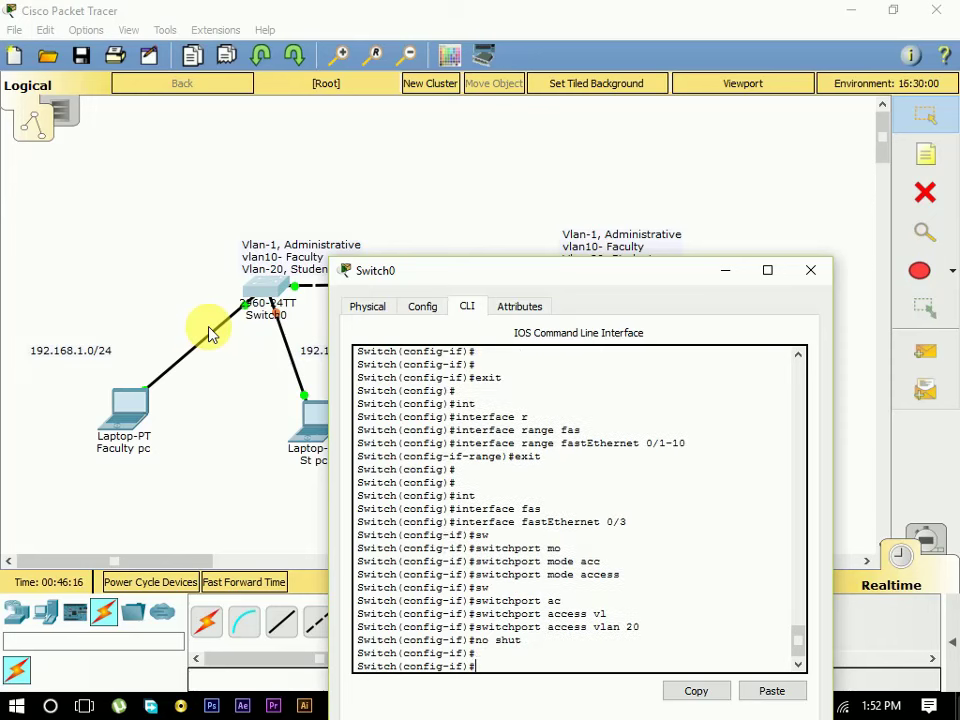
type("exit")
key("Return")
key("Return")
key("Return")
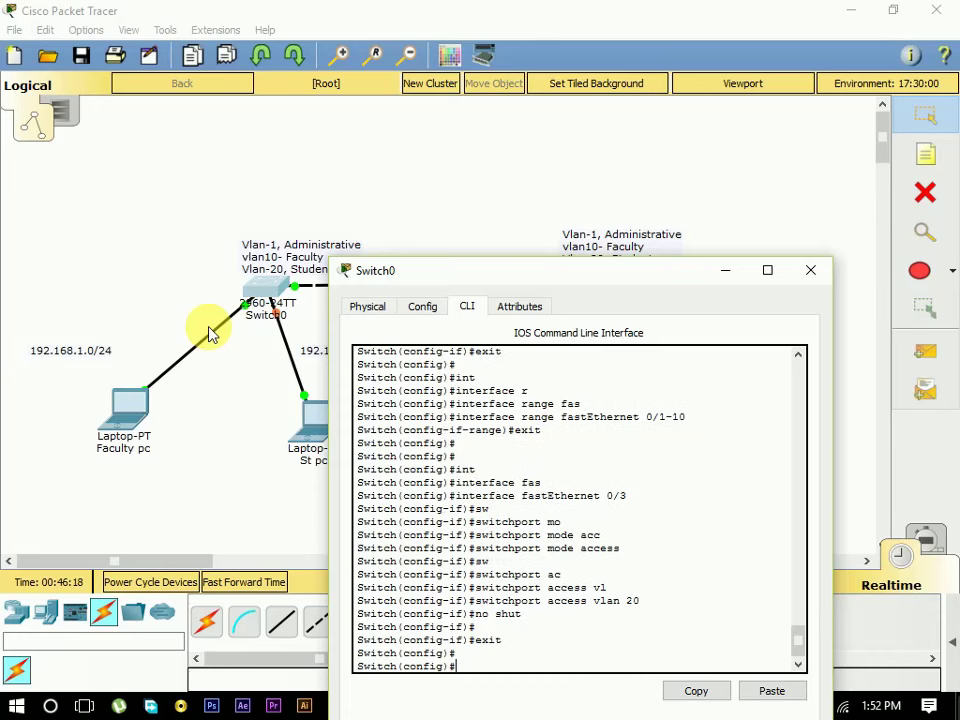
- Exit Switch0's global configuration mode and re-enter it with conf t
type("exit4")
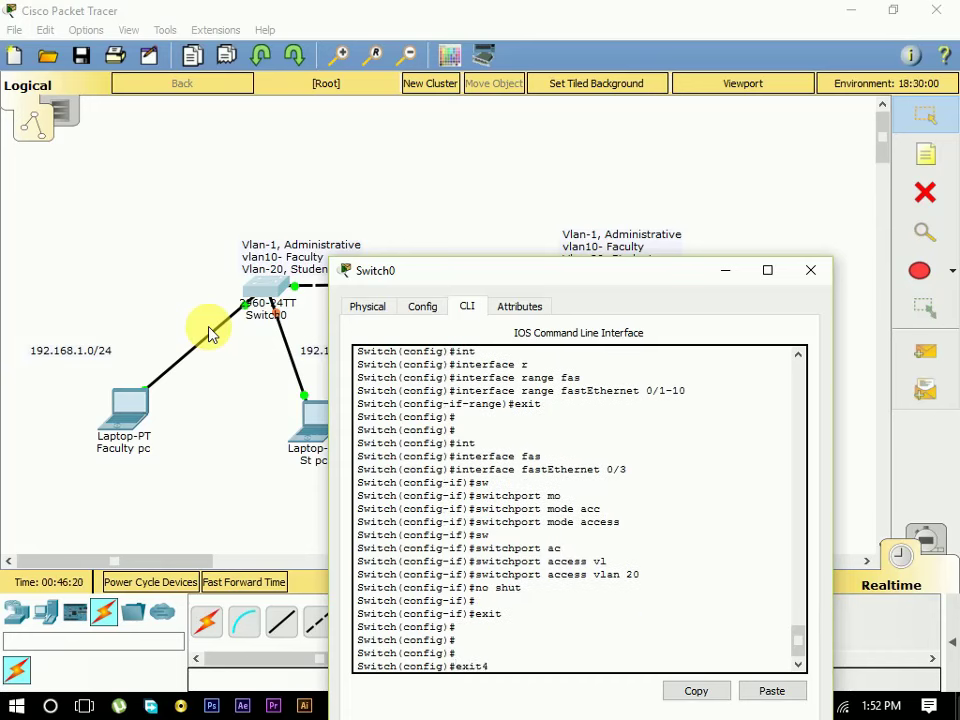
key("Return")
key("Return")
key("Return")
key("Return")
type("conf")
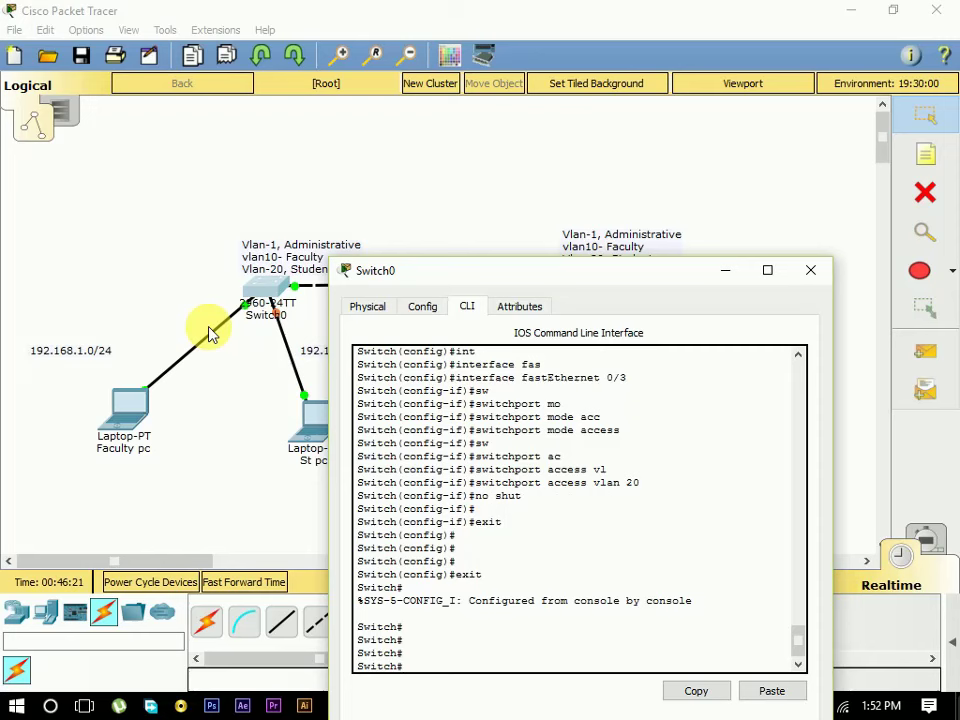
type(" t")
key("Return")
key("Return")
key("Return")
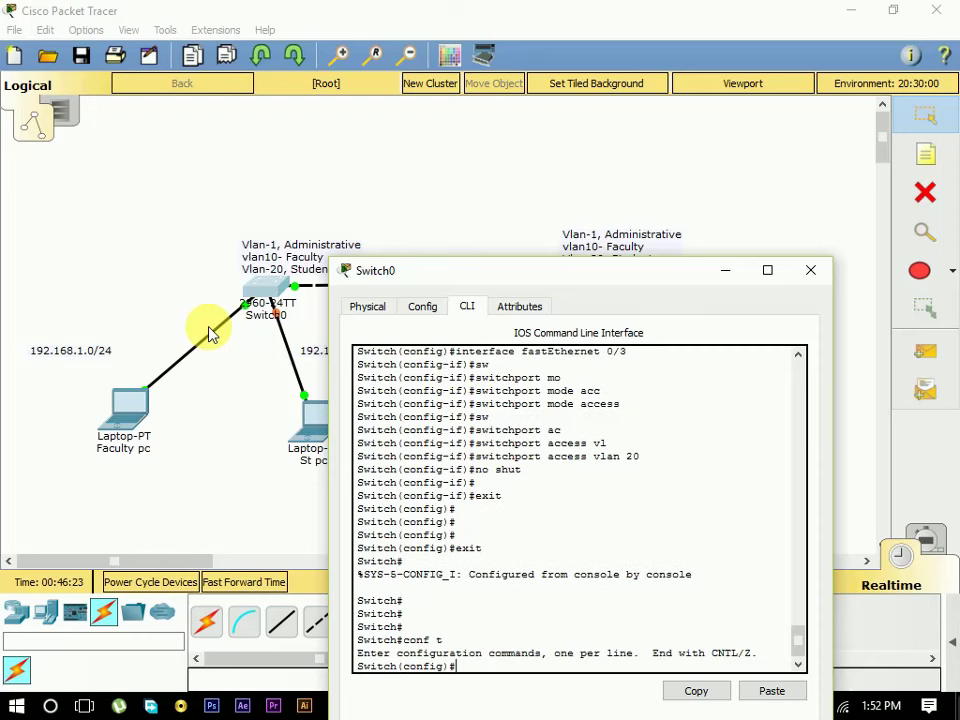
- Enter interface configuration mode for vlan 1 on Switch0
type("int")
key("Tab")
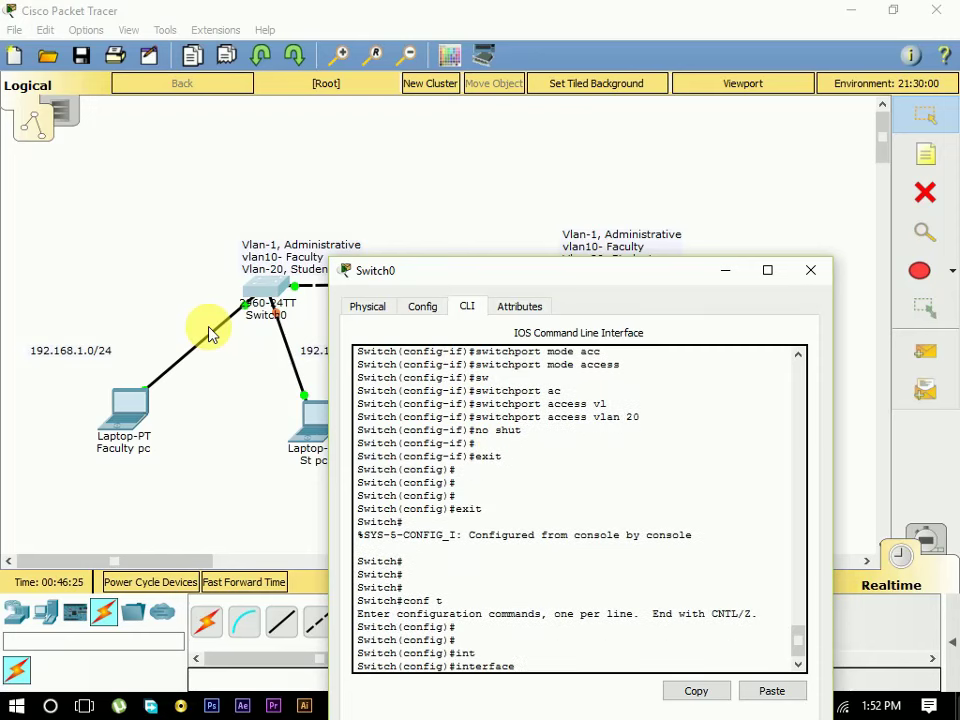
type("vl")
key("Tab")
type("1")
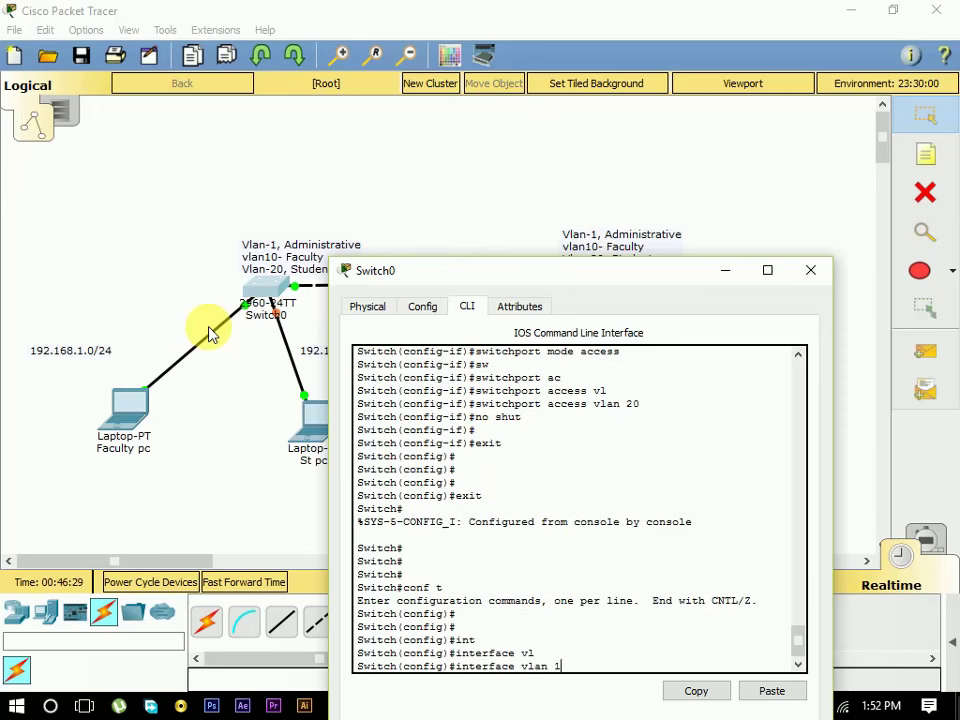
key("Return")
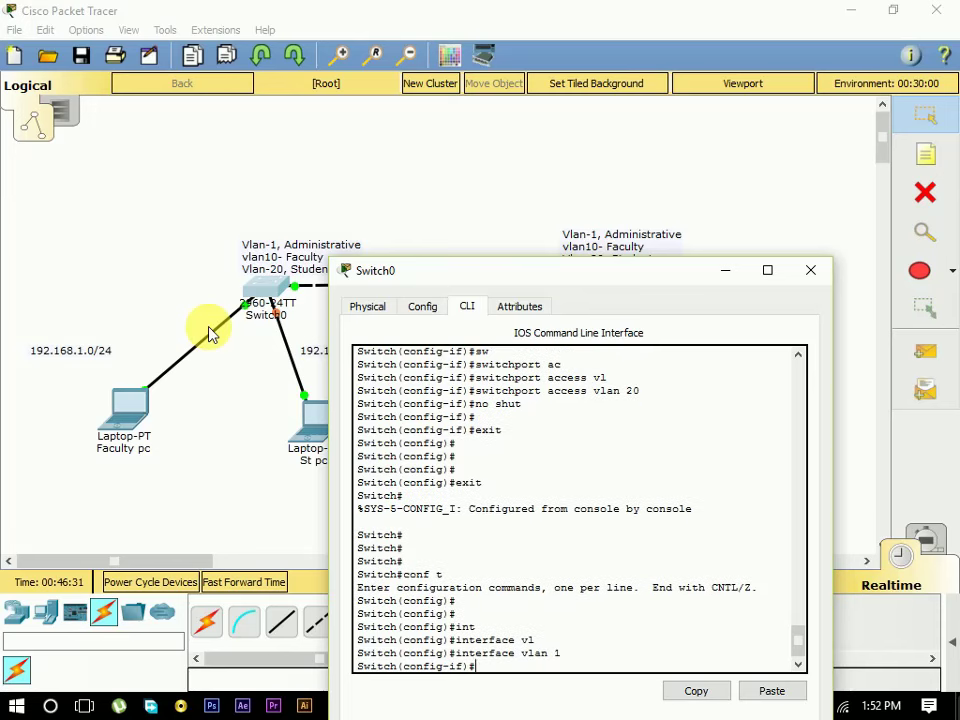
- Enable Switch0's vlan 1 interface with no shut
type("no shut")
key("Return")
key("Return")
key("Return")
key("Return")
key("Return")
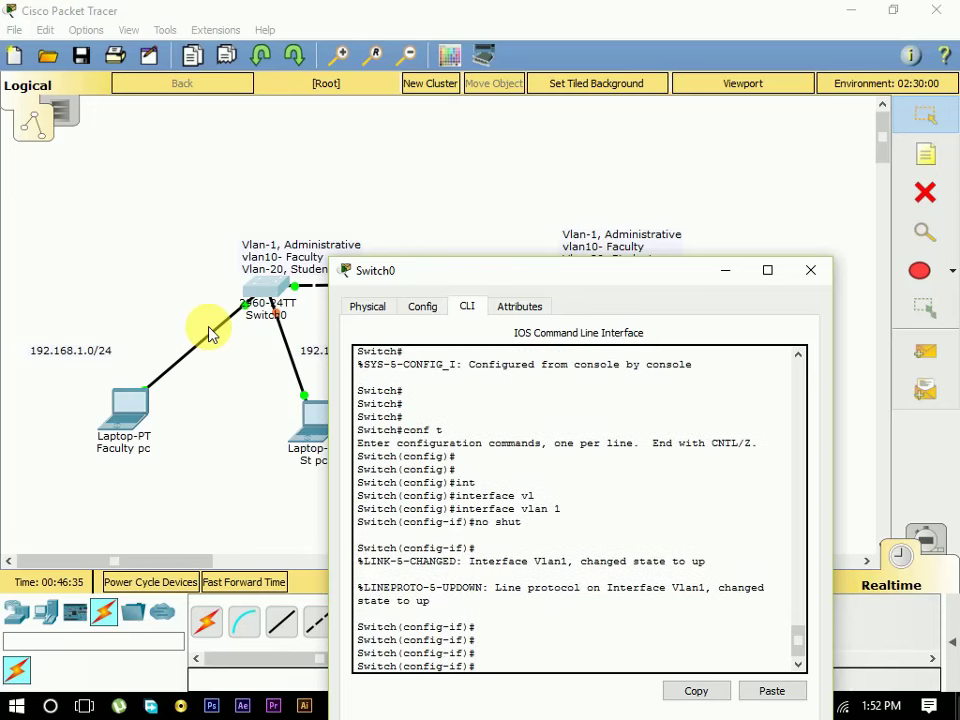
- Give Switch0's vlan 1 interface the IP address 101.10.10.1 with subnet mask 255.255.255.0
type("ip")
key("Tab")
type("add")
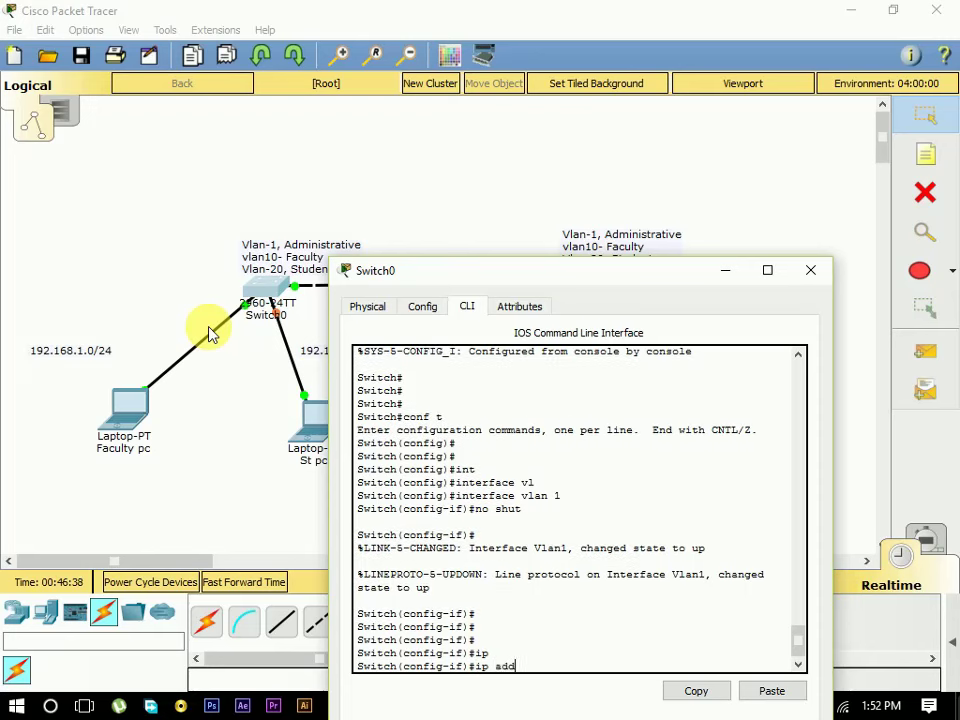
key("Tab")
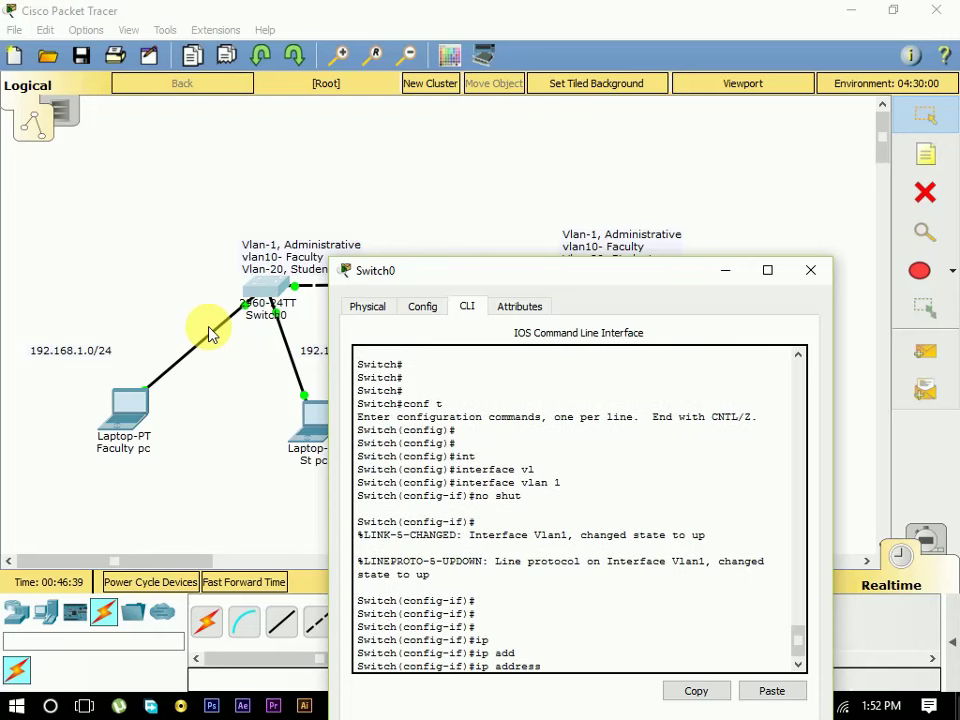
type("101.10.10.1 255")
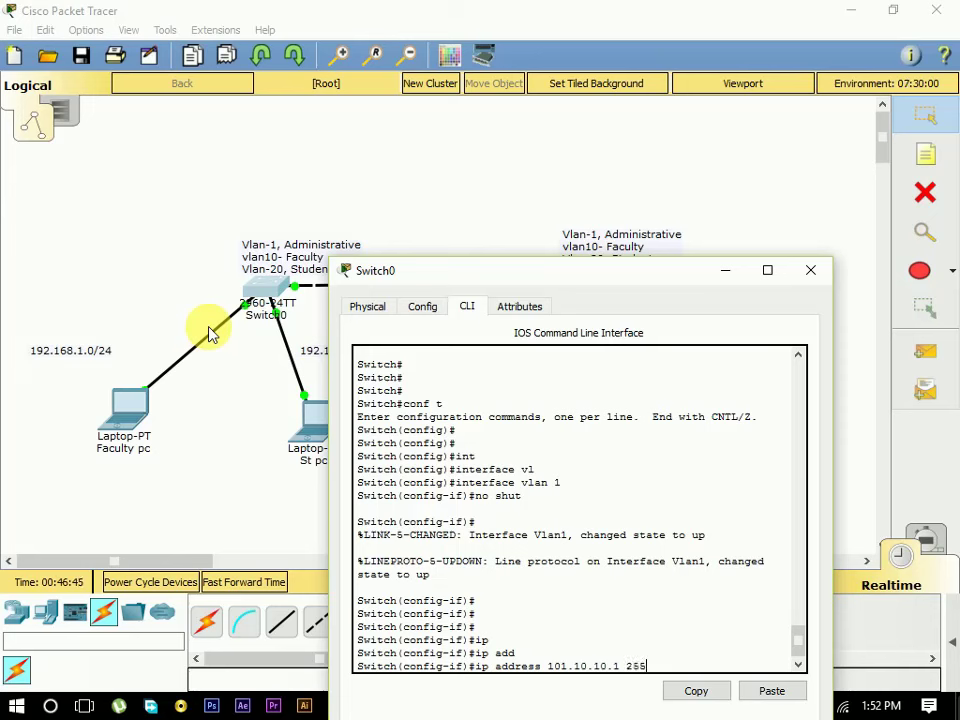
type(".255.255.0")
key("Return")
key("Return")
key("Return")
key("Return")
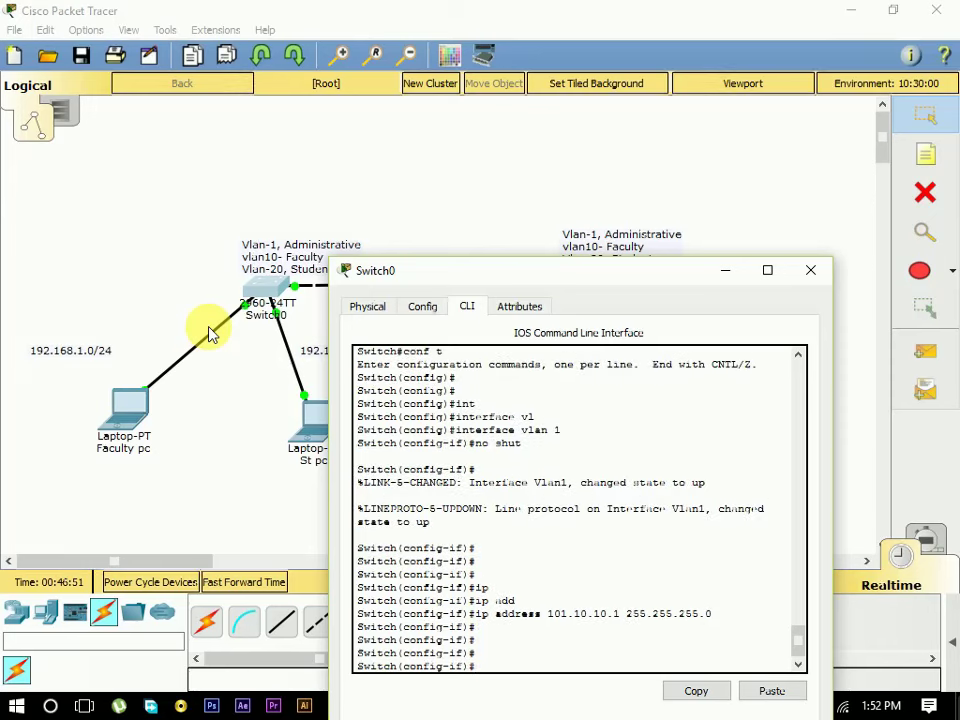
- Exit vlan 1 interface configuration and global configuration on Switch0, returning to the privileged prompt
type("exit")
key("Return")
key("Return")
key("Return")
key("Return")
key("Return")
type("ex")
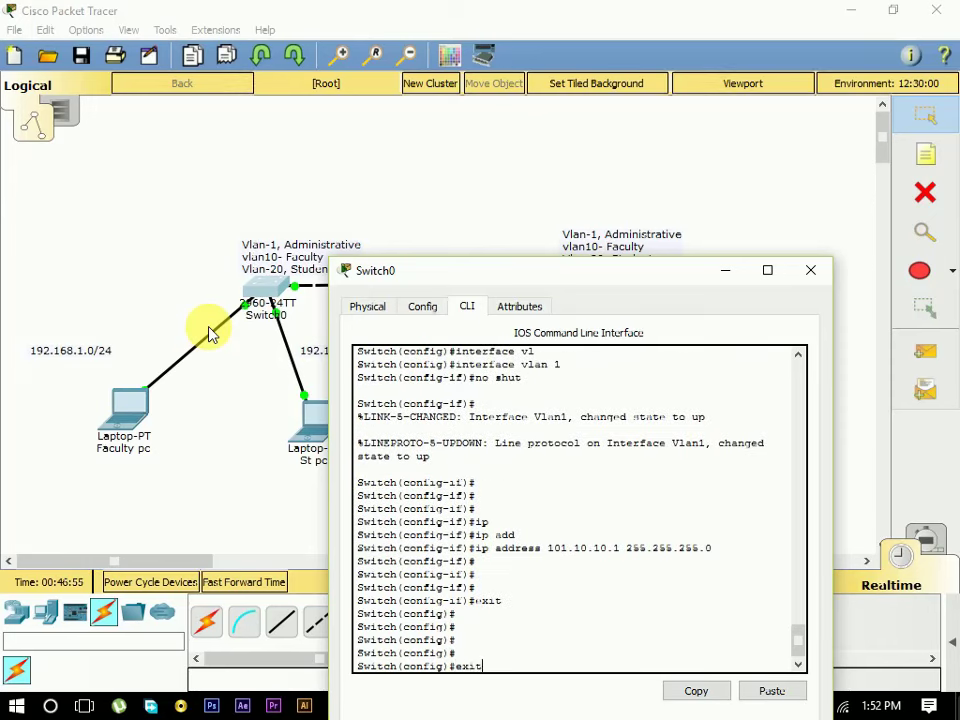
type("it")
key("Return")
key("Return")
key("Return")
key("Return")
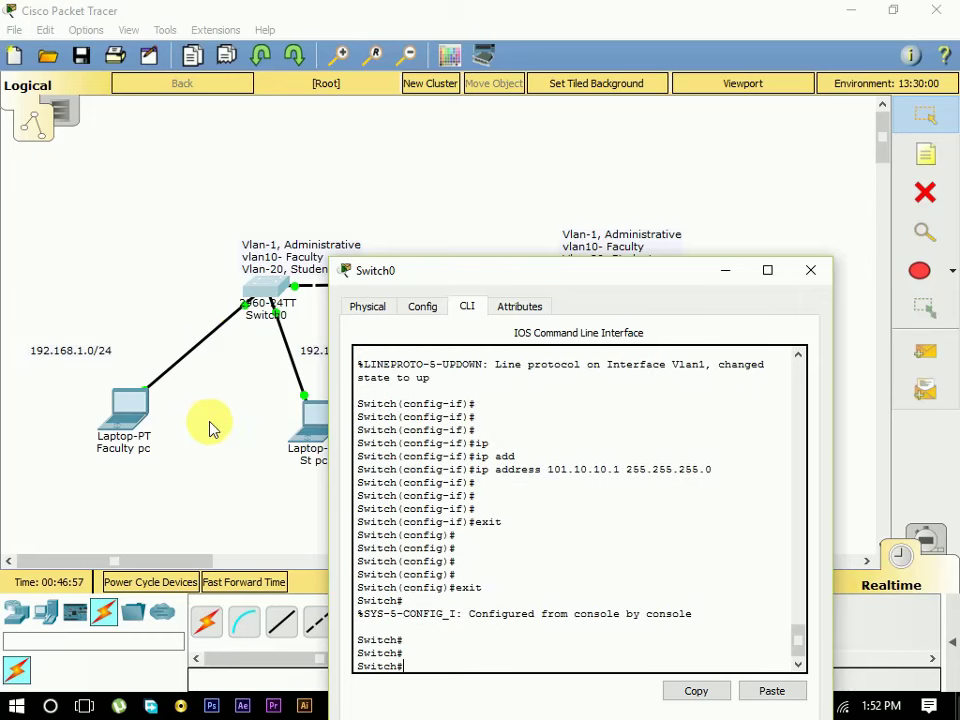
- Open Switch1's command line and enter global configuration mode with conf t
left_click(210, 425)
left_click(604, 283)
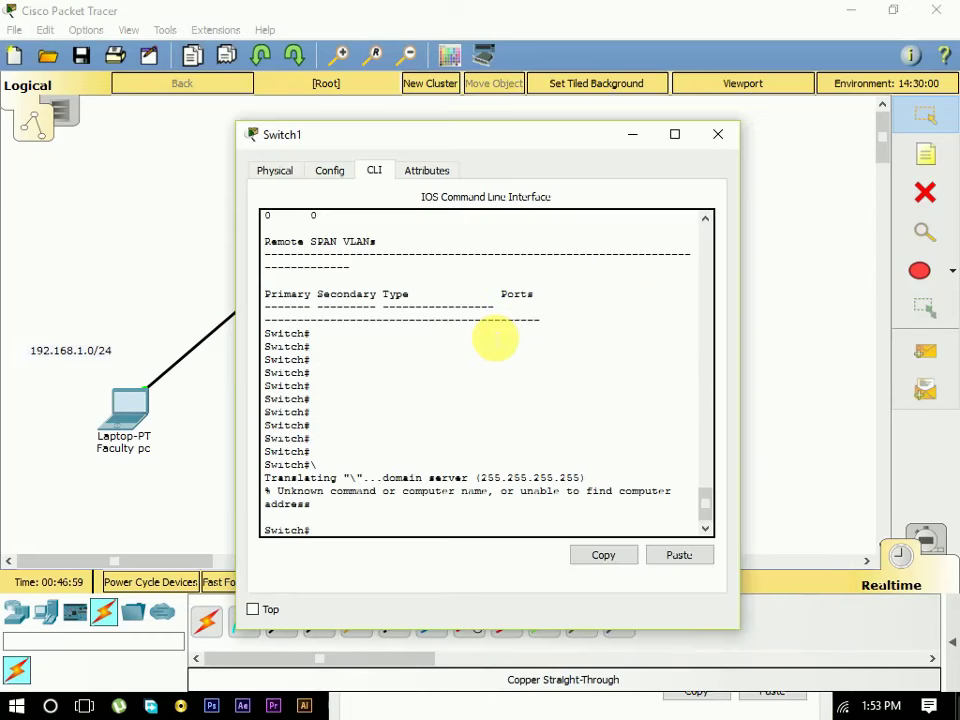
type("conf t")
key("Return")
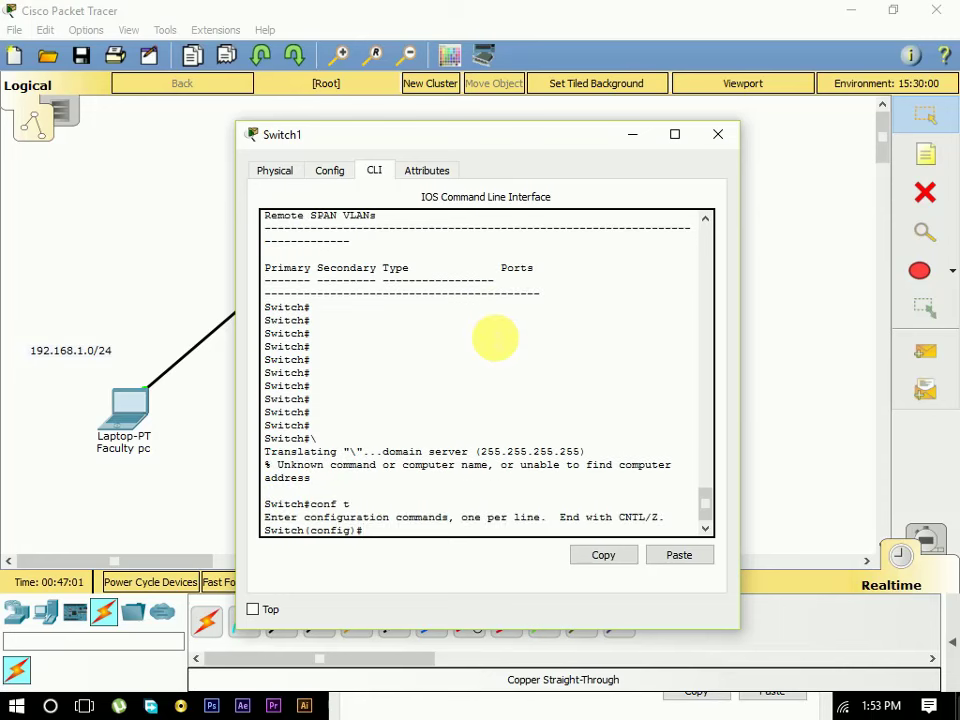
- Enter interface configuration mode for fastEthernet 0/2 on Switch1
type("int")
key("Tab")
type("fads")
key("Tab")
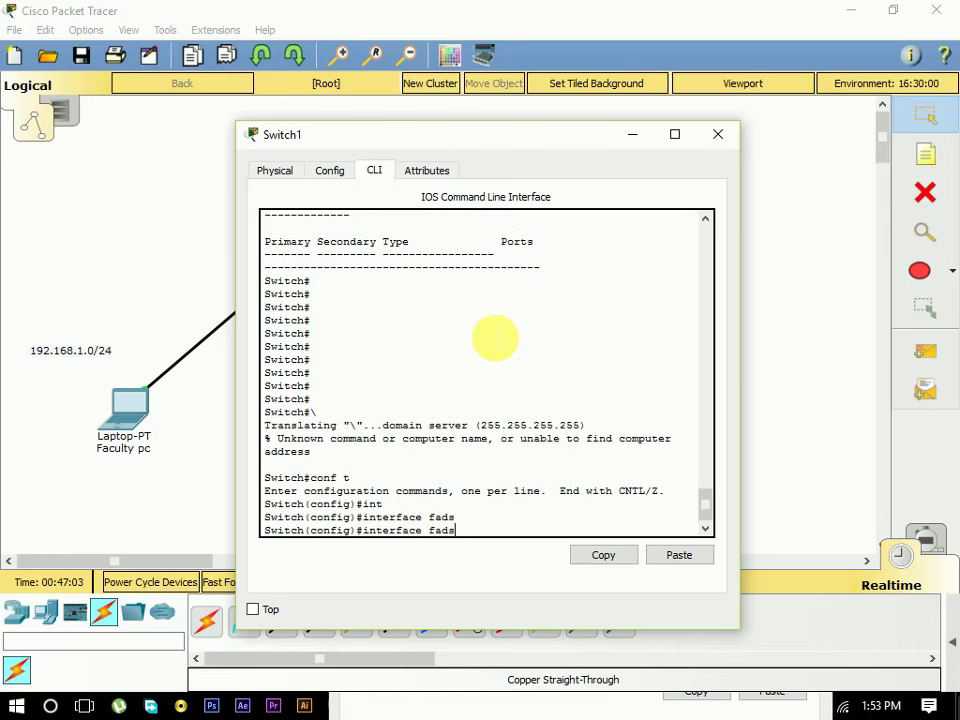
key("BackSpace")
key("BackSpace")
key("Tab")
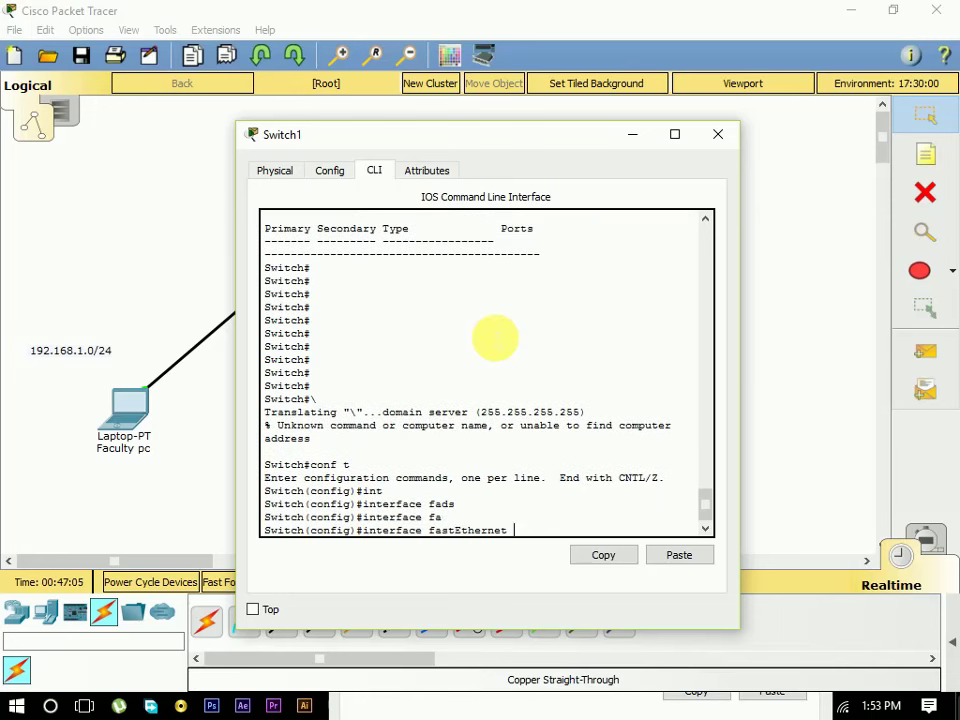
type("0/2")
key("Return")
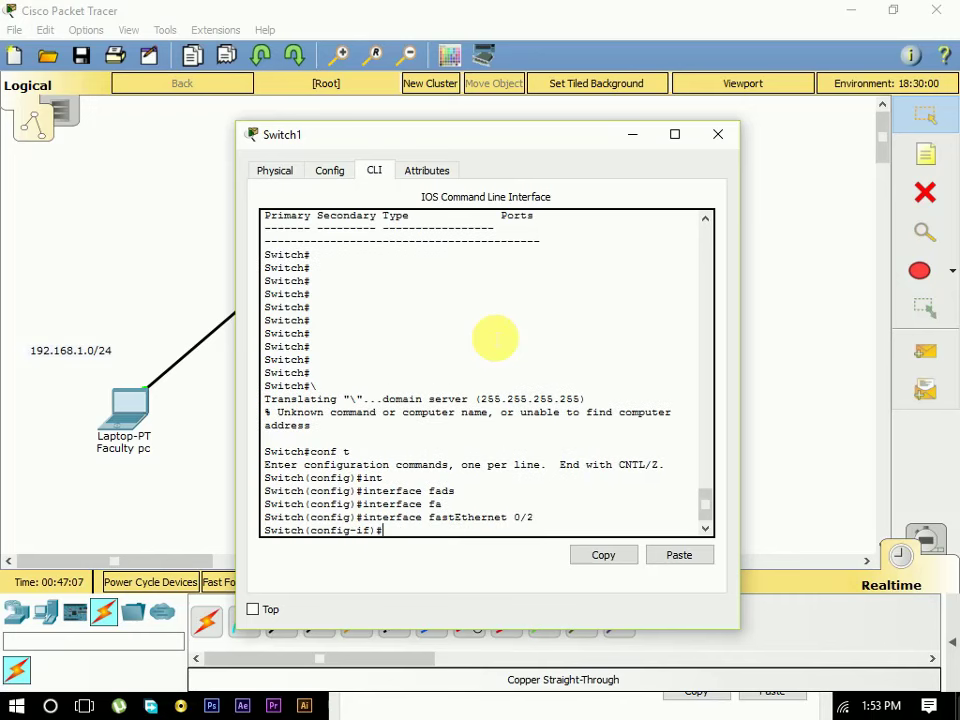
- Set Switch1's fastEthernet 0/2 port to access mode with switchport mode access
type("sw")
key("Tab")
type("mo")
key("Tab")
type("a")
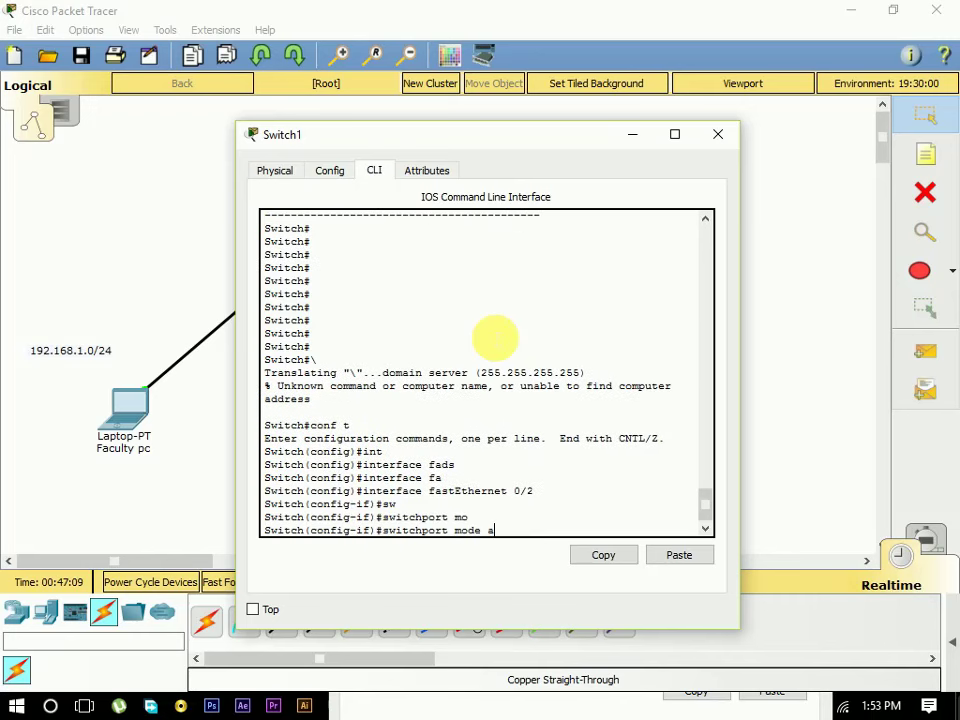
type("cc")
key("Tab")
key("Return")
- Assign Switch1's fastEthernet 0/2 port to VLAN 10 with switchport access vlan 10
type("sw")
key("Tab")
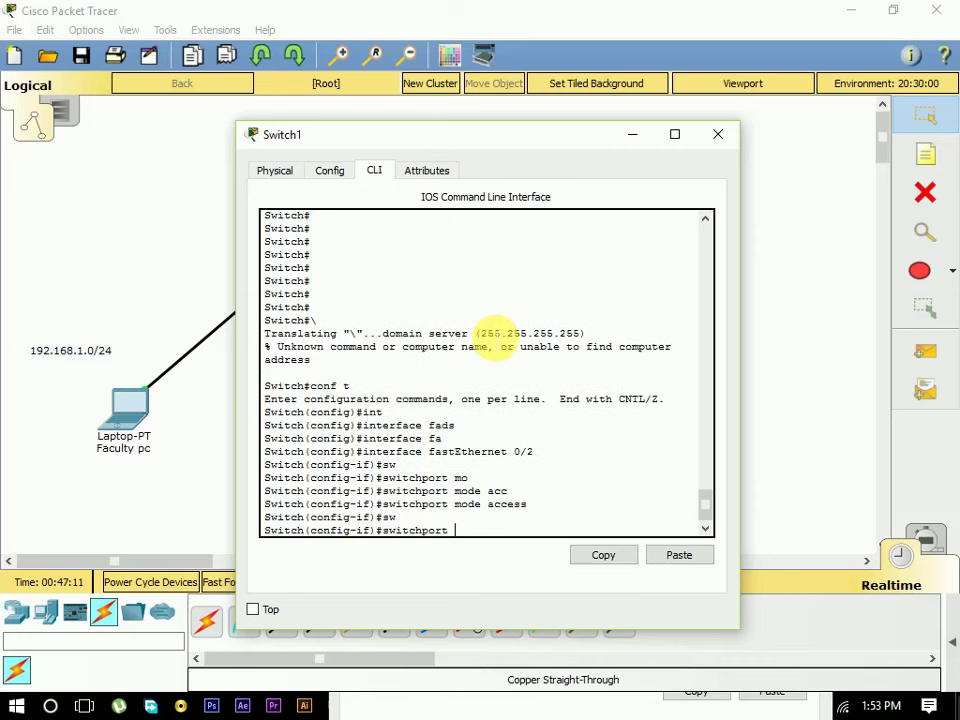
type("acc")
key("Tab")
type("vl")
key("Tab")
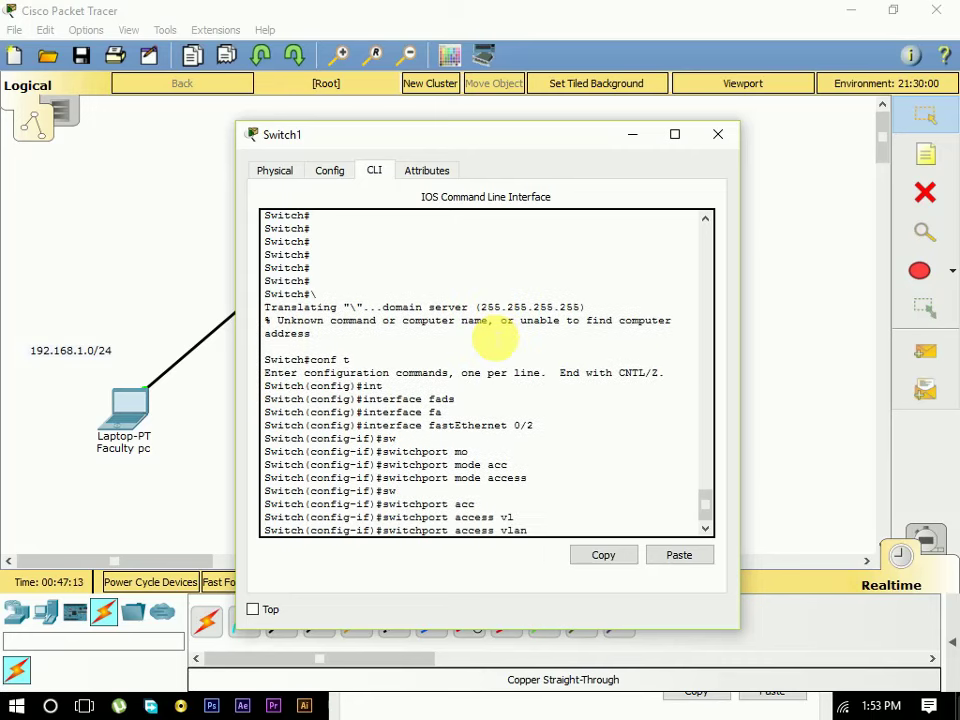
type("10")
key("Return")
key("Return")
key("Return")
key("Return")
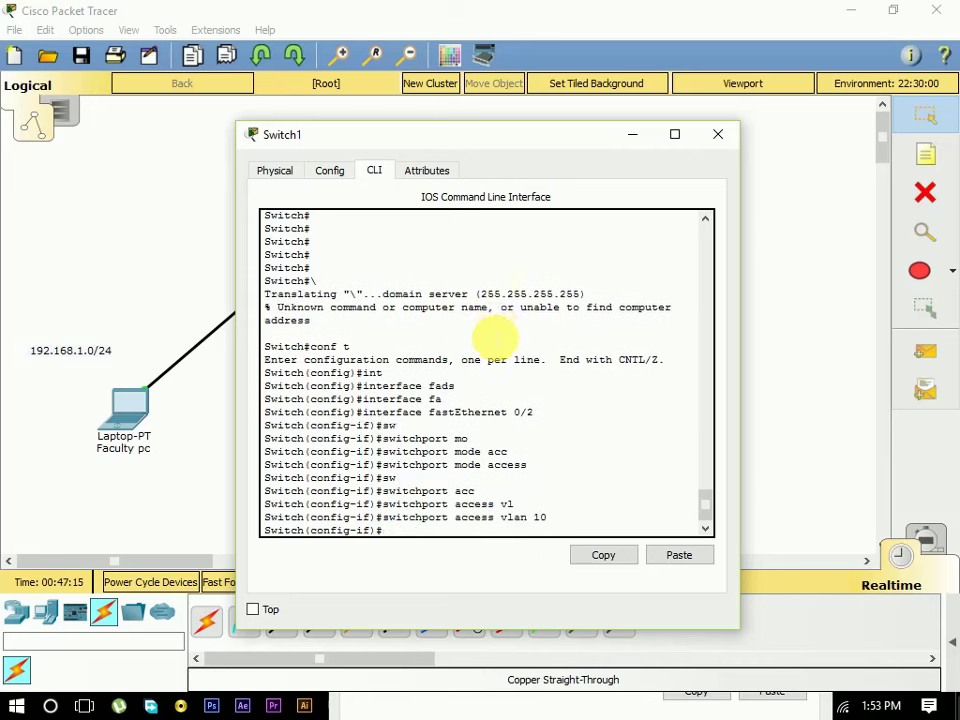
- Enable Switch1's fastEthernet 0/2 interface with no shut
type("no shut")
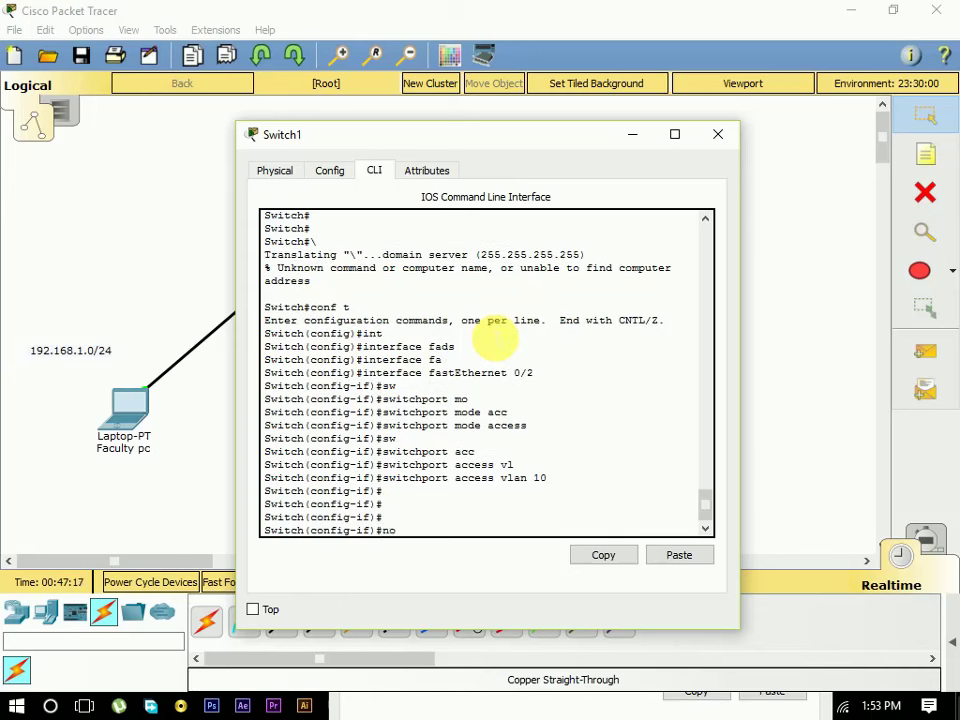
key("Return")
key("Return")
key("Return")
key("Return")
- Exit fastEthernet 0/2 interface configuration and global configuration on Switch1, returning to the privileged prompt
type("exit")
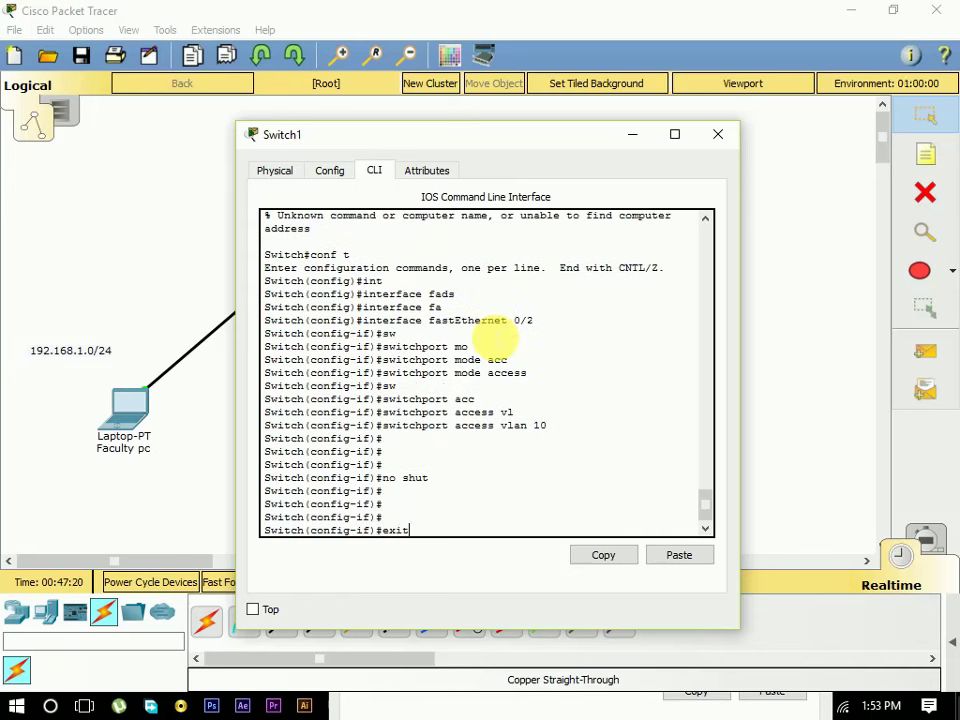
key("Return")
key("Return")
type("exit")
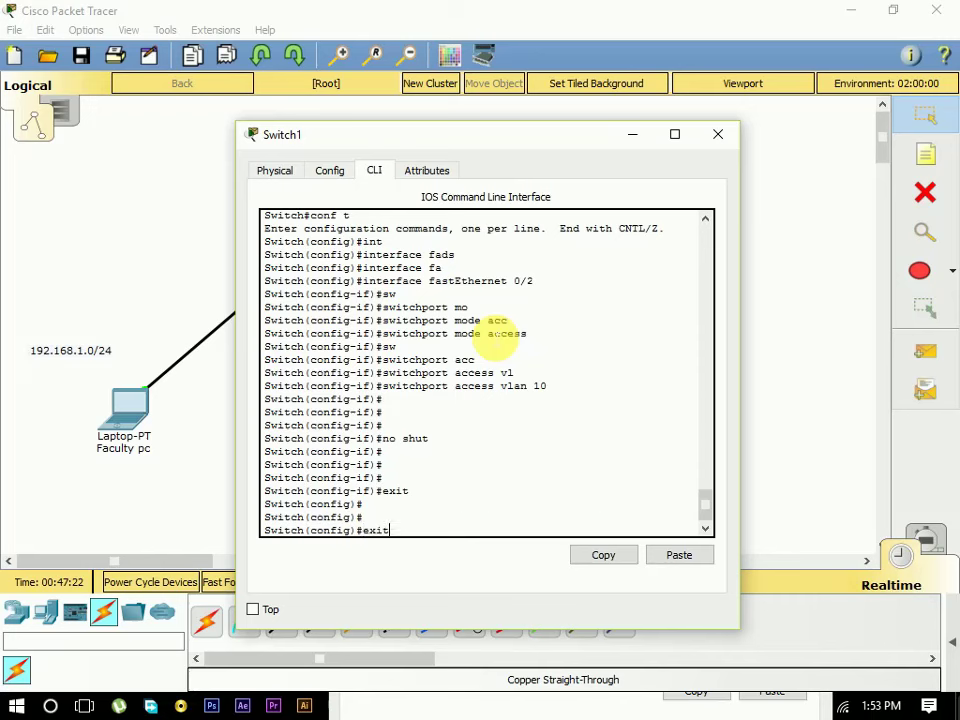
key("Return")
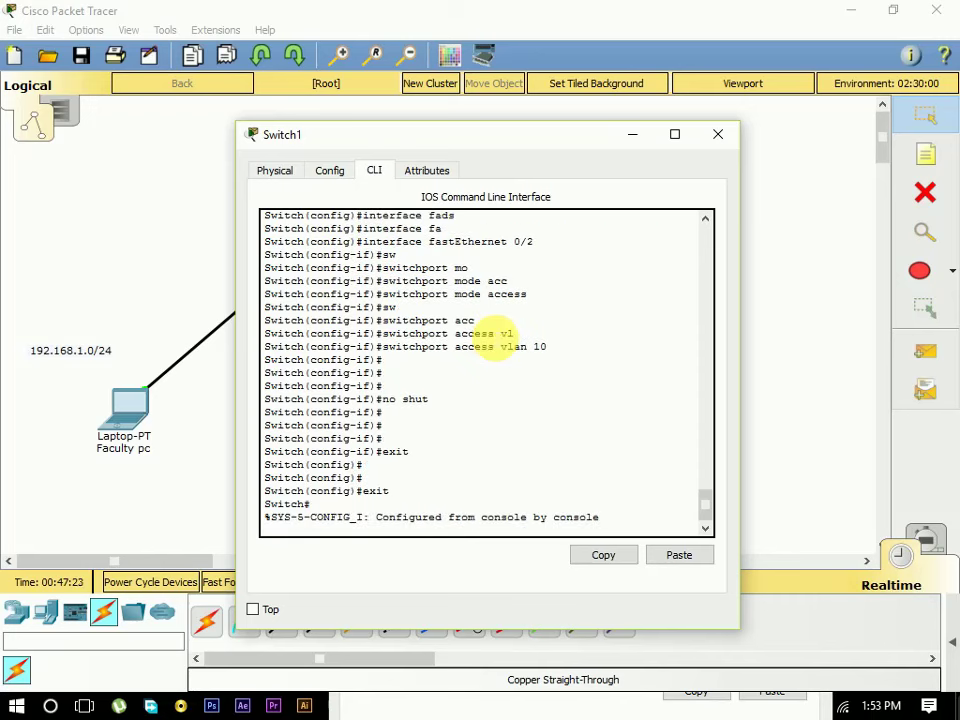
key("Return")
key("Return")
key("Return")
key("Return")
- Enter global configuration mode with conf t and open interface fastEthernet 0/3 on Switch1
type("con")
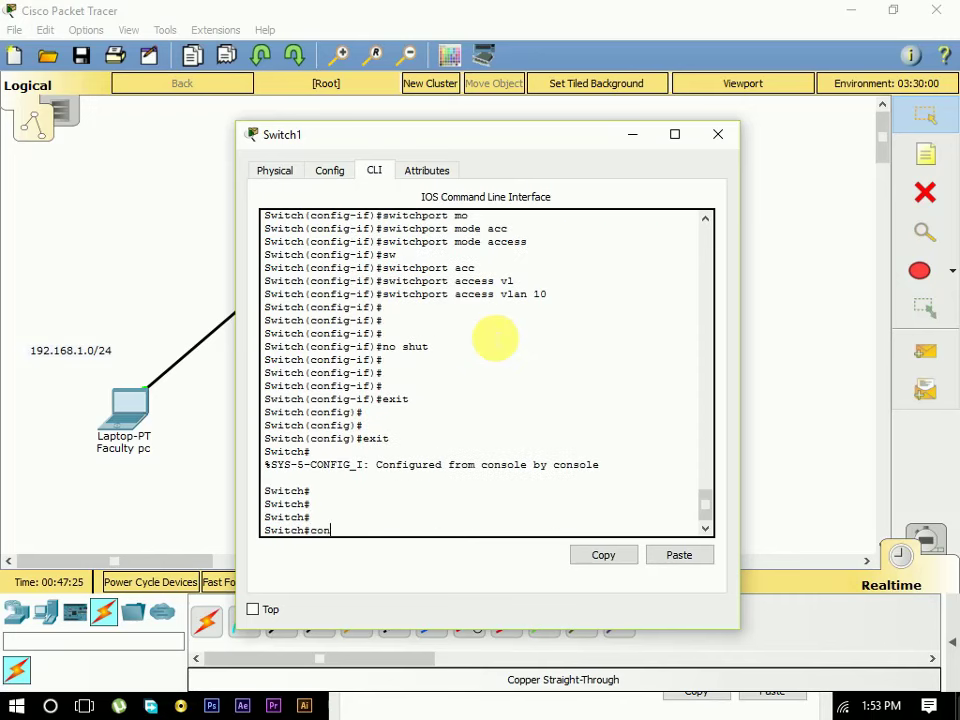
type("f t\\")
key("BackSpace")
key("Return")
type("int")
key("Tab")
type("fAS")
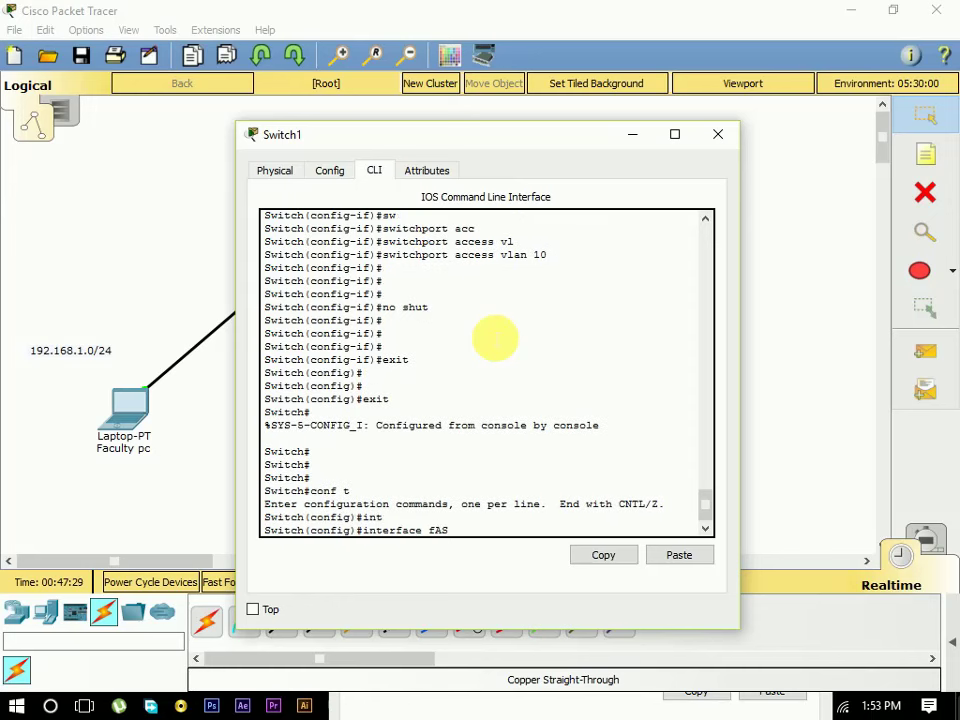
type("t")
key("Tab")
type("0/")
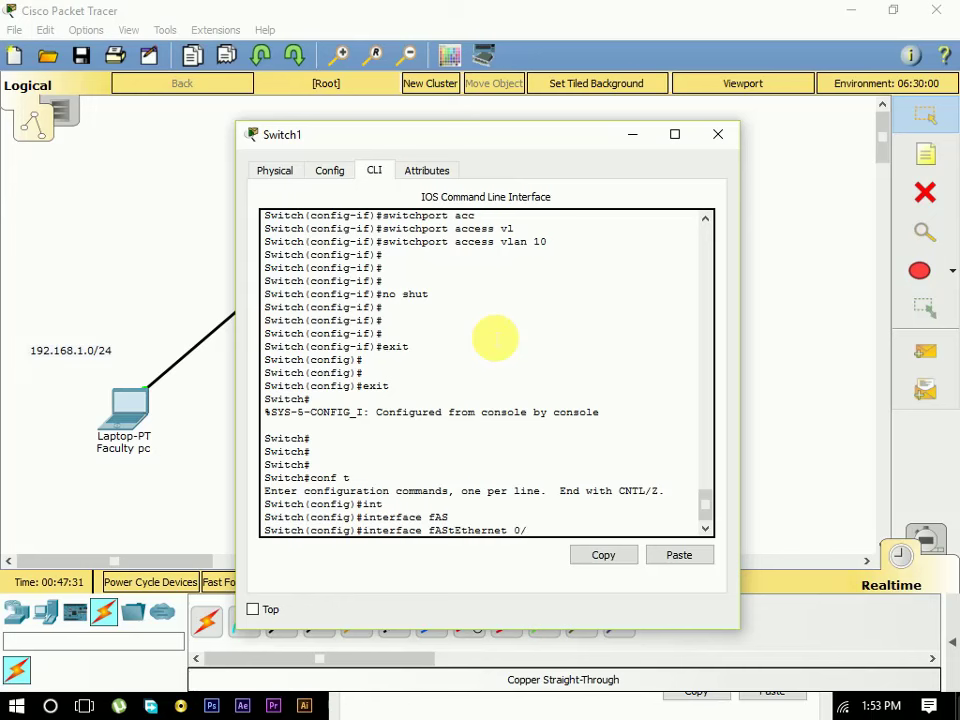
type("3")
key("Return")
- Enable Switch1's fastEthernet 0/3 interface with no shut
type("NO SHUT")
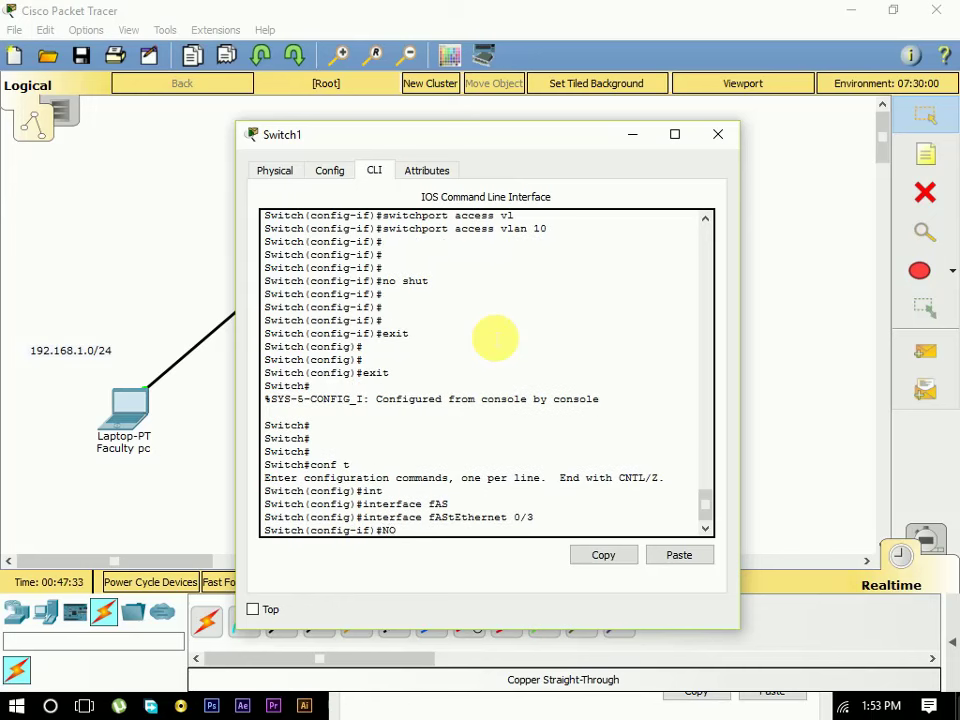
key("Return")
key("Return")
key("Return")
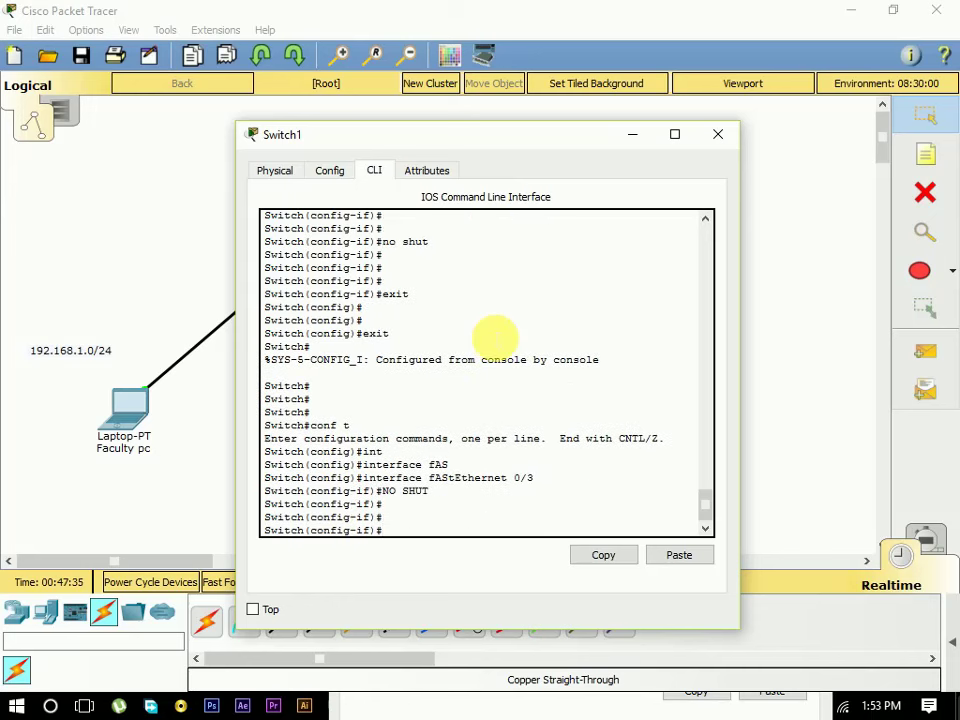
- Set Switch1's fastEthernet 0/3 port to access mode with switchport mode access
type("SW")
key("Tab")
type("MO")
key("Tab")
type("A")
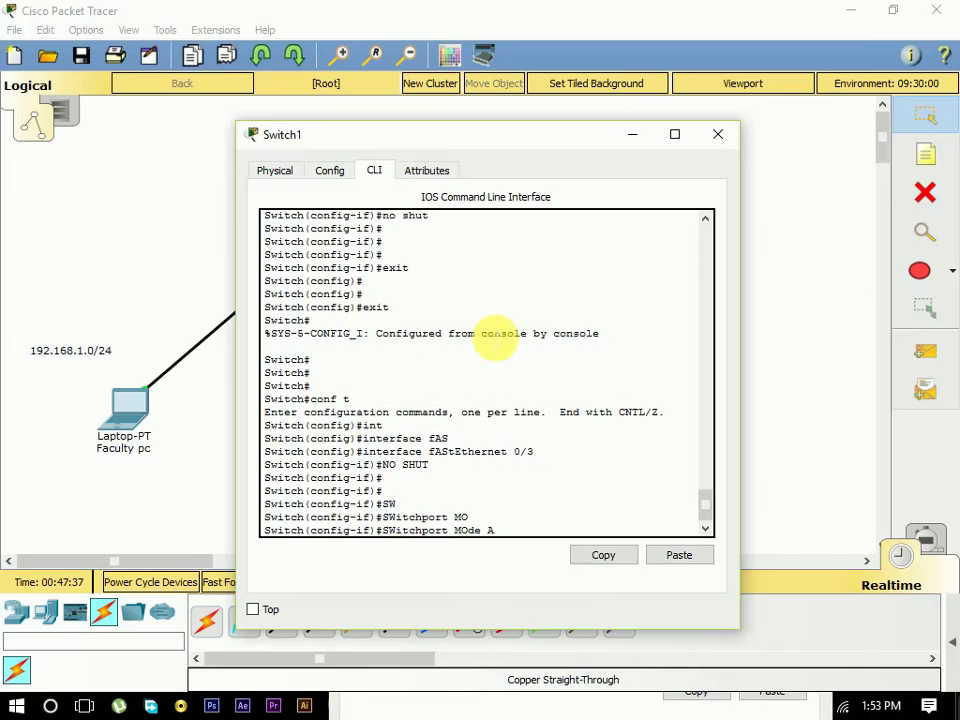
type("CC")
key("Tab")
key("Return")
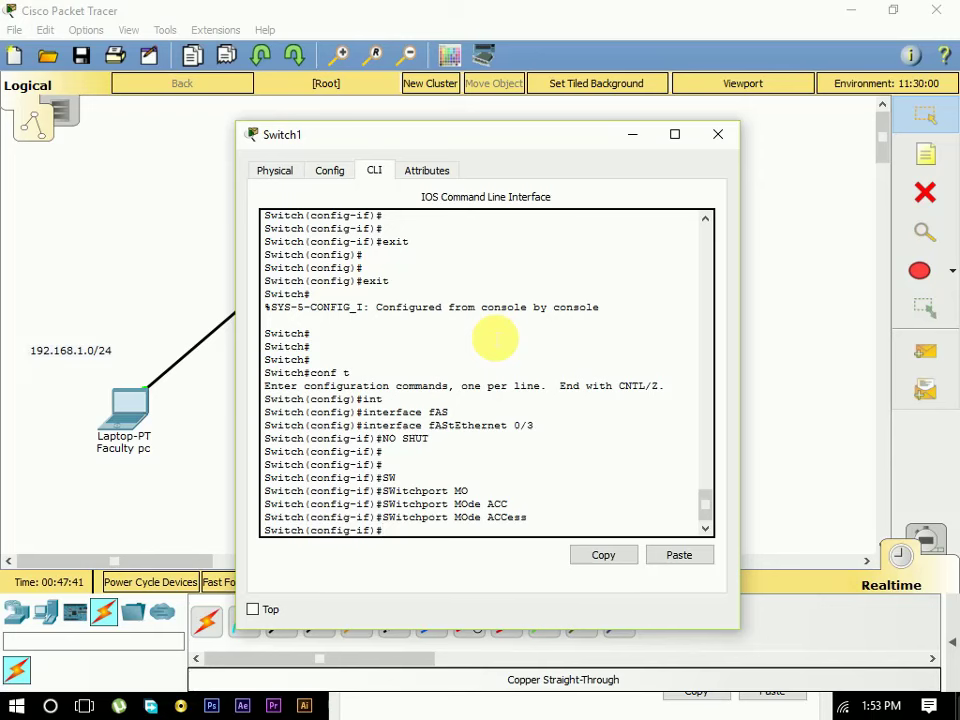
- Assign Switch1's fastEthernet 0/3 port to VLAN 20 with switchport access vlan 20
type("sw")
key("Tab")
type("acc")
key("Tab")
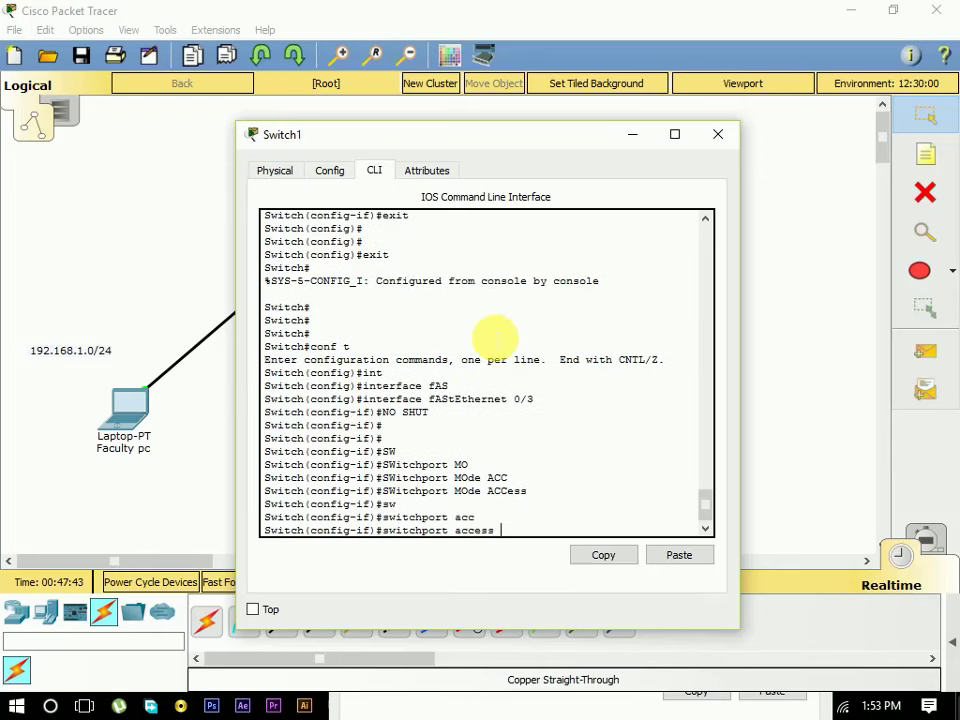
type("vl")
key("Tab")
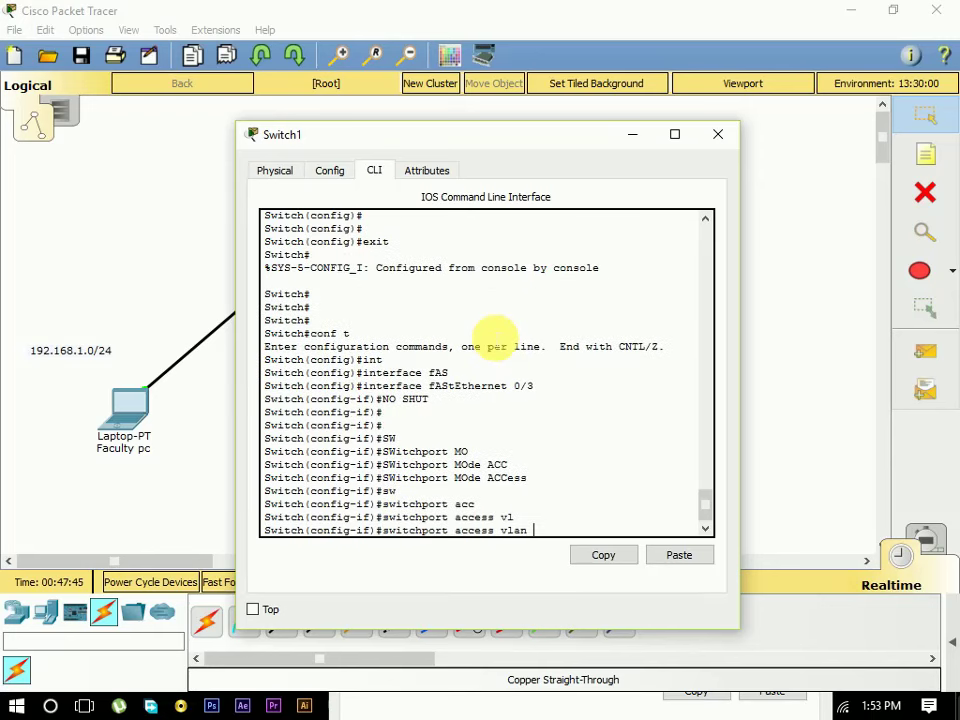
type("20")
key("Return")
key("Return")
key("Return")
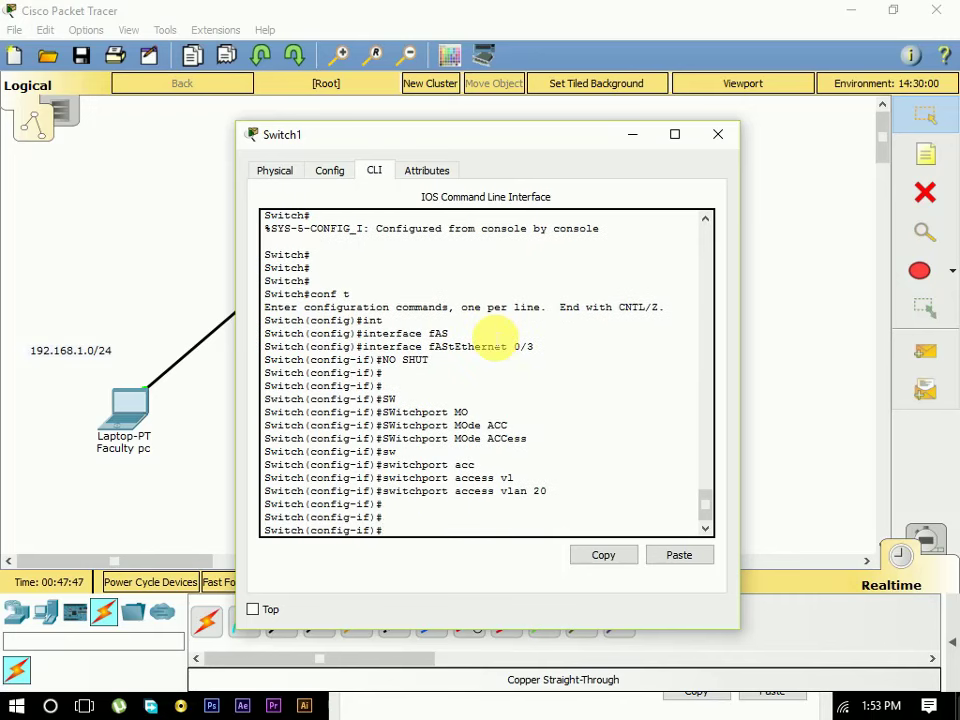
- Exit fastEthernet 0/3 interface configuration, returning to Switch1's global configuration prompt
type("exit")
key("Return")
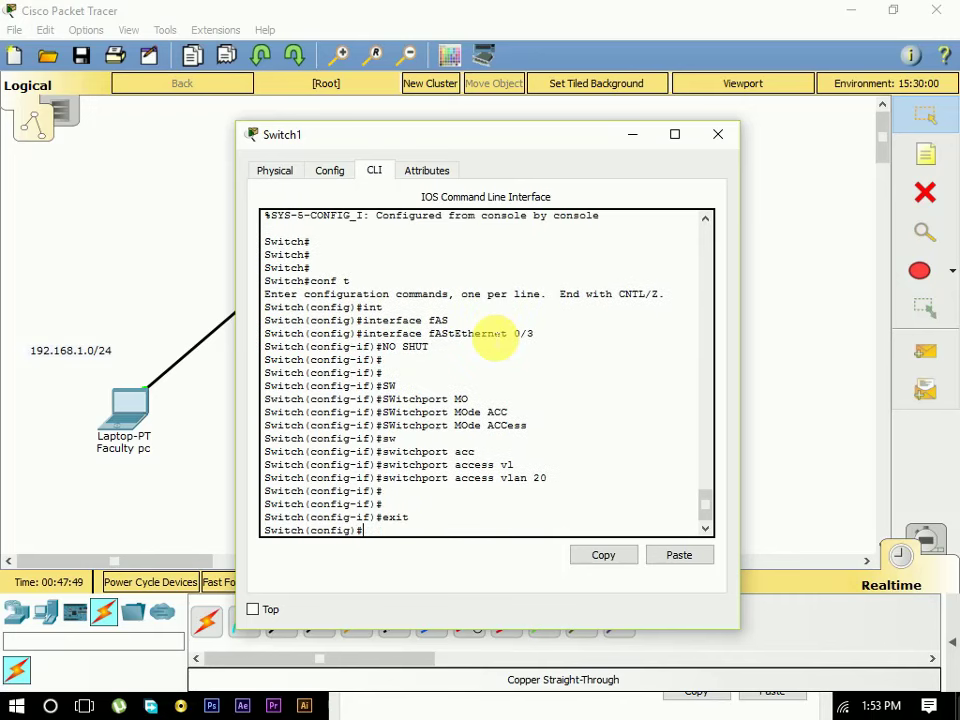
type("r")
key("BackSpace")
type("exi")
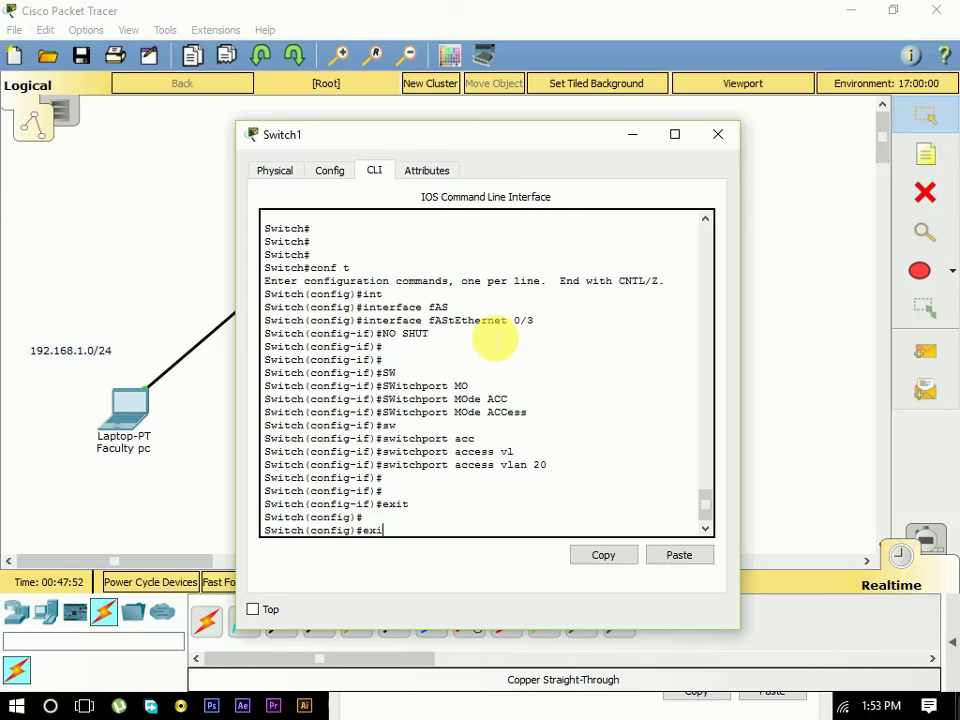
key("BackSpace")
- Enter interface configuration mode for vlan 1 on Switch1
type("int")
key("Tab")
type("fas")
key("Tab")
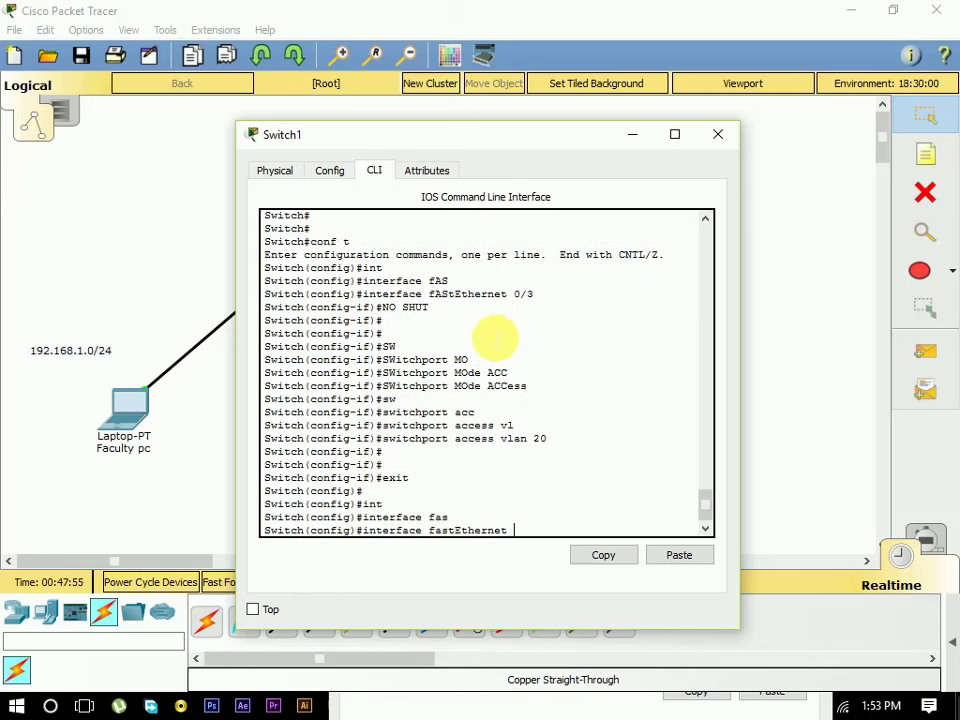
key("BackSpace")
key("BackSpace")
key("BackSpace")
key("BackSpace")
key("BackSpace")
key("BackSpace")
key("BackSpace")
key("BackSpace")
key("BackSpace")
key("BackSpace")
key("BackSpace")
key("BackSpace")
type("v")
key("Tab")
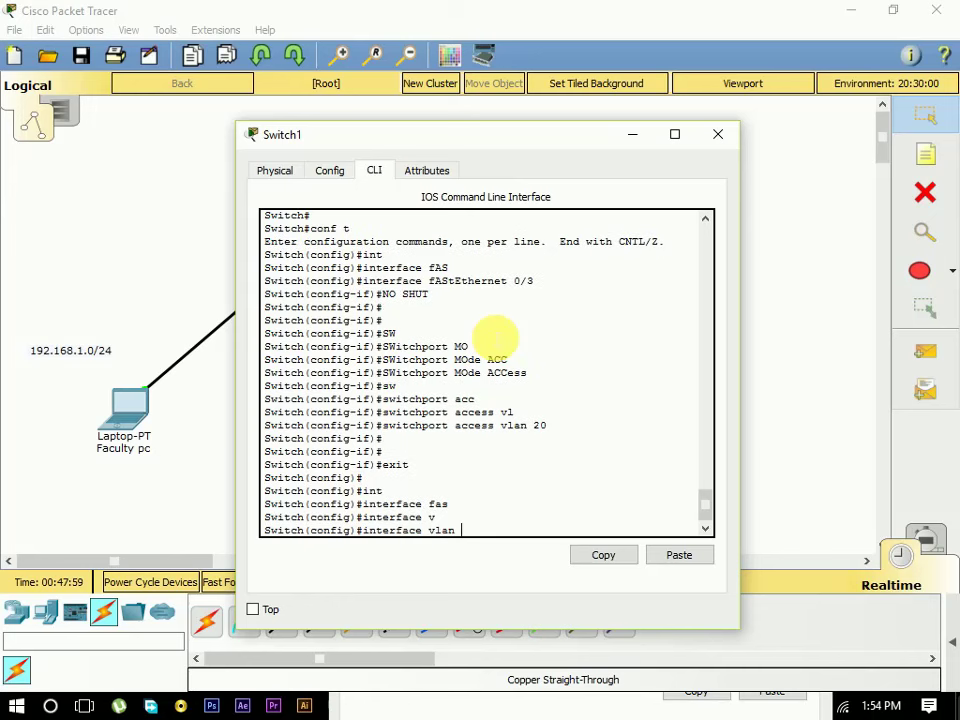
type("1")
key("Return")
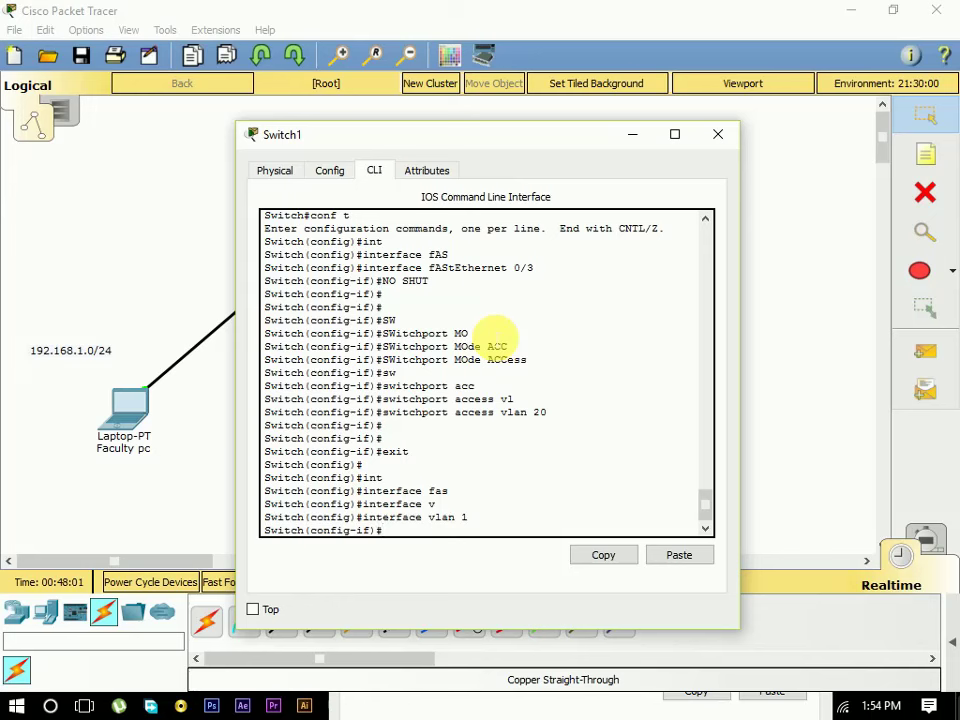
- Give Switch1's vlan 1 interface the IP address 101.10.10.2 with subnet mask 255.255.255.0
type("ip")
key("Tab")
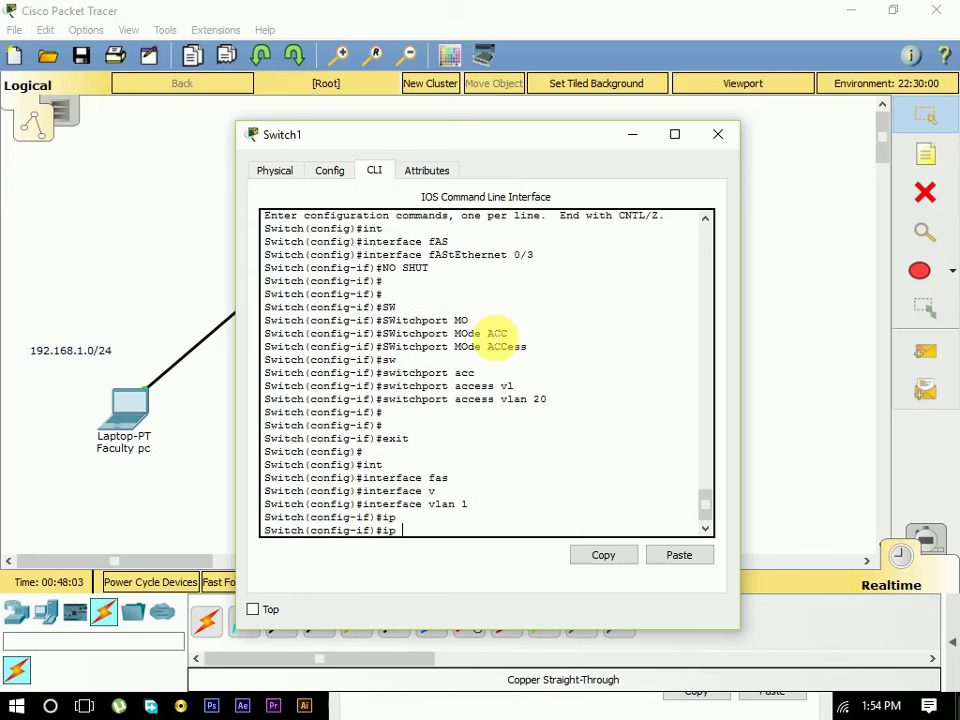
type("add")
key("Tab")
type("101")
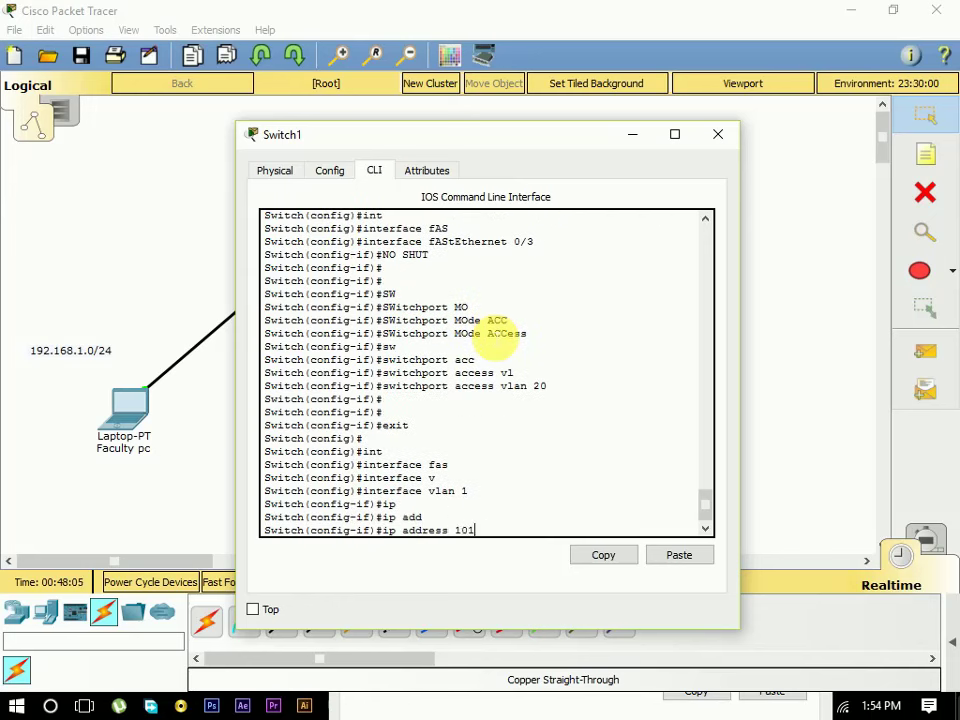
type(".10.10.2 255.255.255.")
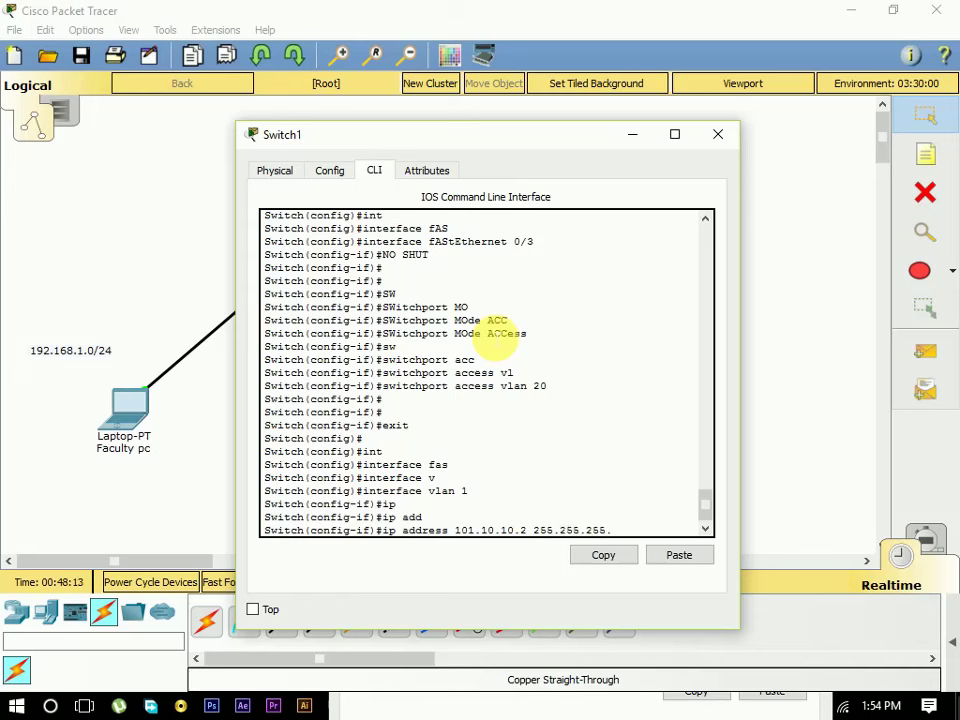
type("0")
key("Return")
- Enable Switch1's vlan 1 interface with no shut
type("nfig-if)#n")
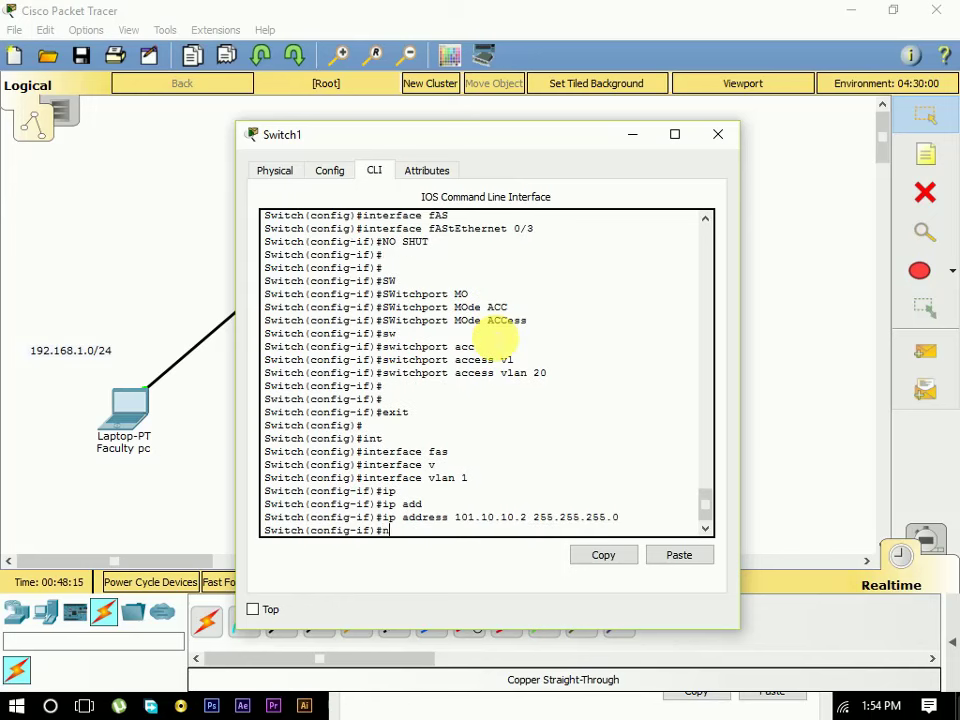
type("o shut")
key("Return")
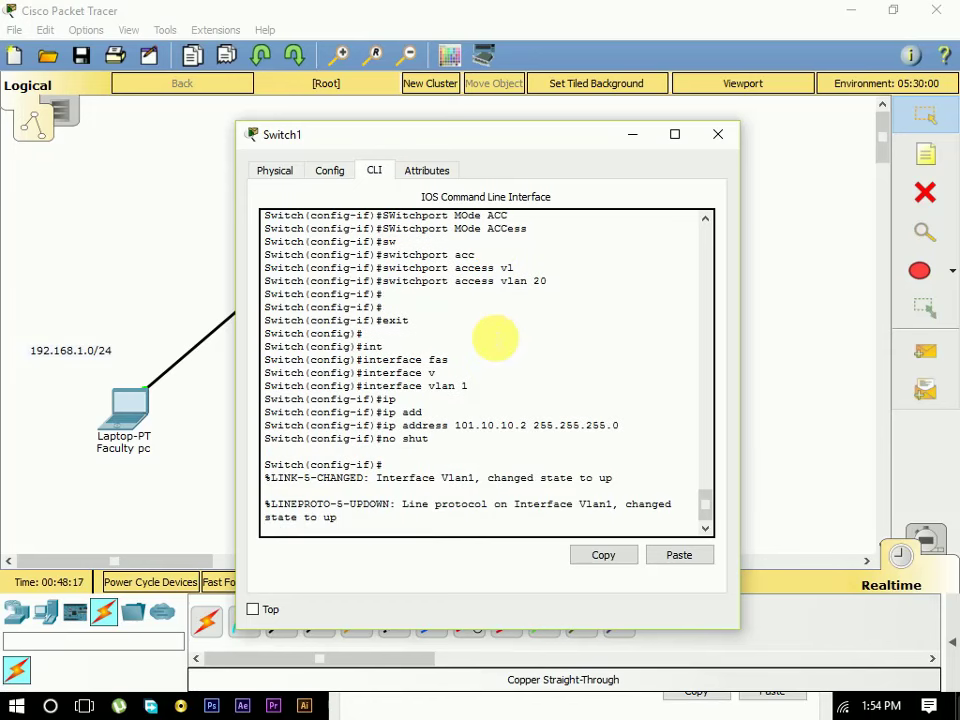
key("Return")
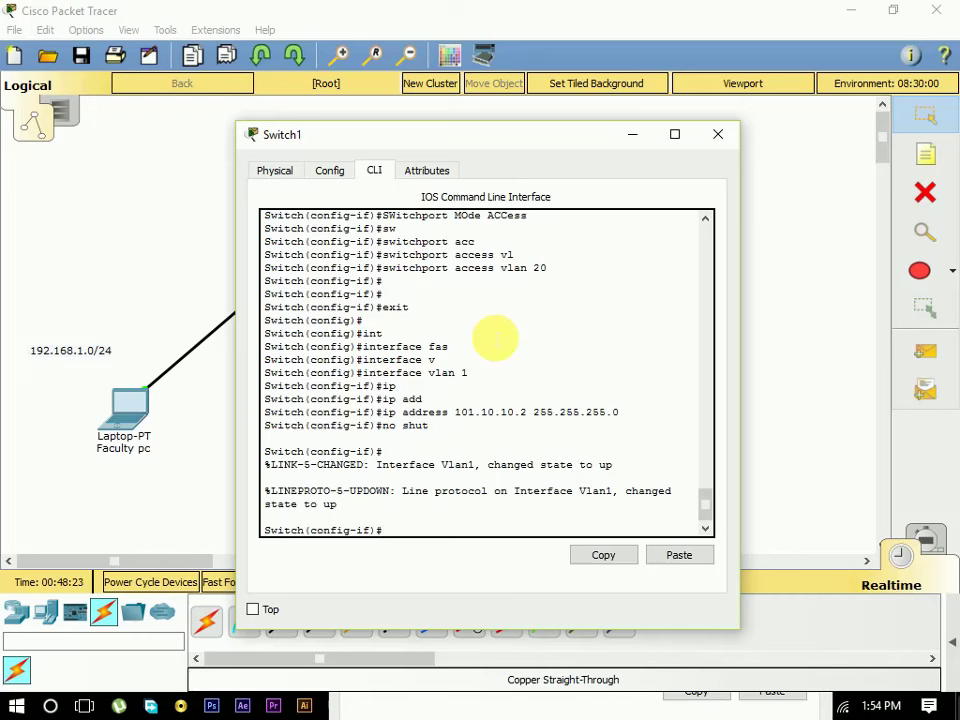
key("Return")
key("Return")
- Exit vlan 1 interface configuration, returning to Switch1's global configuration prompt
type("exit")
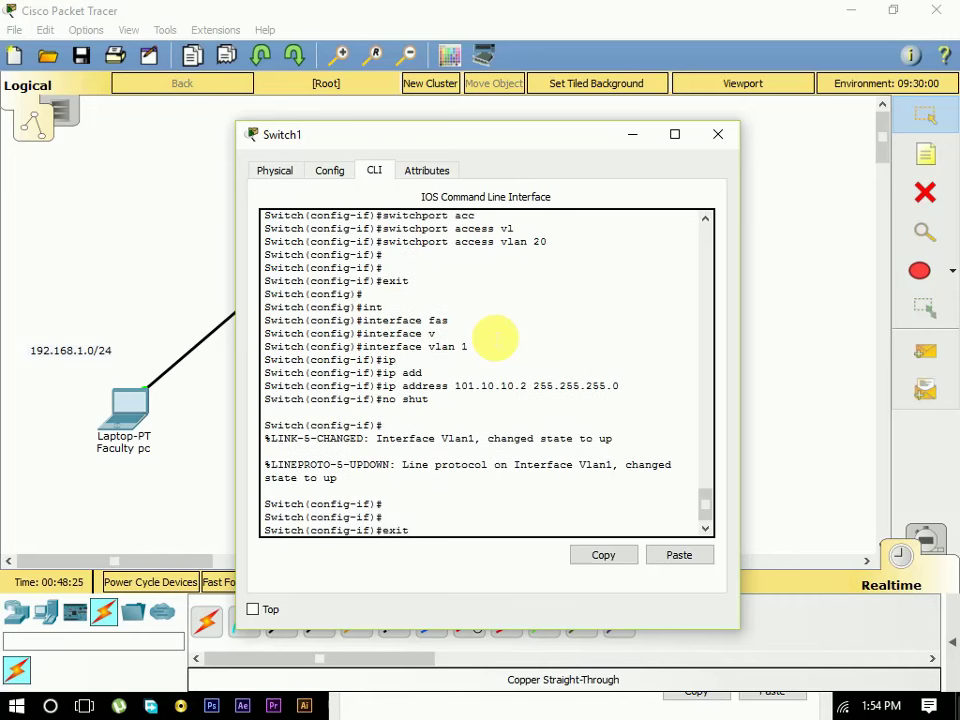
key("Return")
key("Return")
key("Return")
key("Return")
key("Return")
type("exi")
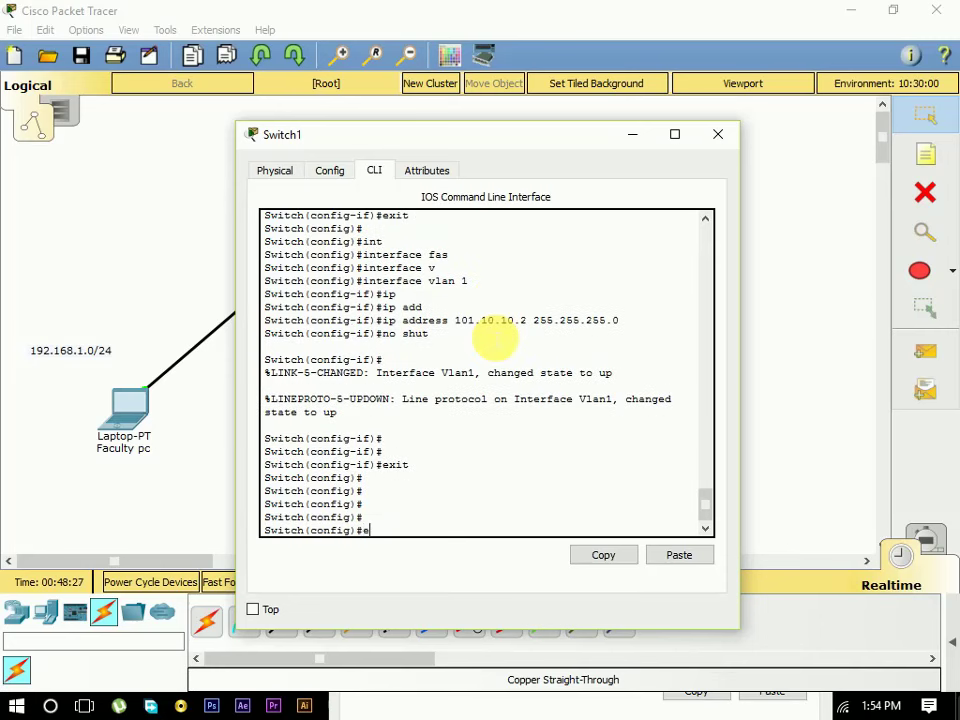
key("BackSpace")
key("BackSpace")
key("BackSpace")
- Ping 101.10.10.1 from Switch1's global configuration prompt using the do prefix
type("di")
type("o pin")
key("Tab")
type("g")
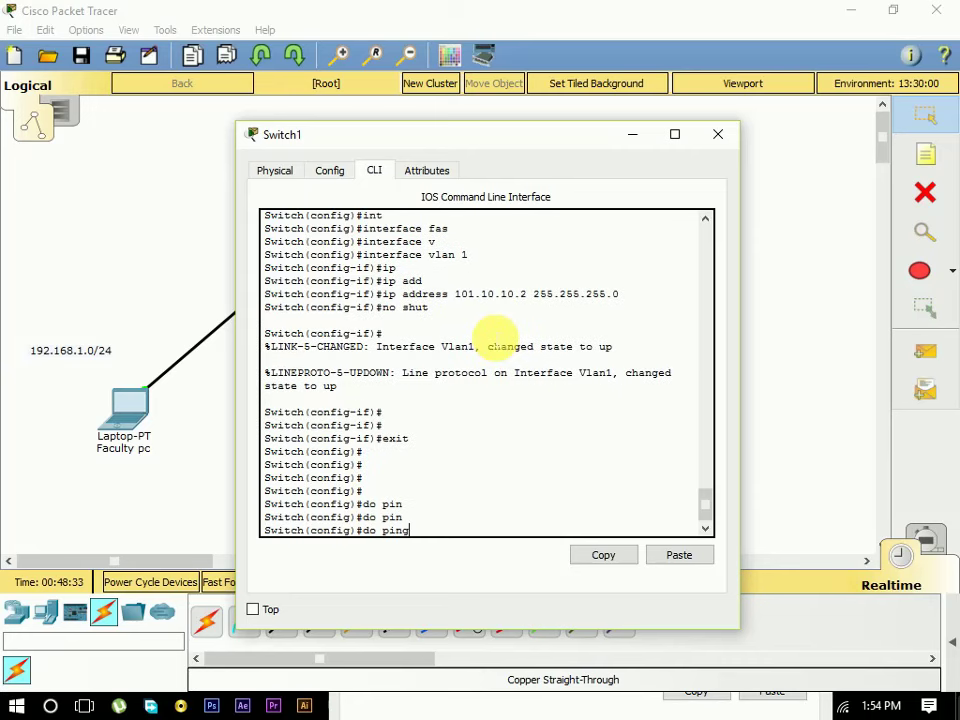
key("Tab")
key("Tab")
key("Tab")
key("Tab")
key("Tab")
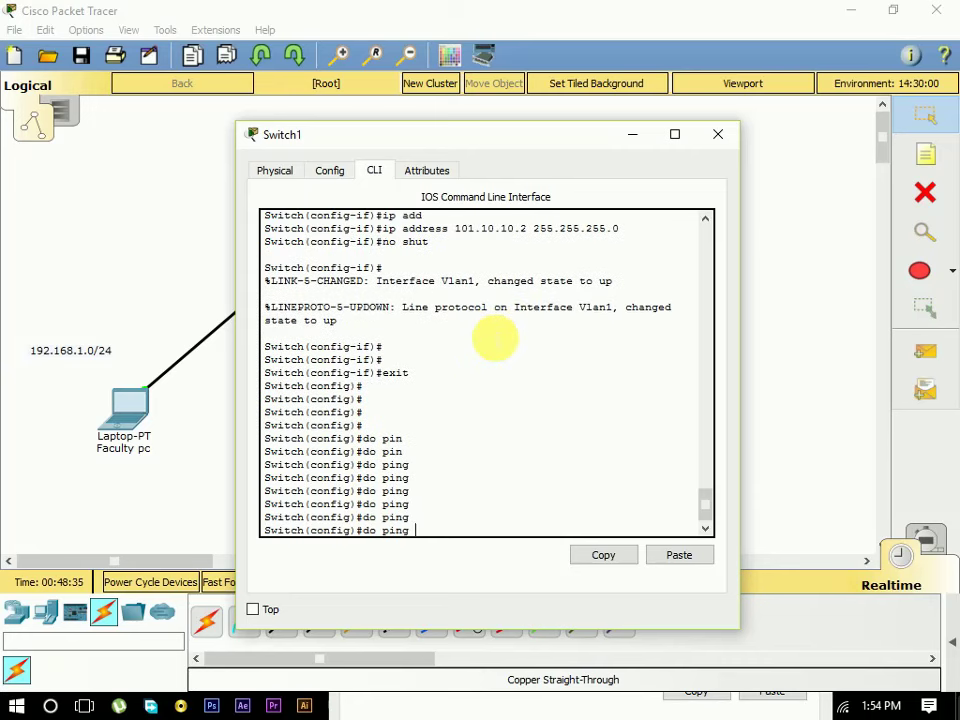
type("101.10.10.10")
key("BackSpace")
key("Return")
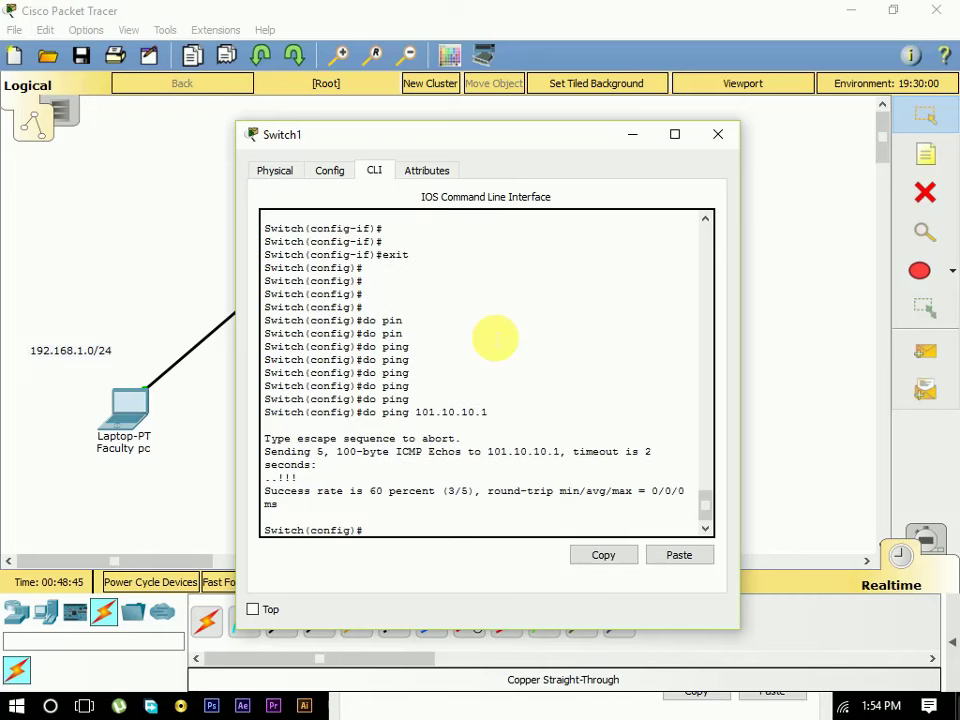
- Repeat the ping to 101.10.10.1 from Switch1
key("Up")
key("Return")
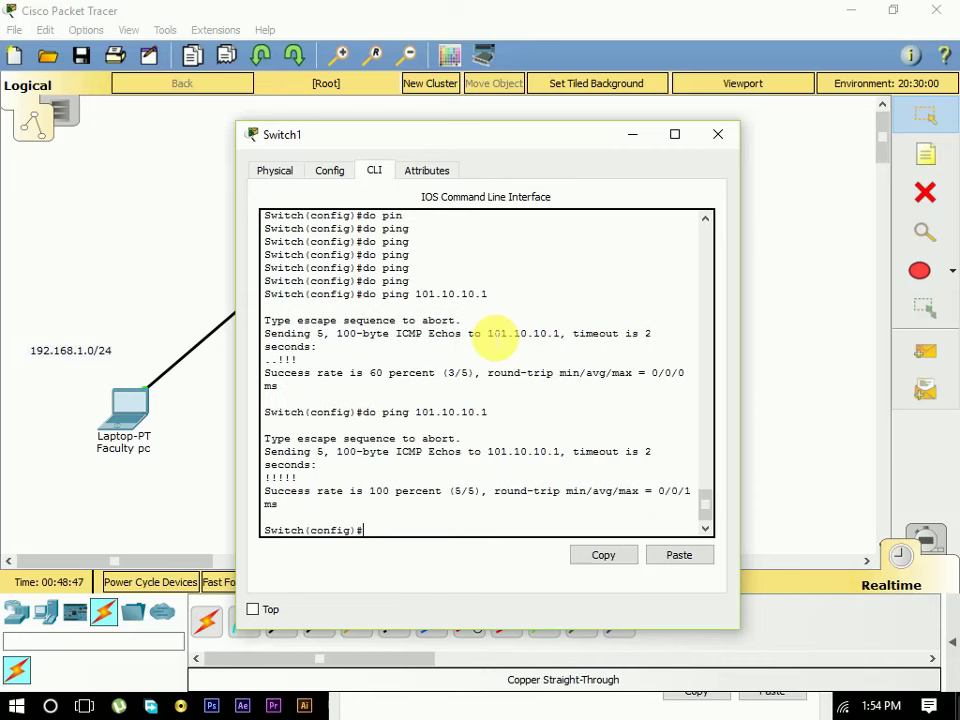
key("Return")
key("Return")
key("Return")
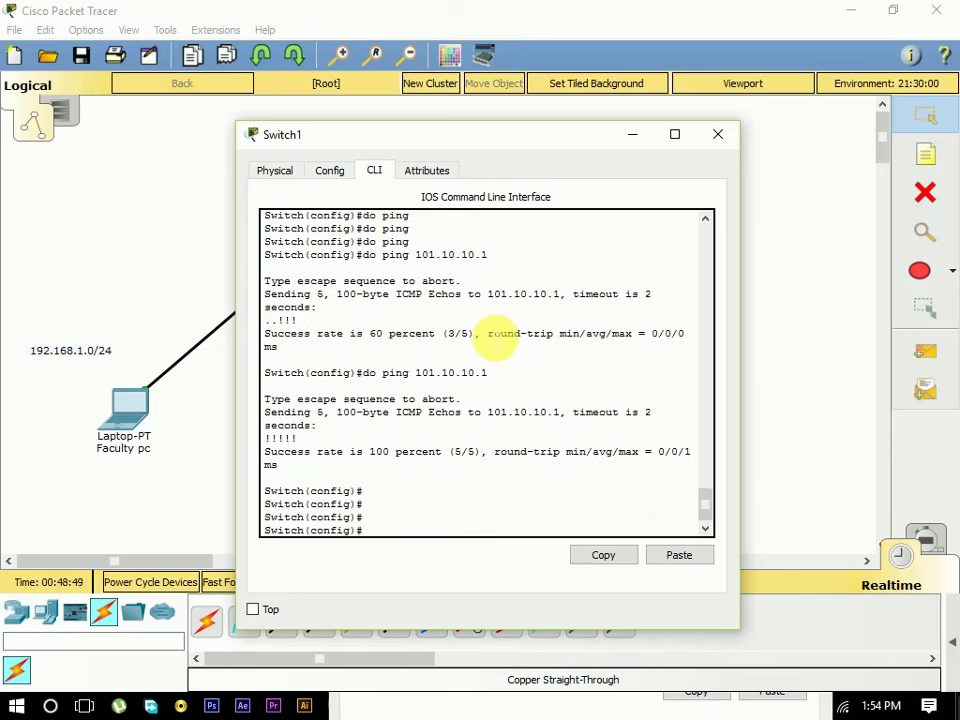
- Exit global configuration mode on Switch1 to return to the privileged EXEC prompt
type("exit")
key("Return")
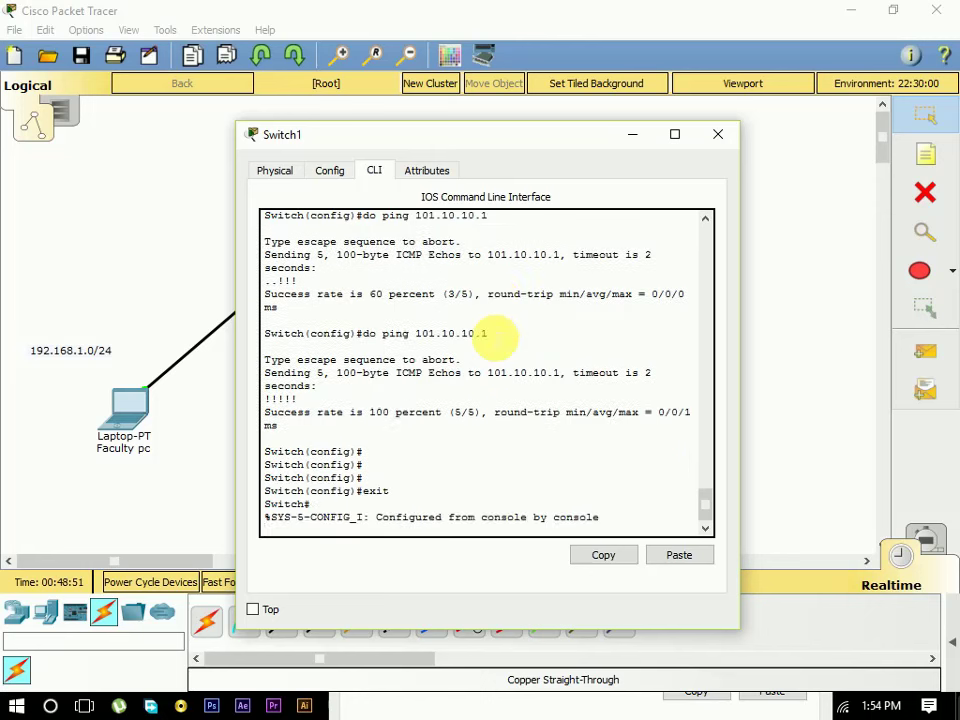
key("Return")
key("Return")
key("Return")
key("Return")
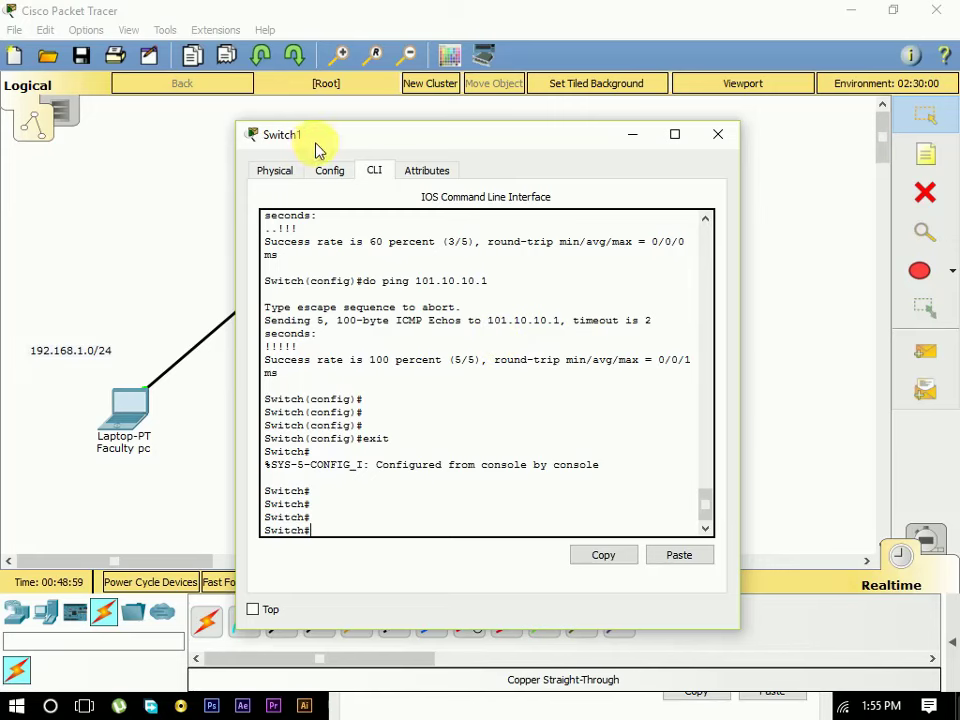
- Uncover the topology and rename the two laptops attached to Switch0 as Faculty pc1 and St pc1
left_click_drag(316, 147, 328, 367)
left_click_drag(373, 485, 377, 509)
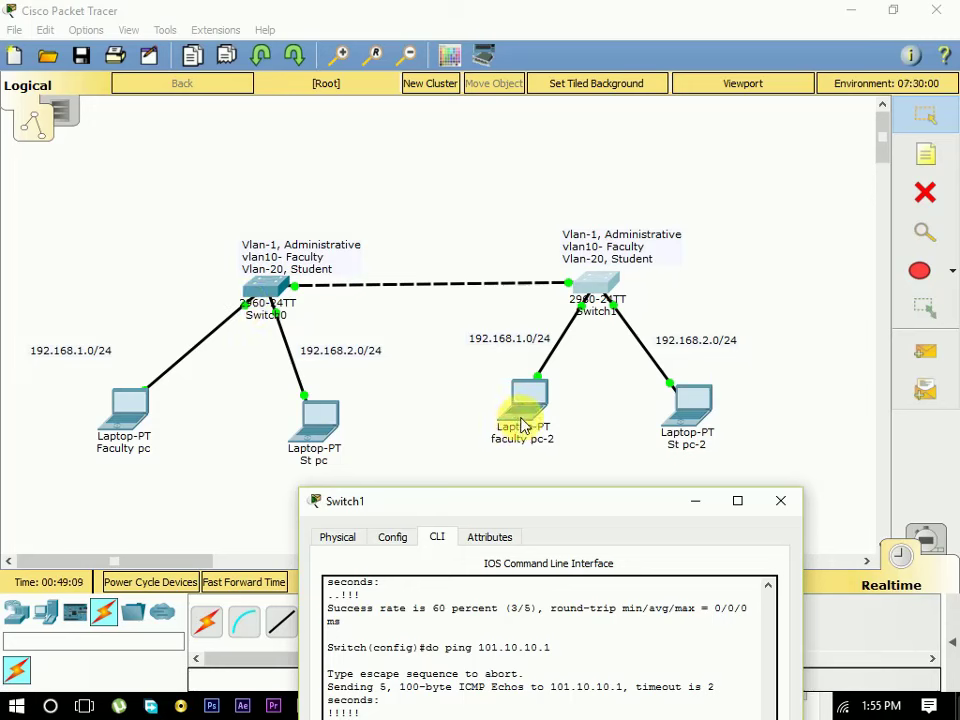
left_click(138, 450)
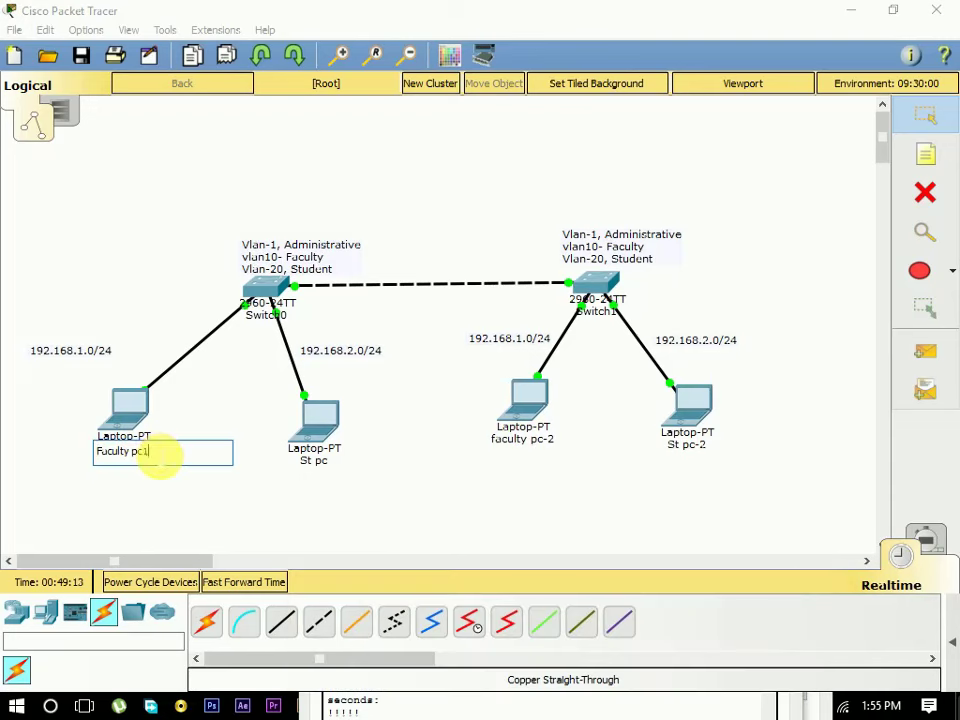
type("1")
key("Return")
left_click(340, 466)
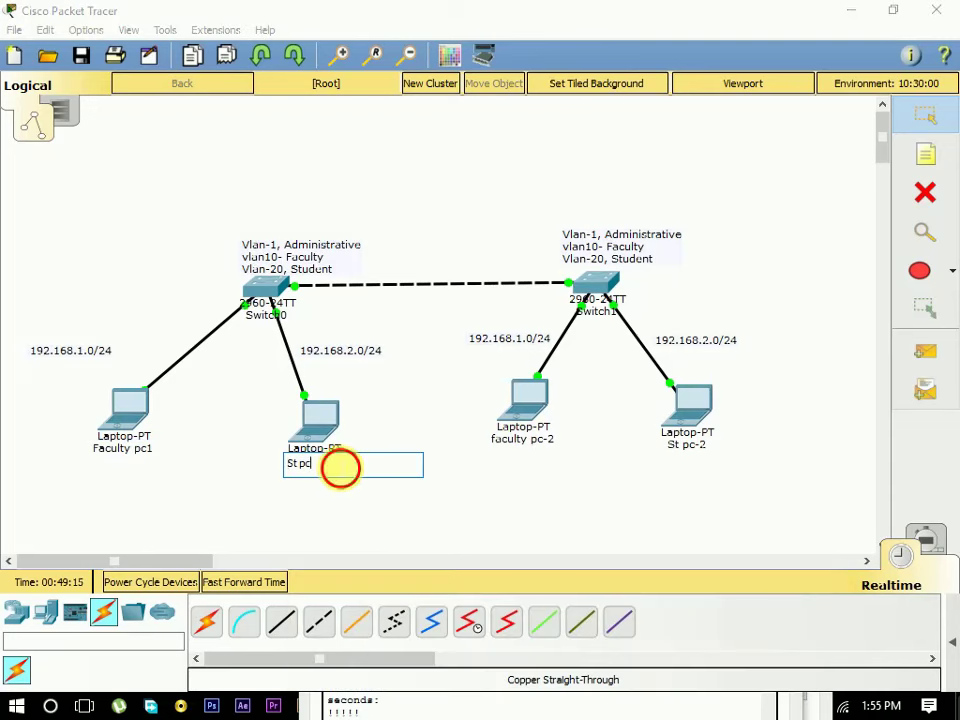
type("1")
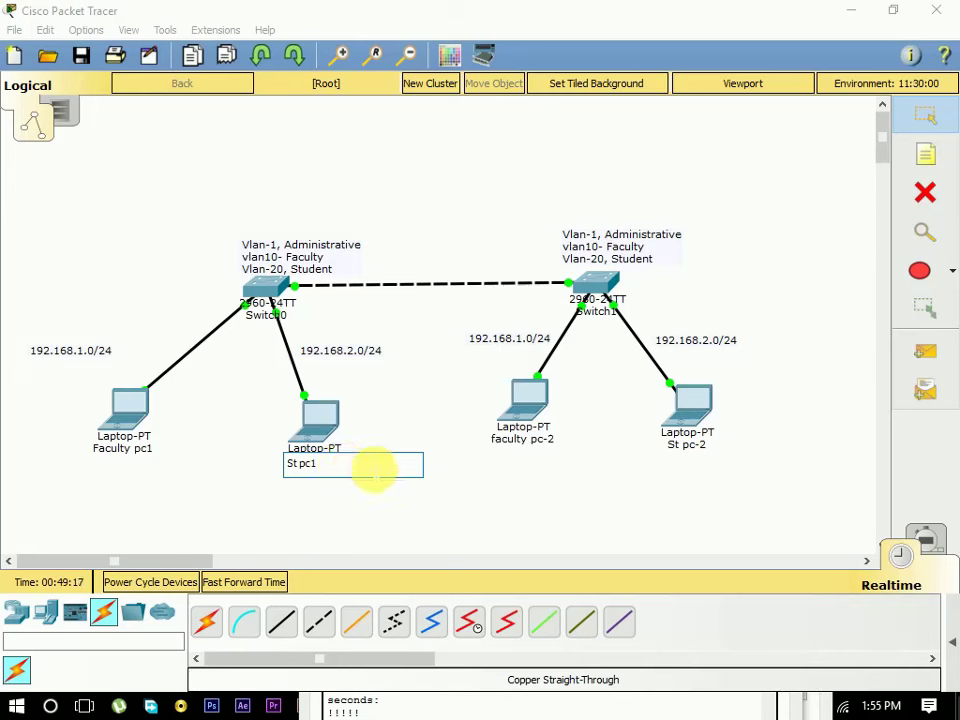
left_click(480, 497)
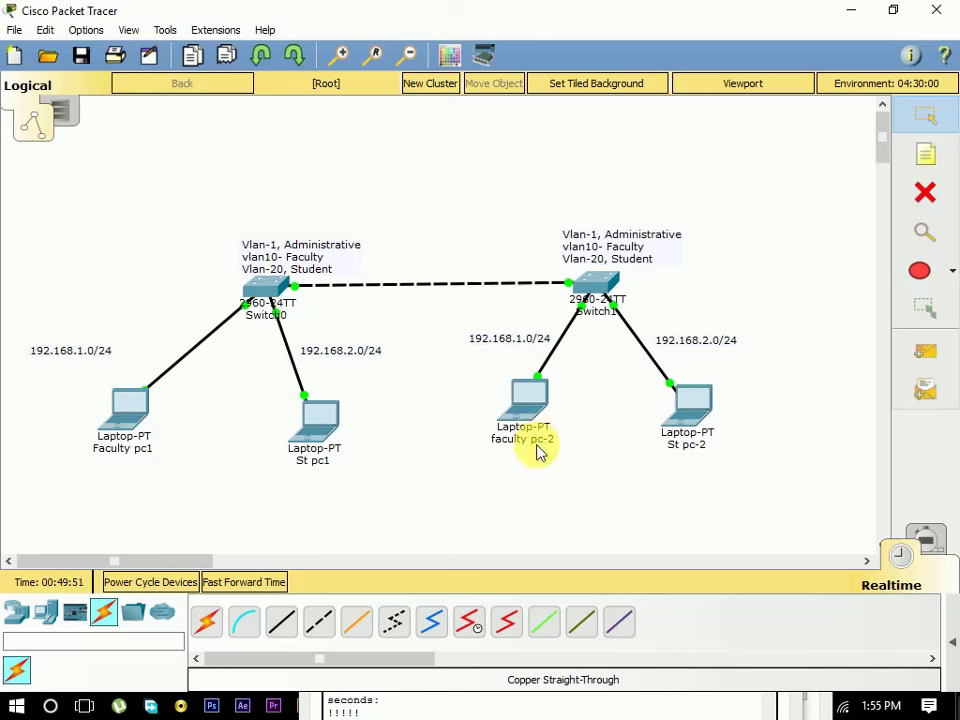
left_click(918, 272)
left_click(694, 21)
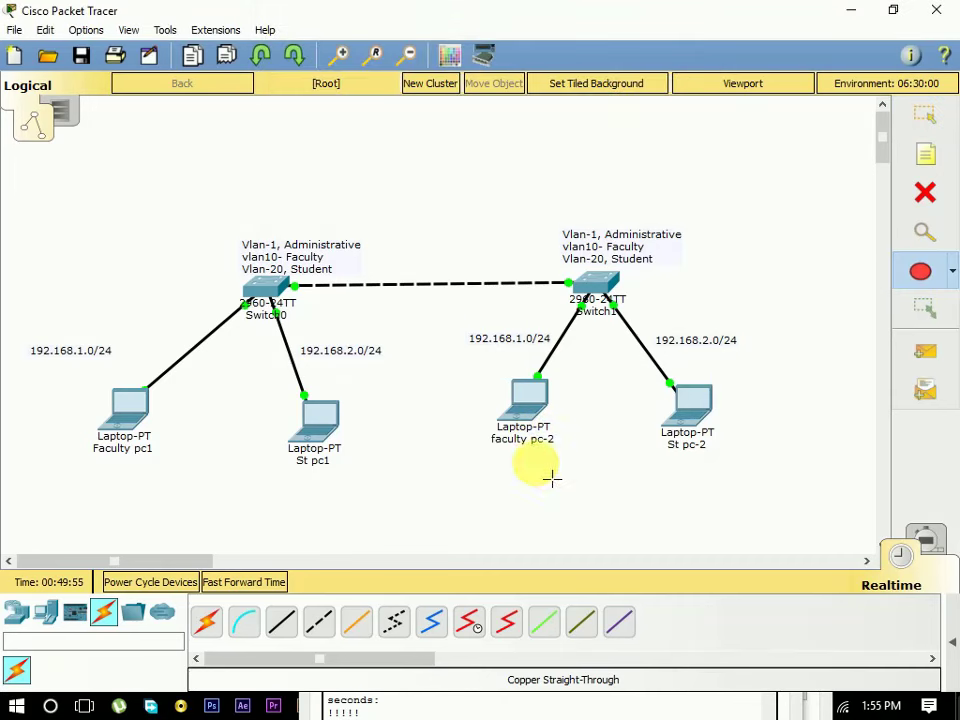
left_click(930, 115)
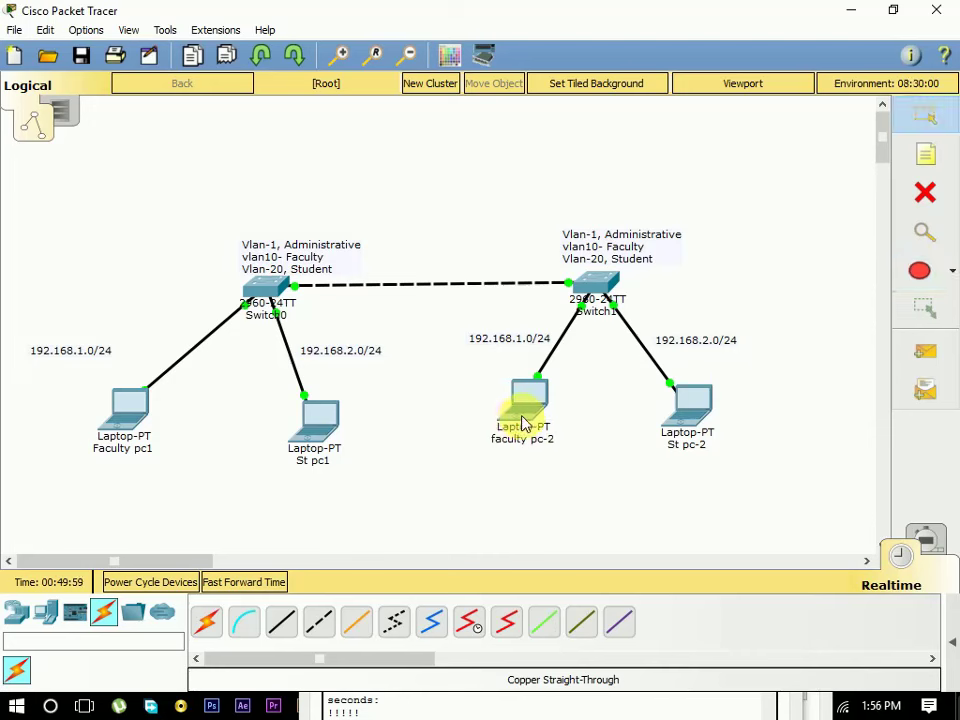
- Send a simple PDU from faculty pc-2 to Faculty pc1 to test connectivity within VLAN 10
mouse_move(527, 418)
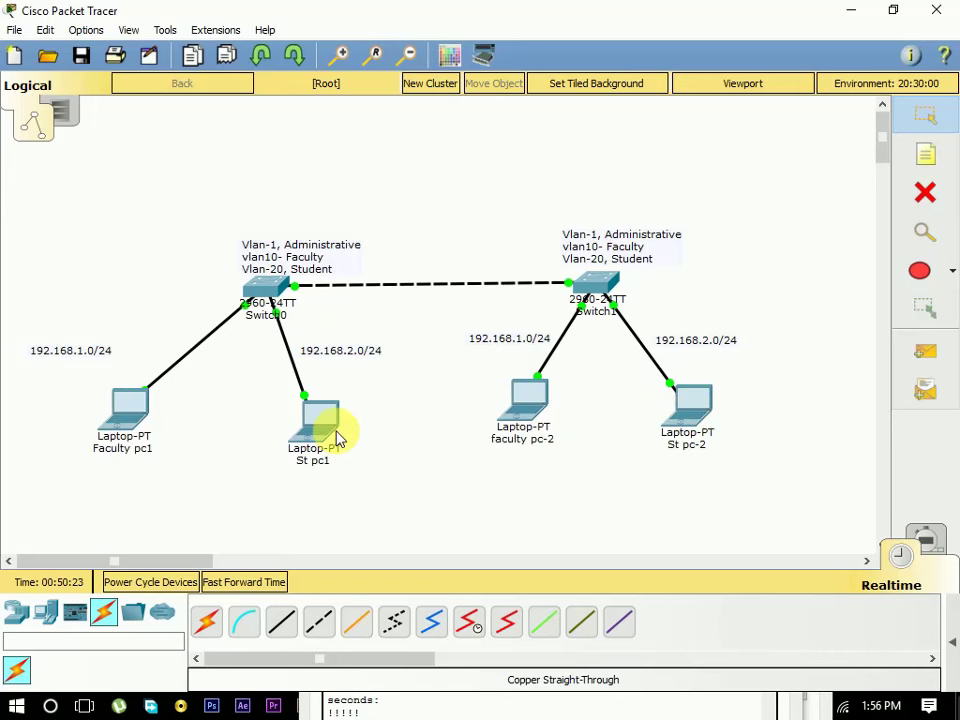
mouse_move(313, 442)
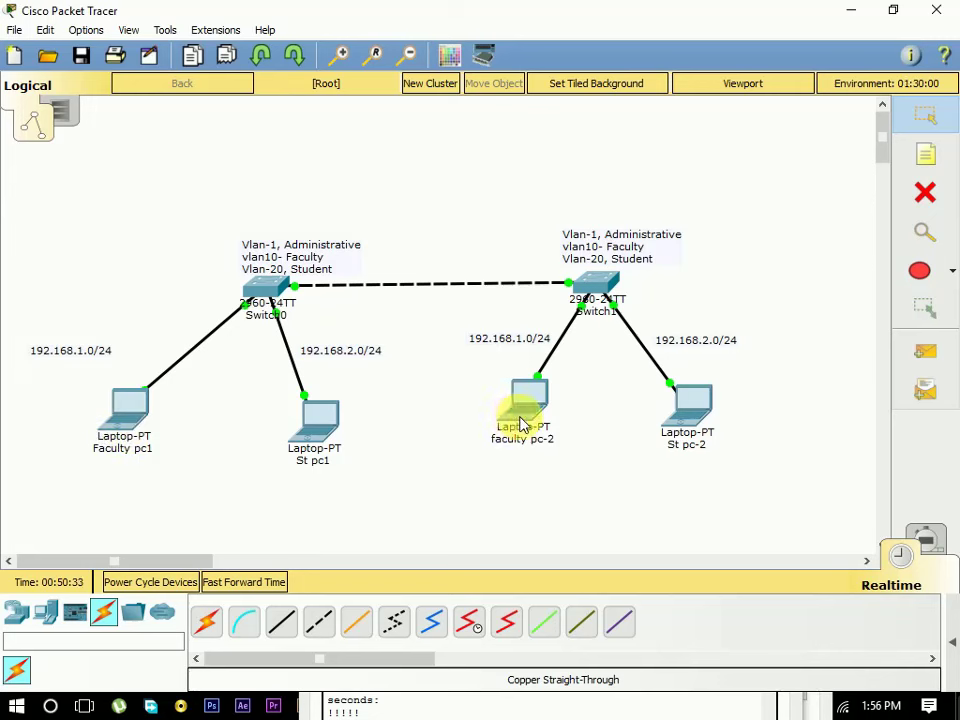
mouse_move(135, 413)
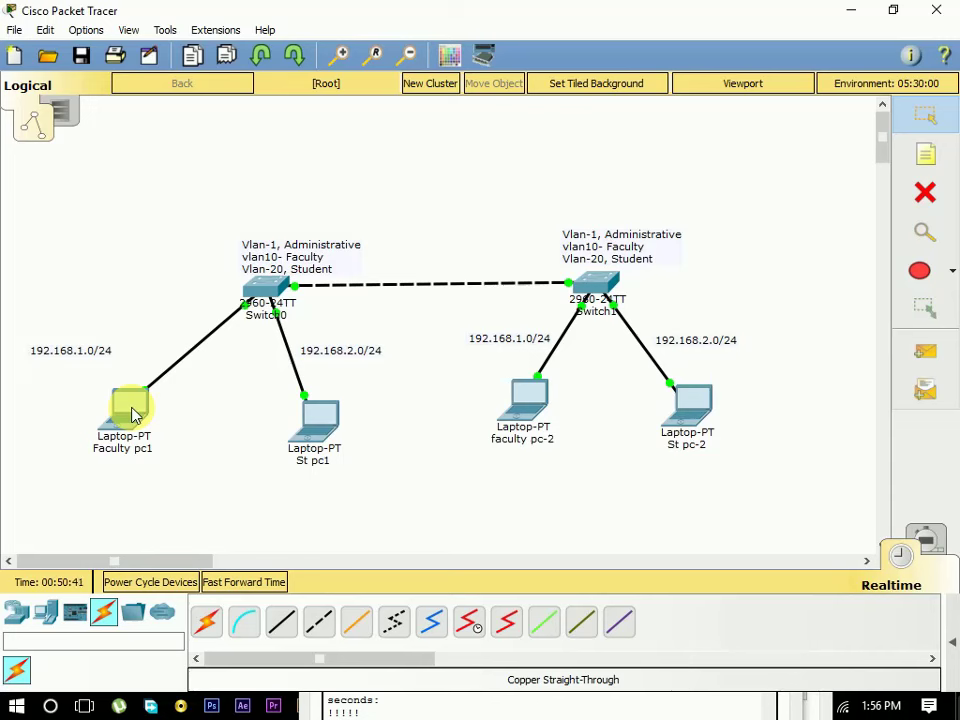
left_click(923, 352)
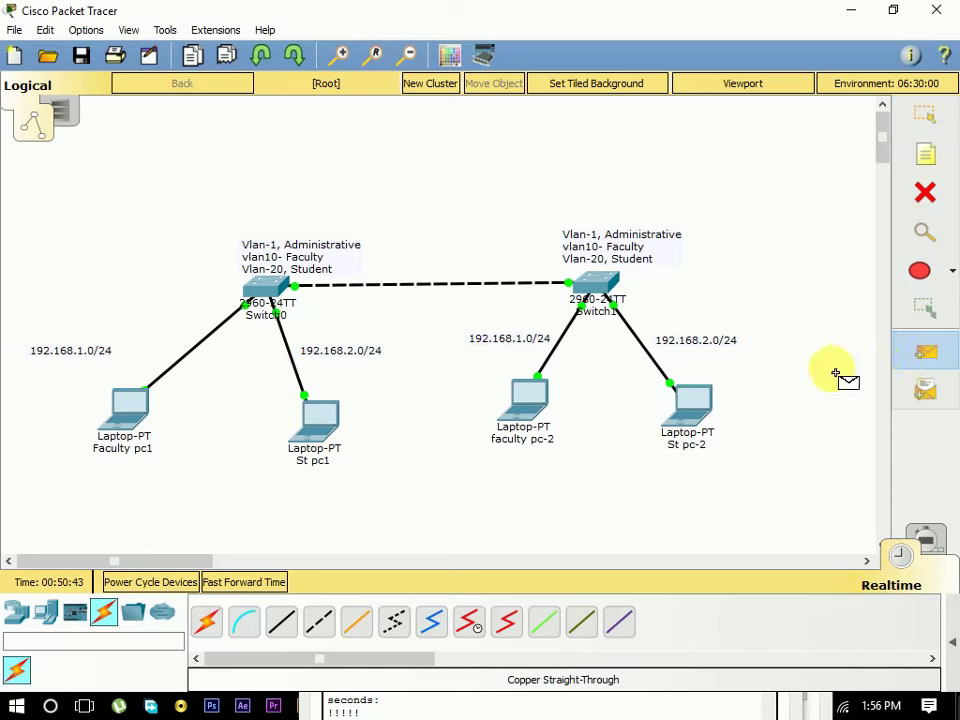
left_click(527, 396)
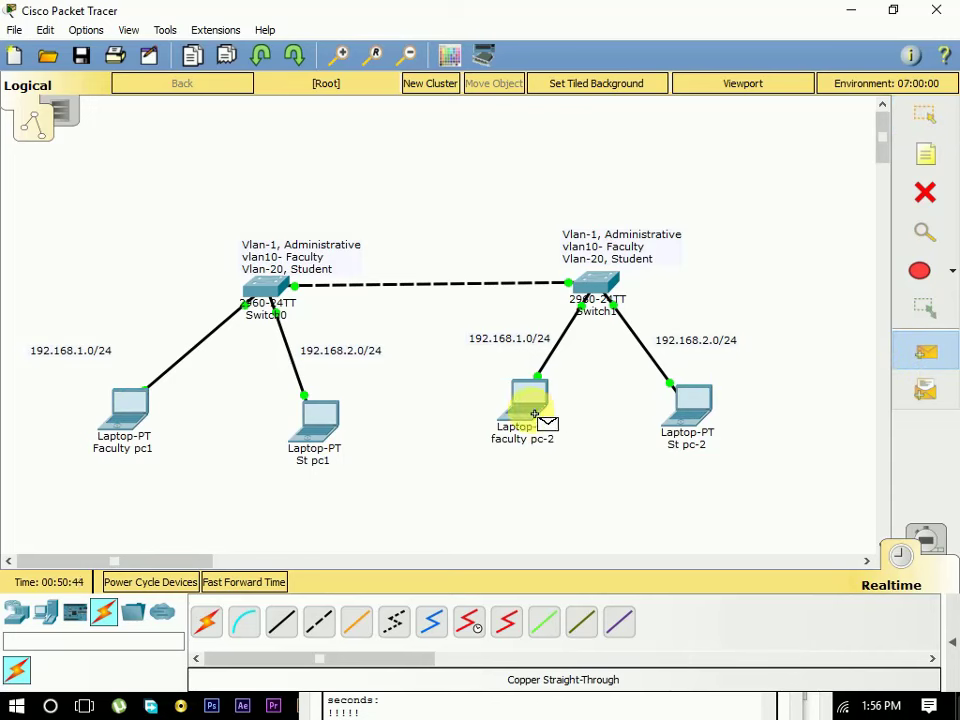
left_click(142, 430)
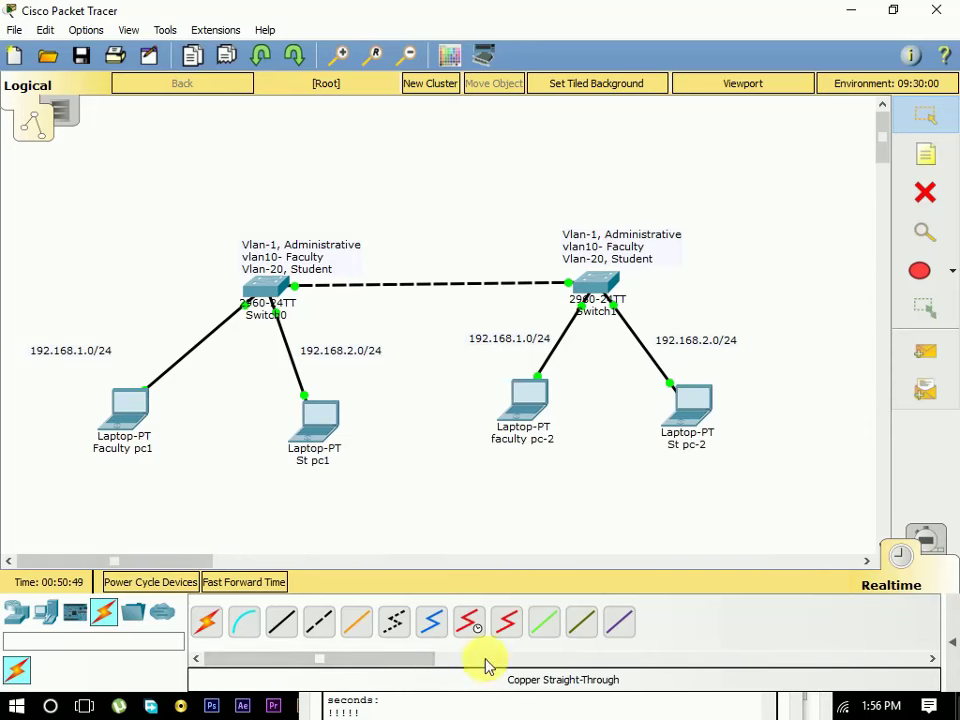
- Switch to Simulation mode, reset the simulation, and briefly run auto capture to trace the PDU from faculty pc-2
left_click(920, 545)
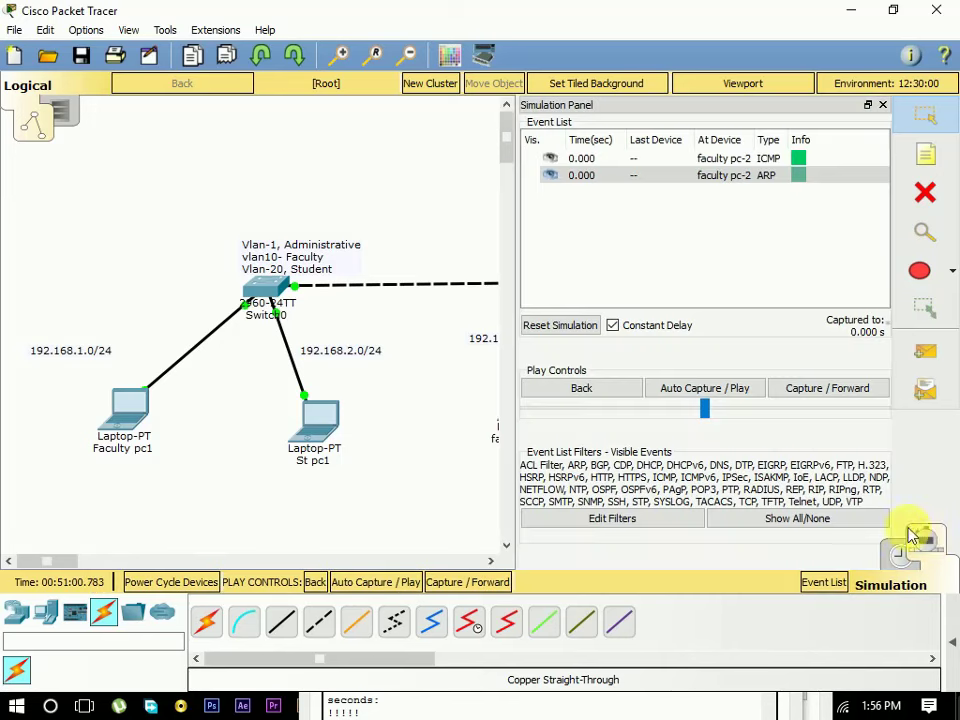
left_click(803, 176)
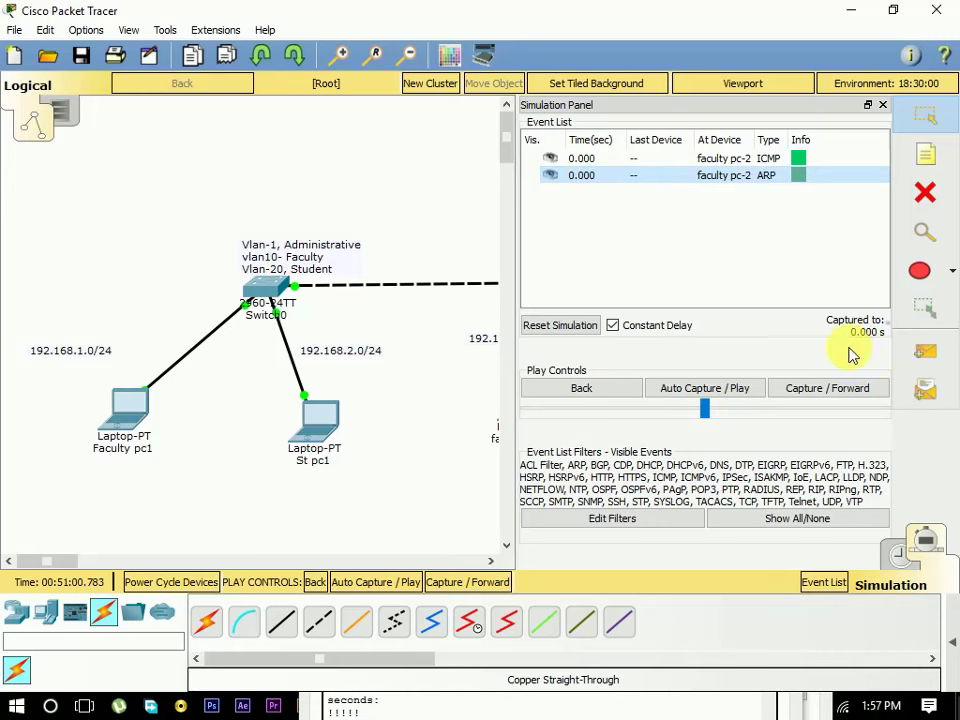
left_click(558, 326)
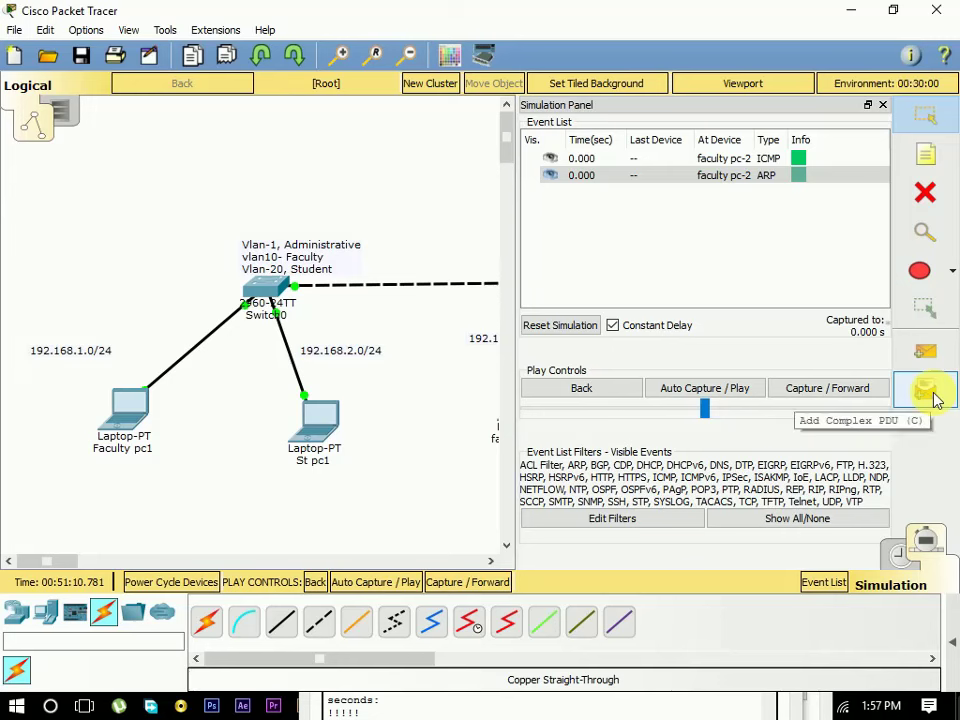
left_click(588, 161)
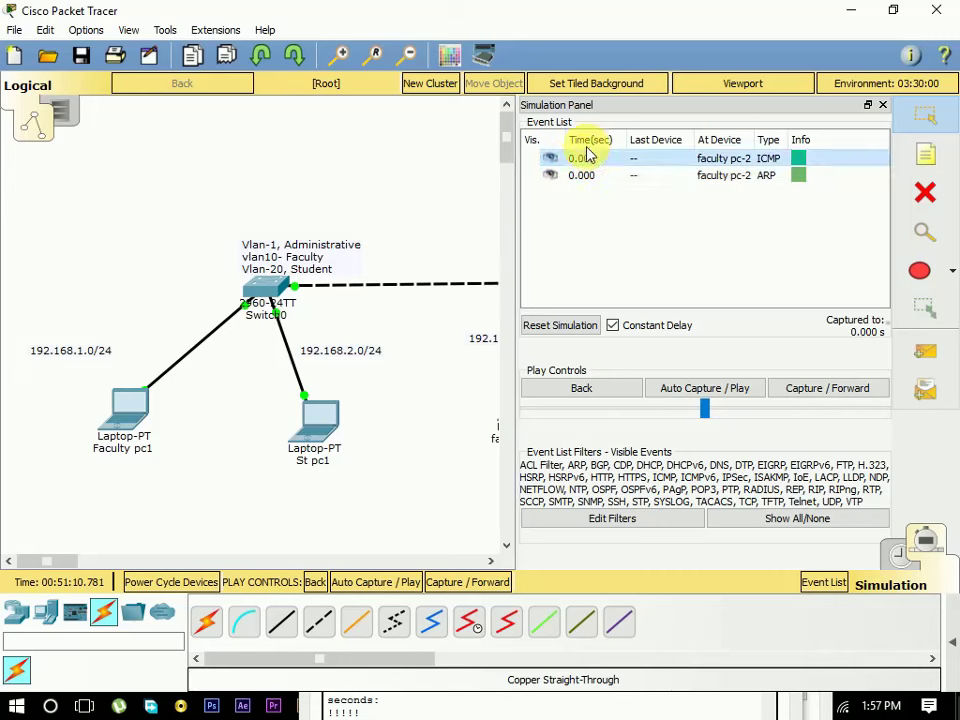
left_click(741, 392)
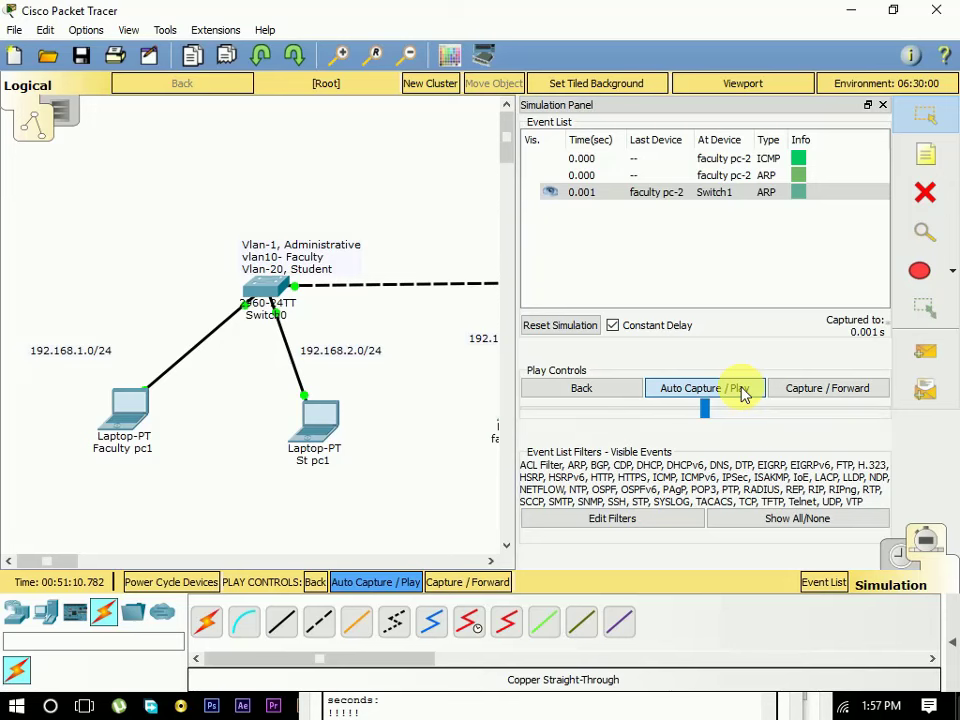
left_click(741, 392)
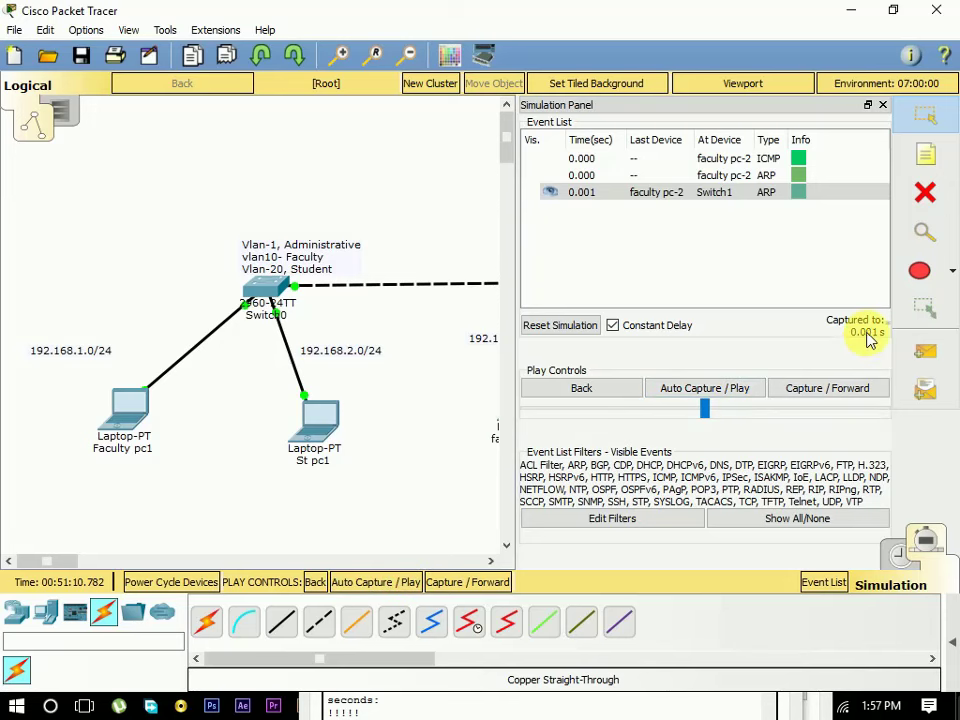
- Hide the simulation panel and examine the OSI layer details of the packet waiting at Switch1
left_click(882, 104)
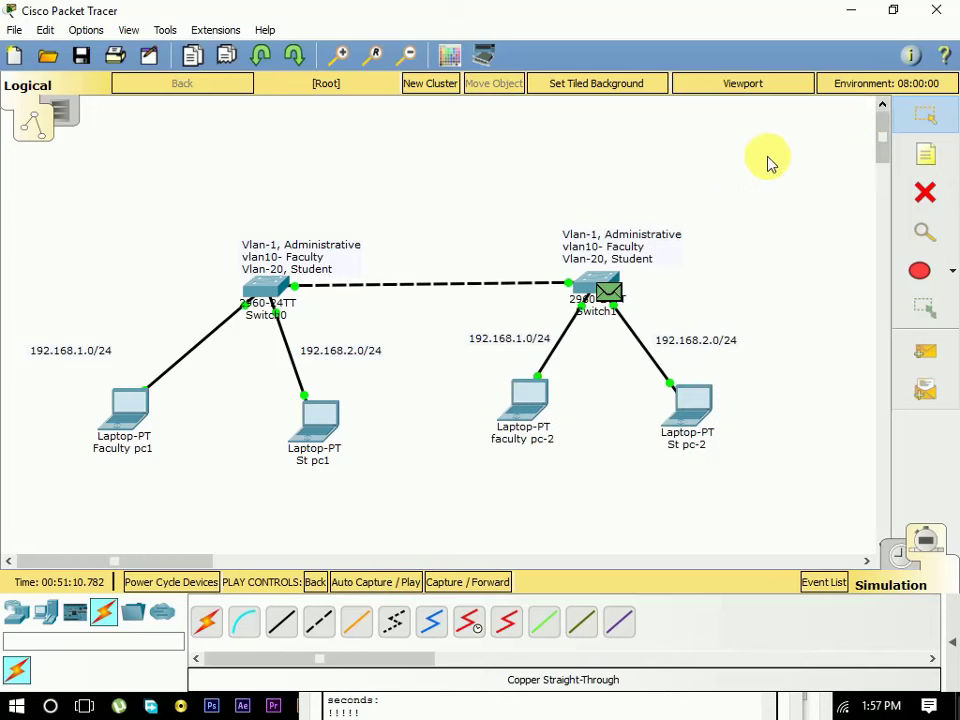
left_click(611, 295)
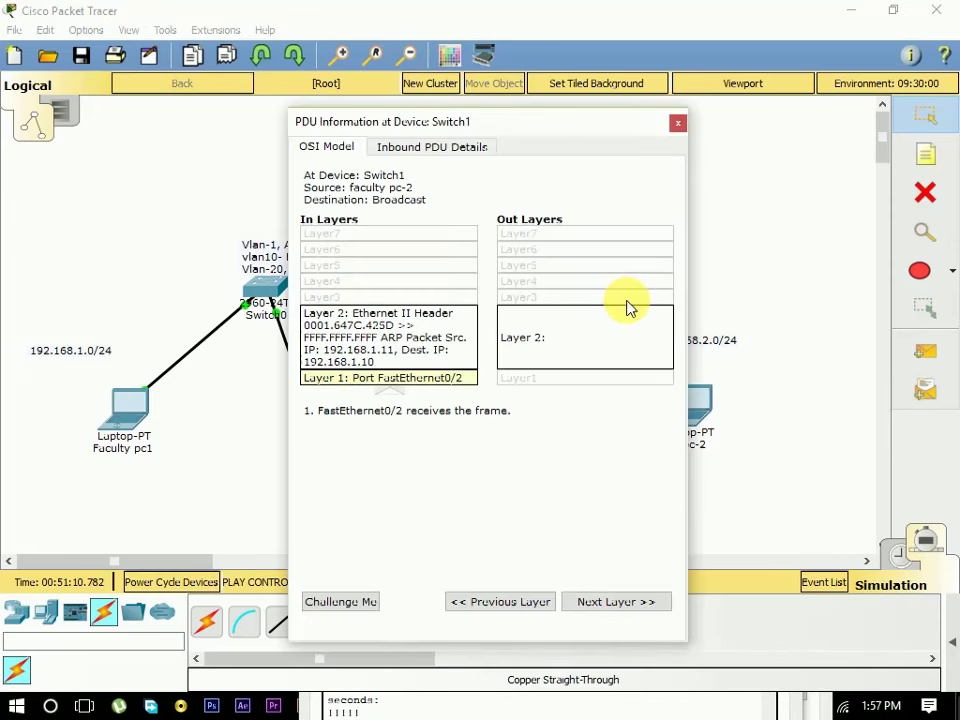
left_click(677, 124)
- Restart the simulation by returning to Realtime mode and re-entering Simulation mode, with the simulation panel hidden
left_click(924, 192)
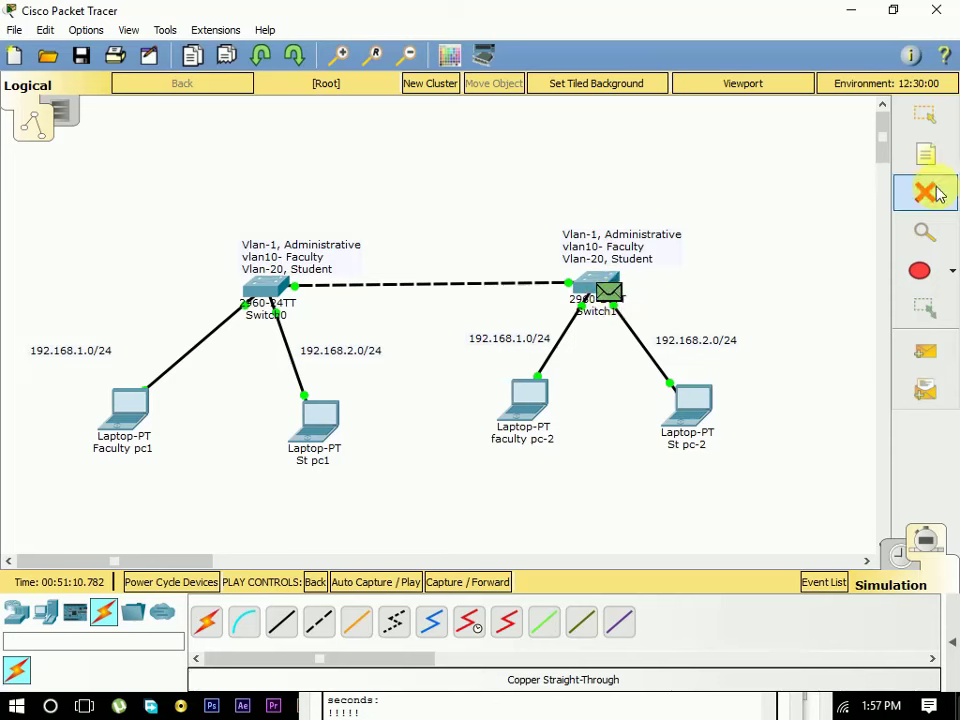
left_click(901, 556)
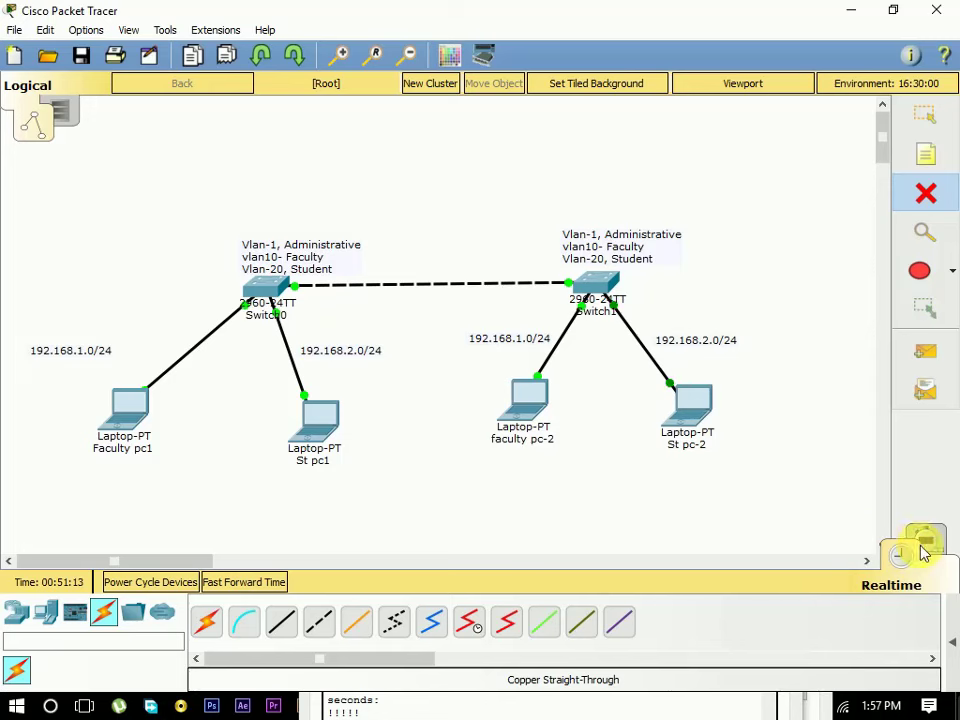
left_click(922, 548)
left_click(897, 564)
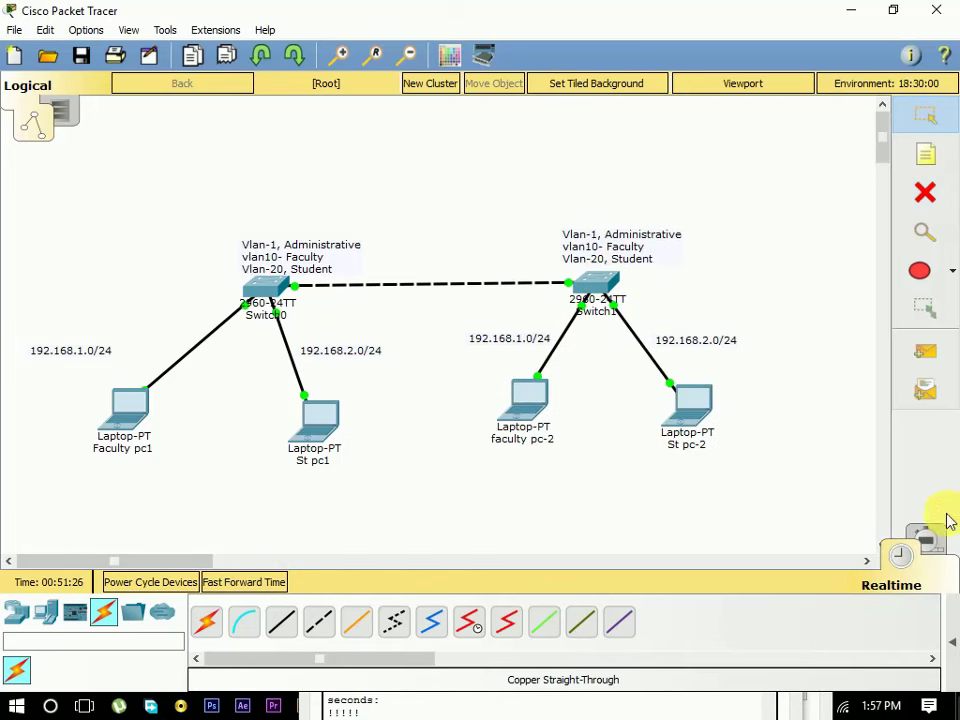
left_click(926, 542)
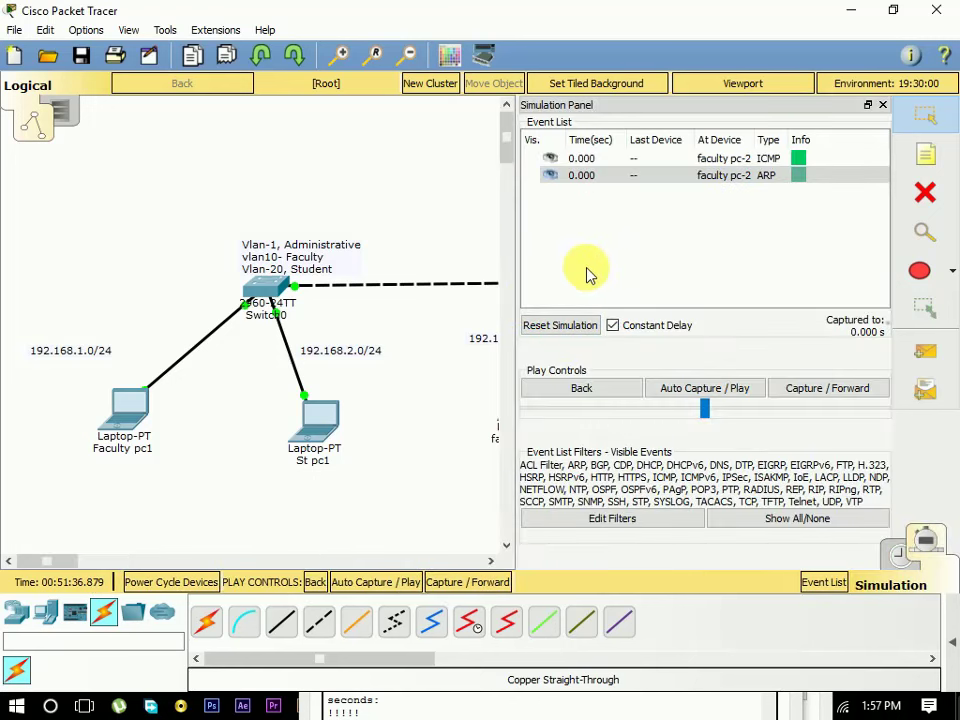
left_click(882, 104)
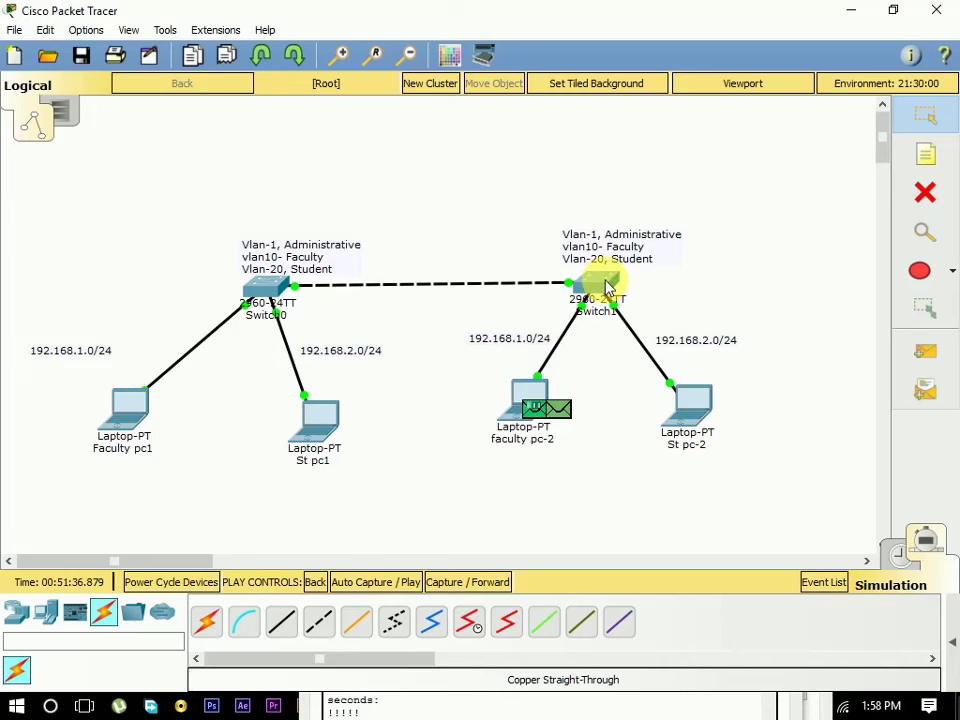
mouse_move(607, 288)
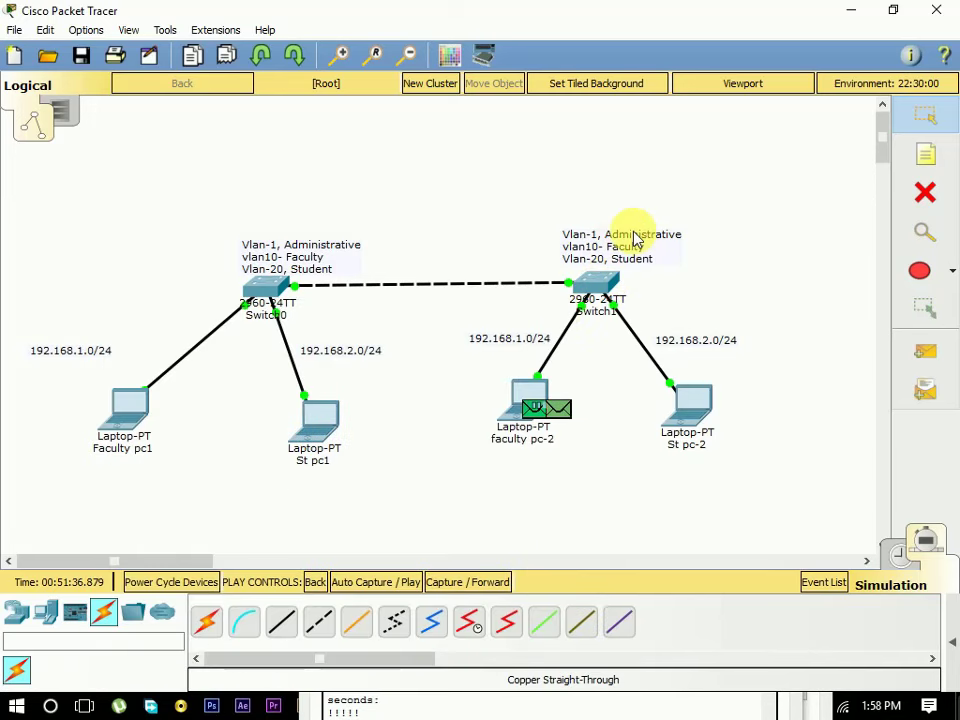
- Return the simulation to Realtime mode and check the port labels on the link between Switch0 and Switch1
left_click(515, 429)
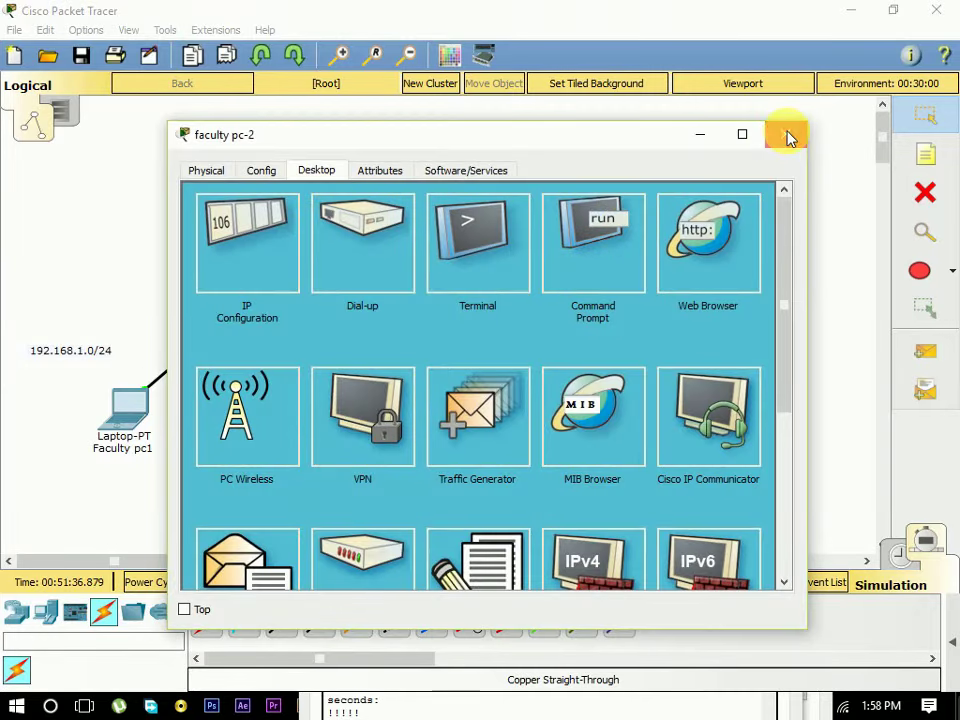
left_click(785, 136)
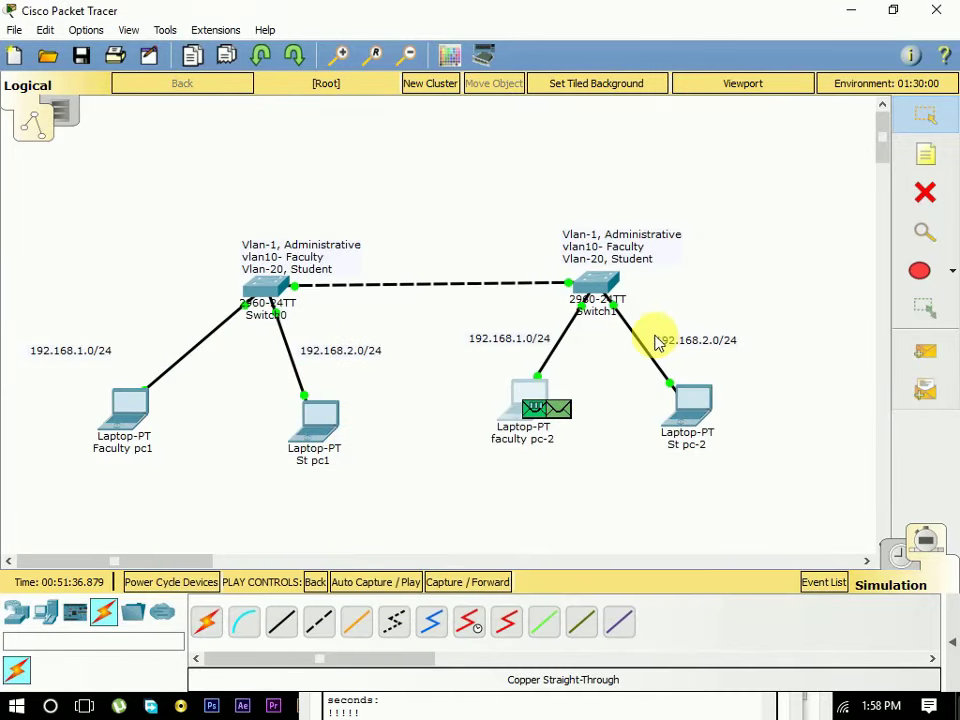
left_click(895, 560)
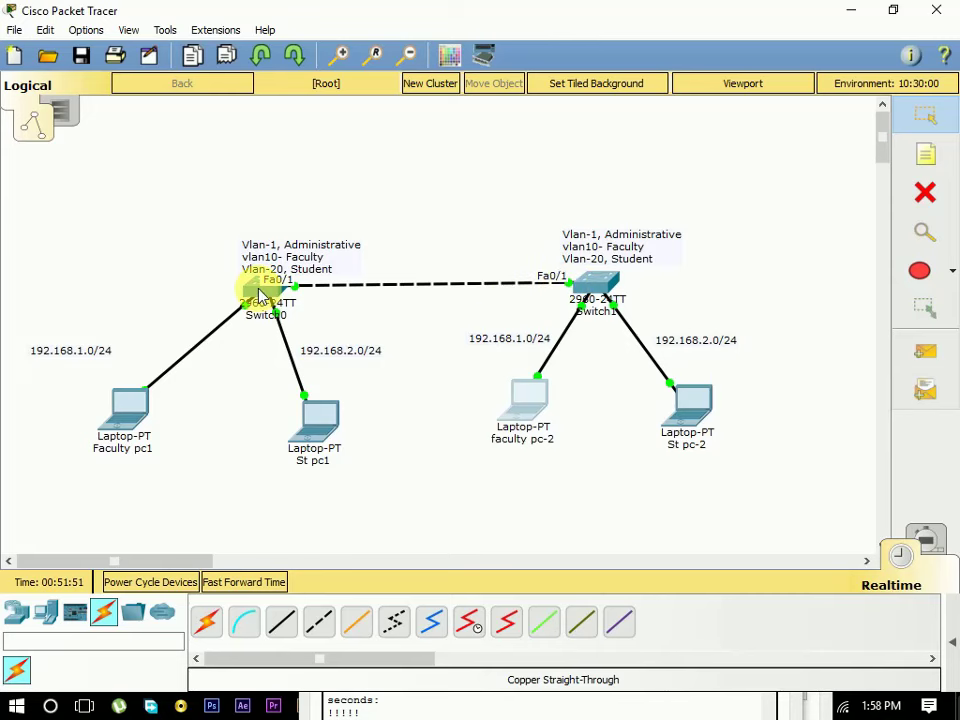
mouse_move(258, 292)
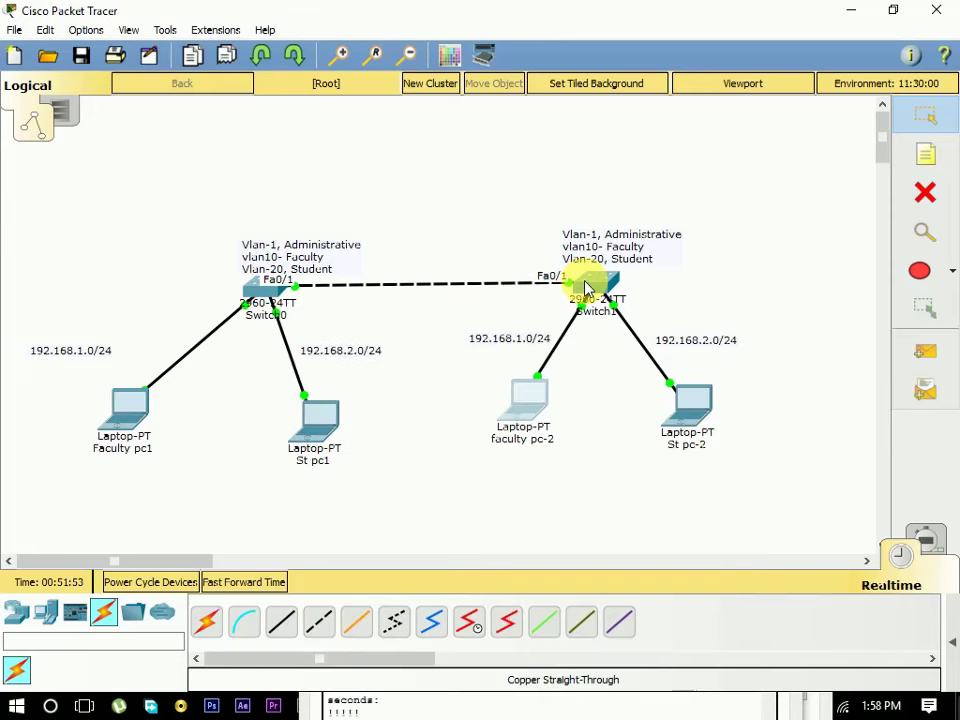
mouse_move(585, 287)
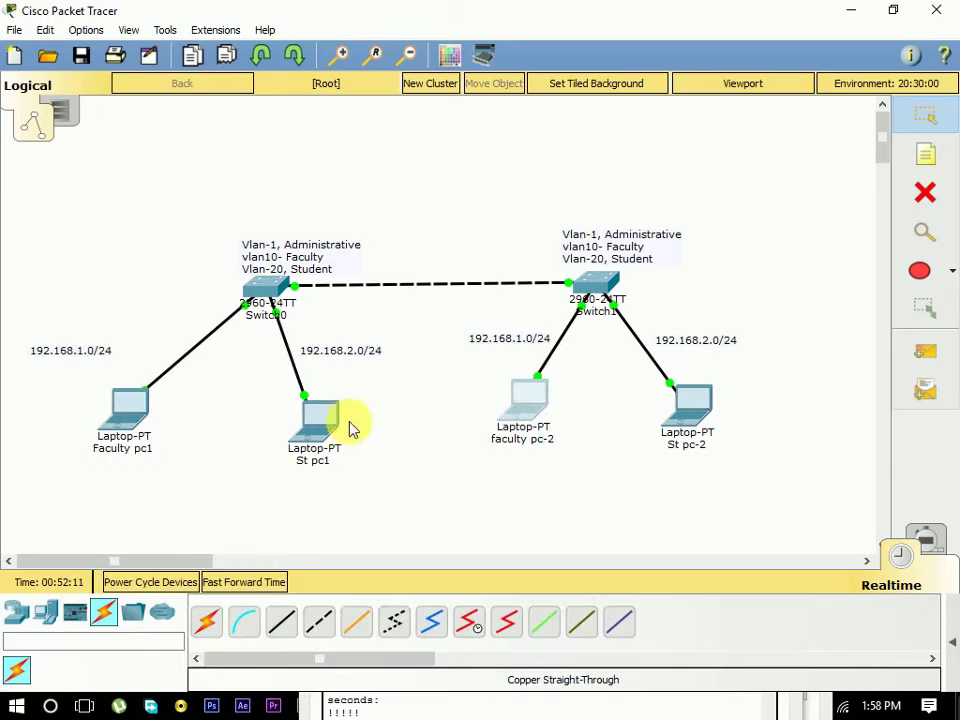
- Enter global configuration mode on Switch1 with conf t and move its window clear of the topology
left_click(583, 281)
left_click_drag(531, 501, 586, 179)
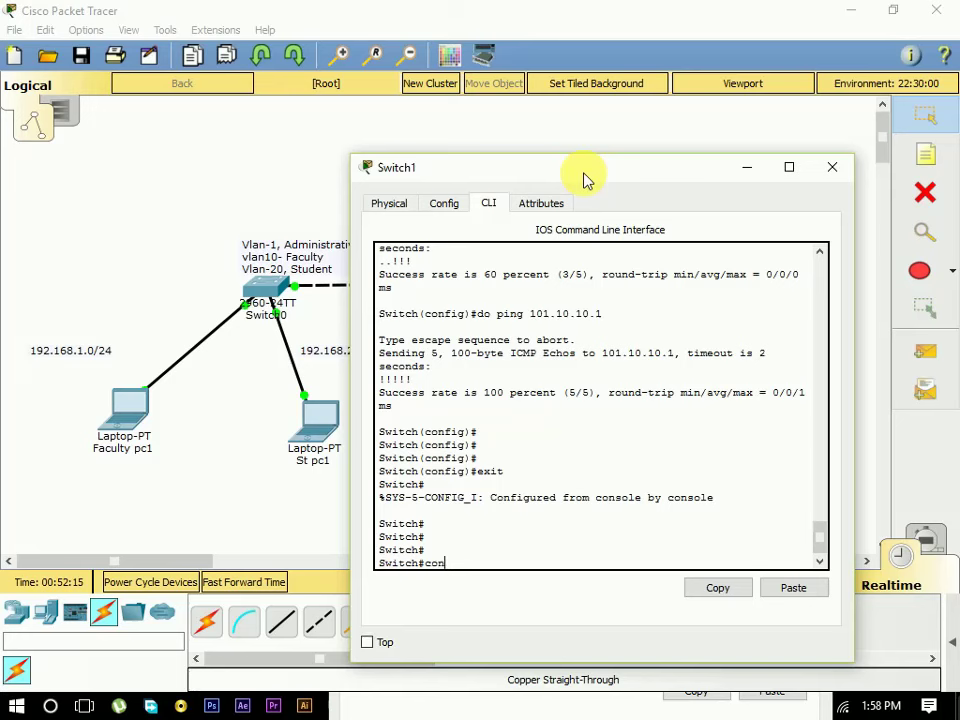
key("Return")
key("Return")
key("Return")
key("Return")
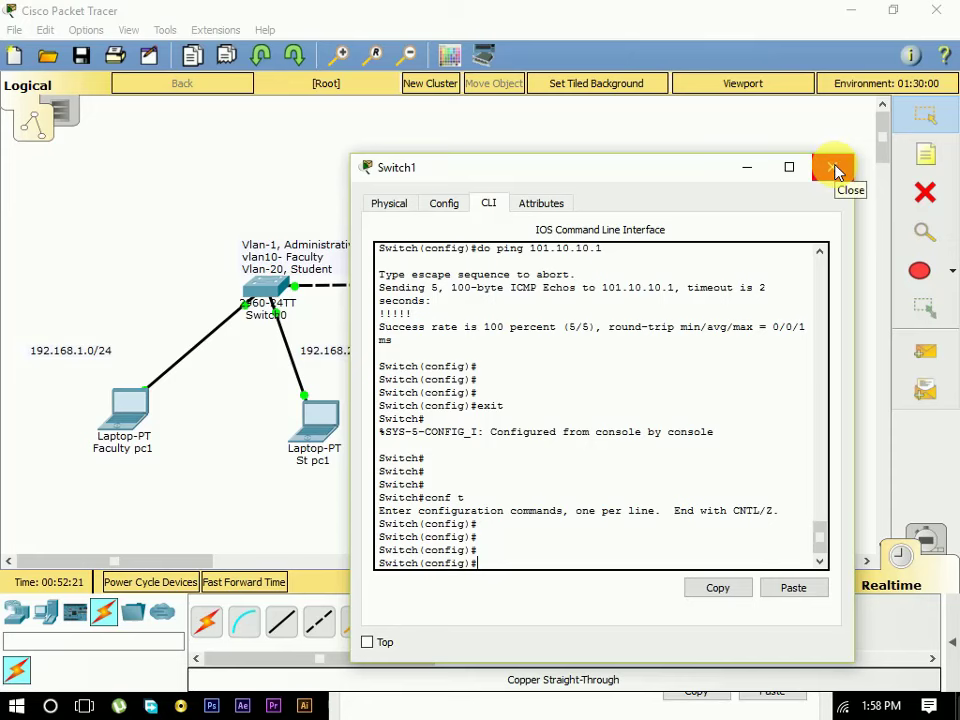
left_click_drag(564, 182, 474, 538)
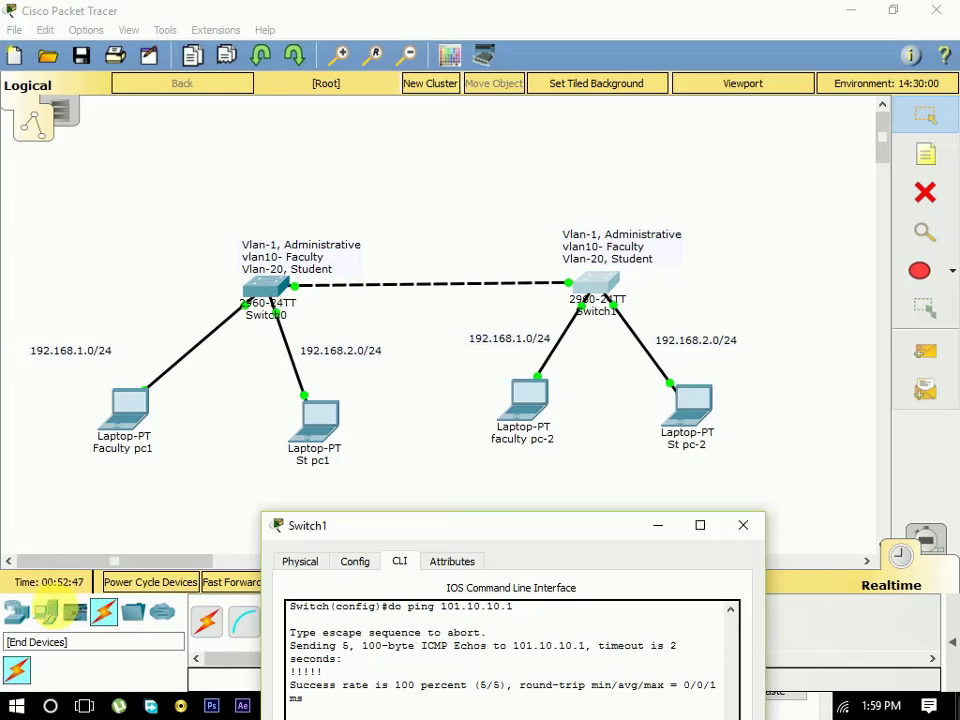
- Add two generic laptops to the workspace, one to the left of Switch0 and one above and right of Switch1
left_click(52, 613)
left_click_drag(244, 622, 76, 233)
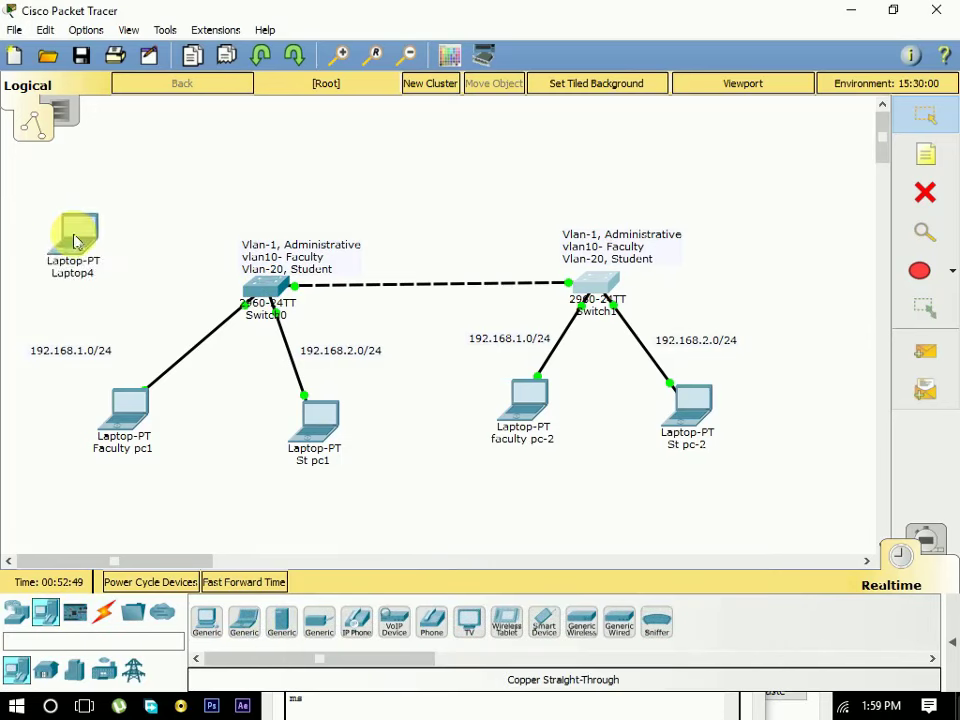
left_click_drag(245, 645, 712, 132)
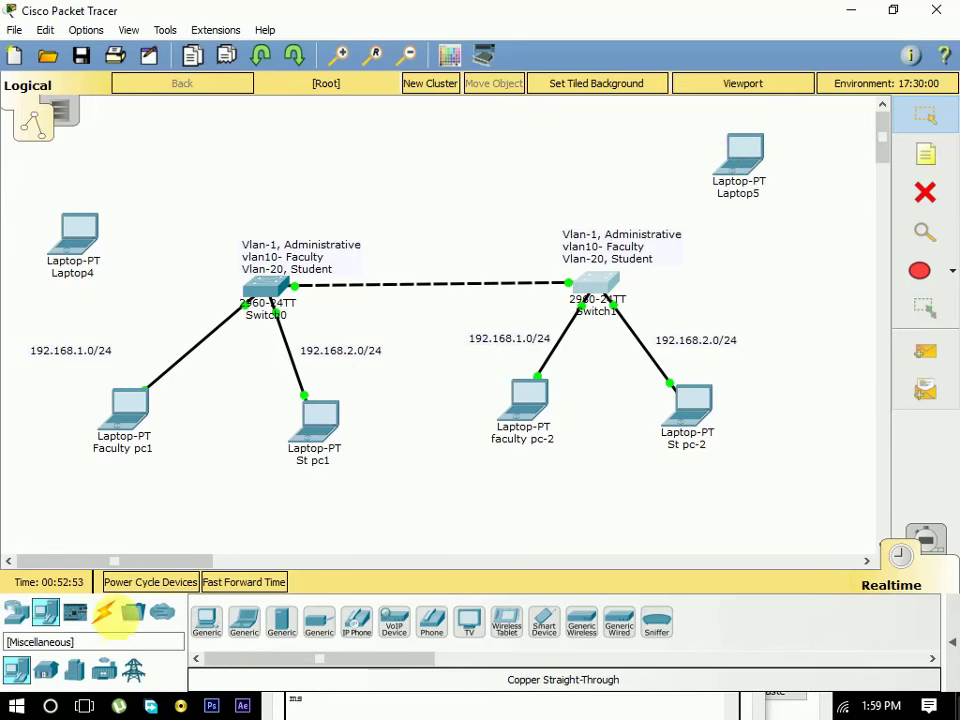
- Connect Switch0 to Laptop4 with a copper straight-through cable
left_click(104, 611)
left_click(281, 622)
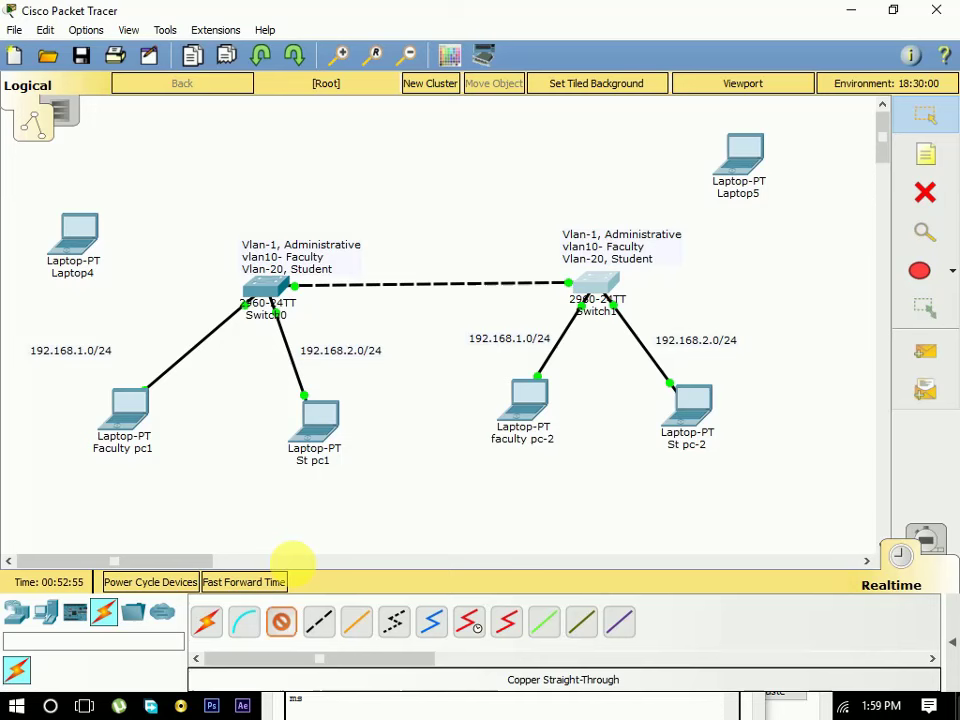
left_click(266, 287)
left_click(369, 35)
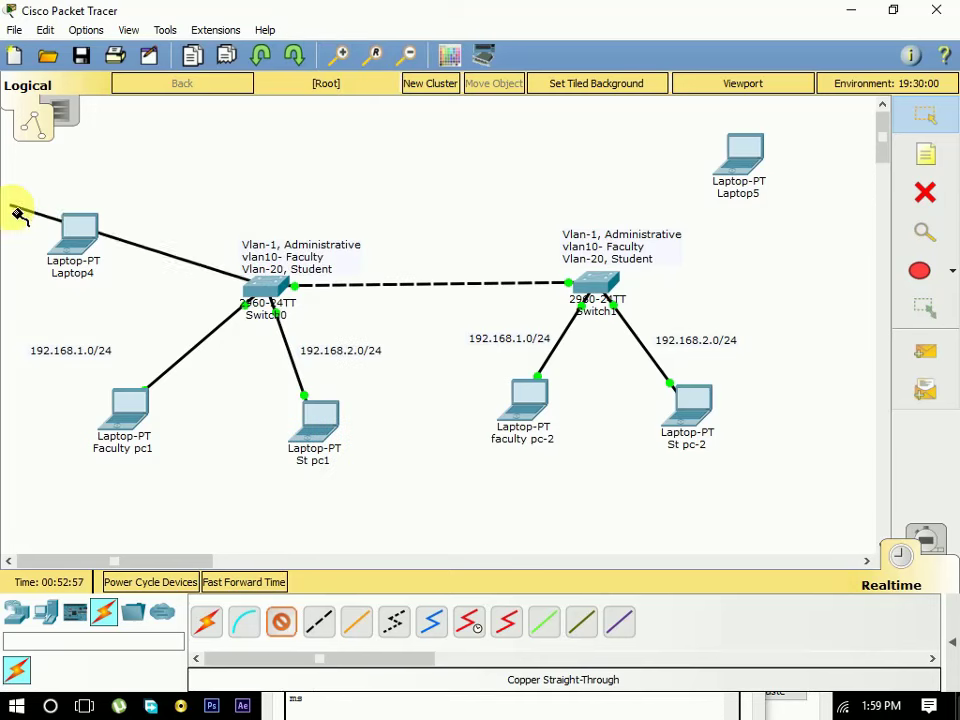
left_click(80, 238)
left_click(155, 320)
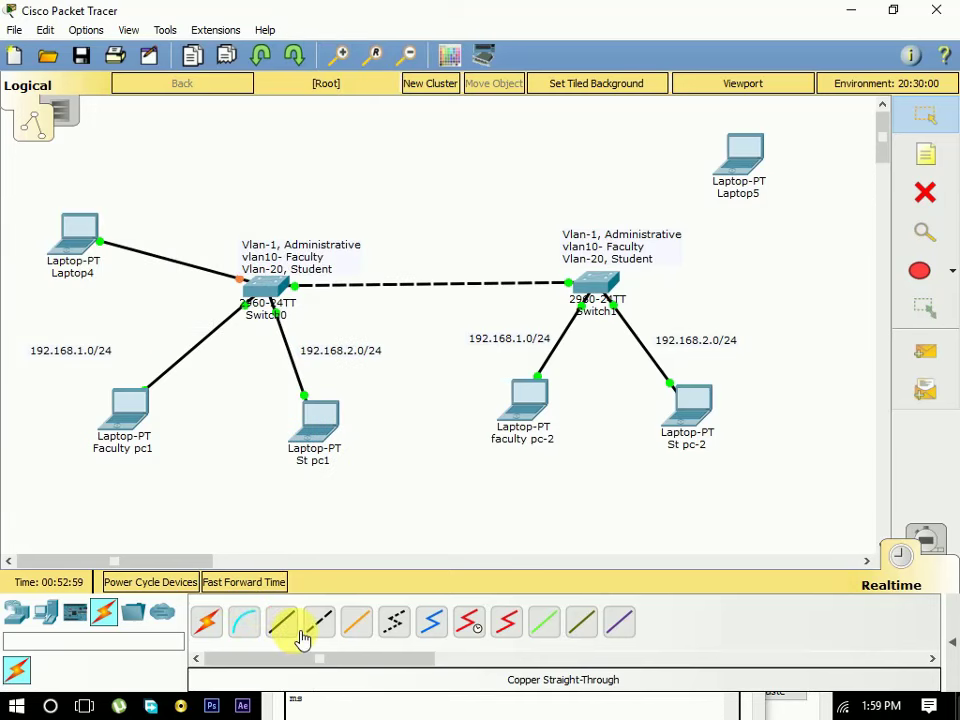
- Connect FastEthernet0/4 on Switch1 to Laptop5 with a straight-through cable, and shift Switch0's VLAN note slightly upward
left_click(594, 280)
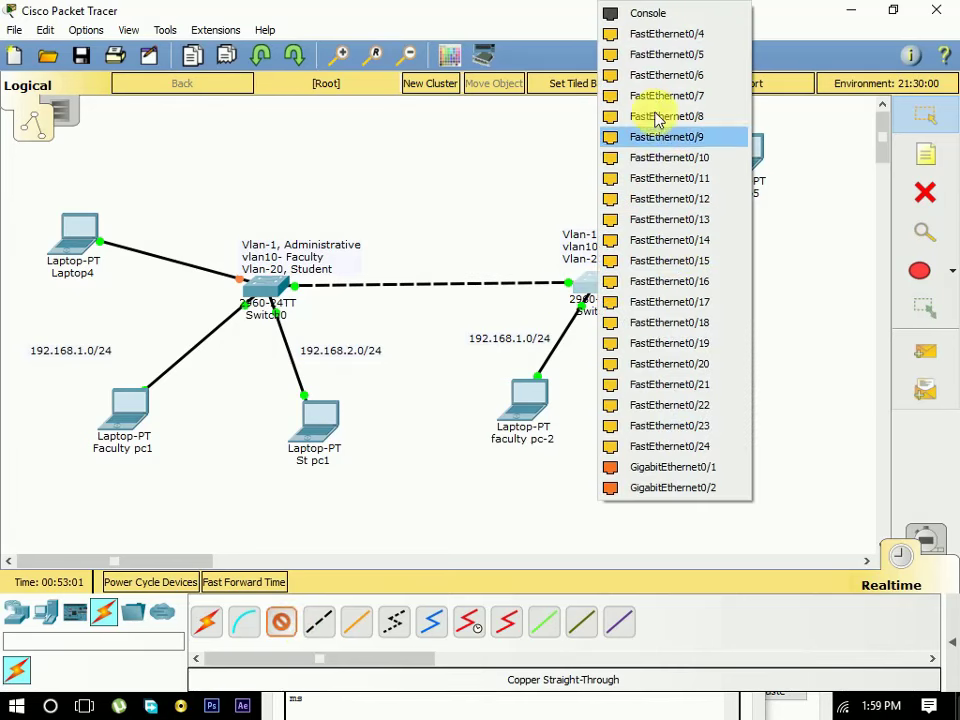
left_click(660, 48)
left_click(757, 160)
left_click(795, 234)
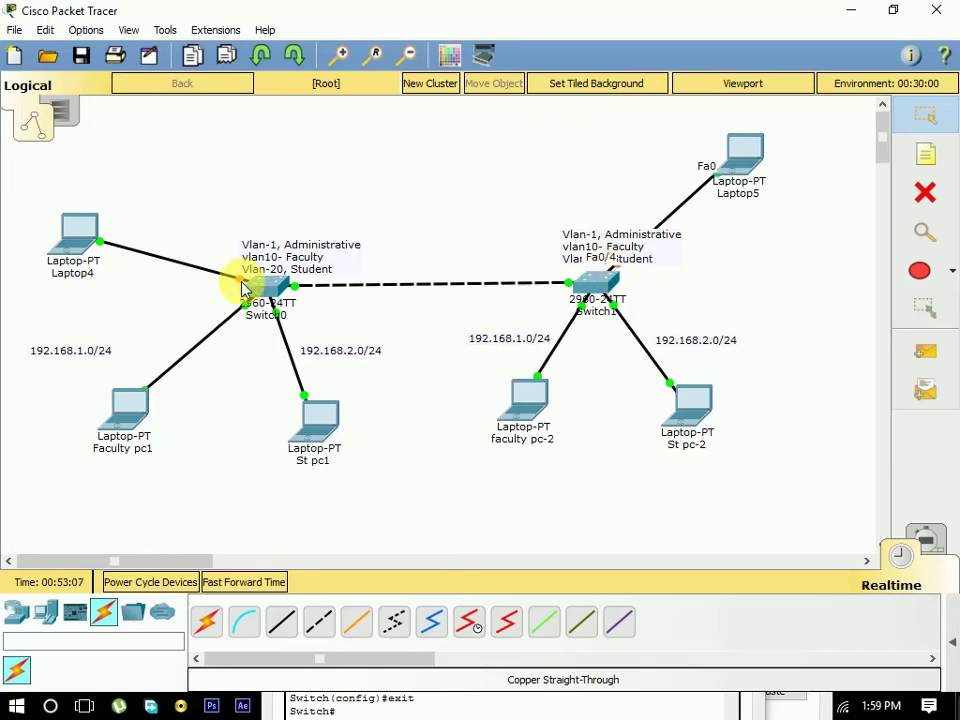
left_click_drag(259, 266, 269, 244)
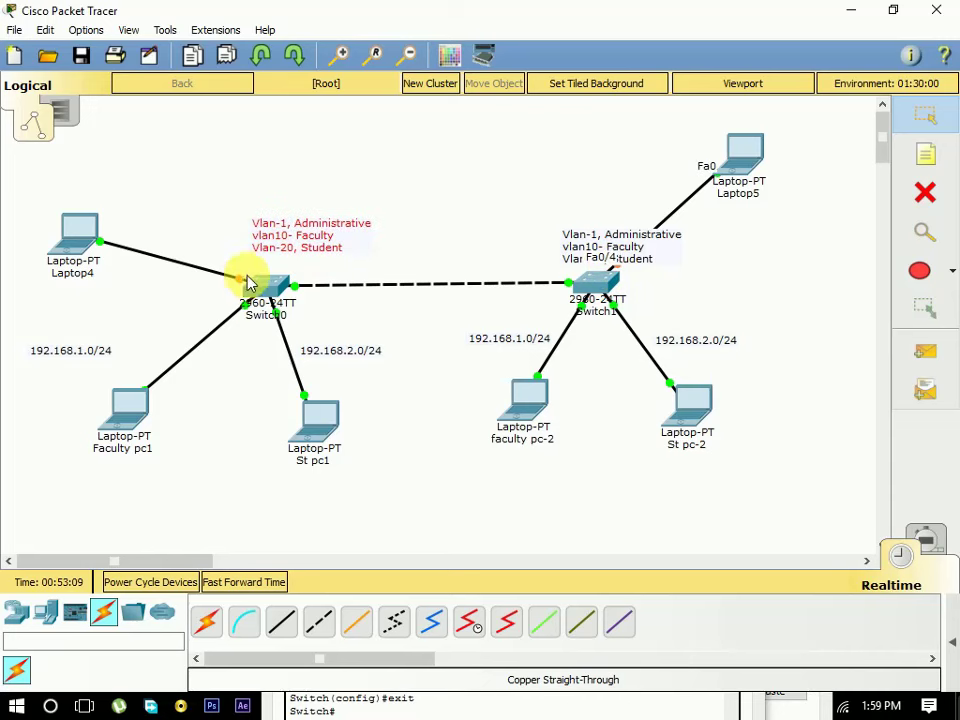
- Give Laptop4 the static IP address 101.10.10.100 with subnet mask 255.255.255.0
left_click(71, 227)
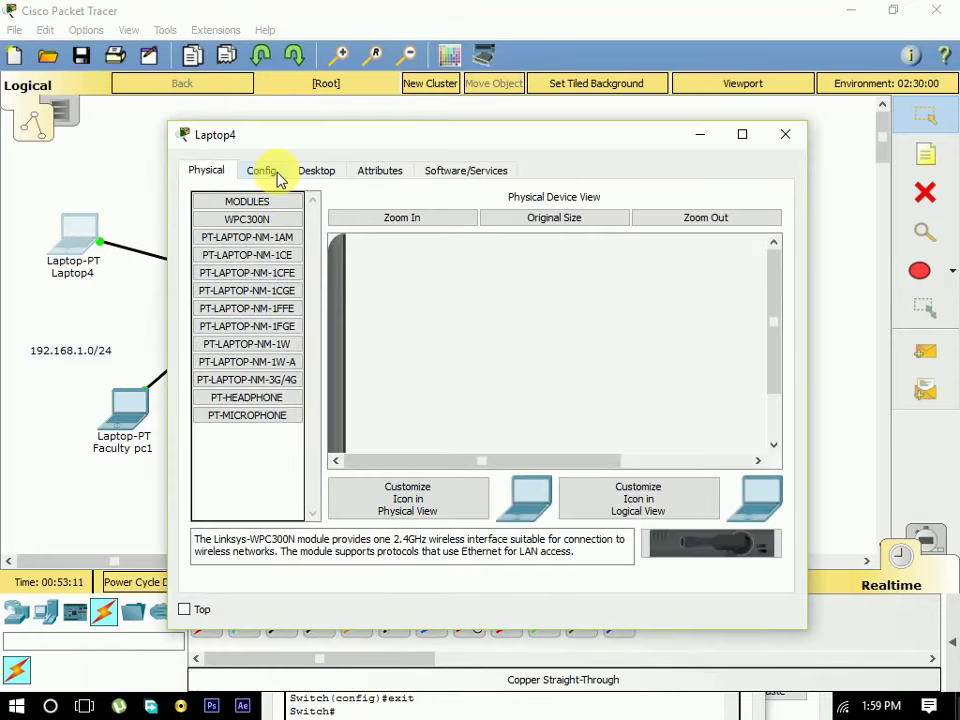
left_click(311, 176)
left_click(372, 286)
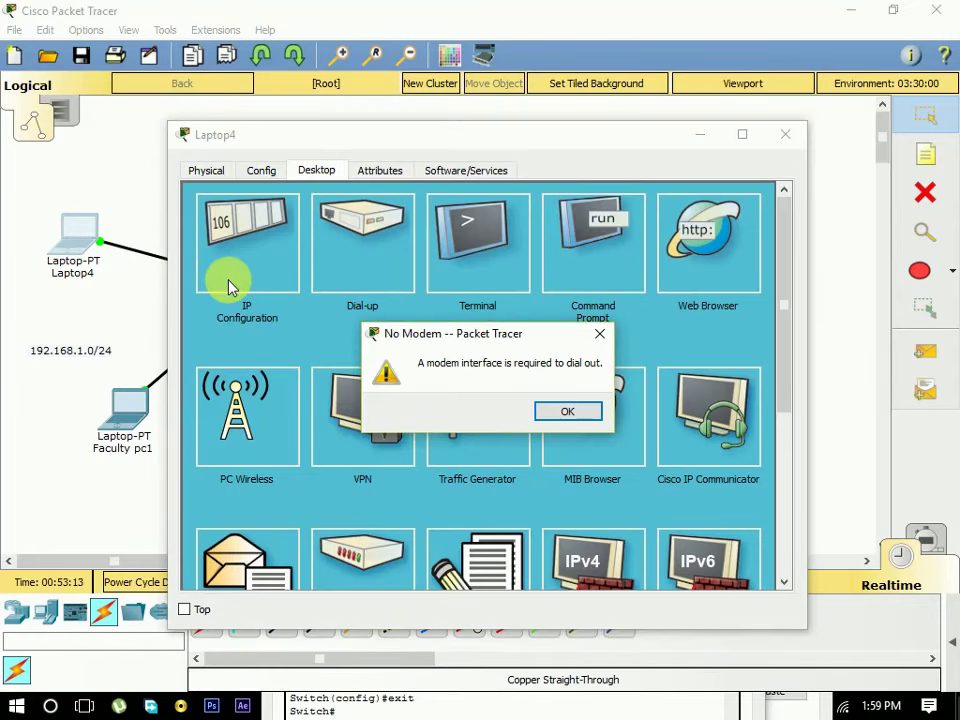
left_click(592, 418)
left_click(255, 255)
left_click(445, 301)
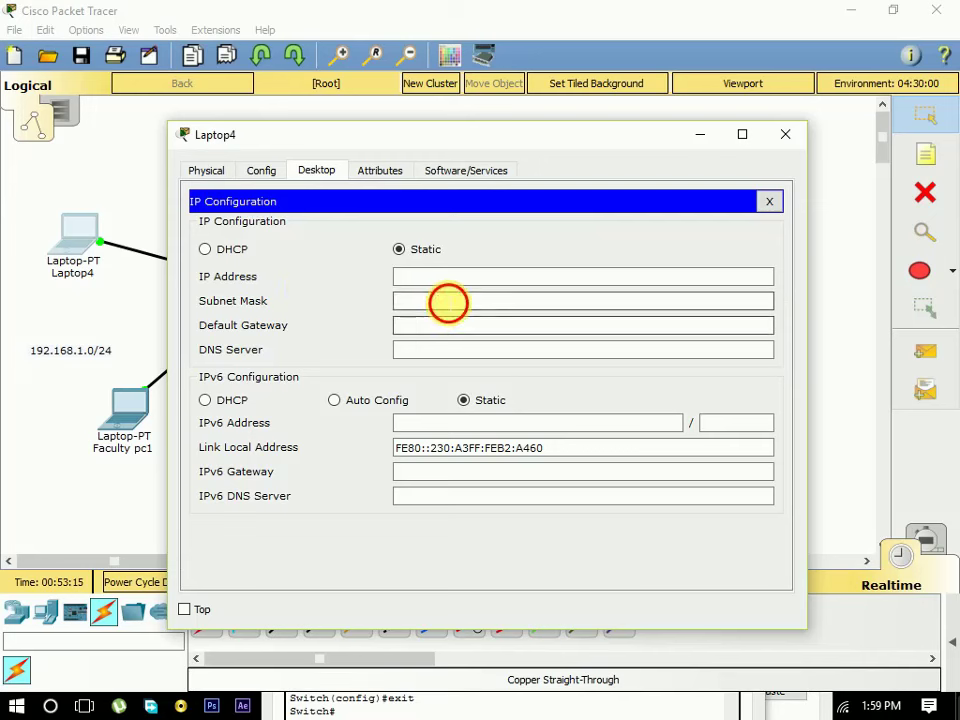
left_click(434, 278)
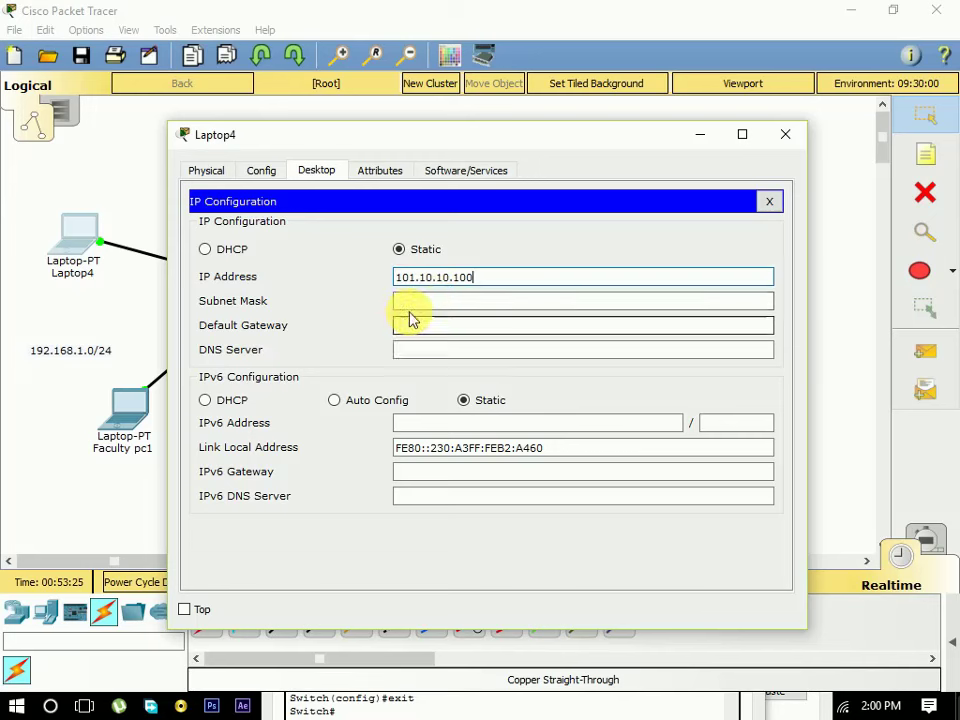
left_click(474, 301)
left_click(437, 320)
left_click_drag(420, 301, 508, 297)
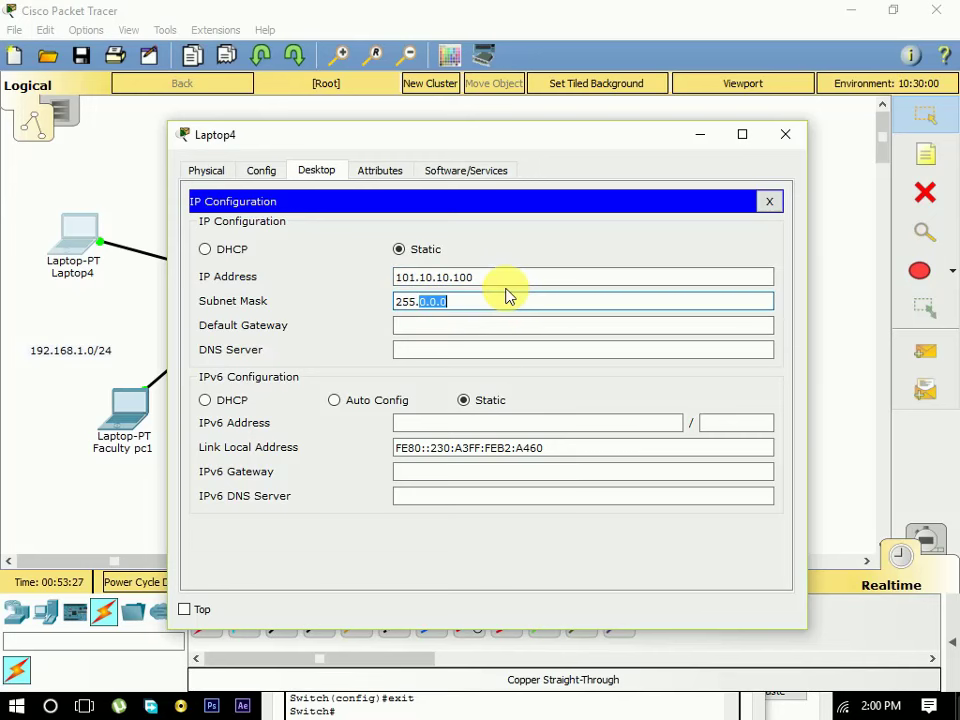
type("255.255.")
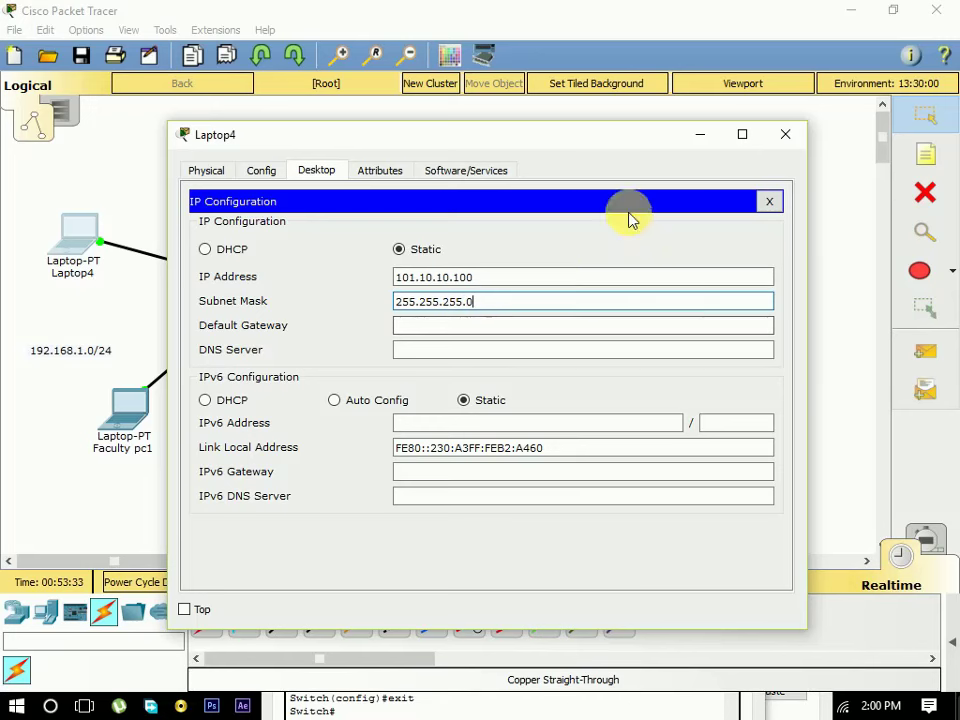
left_click(785, 134)
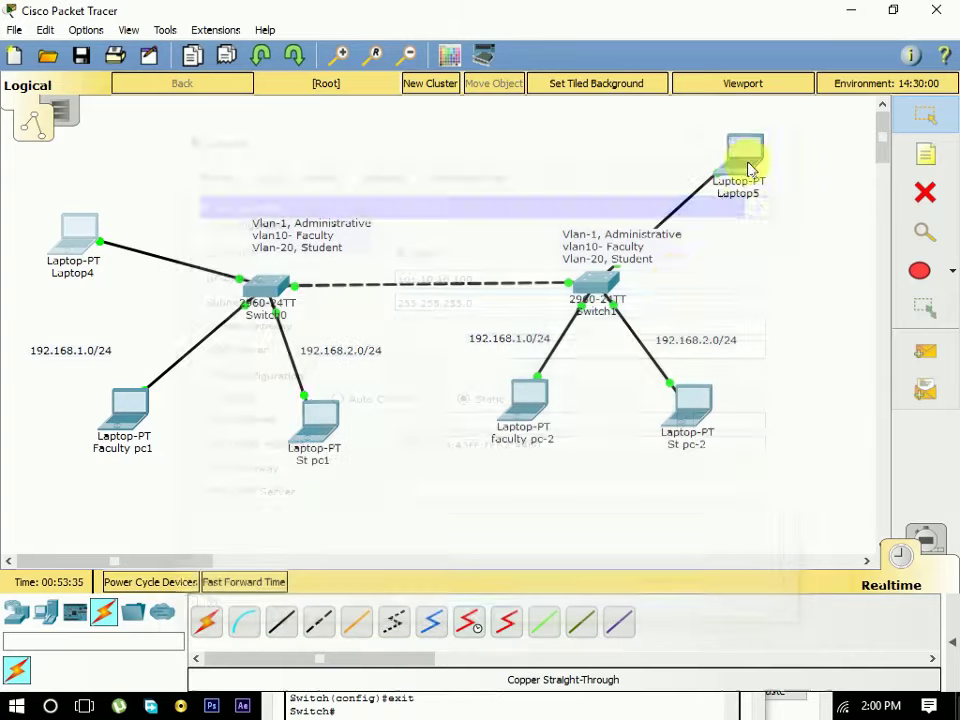
- Give Laptop5 the static IP address 101.10.10.101 with subnet mask 255.255.255.0
left_click(740, 178)
left_click(317, 166)
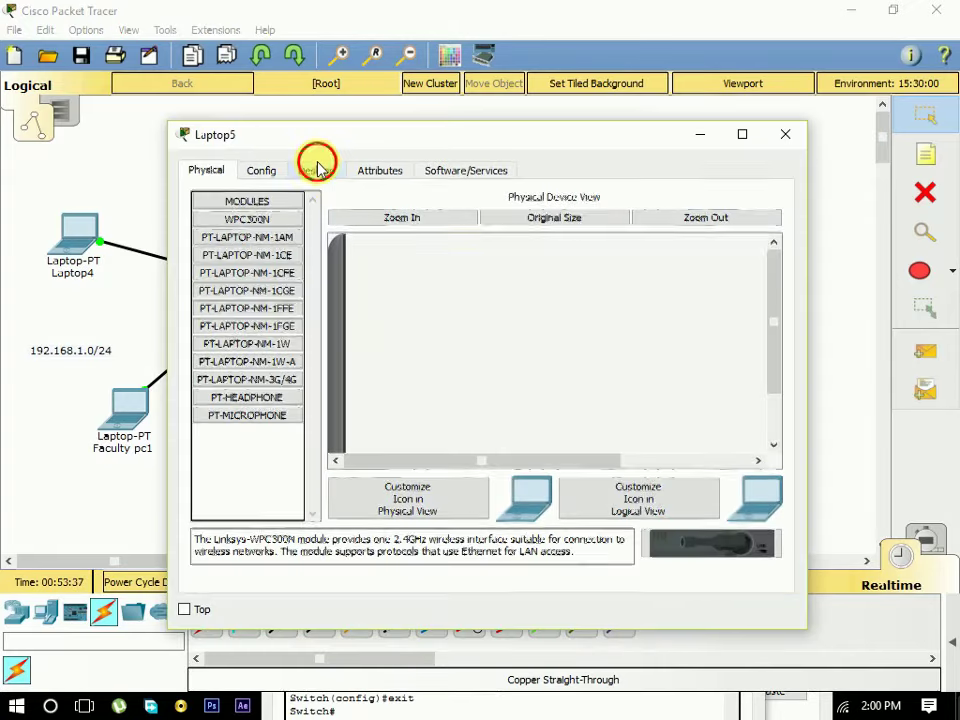
left_click(255, 232)
left_click(551, 278)
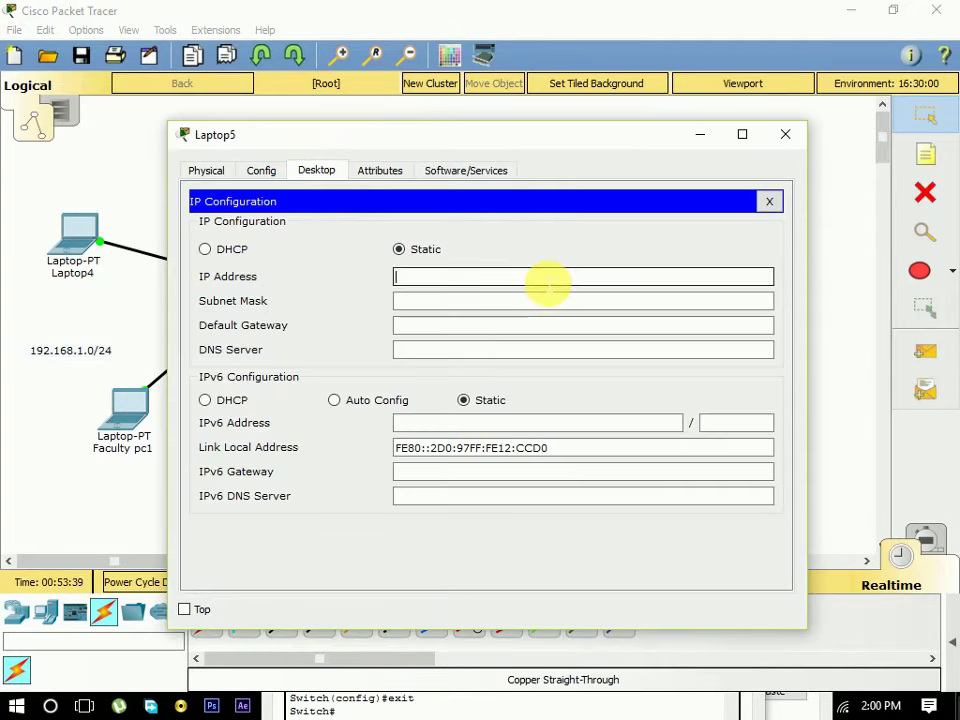
type("101.10.10.1")
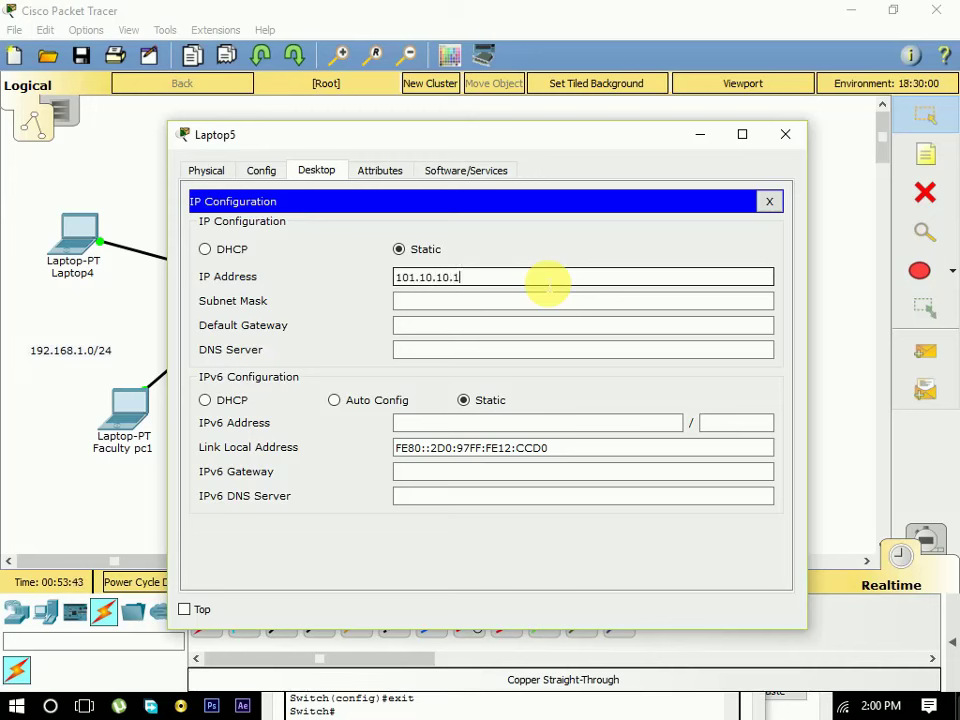
type("01")
left_click(536, 302)
type("255")
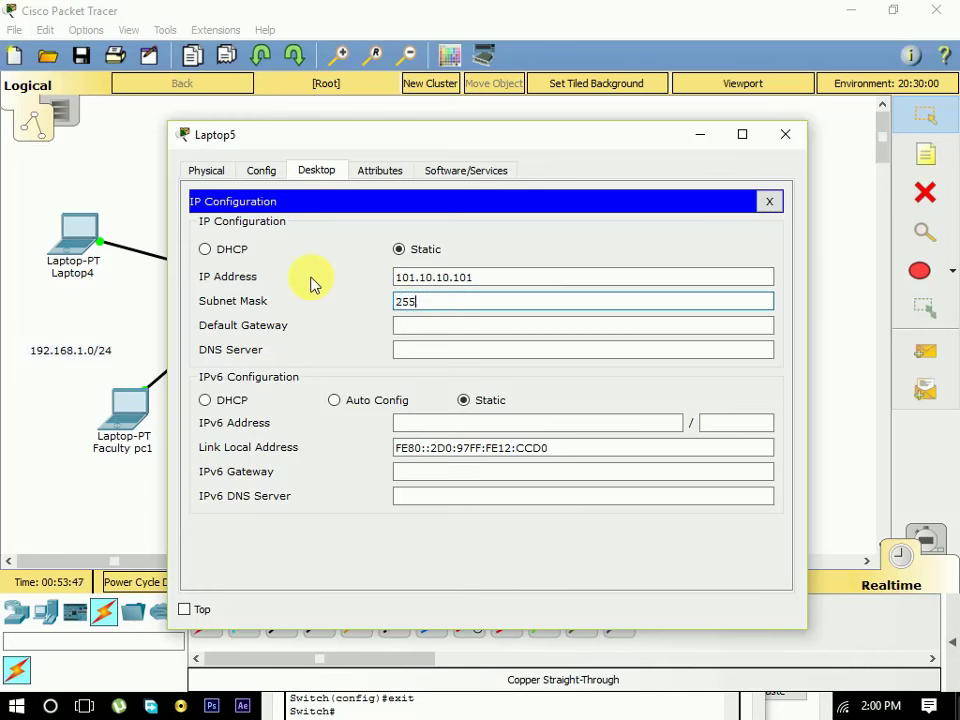
type(".255.255.0")
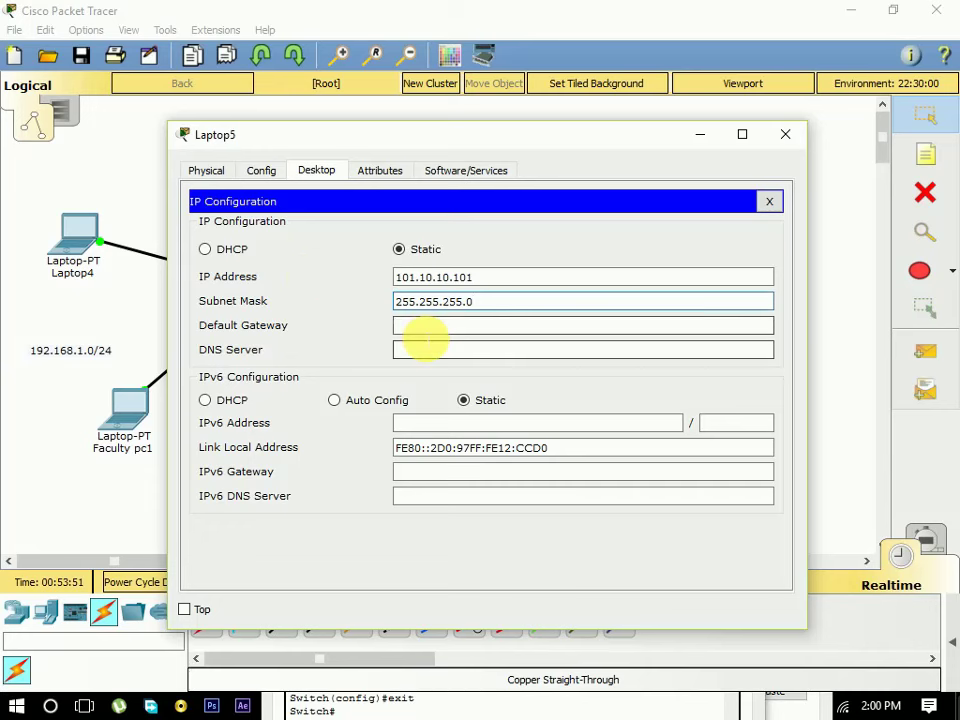
- Set Laptop5's default gateway to 101.10.10.1 and close its configuration window
left_click(428, 330)
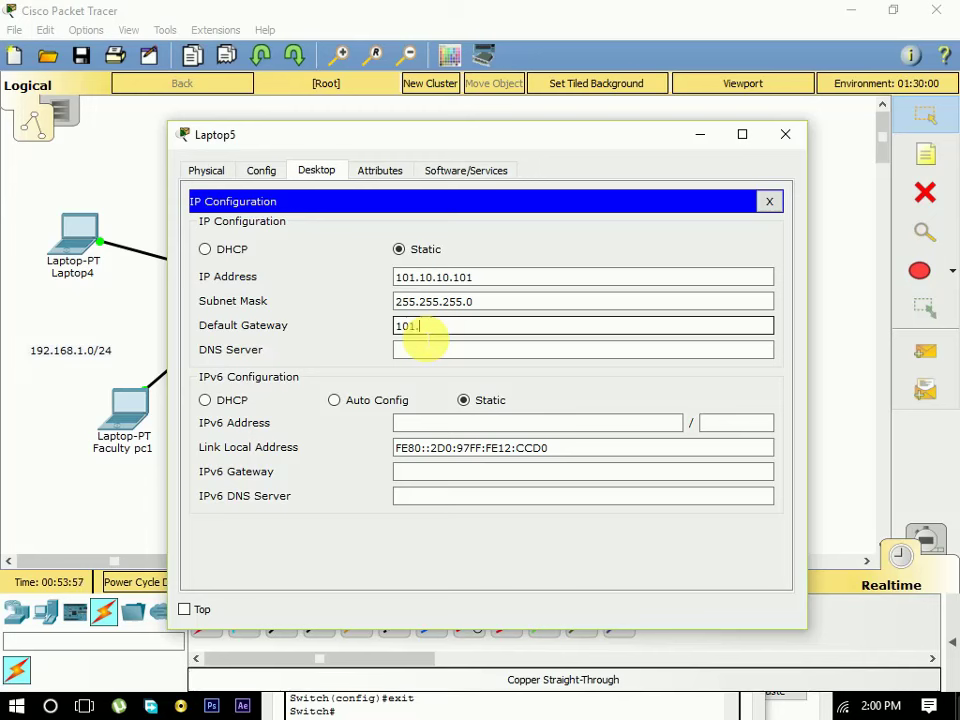
type("101.10.10.1")
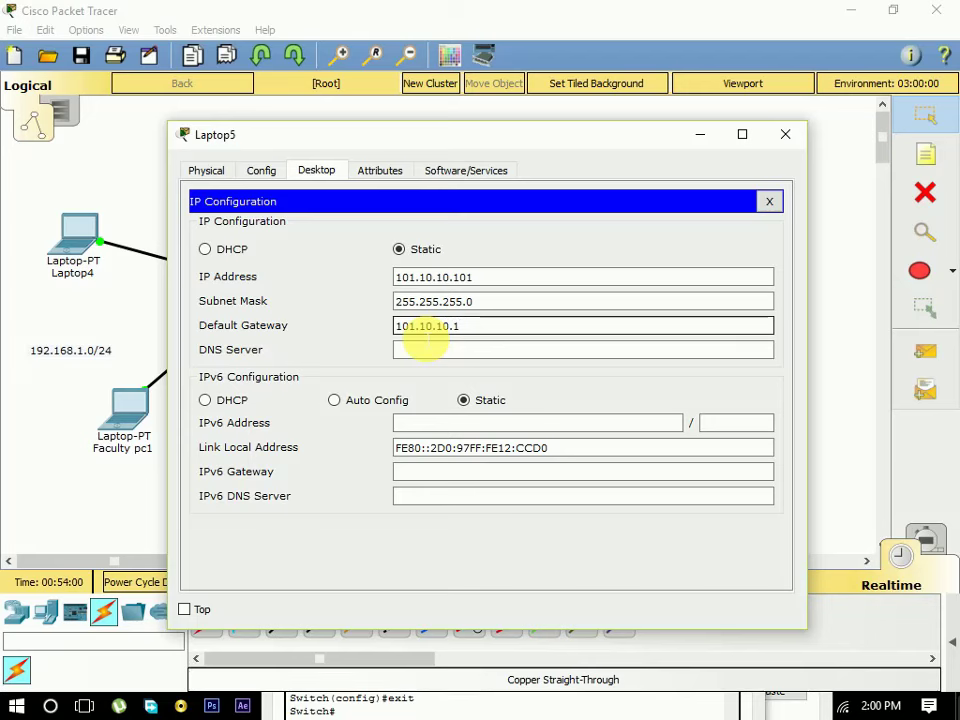
left_click(147, 305)
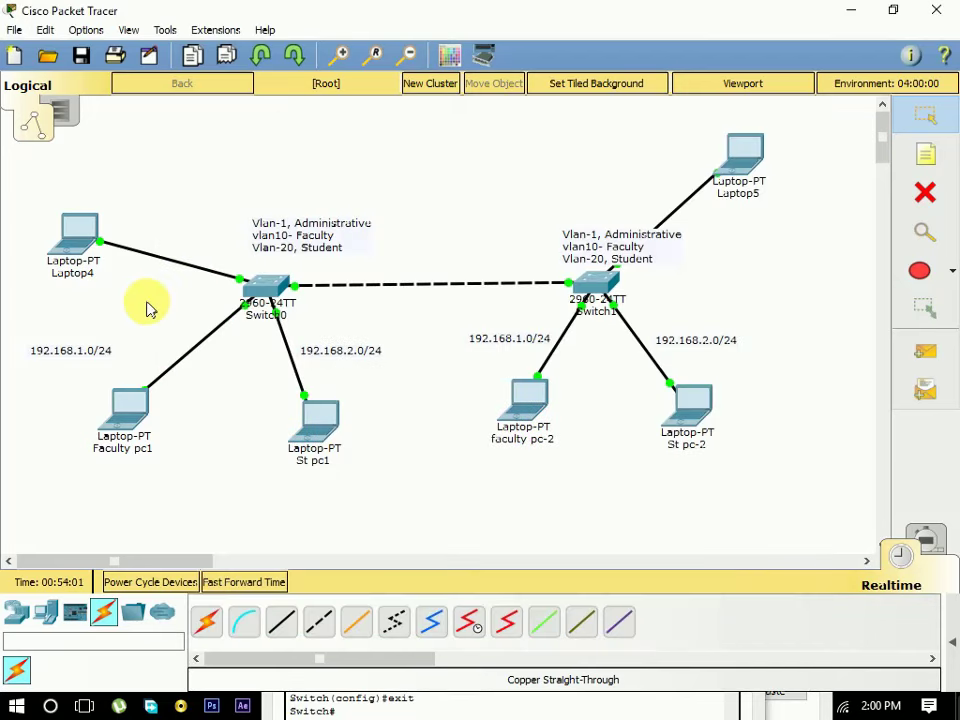
left_click(761, 156)
left_click(785, 135)
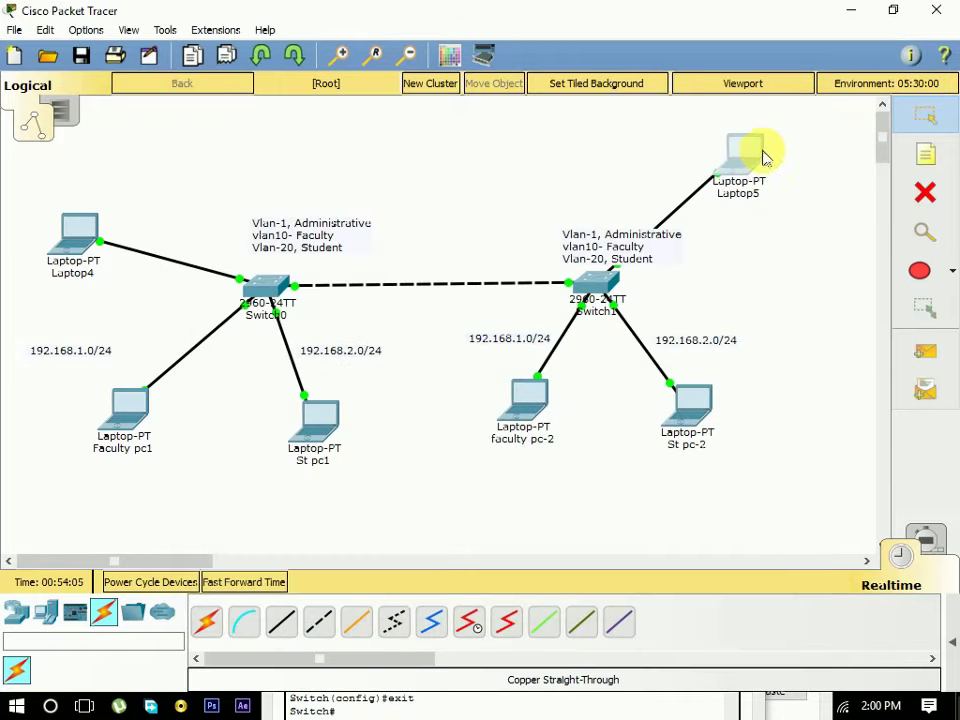
- Switch to Simulation mode
left_click(930, 537)
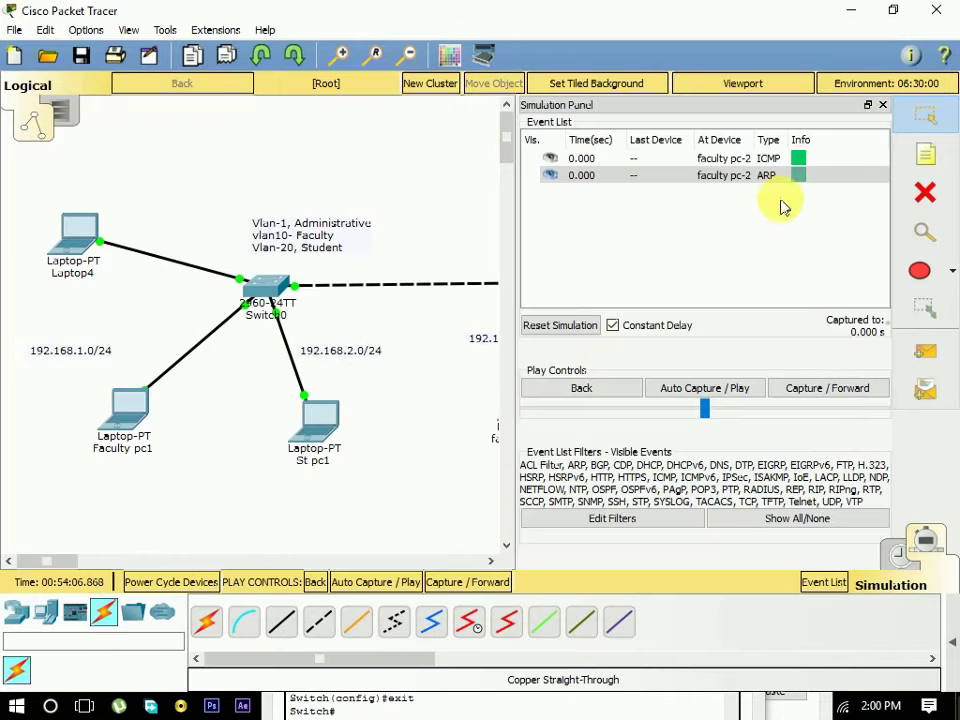